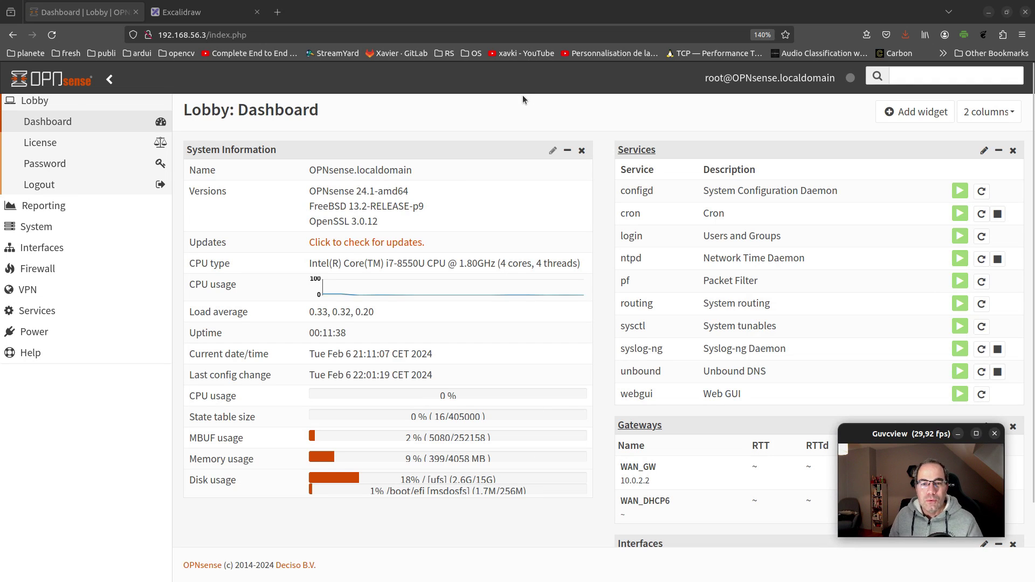
# Review the Interfaces widget addresses on the OPNsense dashboard, then switch to the Excalidraw whiteboard
pyautogui.scroll(-3, 701, 421)
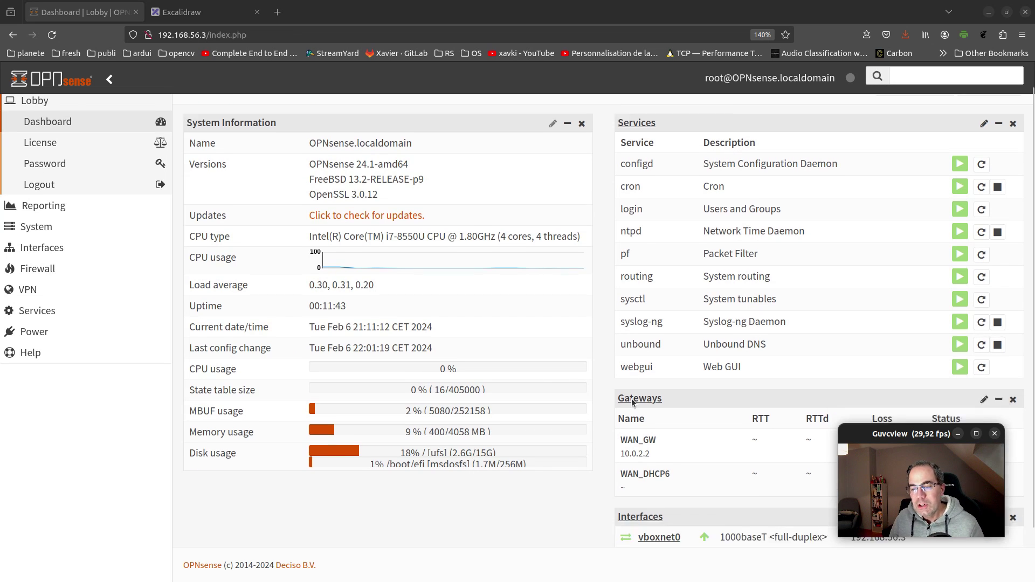
pyautogui.moveTo(868, 434); pyautogui.dragTo(72, 444)
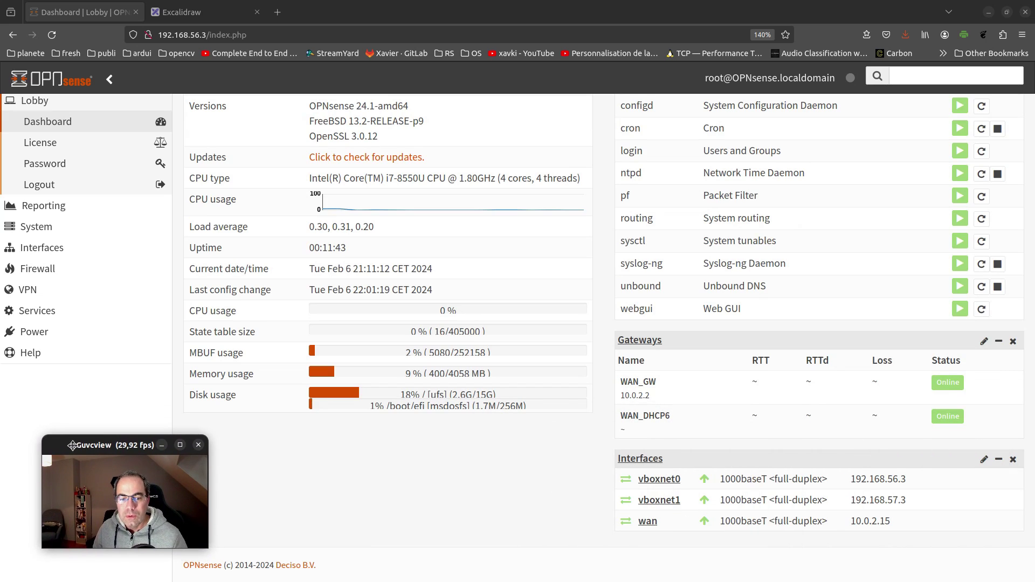
pyautogui.click(201, 12)
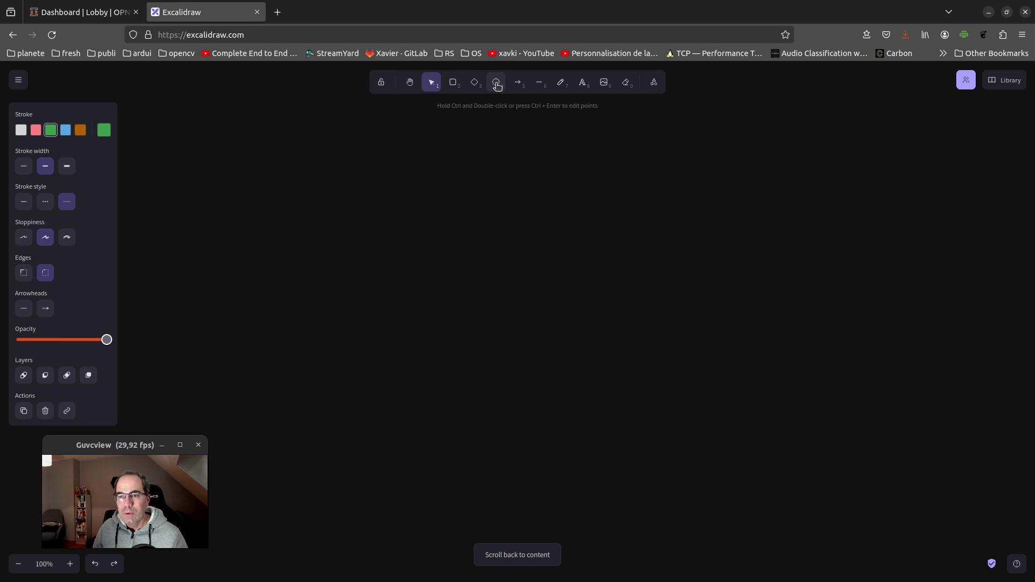
# Draw a solid-outlined ellipse centred on the canvas, label it FW, then return to OPNsense
pyautogui.click(496, 84)
pyautogui.moveTo(512, 275); pyautogui.dragTo(662, 412)
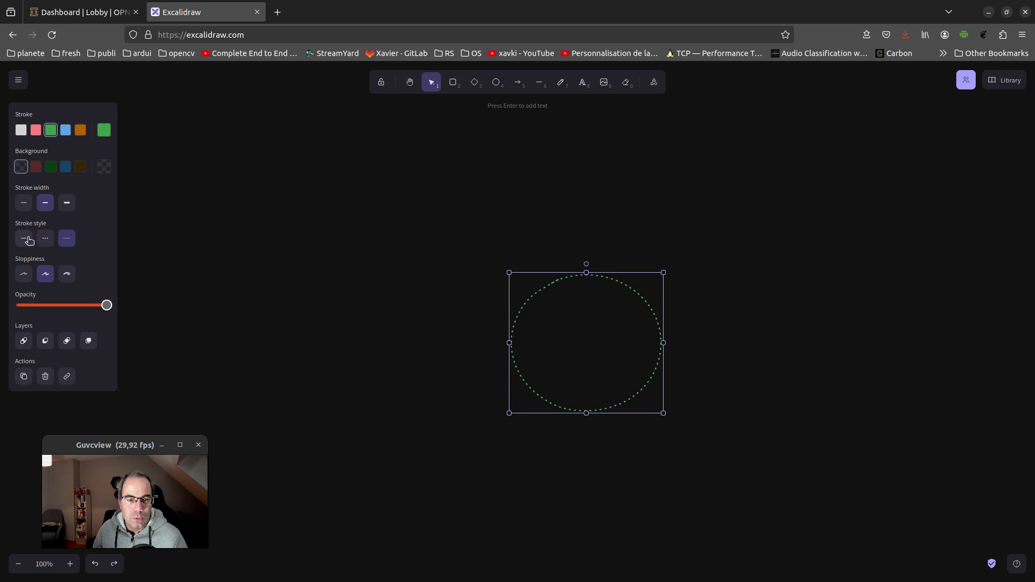
pyautogui.click(28, 240)
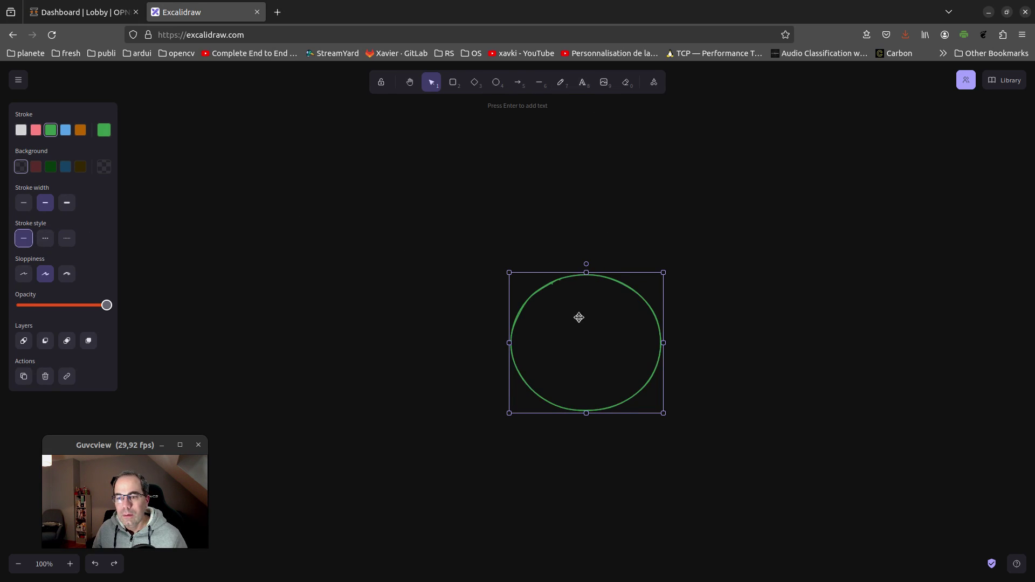
pyautogui.doubleClick(569, 338)
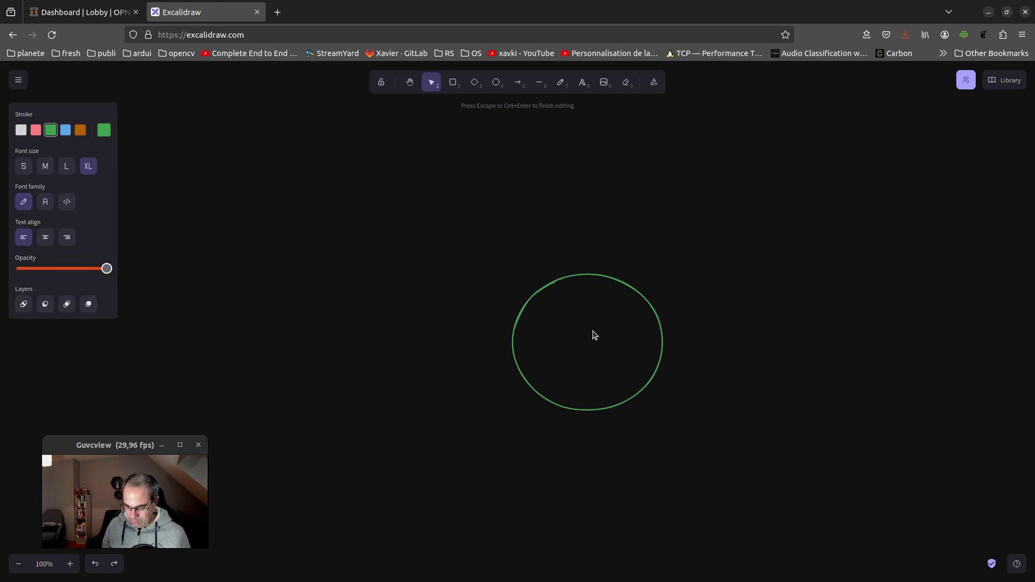
pyautogui.write('FW')
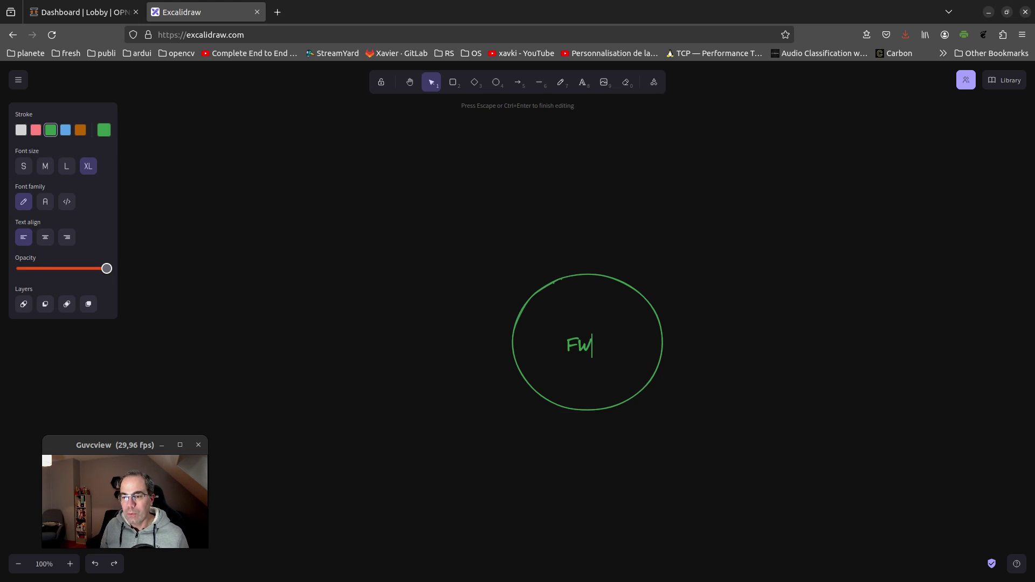
pyautogui.click(941, 176)
pyautogui.moveTo(578, 344); pyautogui.dragTo(589, 339)
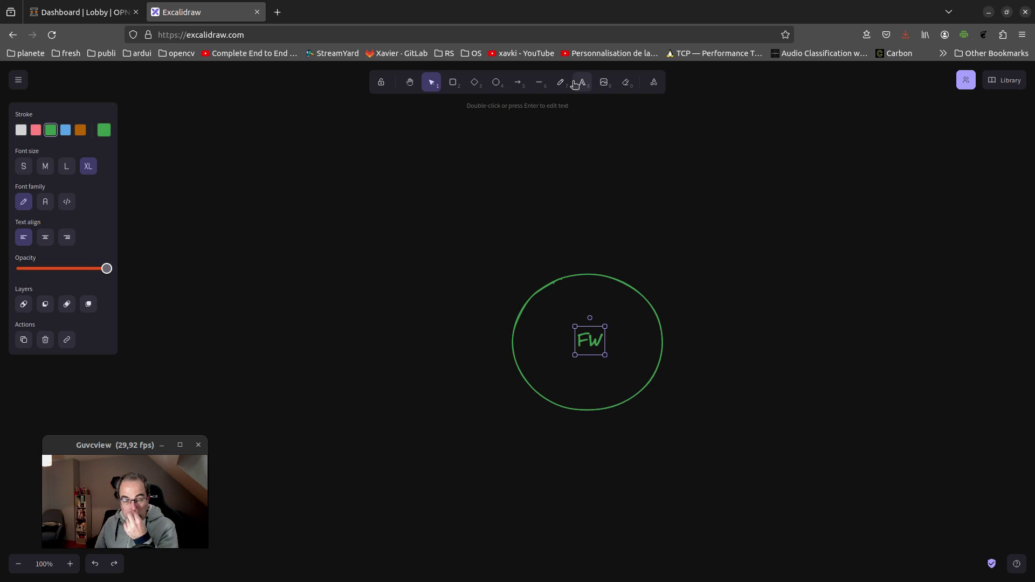
pyautogui.click(81, 12)
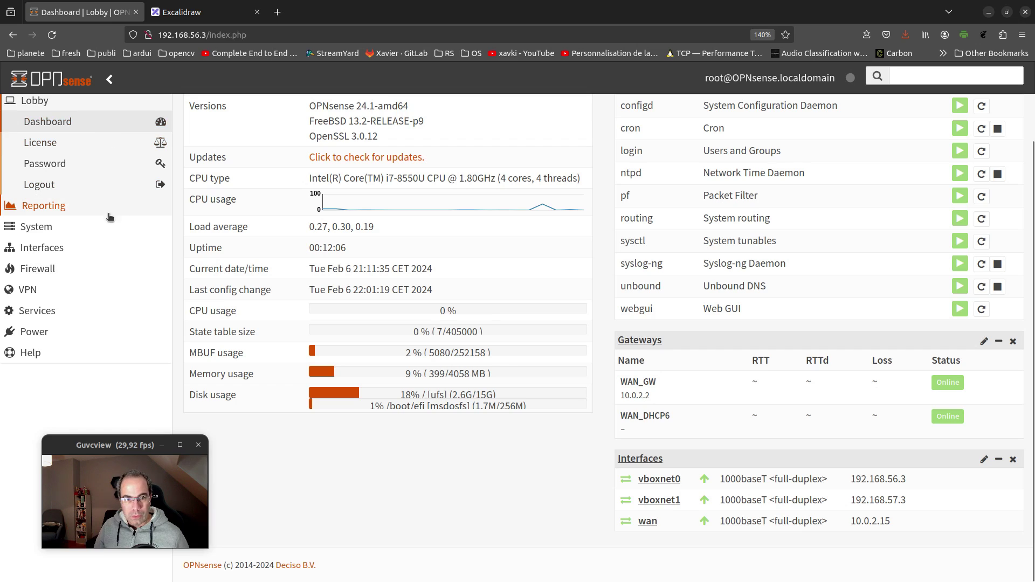
# Open Interfaces > Assignments in OPNsense, then draw an Excalidraw arrow pointing down into FW
pyautogui.click(54, 248)
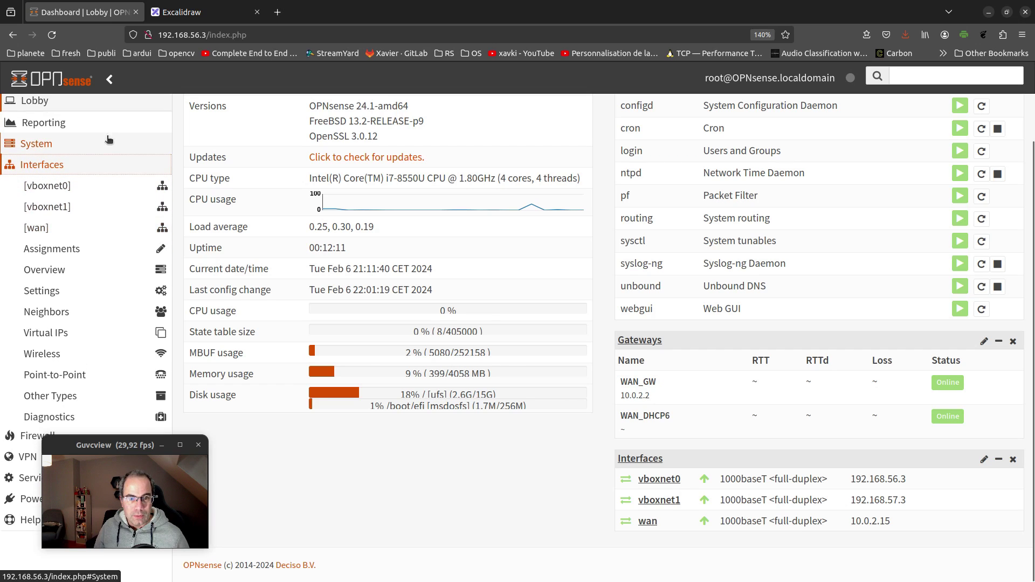
pyautogui.click(62, 248)
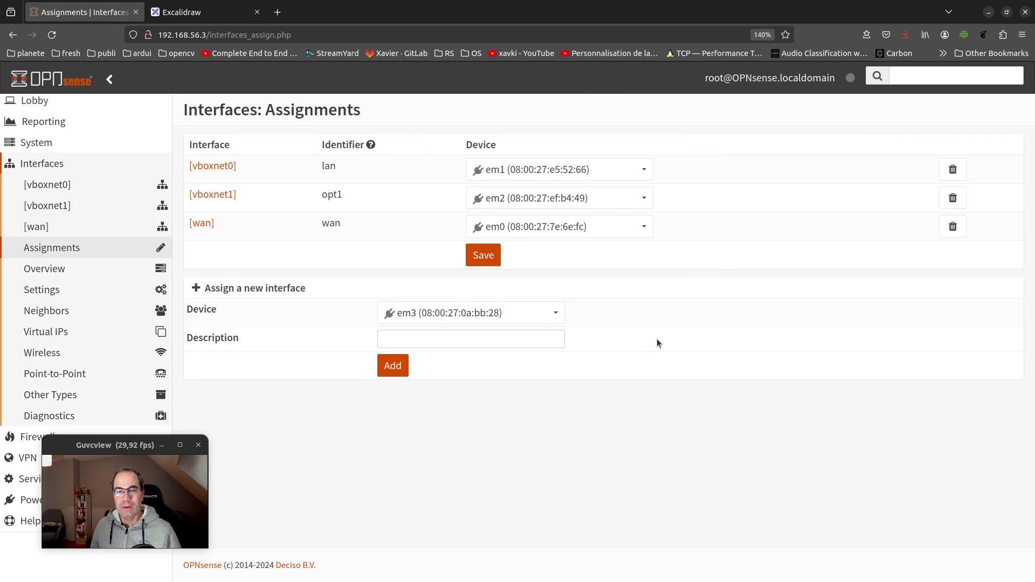
pyautogui.click(200, 11)
pyautogui.moveTo(575, 168); pyautogui.dragTo(582, 278)
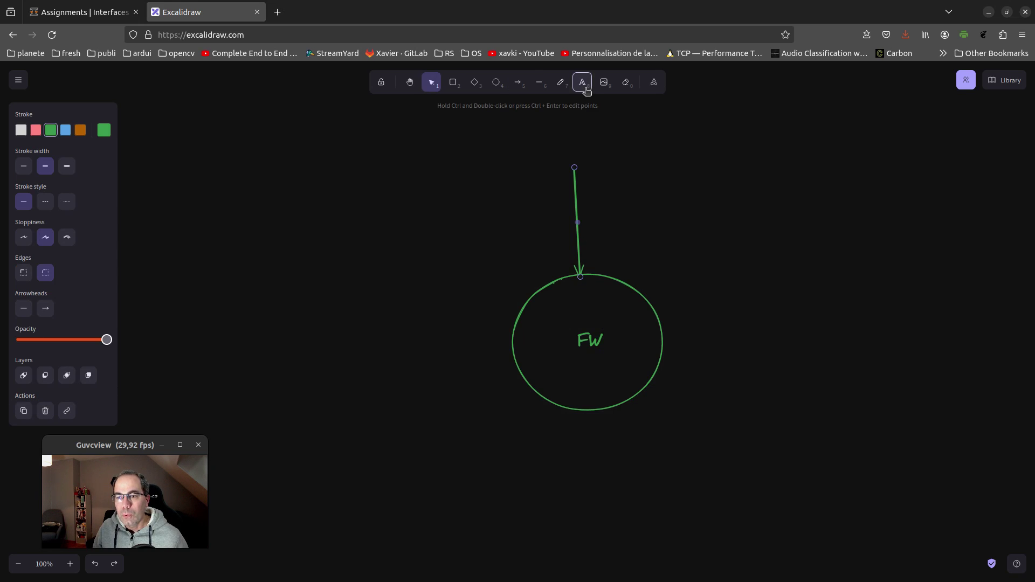
# Add an 'em0 / NAT / wan' text label beside the incoming arrow
pyautogui.click(587, 89)
pyautogui.click(594, 255)
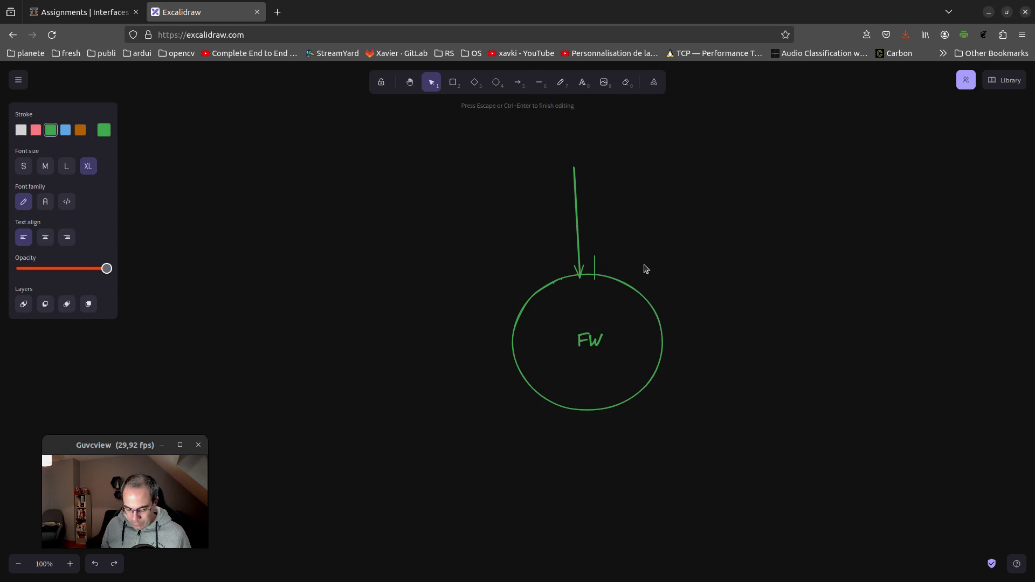
pyautogui.write('em0 / NAT / wan')
pyautogui.press('Escape')
# Add a 'GUI' label and position it at the top of the arrow
pyautogui.press('t')
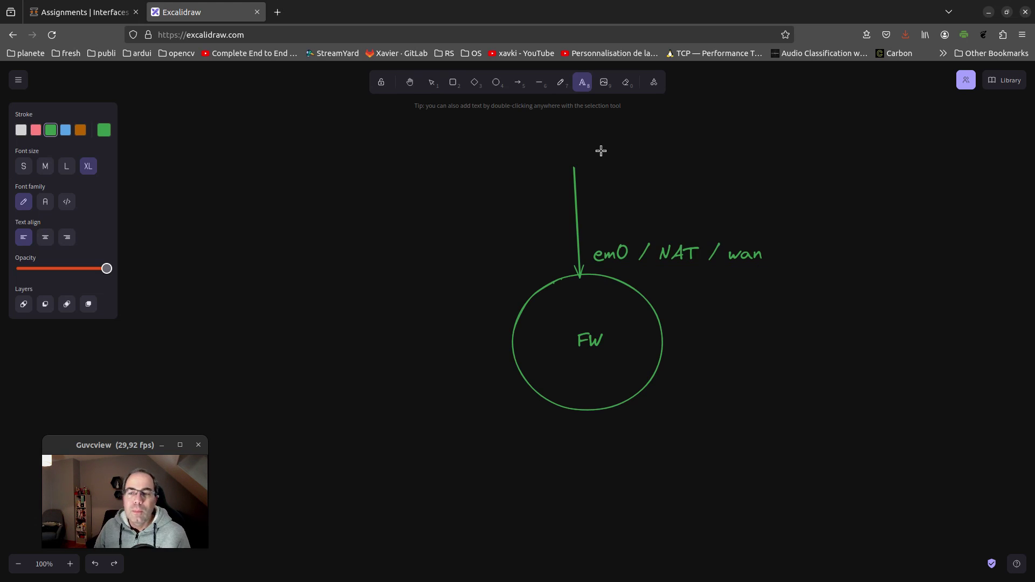
pyautogui.click(596, 151)
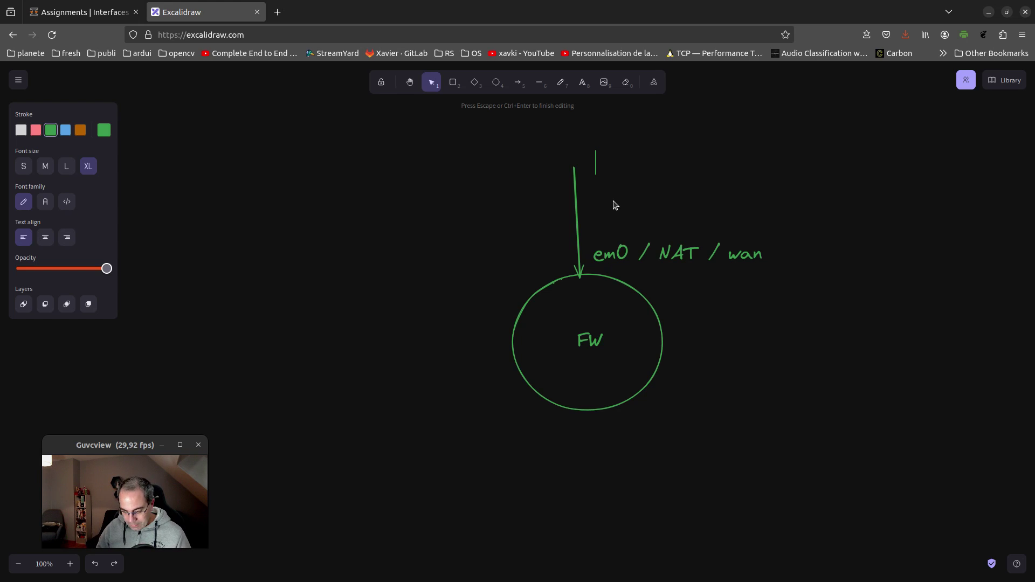
pyautogui.write('GUI')
pyautogui.click(672, 194)
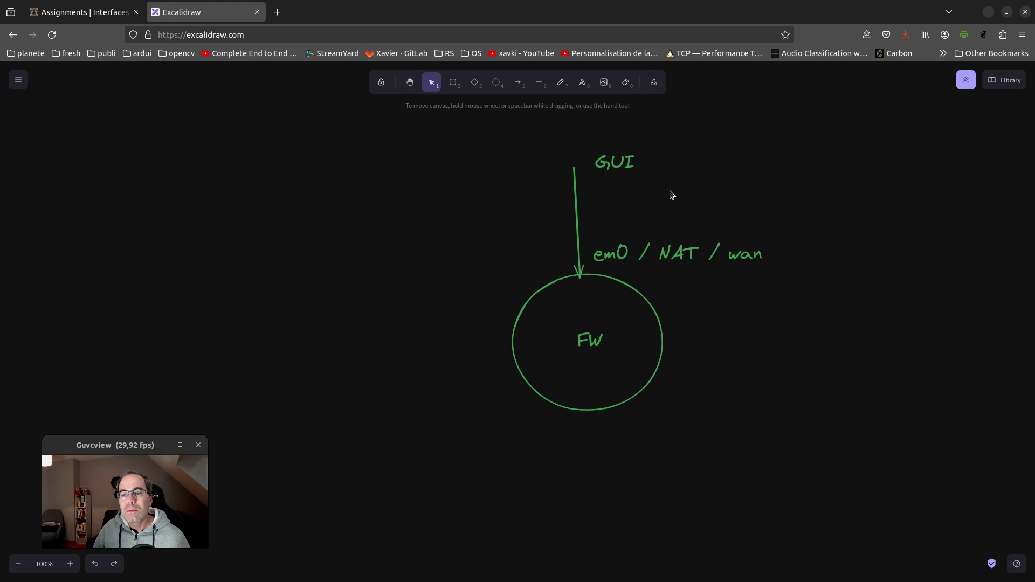
pyautogui.click(102, 4)
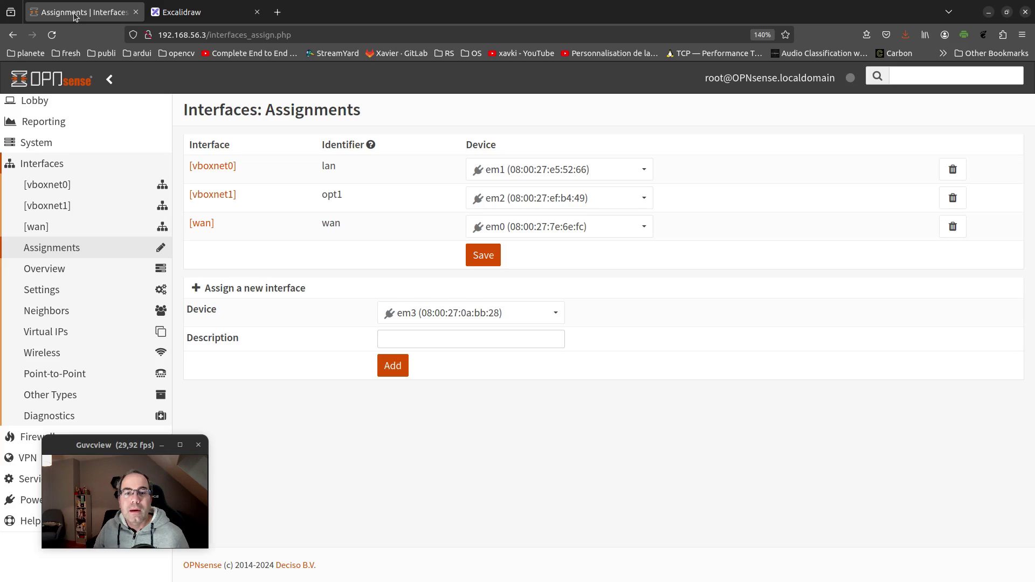
pyautogui.click(200, 15)
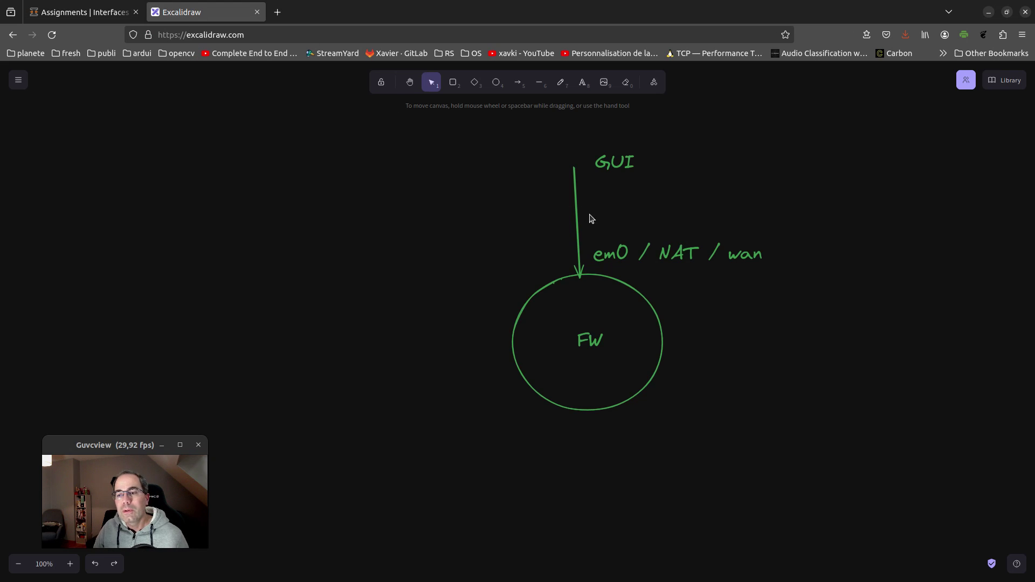
pyautogui.moveTo(611, 163); pyautogui.dragTo(621, 182)
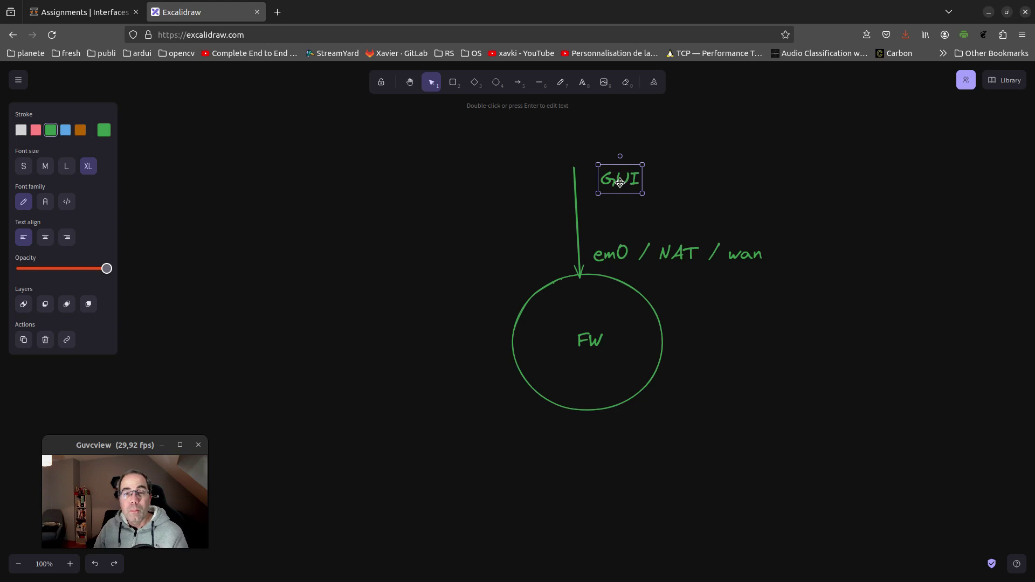
# Check the OPNsense page's IP address, then move the GUI label to the right
pyautogui.moveTo(618, 177); pyautogui.dragTo(615, 163)
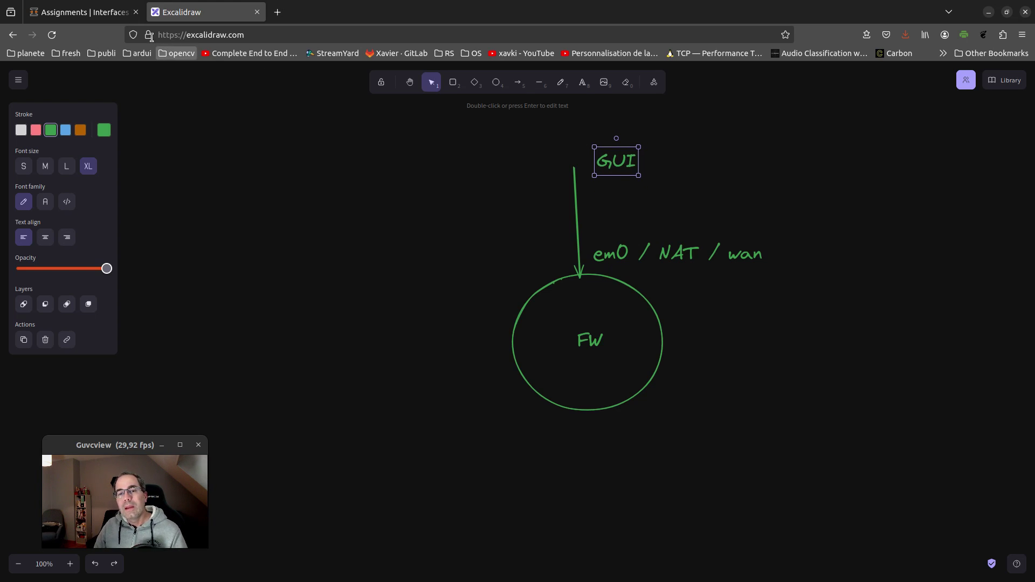
pyautogui.click(86, 12)
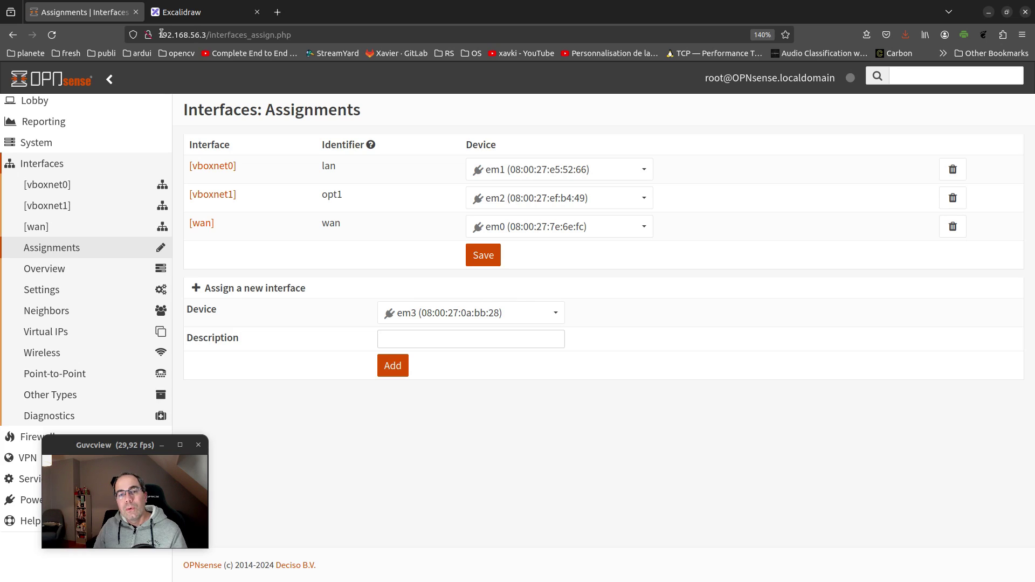
pyautogui.moveTo(157, 34); pyautogui.dragTo(204, 35)
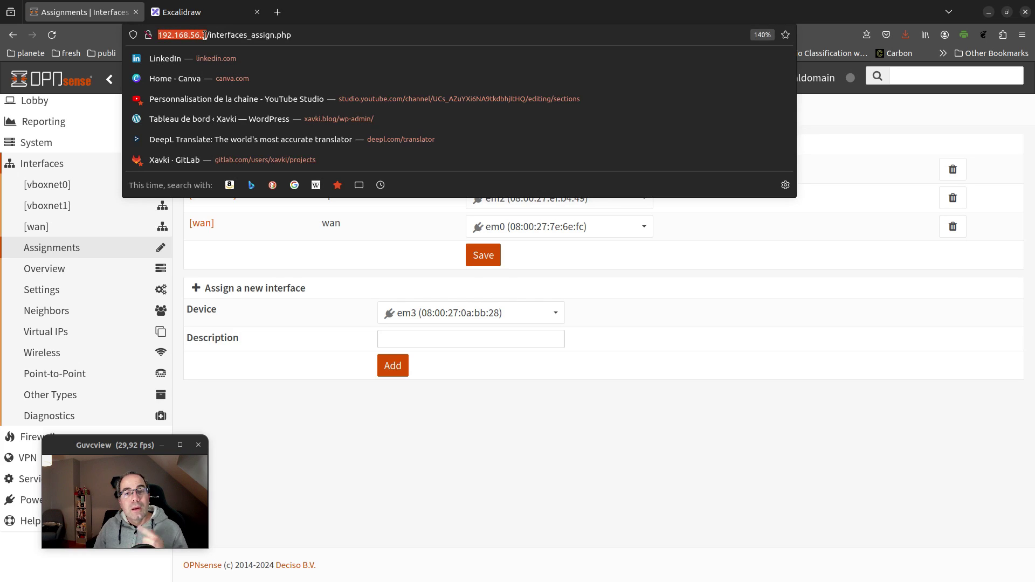
pyautogui.click(210, 16)
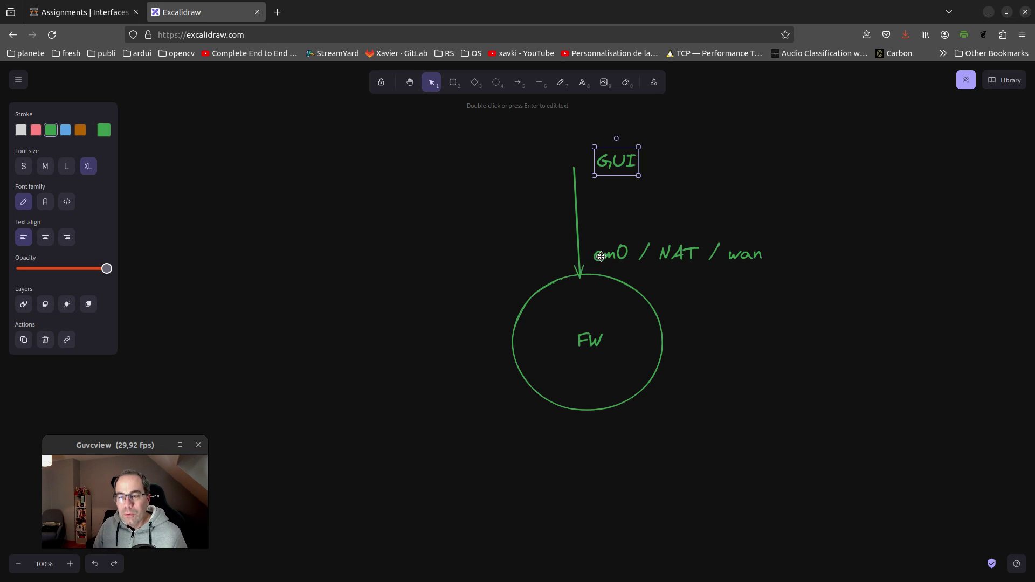
pyautogui.moveTo(618, 166); pyautogui.dragTo(661, 165)
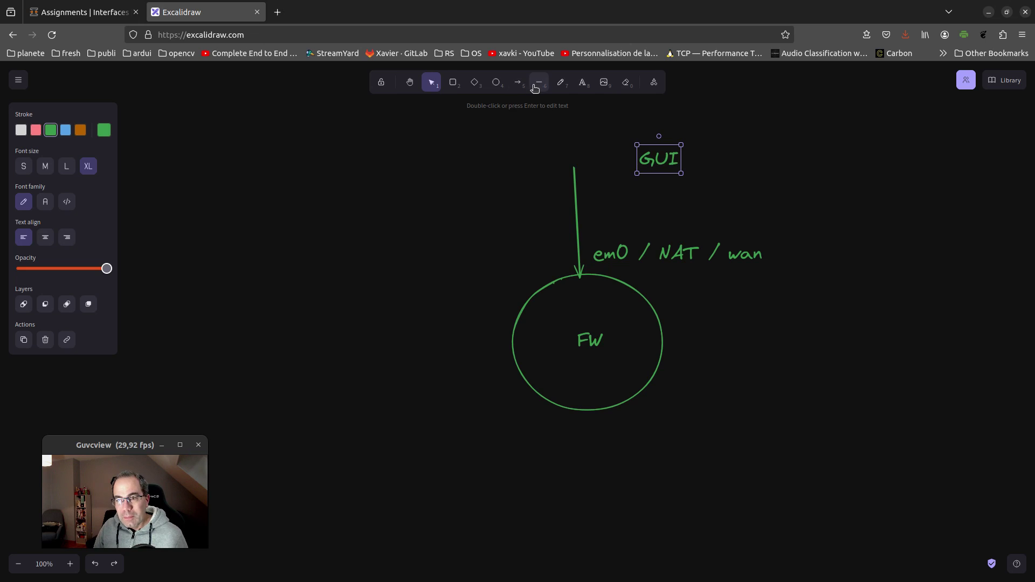
# Duplicate the vertical arrow and angle the copy into FW from the upper left
pyautogui.click(537, 86)
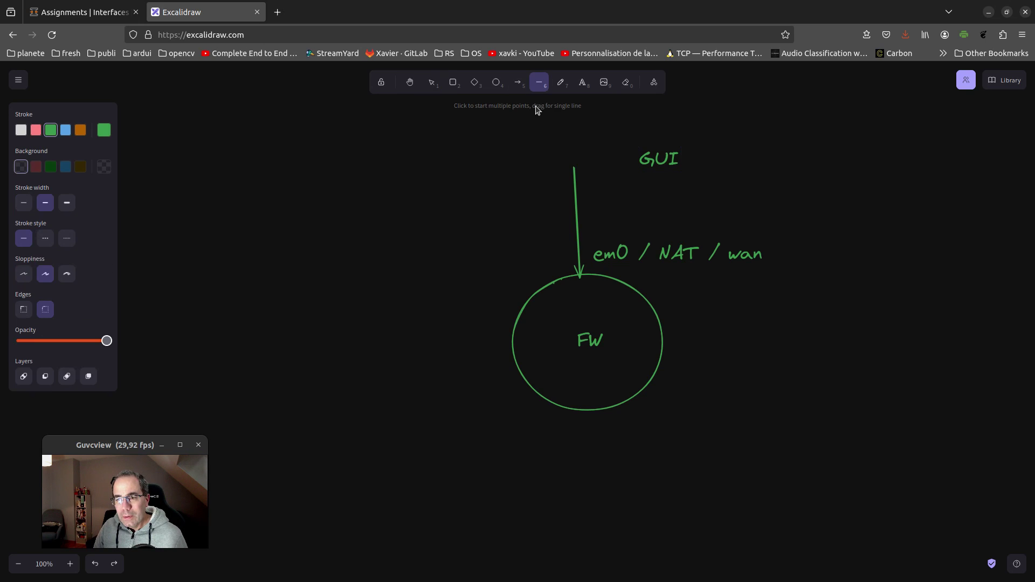
pyautogui.moveTo(511, 286); pyautogui.dragTo(527, 300)
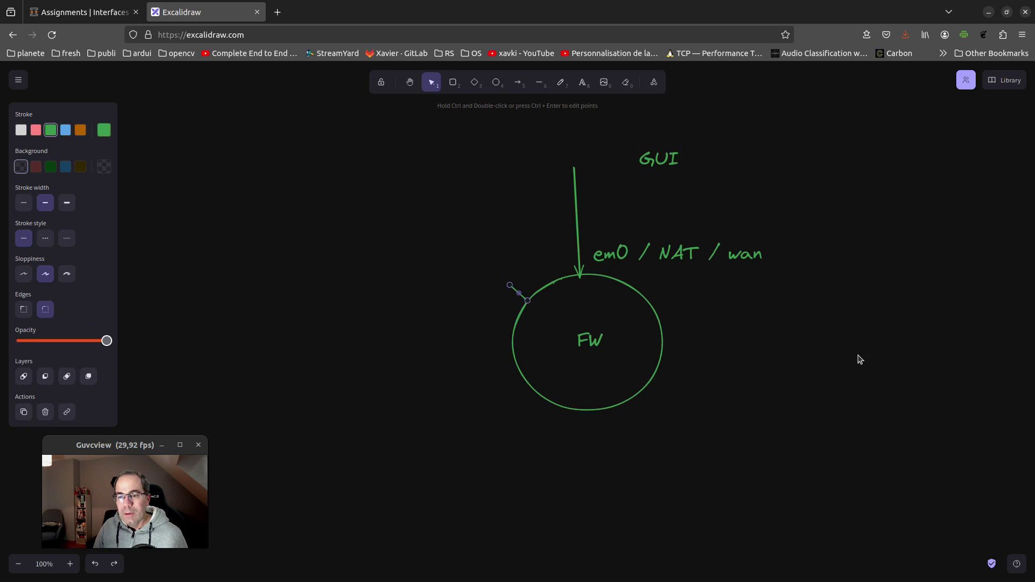
pyautogui.hotkey('ctrl', 'z')
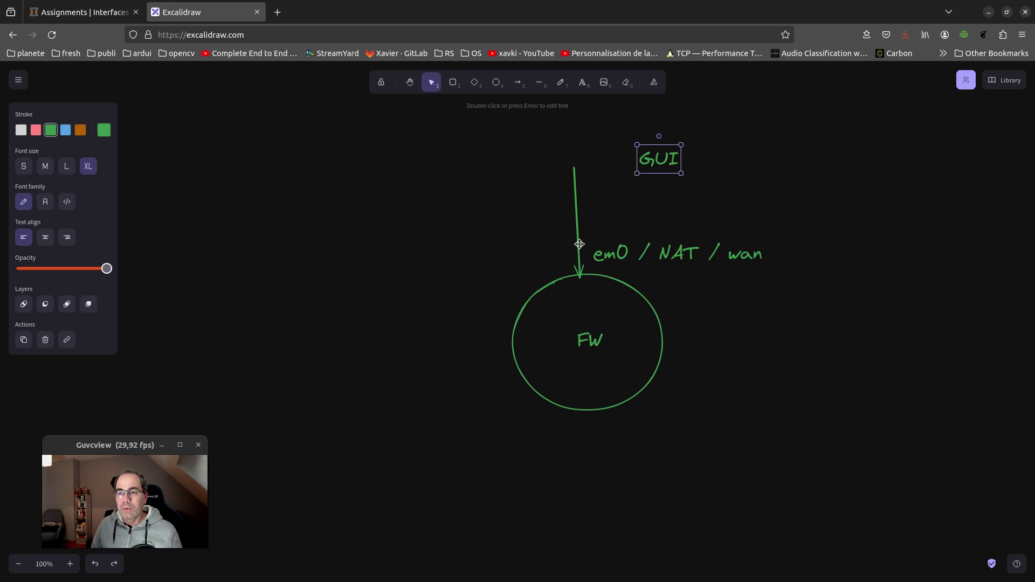
pyautogui.click(578, 241)
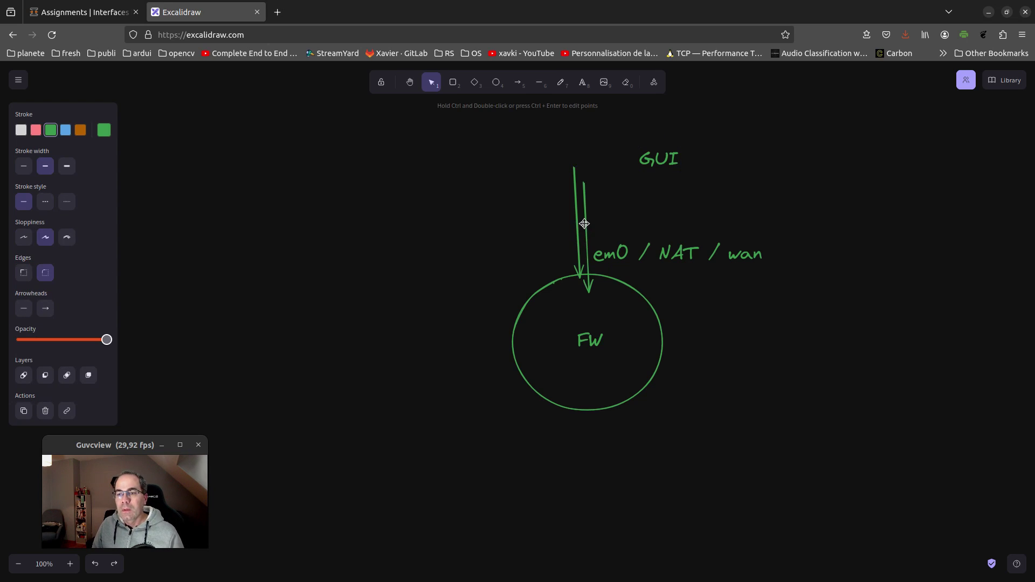
pyautogui.moveTo(577, 224); pyautogui.dragTo(526, 225)
pyautogui.moveTo(526, 185); pyautogui.dragTo(465, 223)
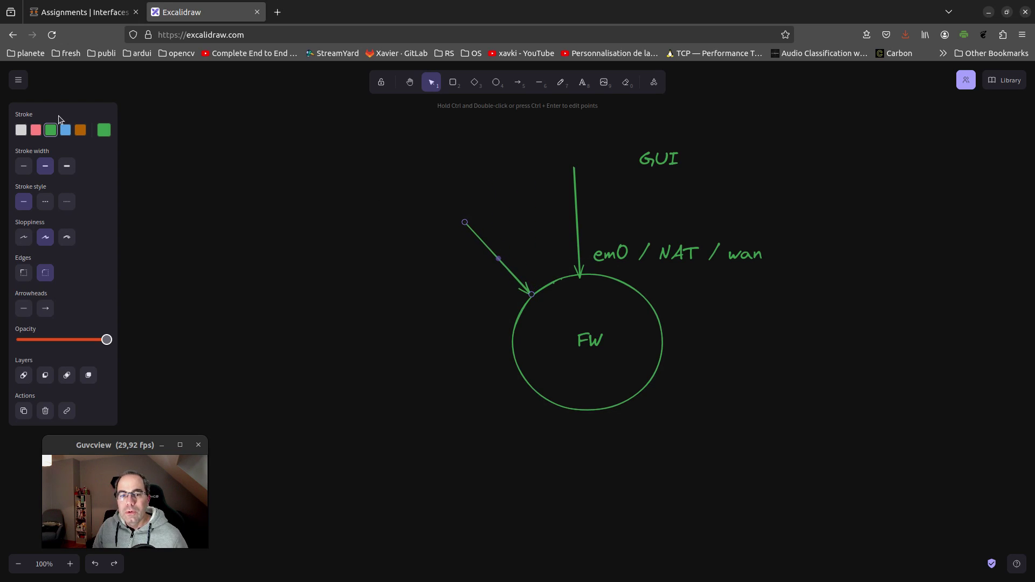
# Colour the GUI arrow and label blue, placing GUI above the diagonal arrow
pyautogui.click(65, 130)
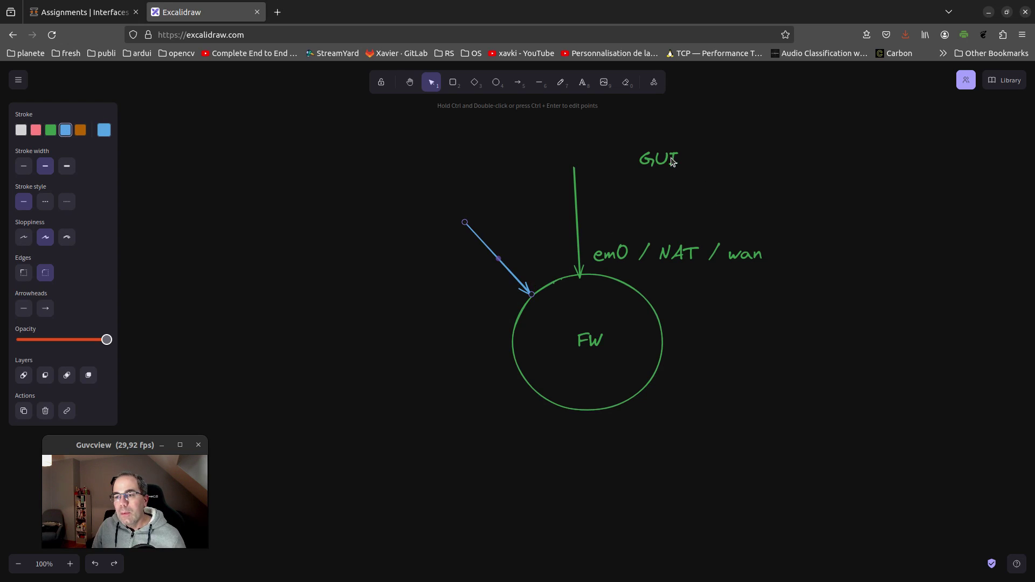
pyautogui.moveTo(661, 165)
pyautogui.mouseDown()
pyautogui.moveTo(487, 190)
pyautogui.moveTo(471, 204)
pyautogui.mouseUp()
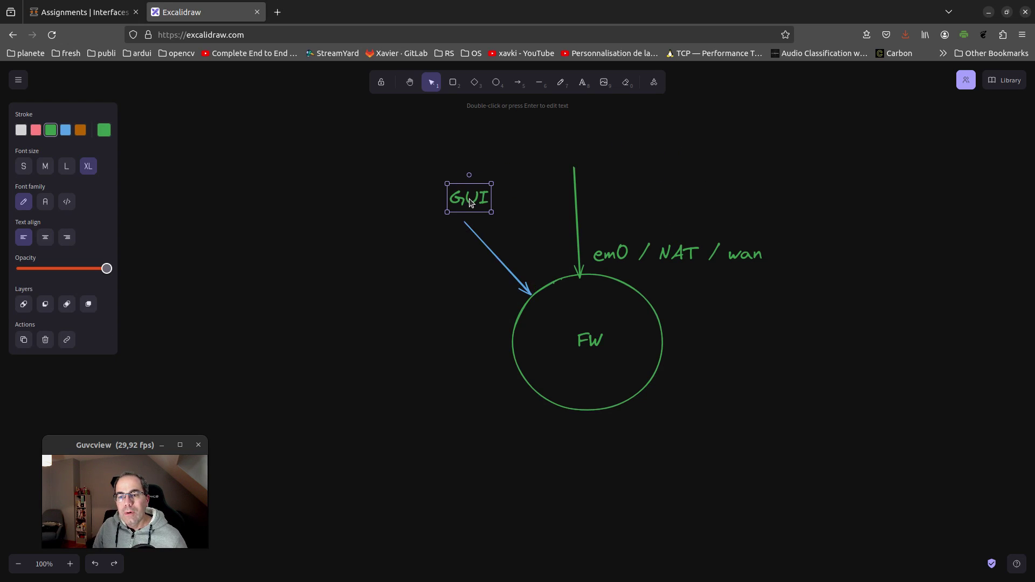
pyautogui.click(66, 130)
# Copy the em0 label beside the GUI arrow and edit it to 'em1 / vboxnet0'
pyautogui.click(664, 252)
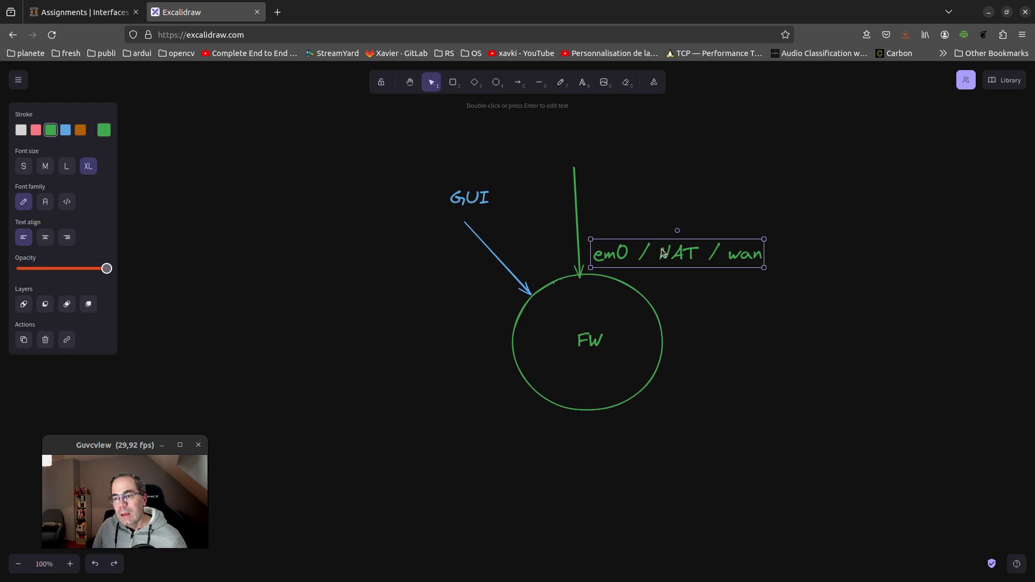
pyautogui.hotkey('ctrl', 'v')
pyautogui.moveTo(834, 304); pyautogui.dragTo(395, 296)
pyautogui.doubleClick(380, 294)
pyautogui.click(380, 294)
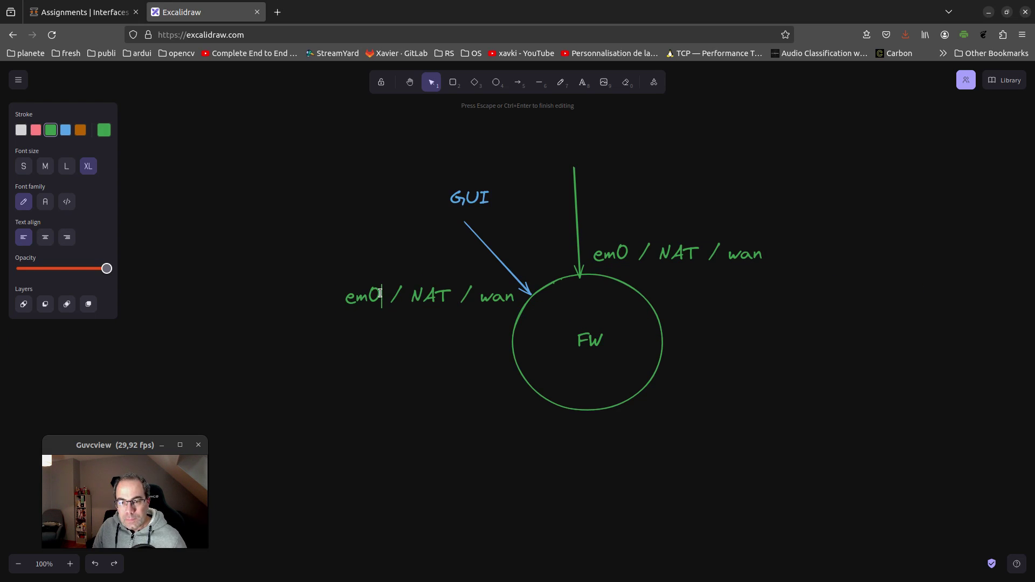
pyautogui.press('BackSpace')
pyautogui.write('1')
pyautogui.hotkey('shift', 'End')
pyautogui.write('/ vboxnet')
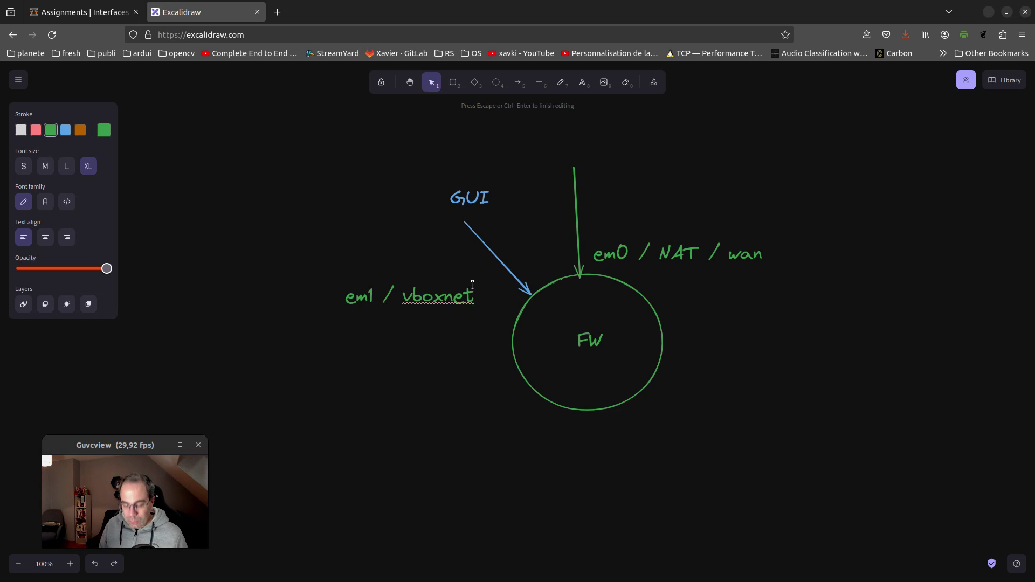
pyautogui.write('0')
pyautogui.click(457, 268)
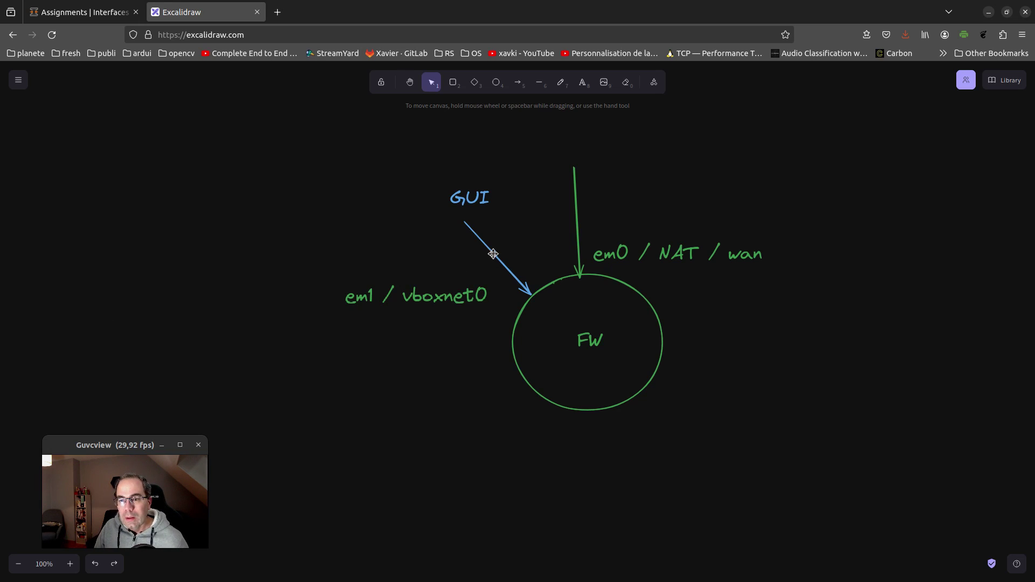
# Colour the em1 / vboxnet0 label blue and place it next to the arrow tip
pyautogui.click(451, 290)
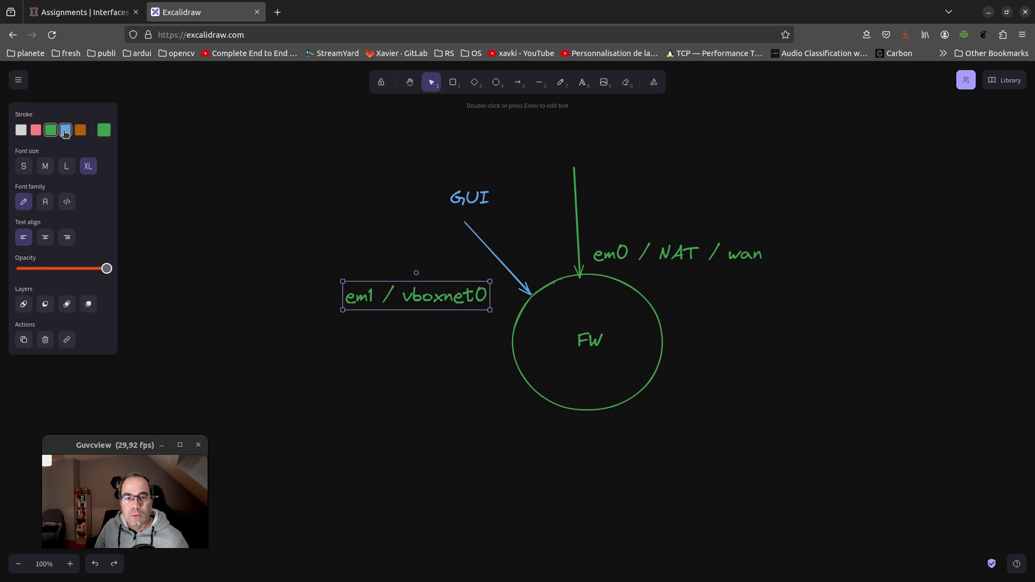
pyautogui.click(65, 130)
pyautogui.moveTo(420, 297); pyautogui.dragTo(418, 278)
pyautogui.moveTo(452, 296); pyautogui.dragTo(476, 315)
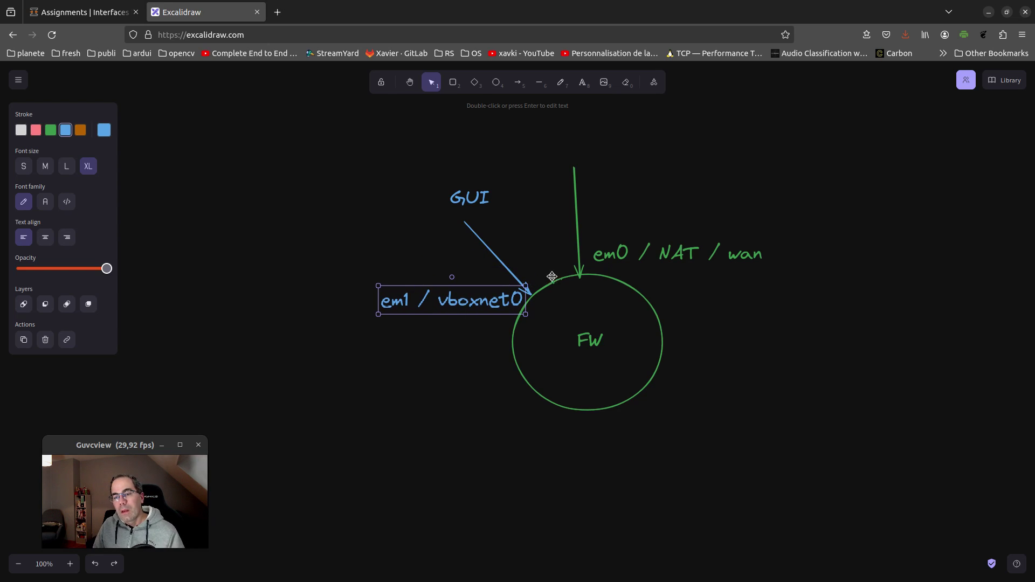
# Copy the em1 label below and edit it to read 'em2 / vboxnet1'
pyautogui.moveTo(494, 296); pyautogui.dragTo(445, 388)
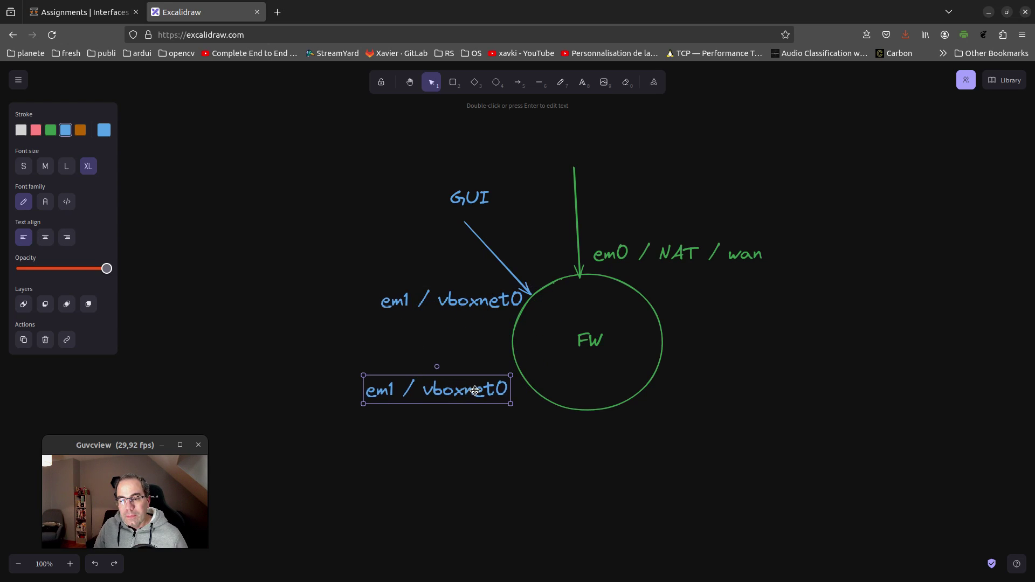
pyautogui.doubleClick(395, 390)
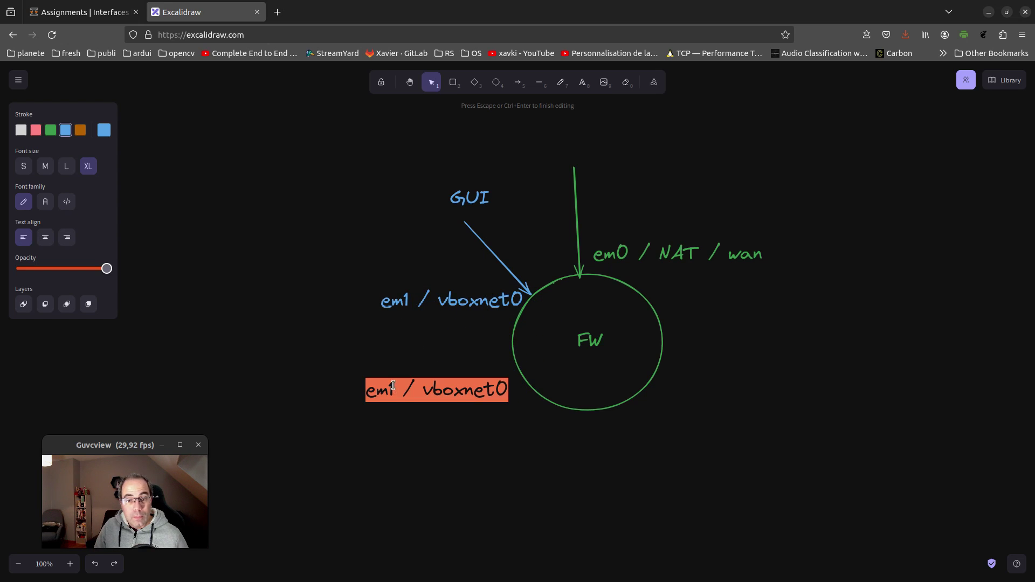
pyautogui.click(393, 385)
pyautogui.press('BackSpace')
pyautogui.write('2')
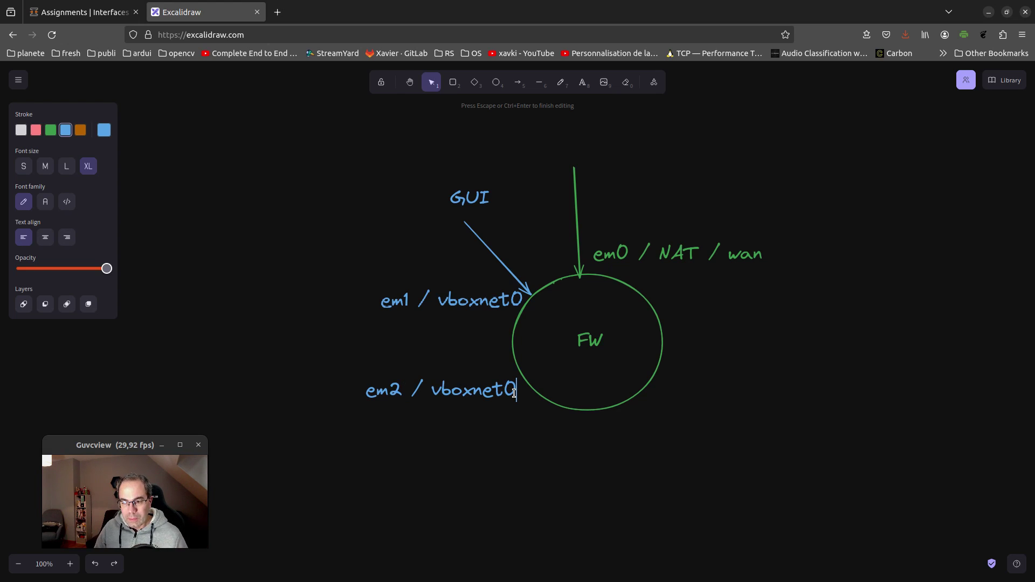
pyautogui.press('BackSpace')
pyautogui.write('1')
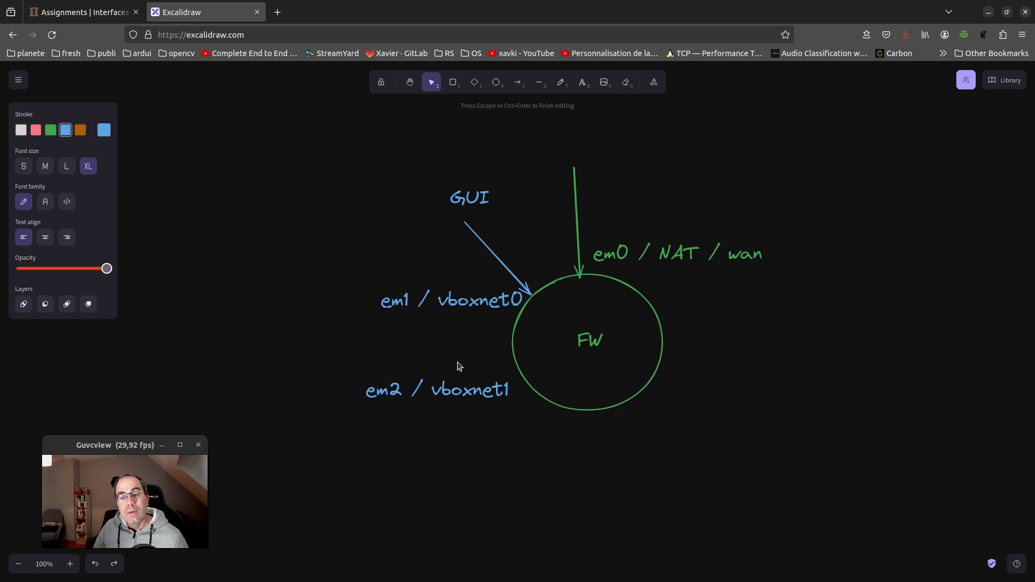
pyautogui.click(460, 366)
pyautogui.click(464, 396)
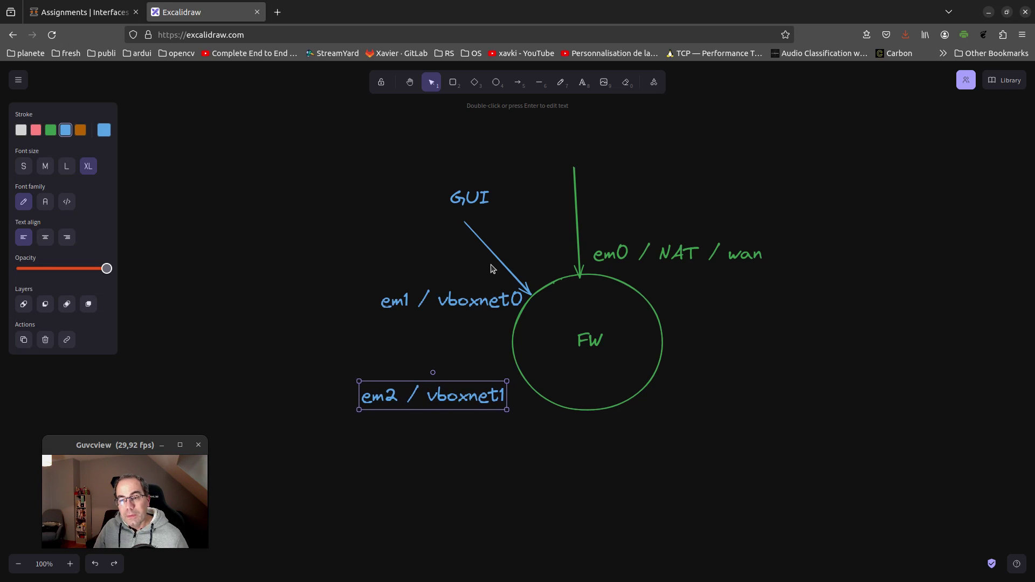
# Place a copy of the blue GUI arrow below the em2 label
pyautogui.click(496, 257)
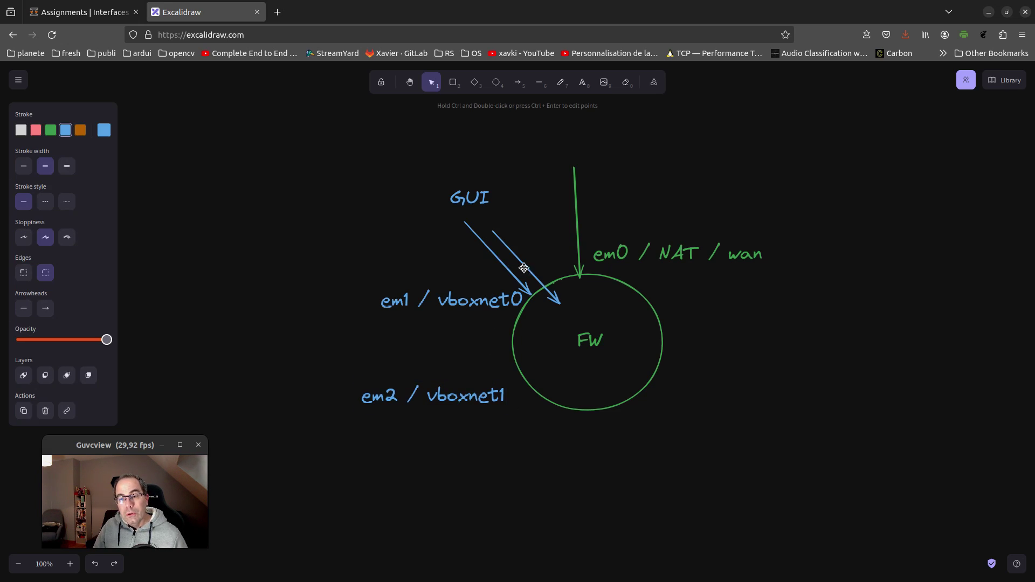
pyautogui.moveTo(531, 294); pyautogui.dragTo(581, 349)
pyautogui.moveTo(554, 345); pyautogui.dragTo(542, 438)
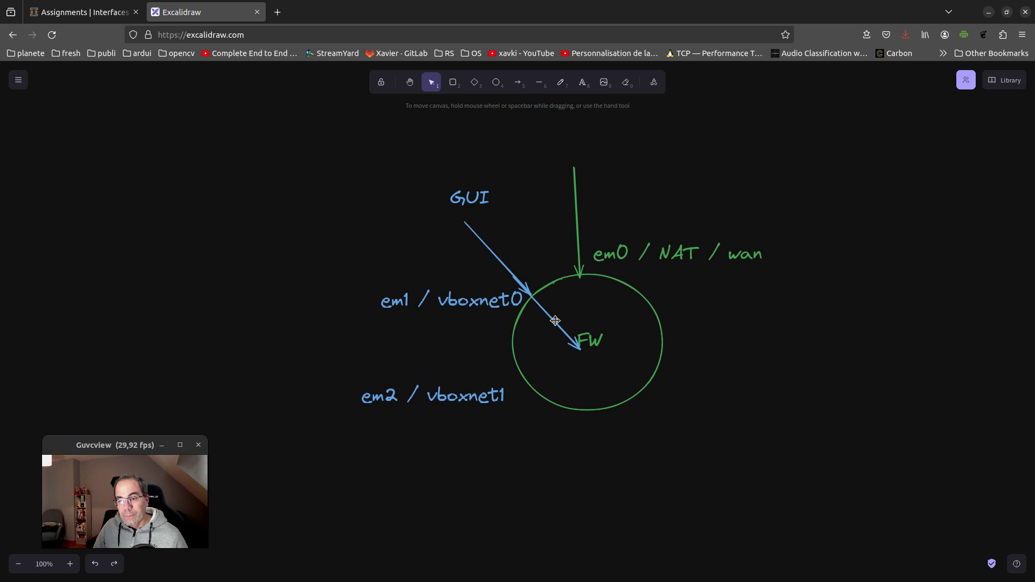
pyautogui.hotkey('ctrl', 'z')
pyautogui.moveTo(500, 264); pyautogui.dragTo(551, 388)
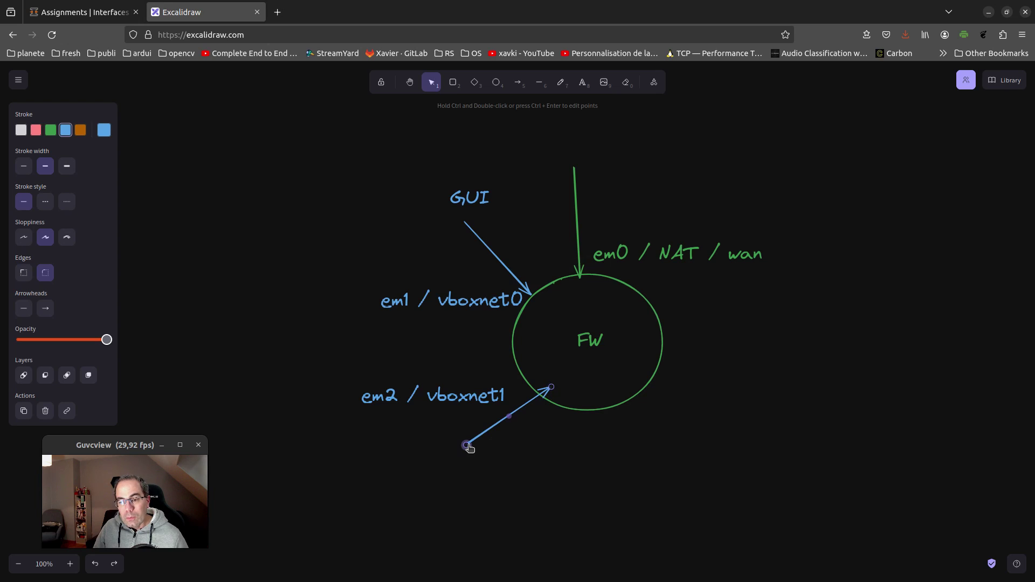
# Point the lower arrow at FW and colour it and the em2 / vboxnet1 label orange
pyautogui.moveTo(467, 446); pyautogui.dragTo(501, 460)
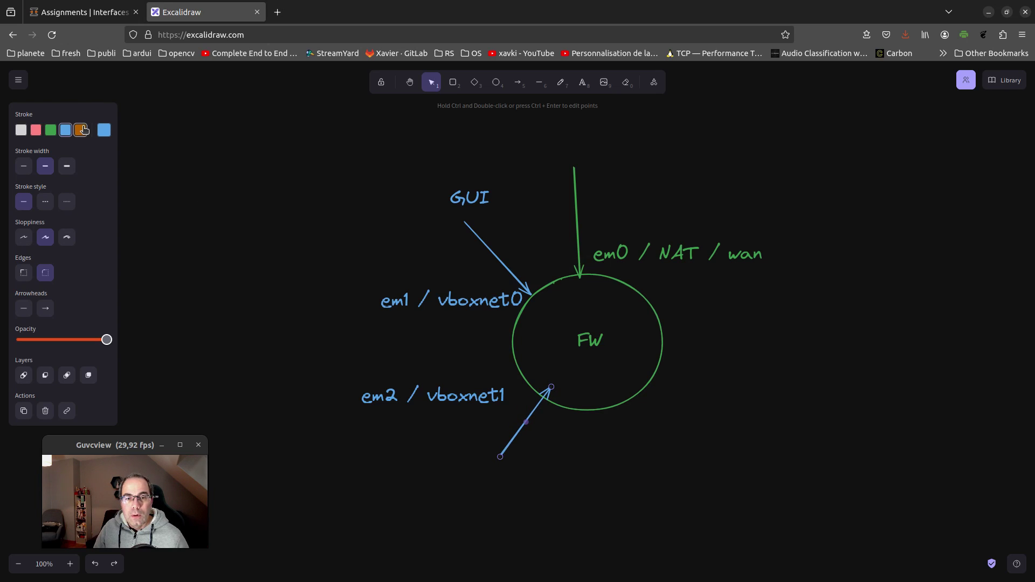
pyautogui.click(84, 130)
pyautogui.click(593, 458)
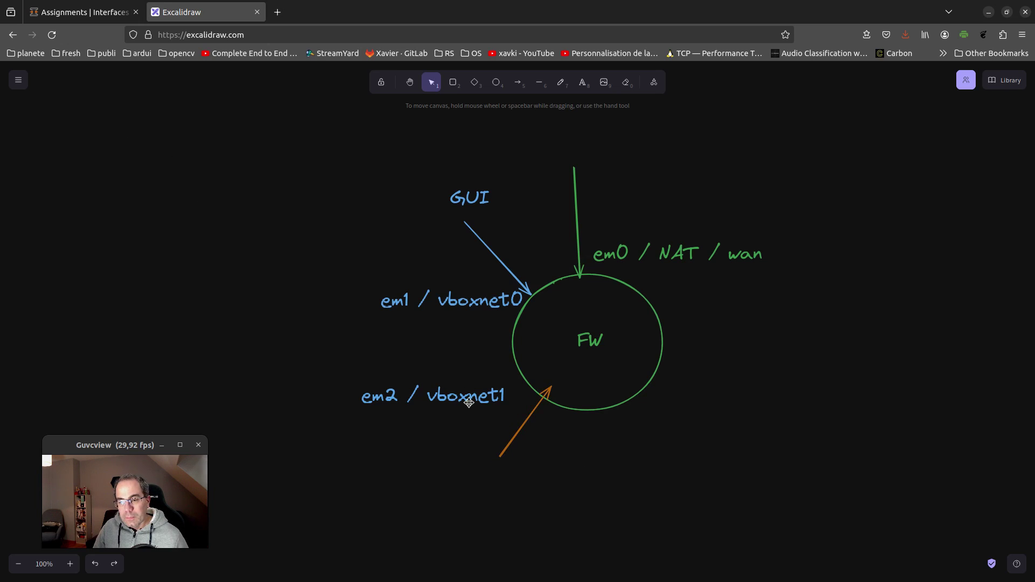
pyautogui.click(469, 403)
pyautogui.click(84, 130)
pyautogui.click(356, 472)
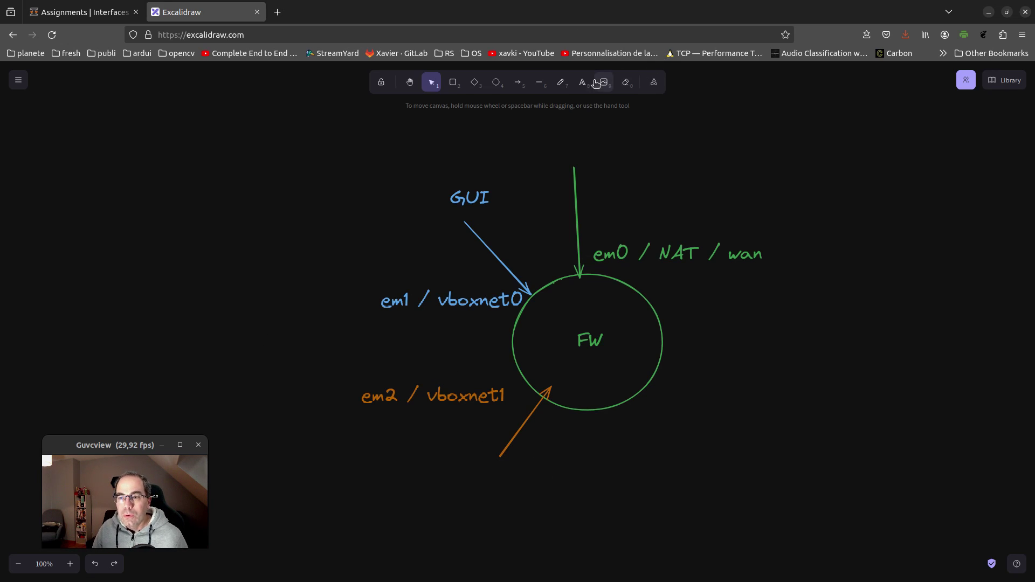
# Add a '192.168.56.0/24' text label to the left of the GUI arrow
pyautogui.click(583, 82)
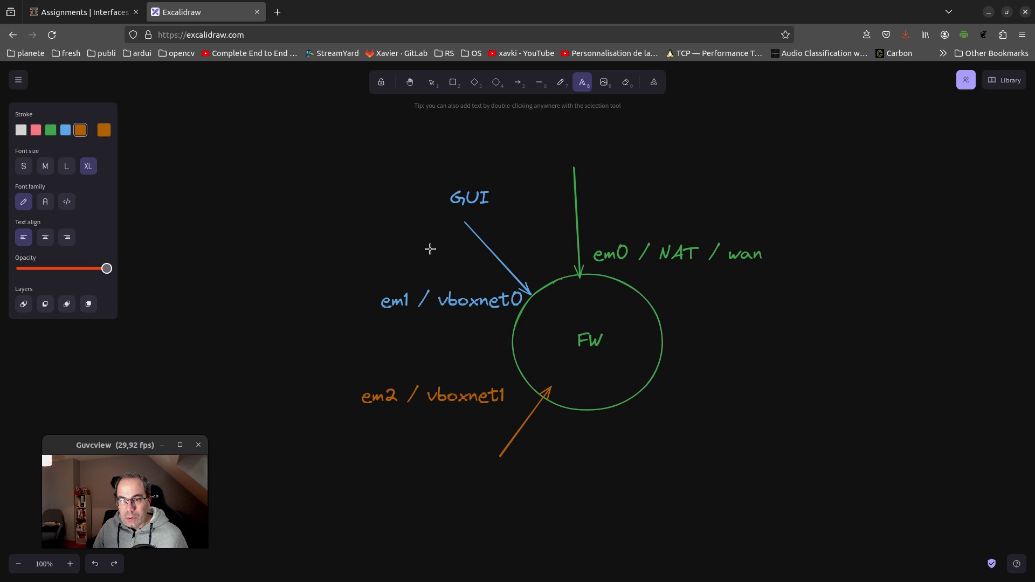
pyautogui.click(376, 246)
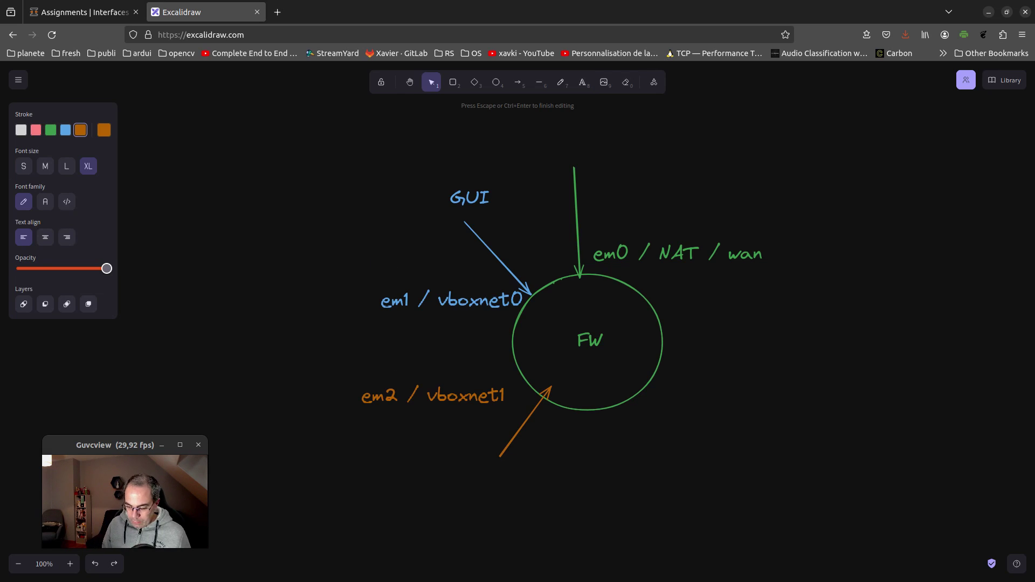
pyautogui.write('198.1')
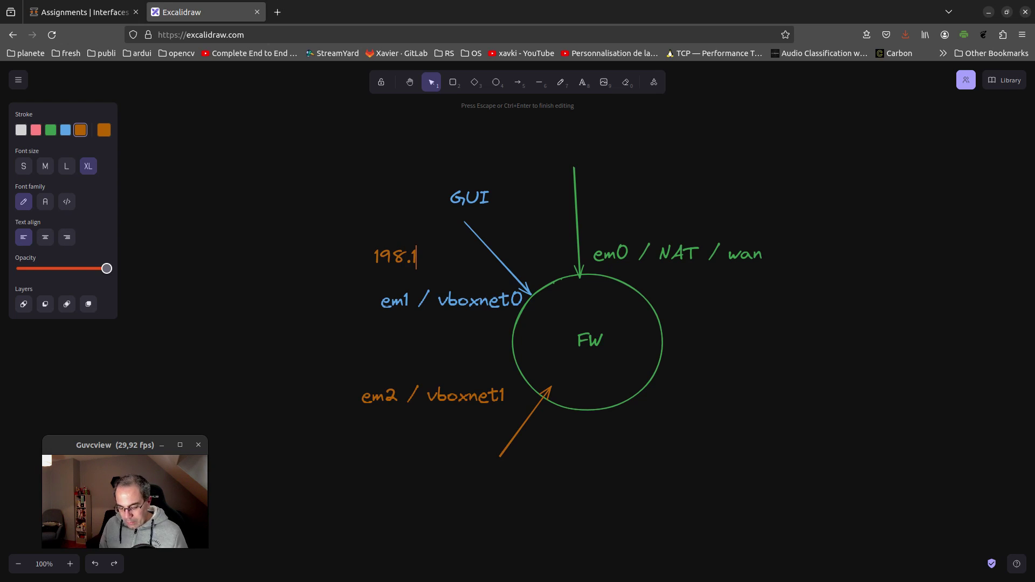
pyautogui.press('BackSpace')
pyautogui.press('BackSpace')
pyautogui.press('BackSpace')
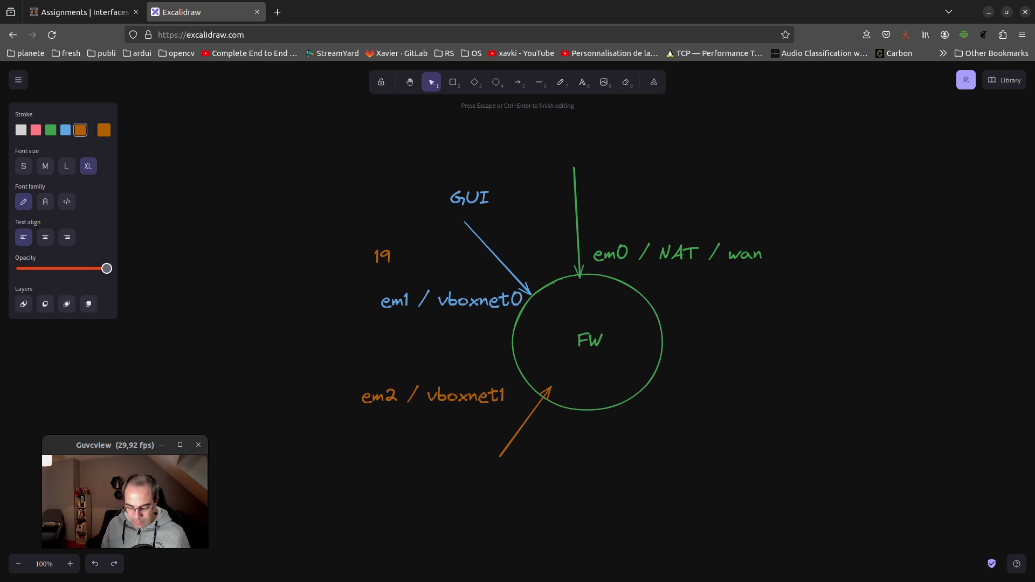
pyautogui.write('.')
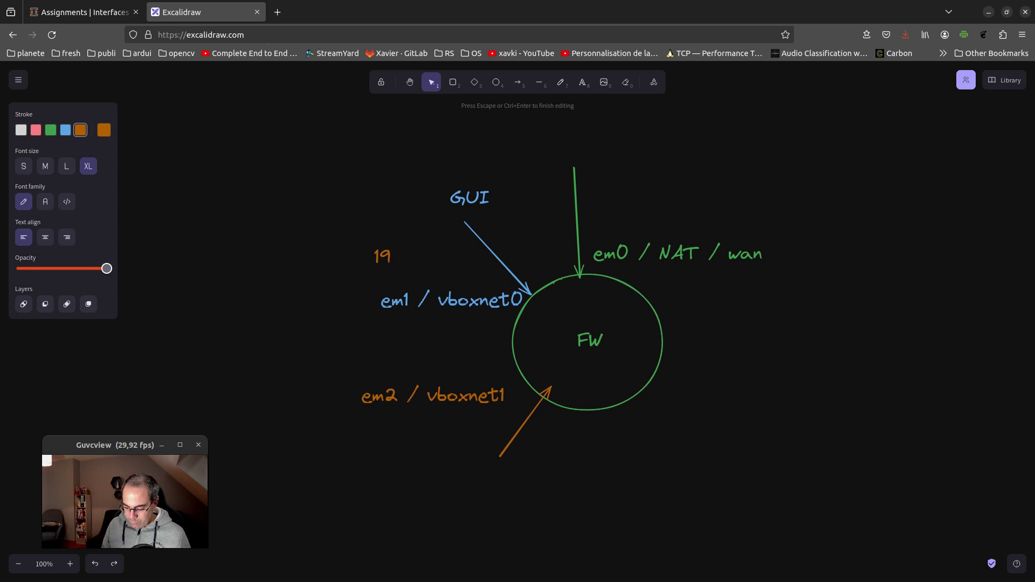
pyautogui.write('16')
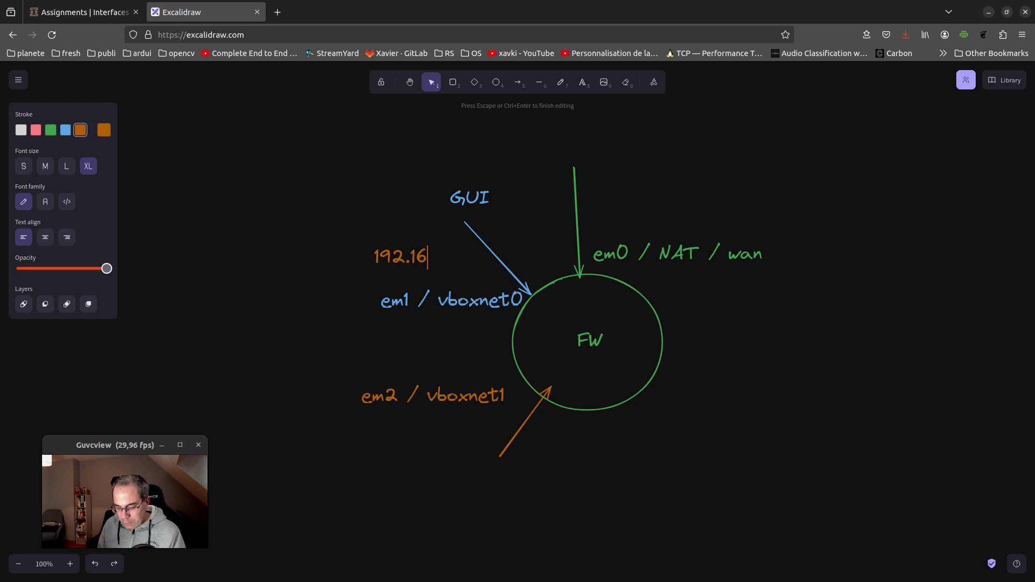
pyautogui.write('8.56.')
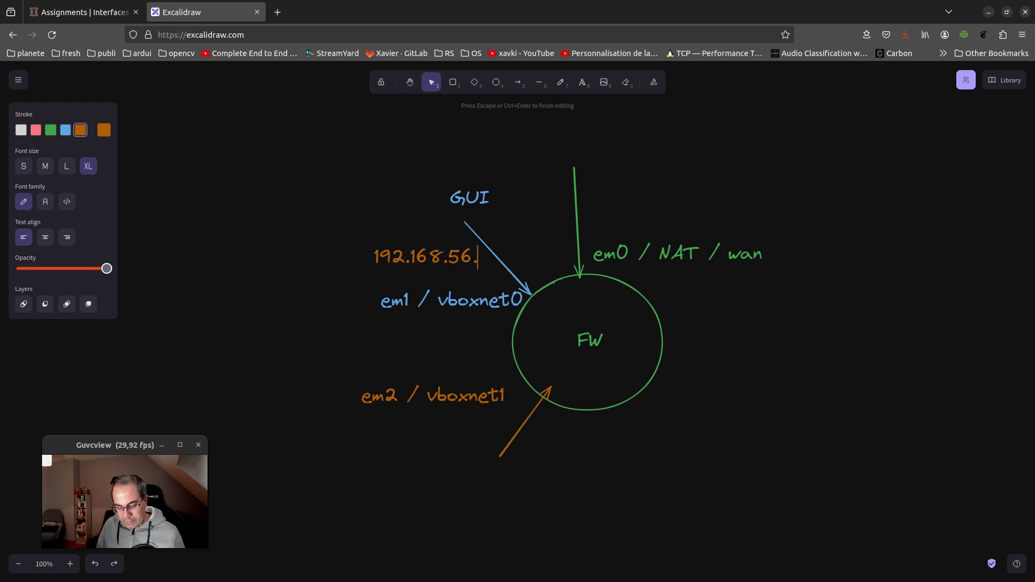
pyautogui.write('0/24')
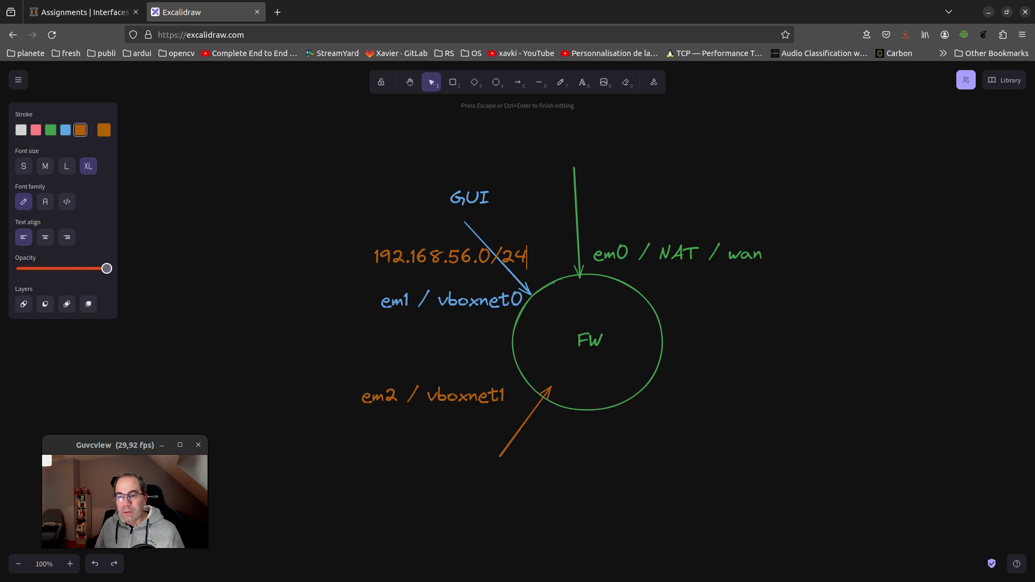
pyautogui.click(318, 164)
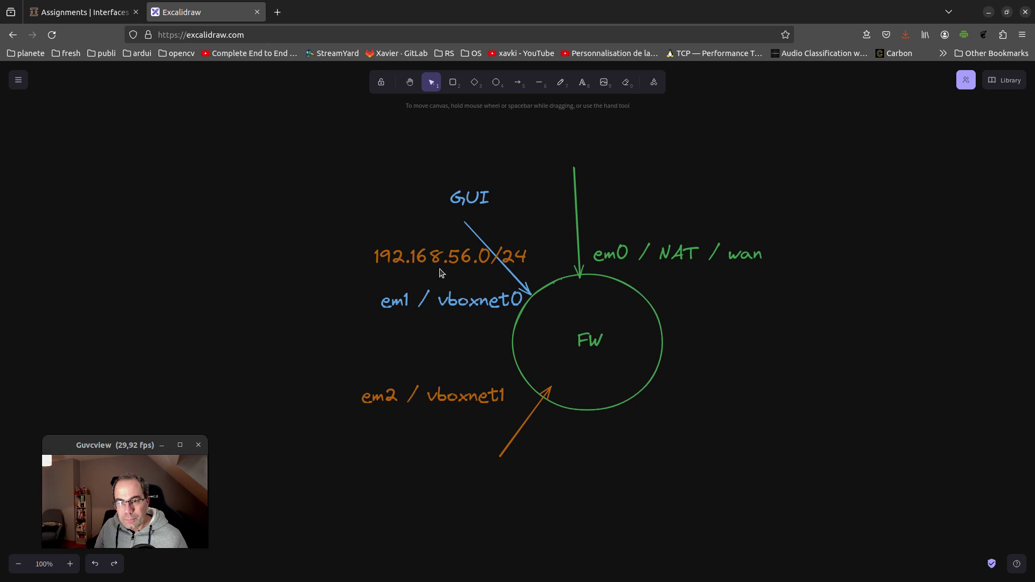
pyautogui.click(402, 259)
pyautogui.moveTo(402, 259); pyautogui.dragTo(345, 262)
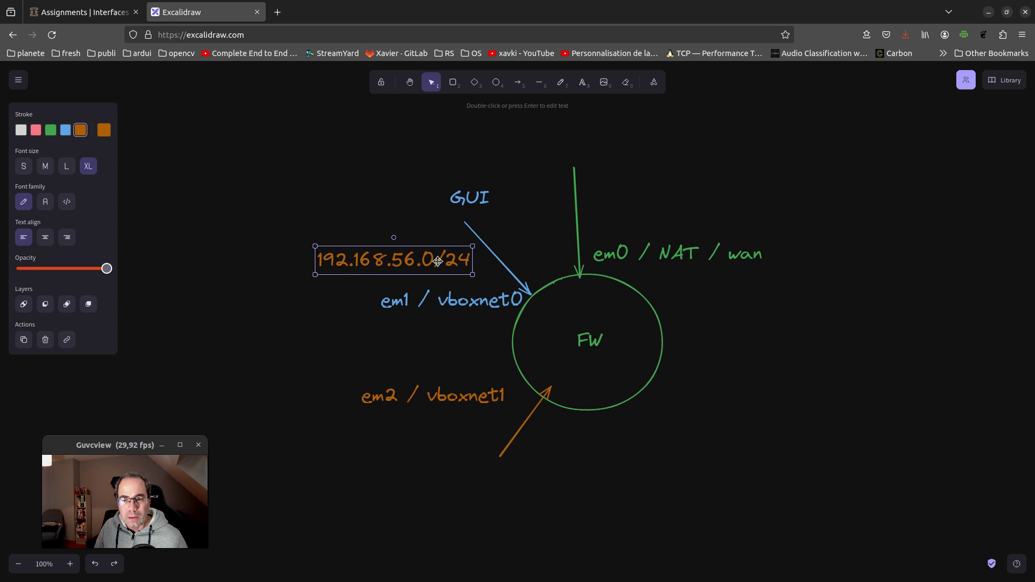
# Edit the label to '192.168.56.3' and move it nearer the blue arrow
pyautogui.doubleClick(444, 257)
pyautogui.click(464, 256)
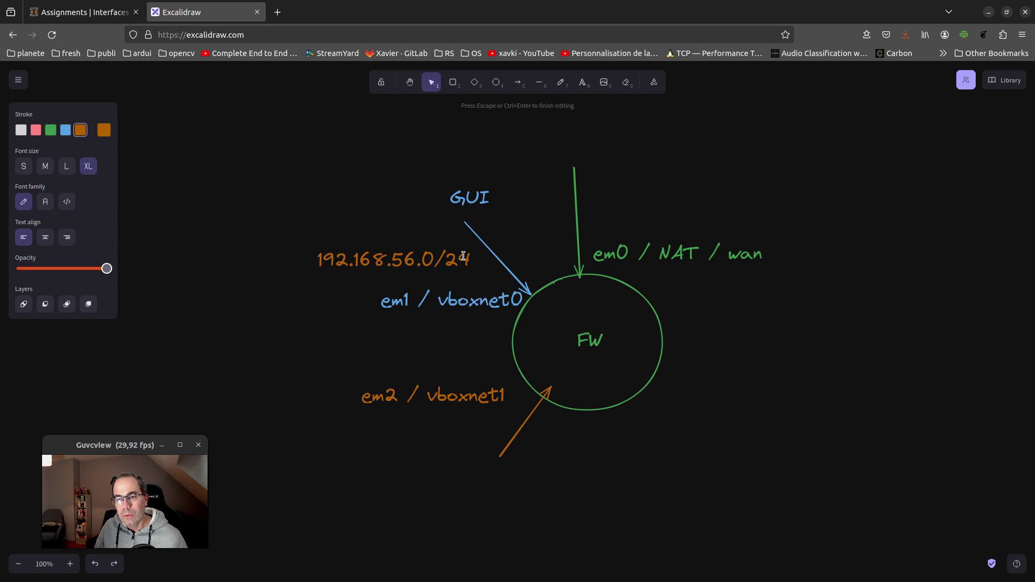
pyautogui.press('Left')
pyautogui.press('Left')
pyautogui.press('Left')
pyautogui.press('BackSpace')
pyautogui.write('3')
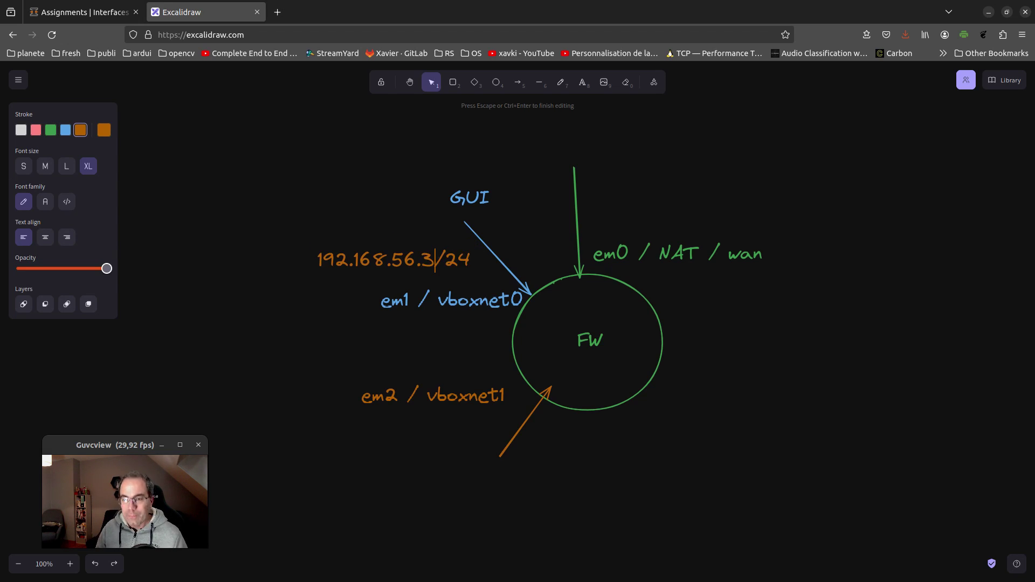
pyautogui.press('Delete')
pyautogui.press('Delete')
pyautogui.press('Delete')
pyautogui.click(390, 200)
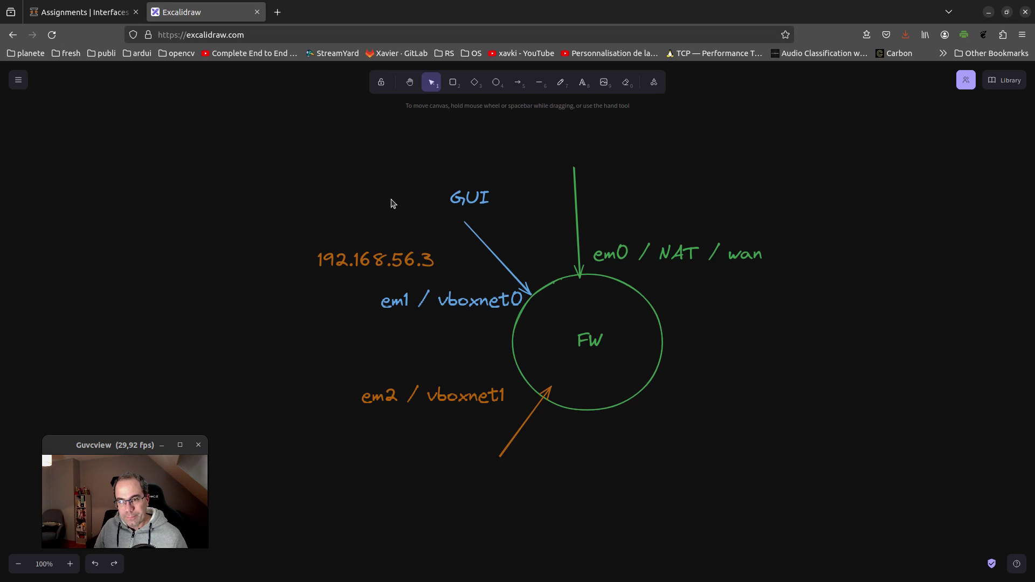
pyautogui.moveTo(398, 254); pyautogui.dragTo(632, 433)
# Make 192.168.56.3 blue and turn its copy into an orange '192.168.57.3' label
pyautogui.click(65, 130)
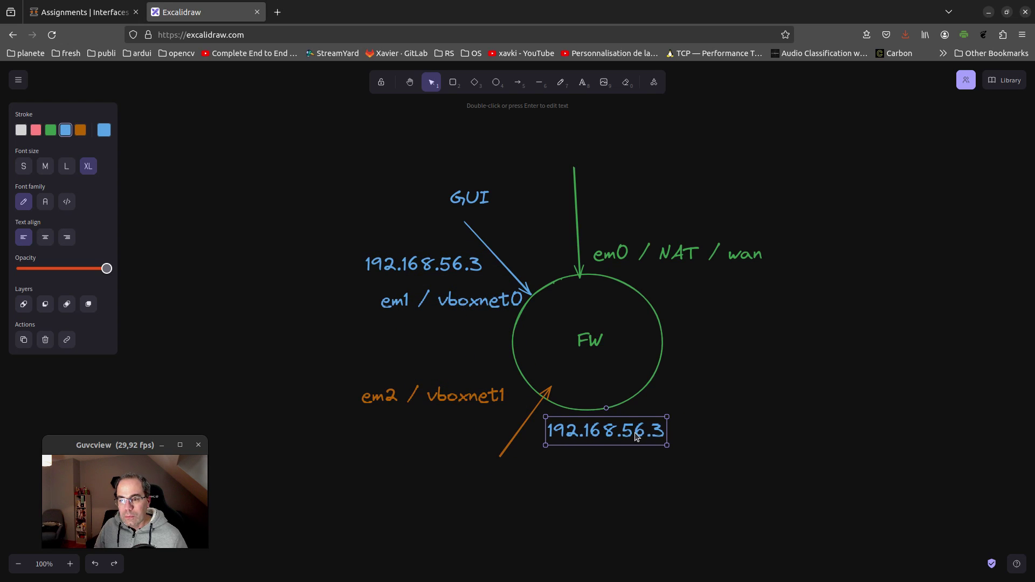
pyautogui.doubleClick(637, 437)
pyautogui.click(643, 431)
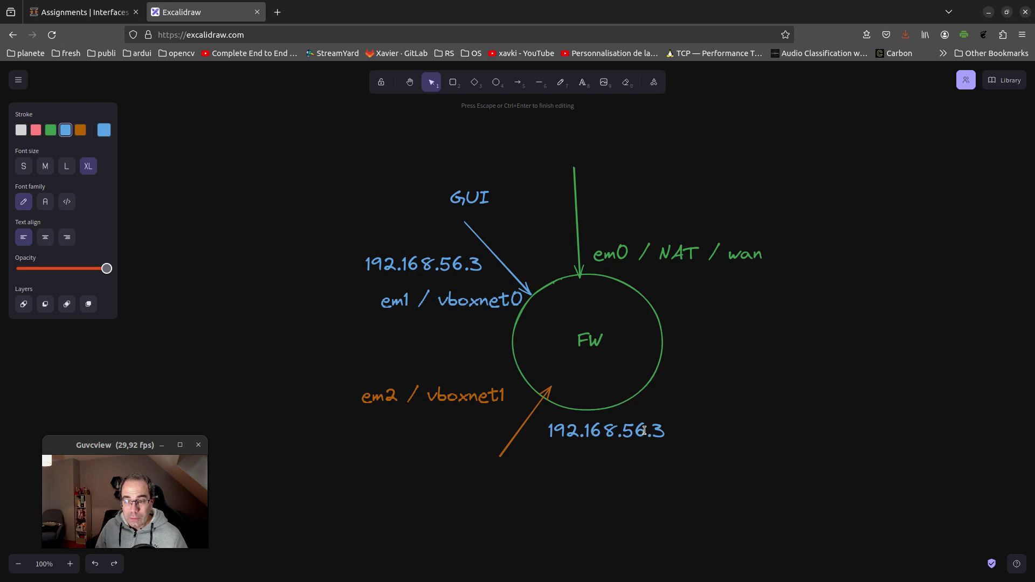
pyautogui.press('BackSpace')
pyautogui.write('7')
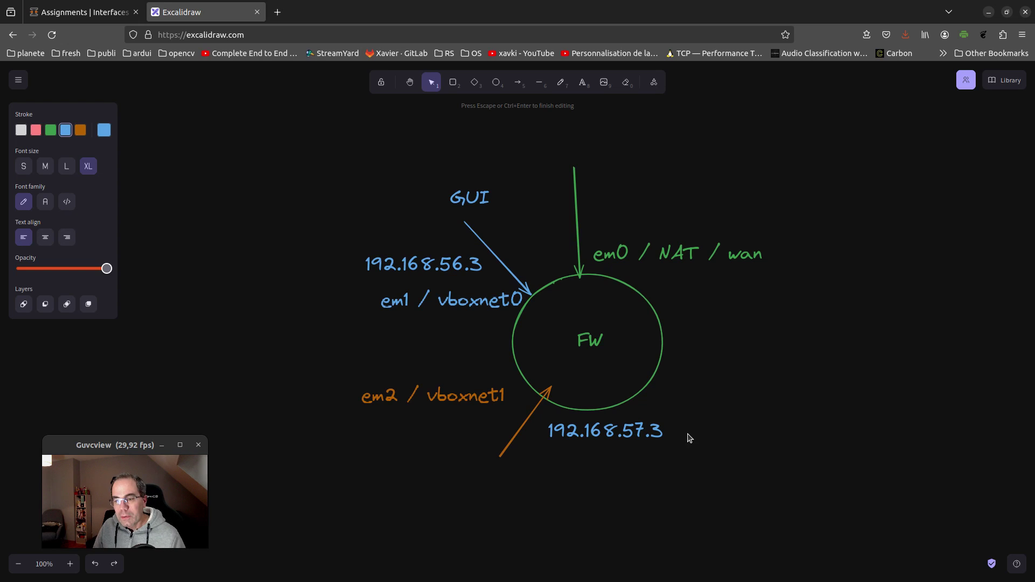
pyautogui.click(730, 412)
pyautogui.click(594, 437)
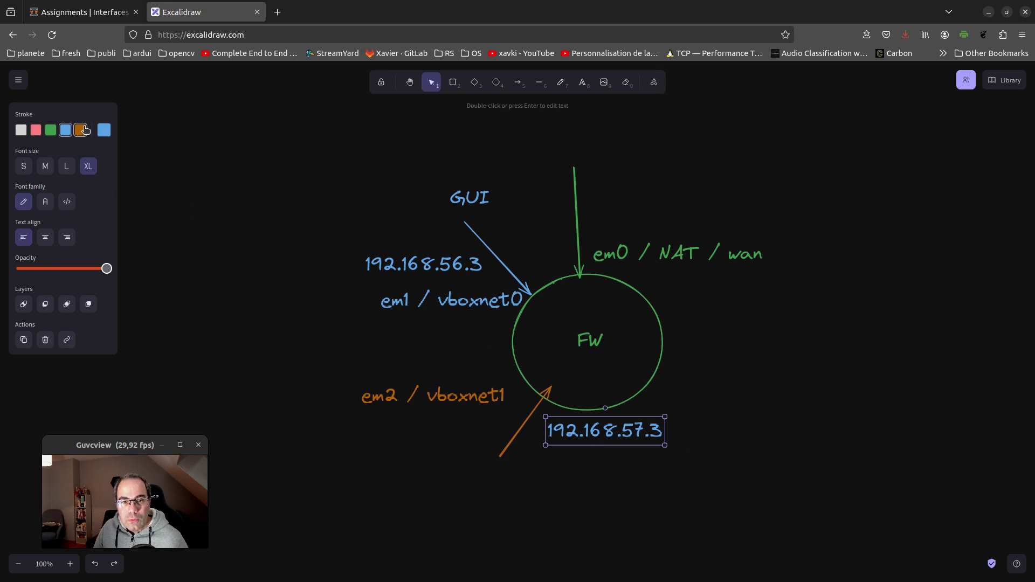
pyautogui.click(80, 130)
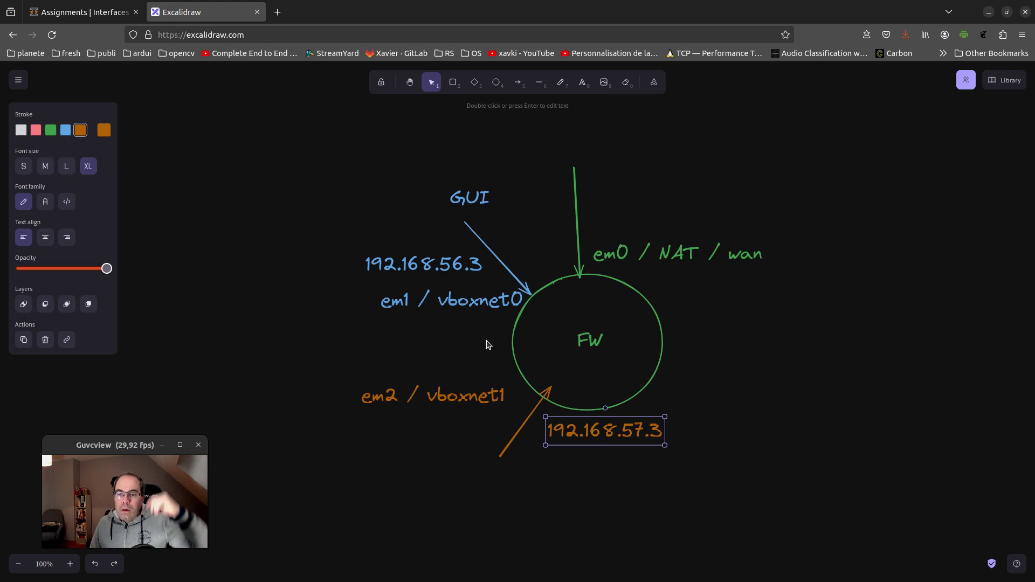
# Nudge the em2 label, extend the green wan arrow upward, and shift GUI slightly right
pyautogui.moveTo(497, 394); pyautogui.dragTo(504, 404)
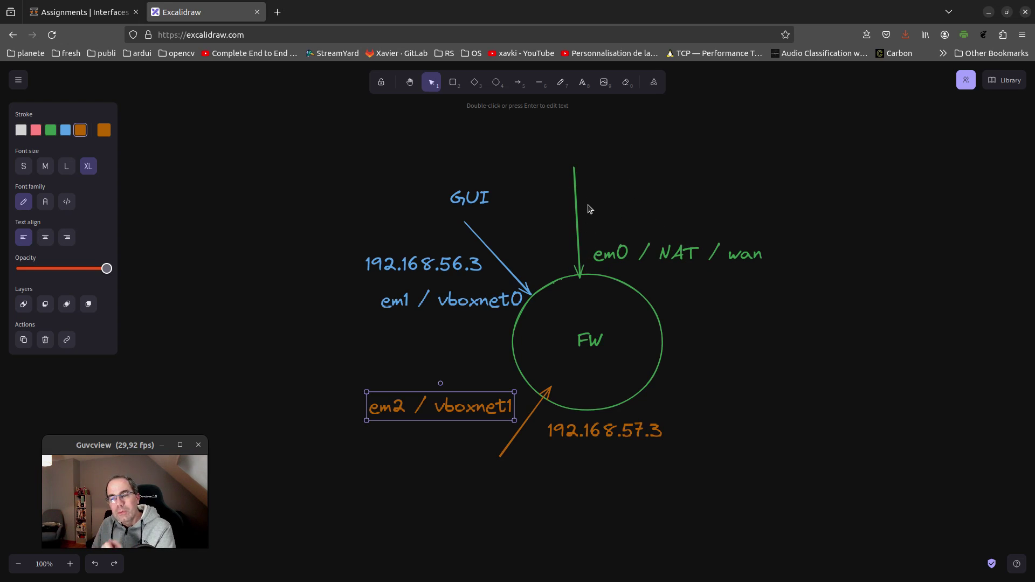
pyautogui.click(576, 168)
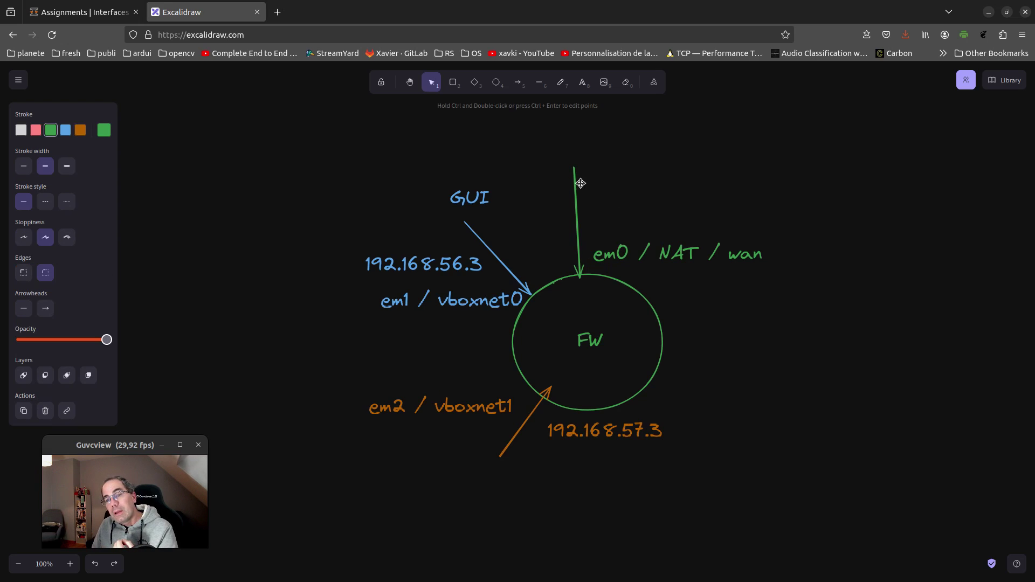
pyautogui.moveTo(576, 167); pyautogui.dragTo(575, 124)
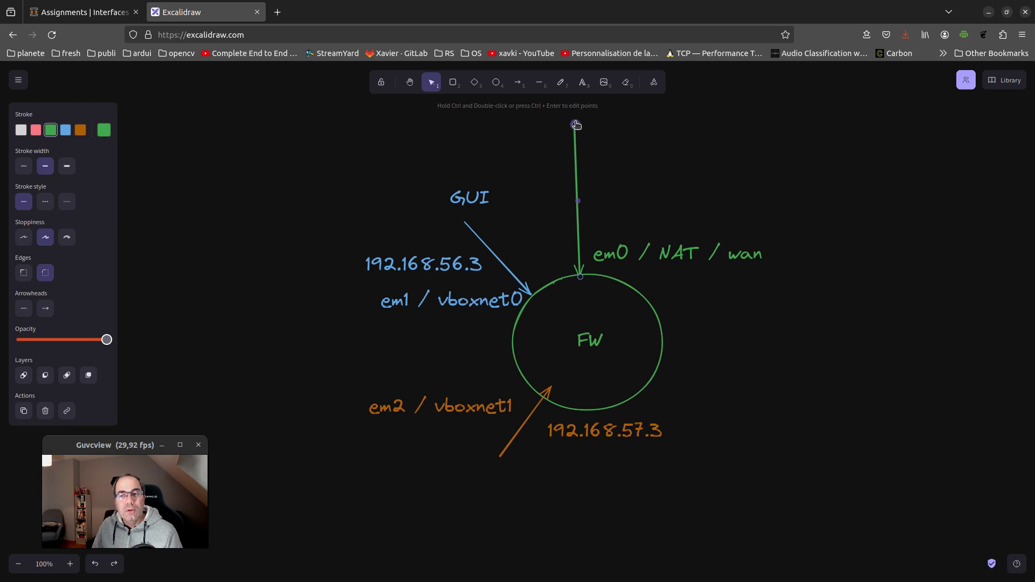
pyautogui.click(487, 201)
pyautogui.moveTo(483, 198)
pyautogui.mouseDown()
pyautogui.moveTo(724, 151)
pyautogui.moveTo(526, 179)
pyautogui.moveTo(502, 196)
pyautogui.mouseUp()
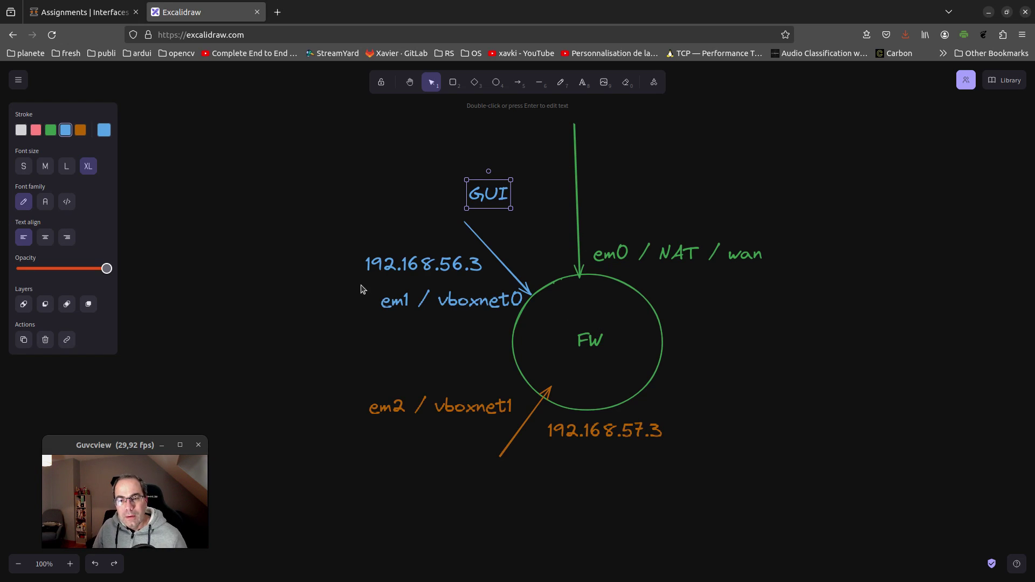
# Duplicate the orange arrow and point it into the right edge of the FW circle
pyautogui.click(448, 259)
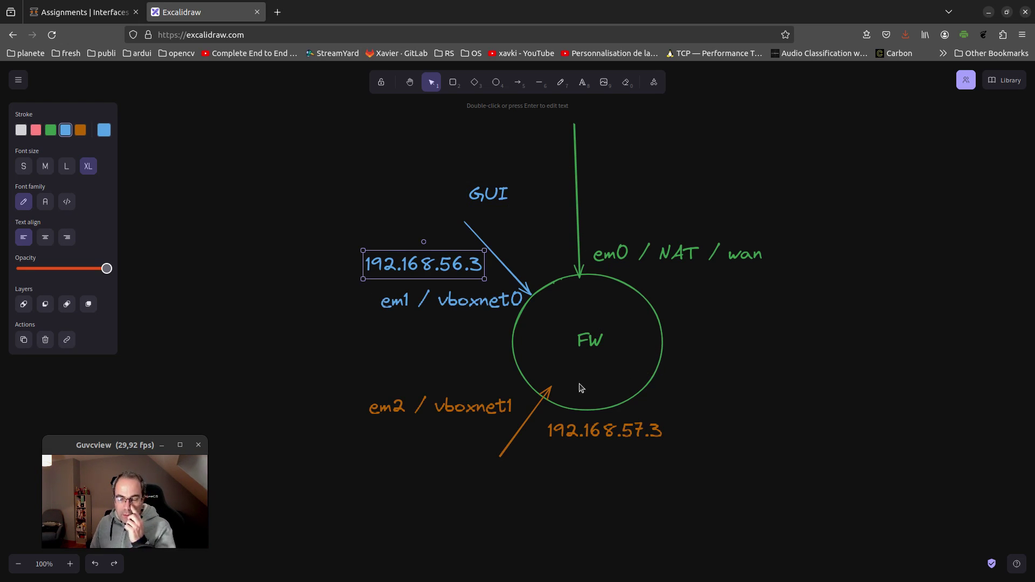
pyautogui.click(543, 398)
pyautogui.hotkey('ctrl', 'v')
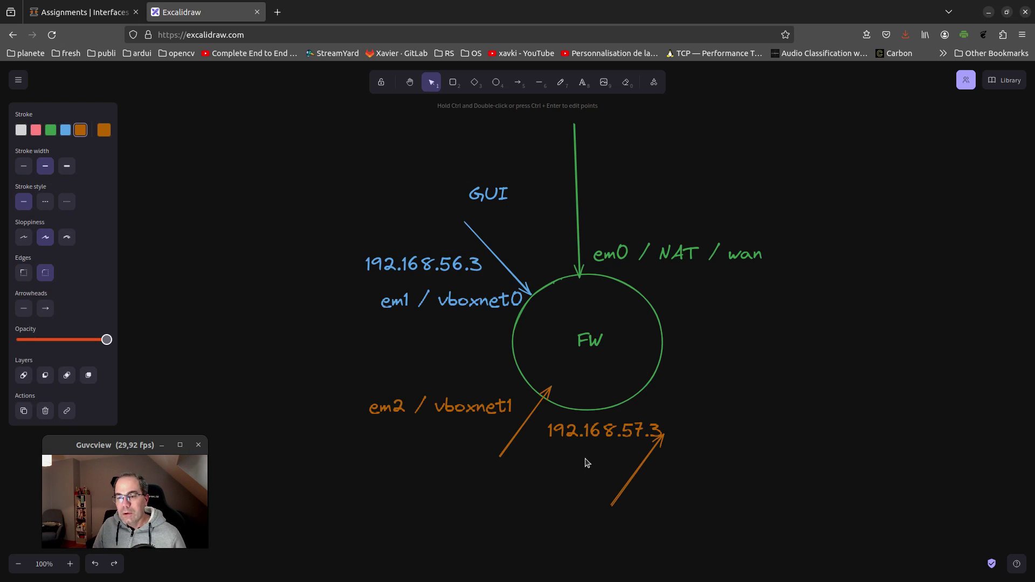
pyautogui.moveTo(631, 477); pyautogui.dragTo(763, 390)
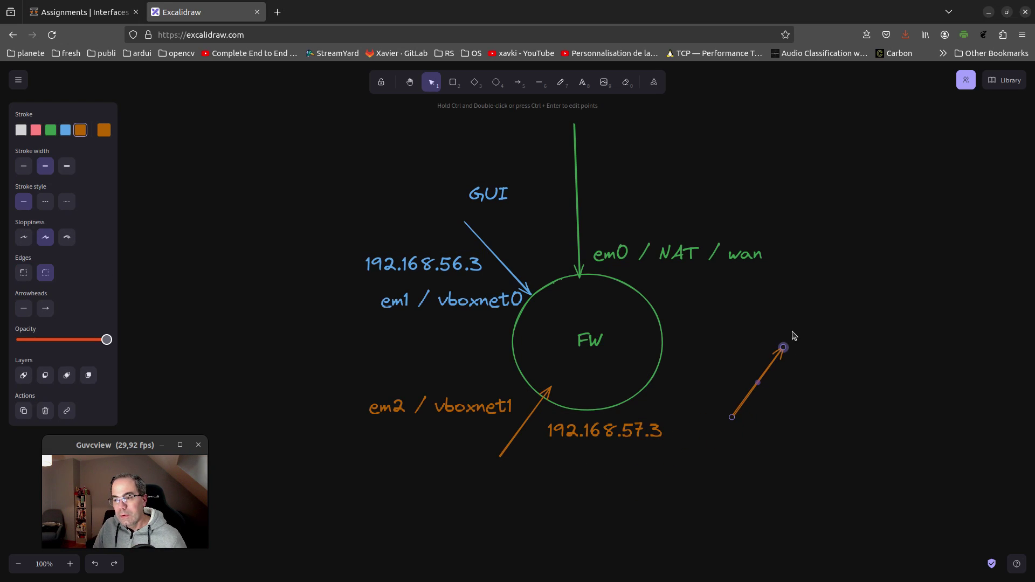
pyautogui.moveTo(785, 349); pyautogui.dragTo(654, 353)
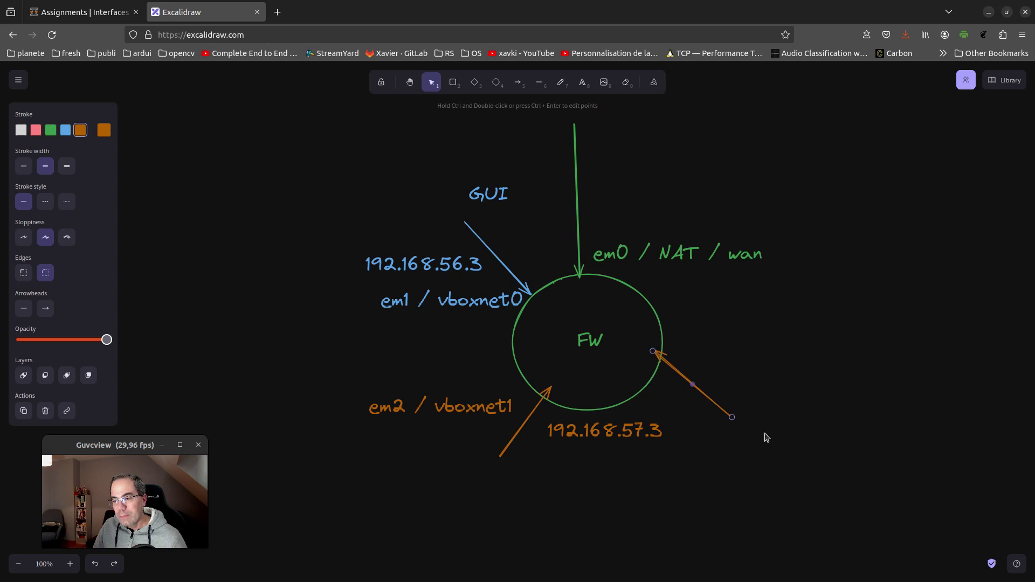
pyautogui.moveTo(733, 418); pyautogui.dragTo(780, 395)
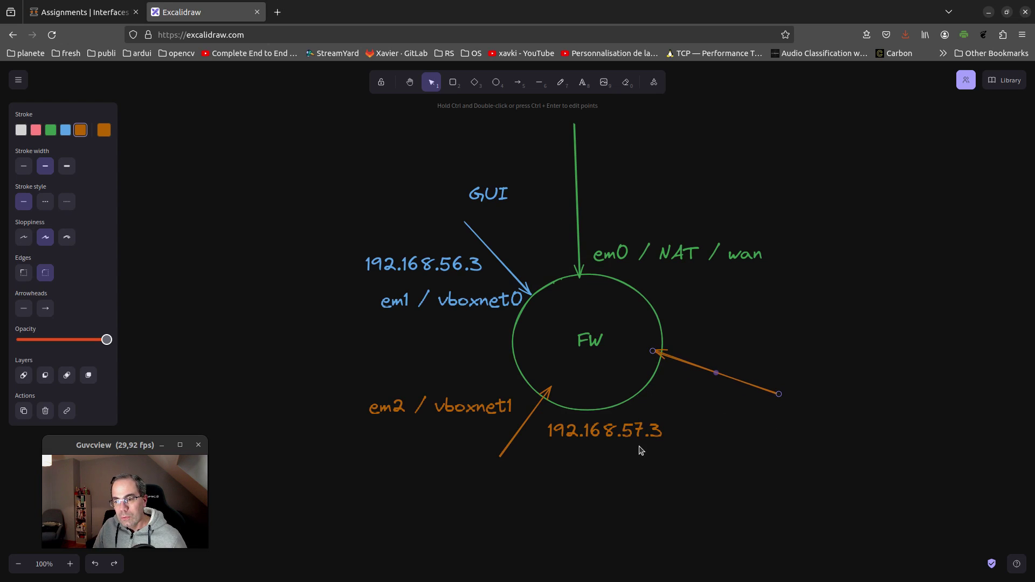
# Copy the em2 label beside the new arrow and change it to 'em3 / vboxnet1'
pyautogui.click(489, 411)
pyautogui.keyDown('alt'); pyautogui.moveTo(404, 407); pyautogui.dragTo(835, 397); pyautogui.keyUp('alt')
pyautogui.doubleClick(836, 399)
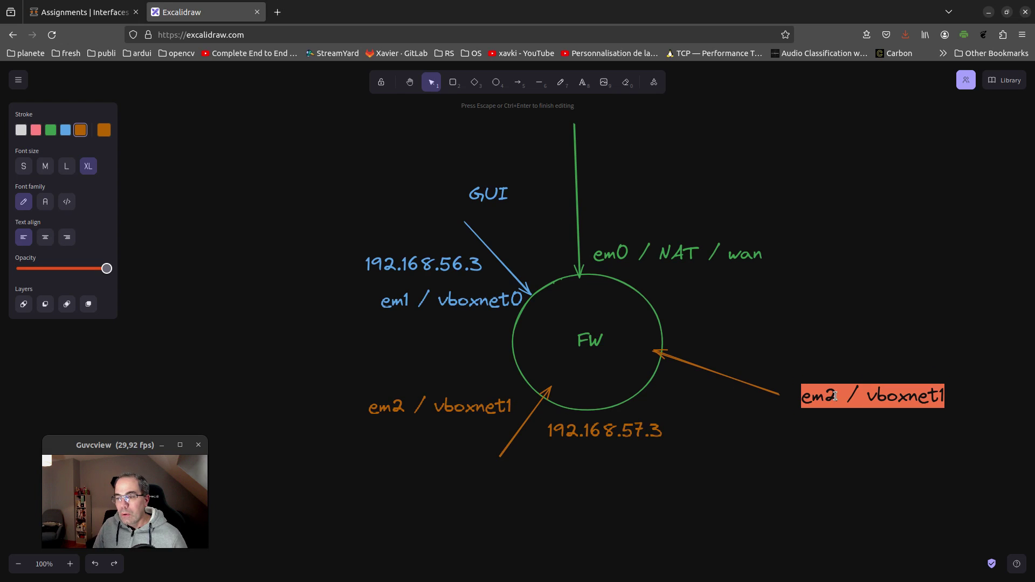
pyautogui.click(838, 397)
pyautogui.press('BackSpace')
pyautogui.write('3')
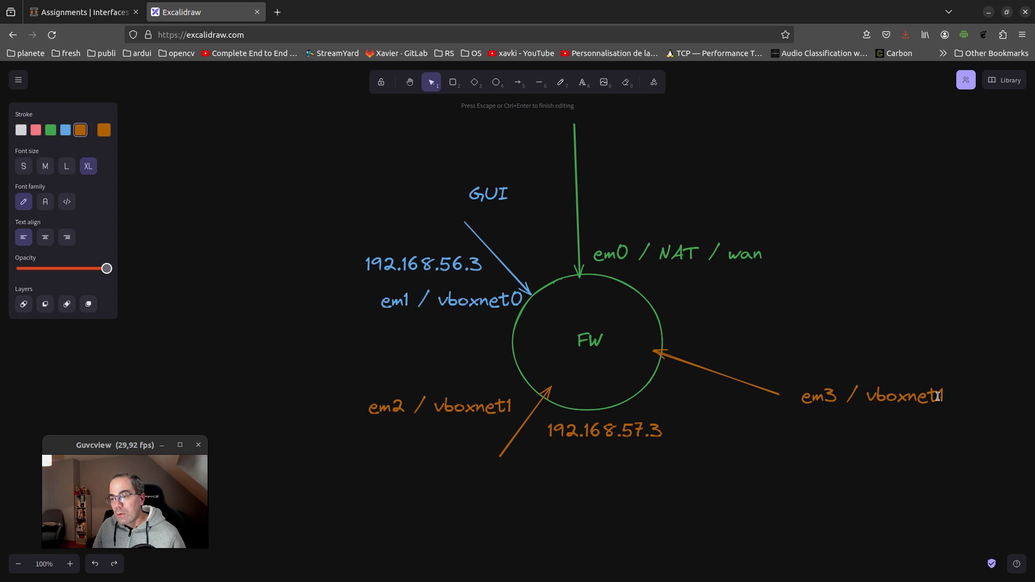
pyautogui.click(224, 240)
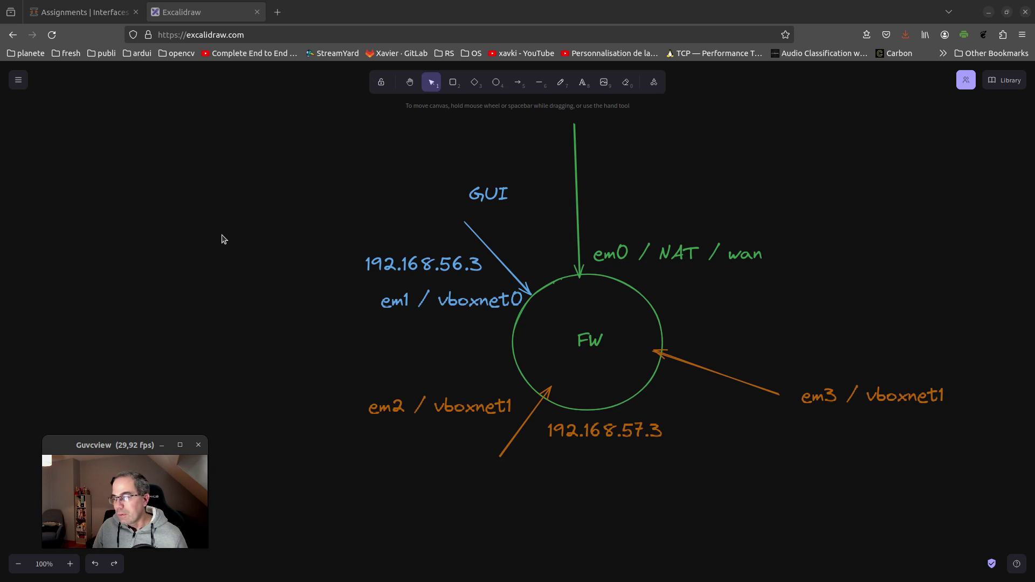
# Return to OPNsense Interfaces: Assignments and check em3 as the new interface's device
pyautogui.click(60, 12)
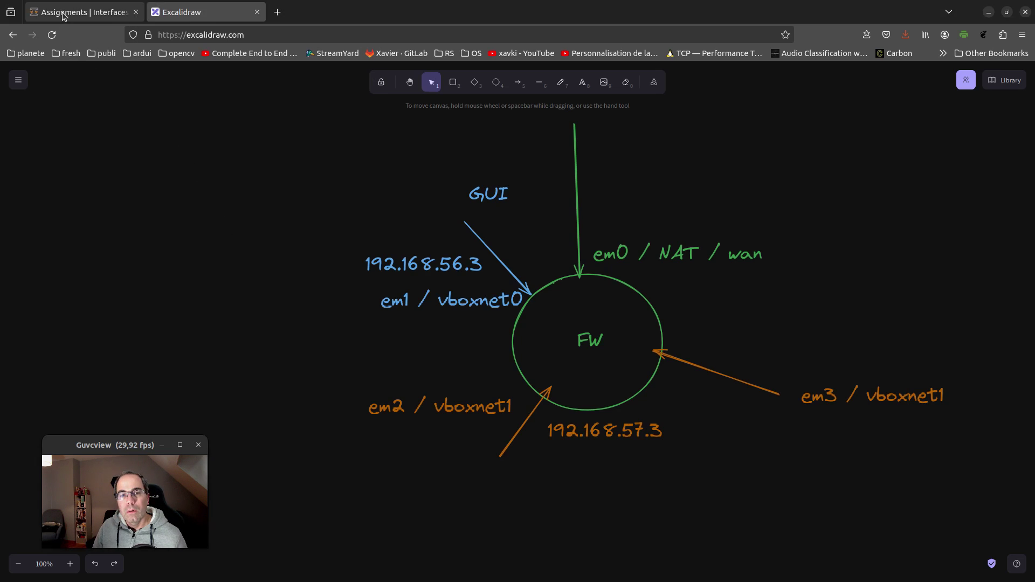
pyautogui.click(416, 442)
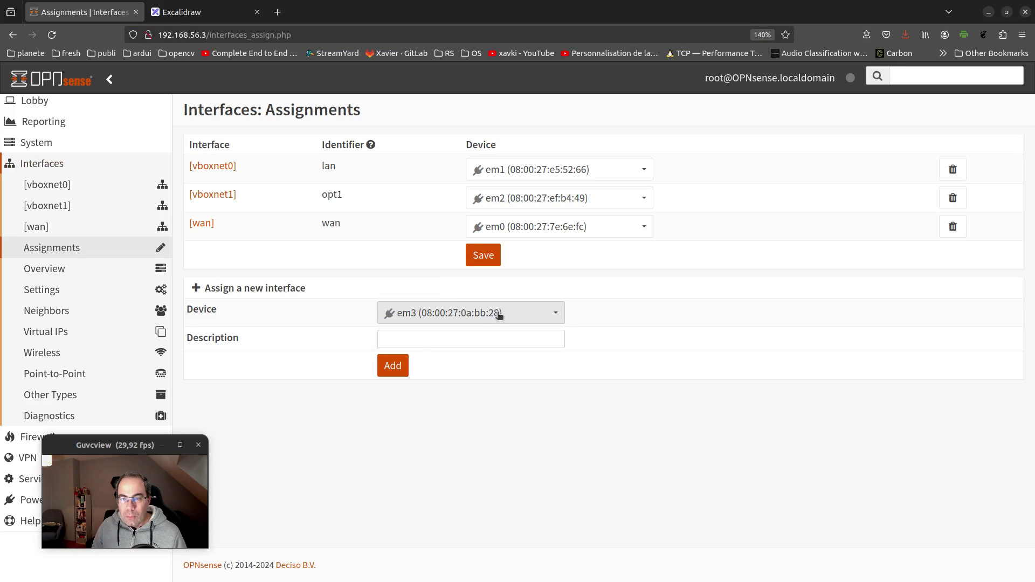
pyautogui.click(533, 314)
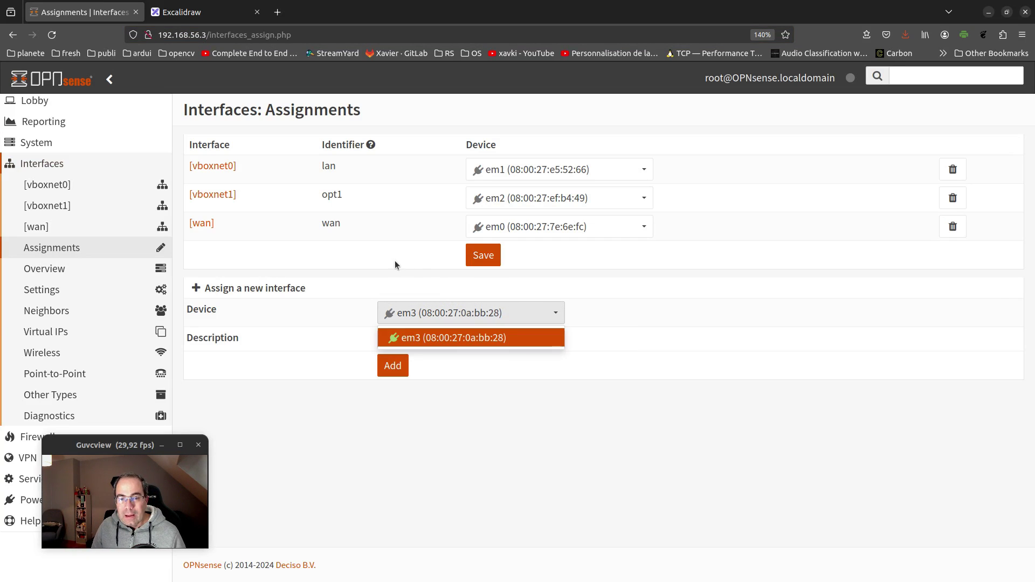
pyautogui.click(370, 263)
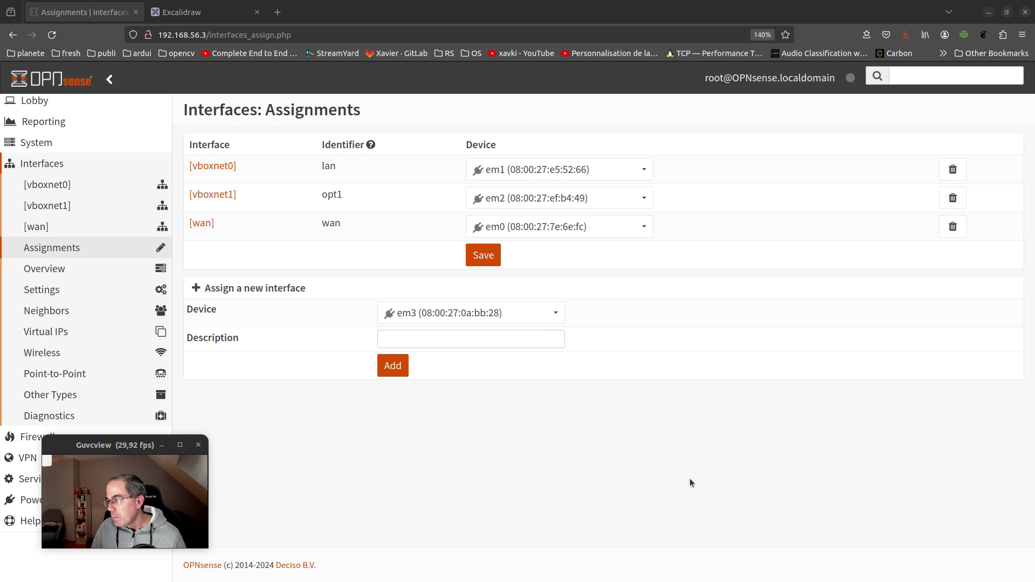
# Bring the VirtualBox manager to the front and shift its window to the right
pyautogui.hotkey('alt', 'Tab')
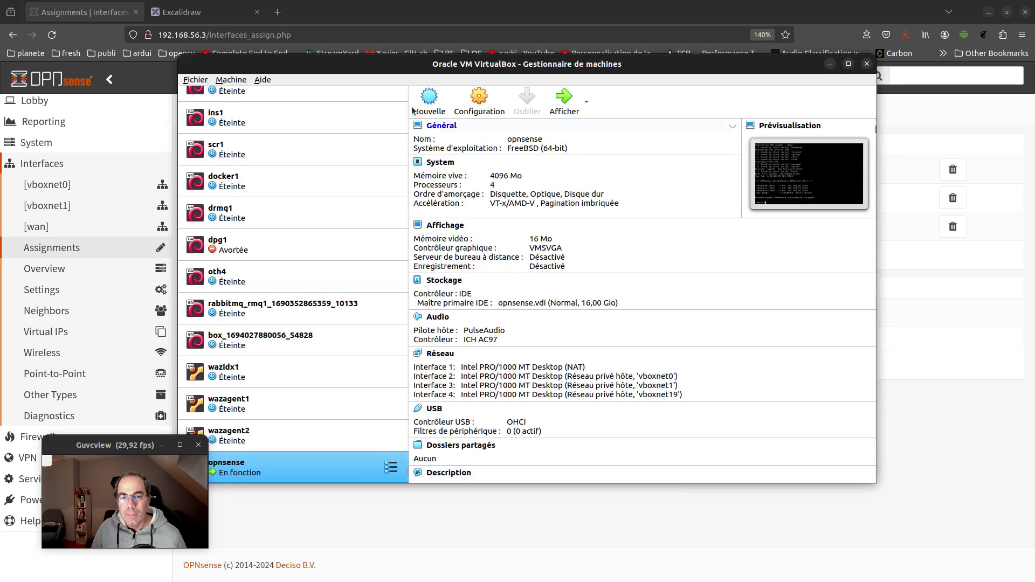
pyautogui.moveTo(319, 27); pyautogui.dragTo(399, 25)
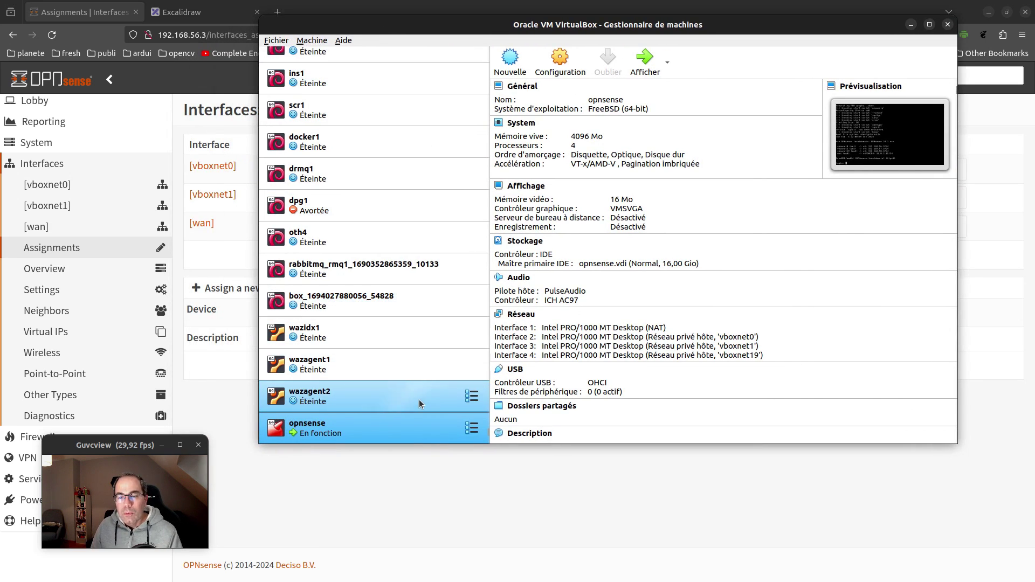
pyautogui.click(560, 59)
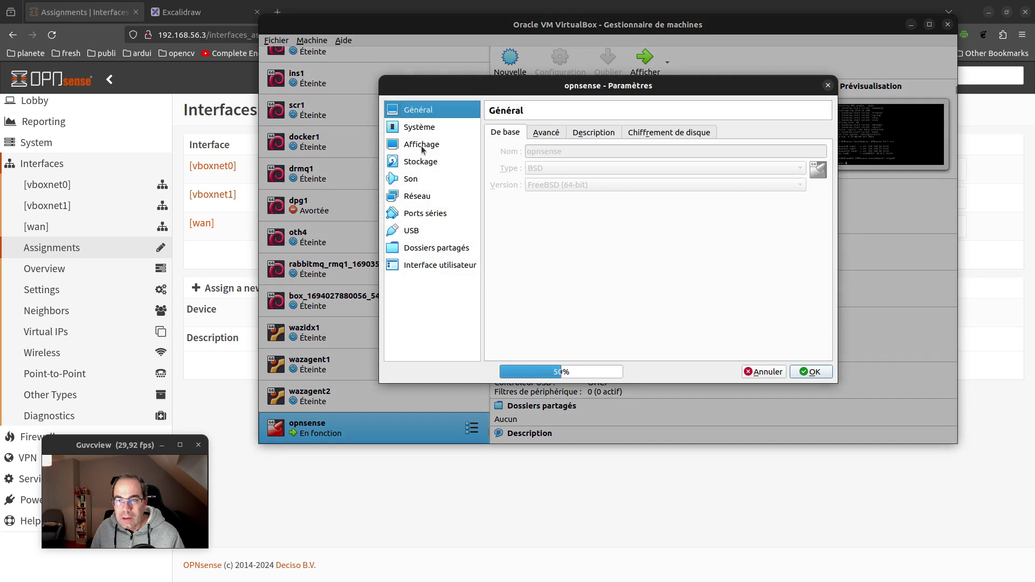
pyautogui.press('Escape')
# Power off the opnsense VM via Fermer > Éteindre, confirm Extinction, and open its Configuration
pyautogui.rightClick(412, 428)
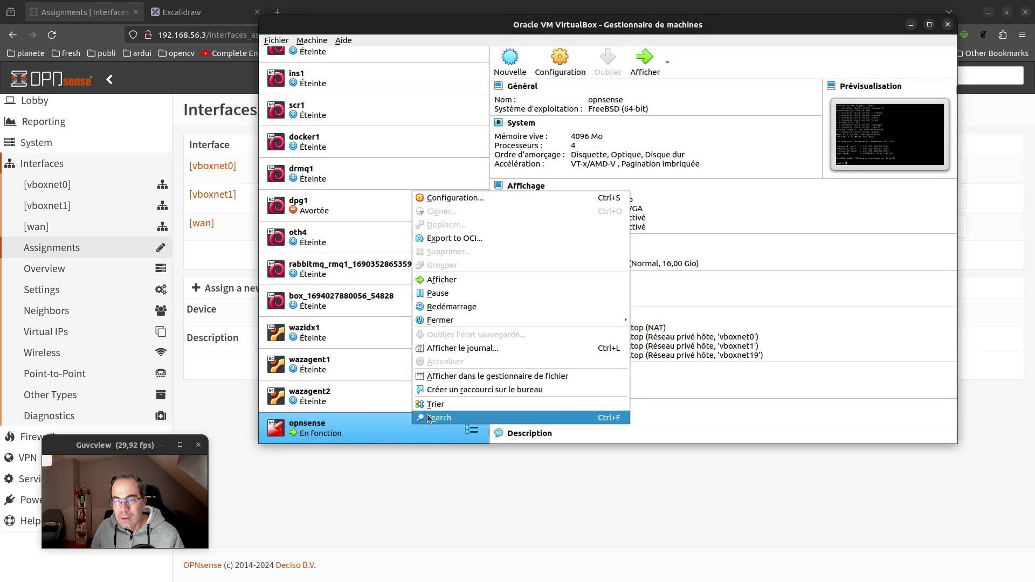
pyautogui.moveTo(587, 323)
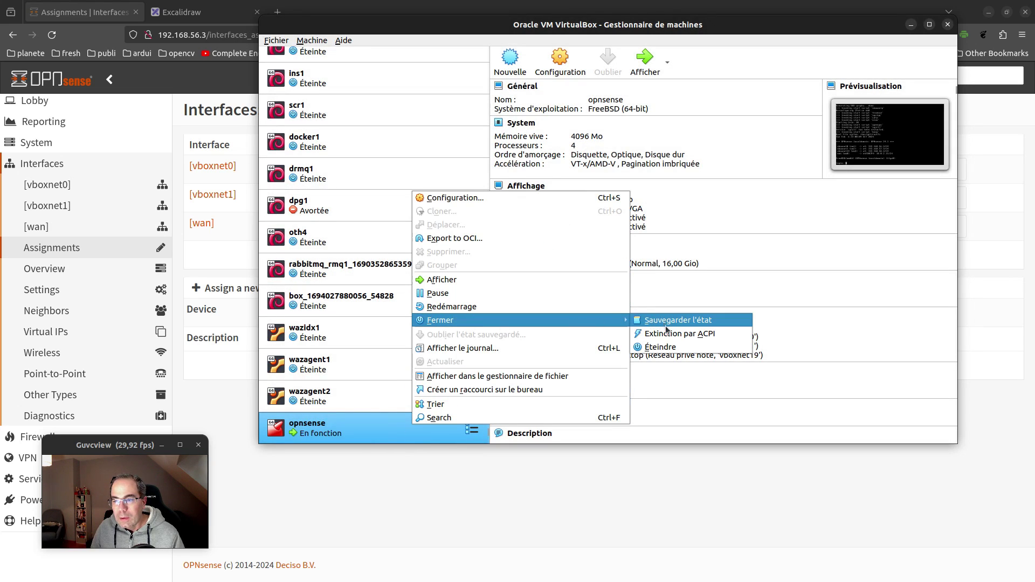
pyautogui.click(658, 347)
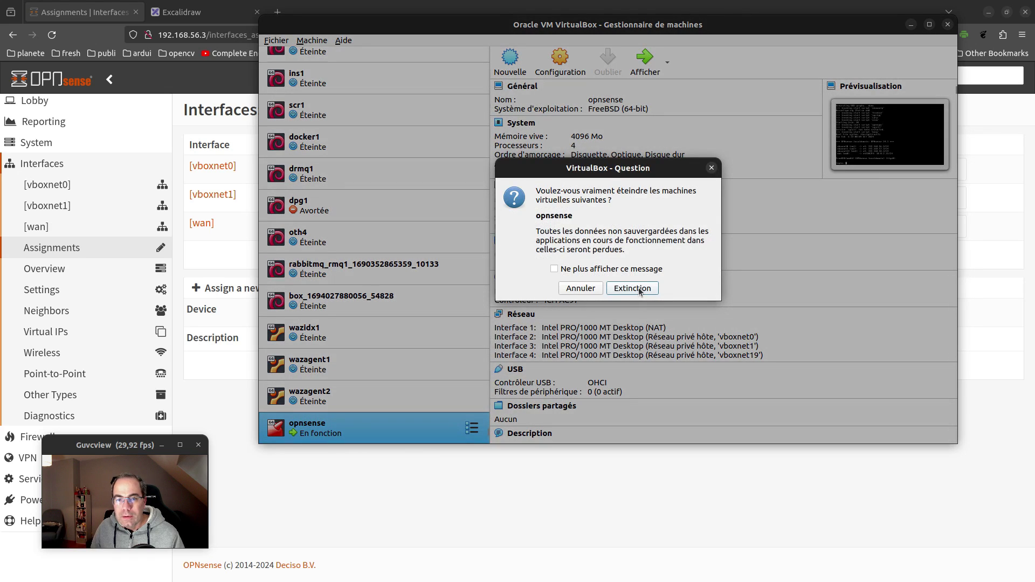
pyautogui.click(636, 289)
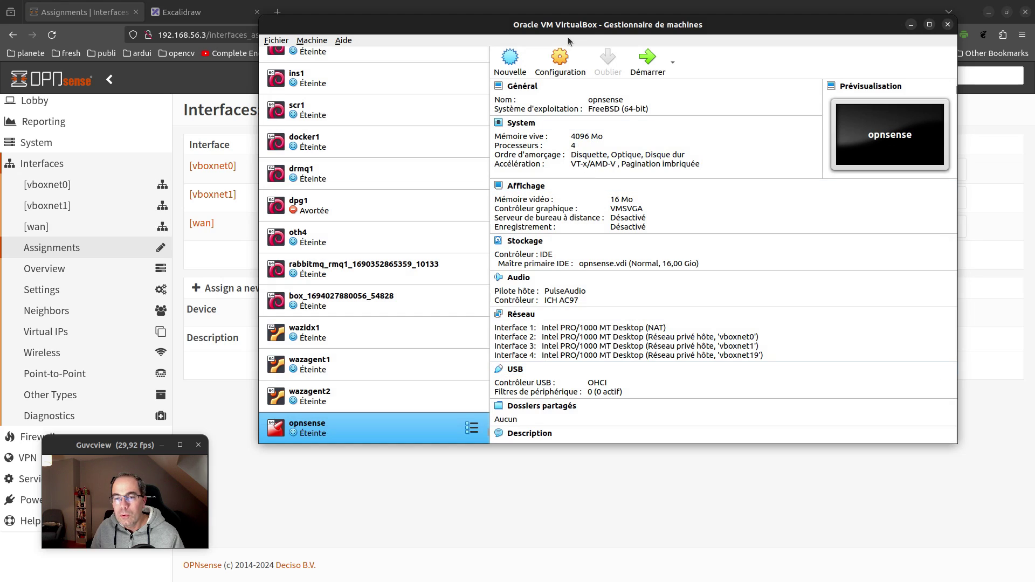
pyautogui.click(537, 77)
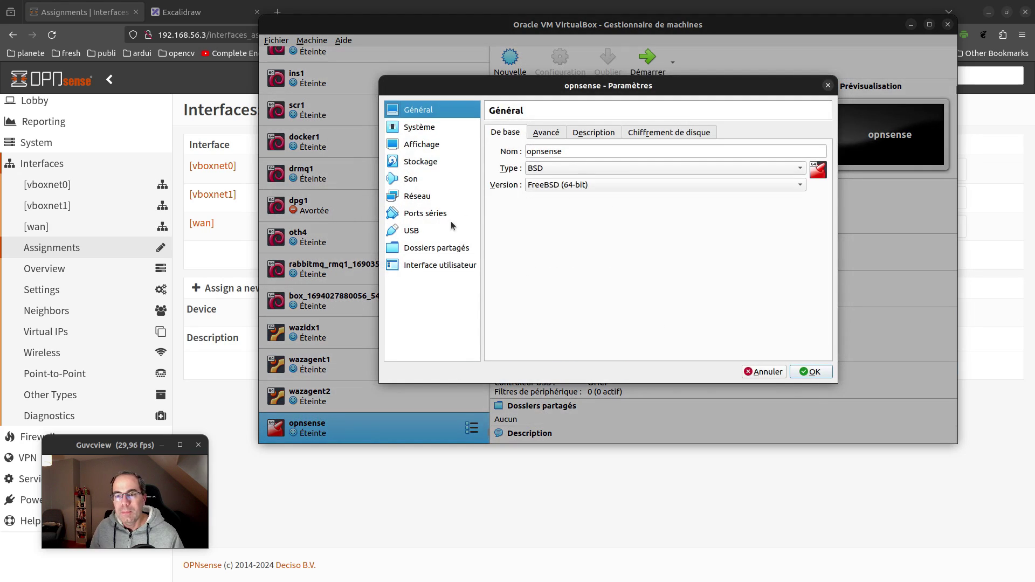
# Review opnsense's Adapters 1–4 in Réseau, keep Adapter 4 on vboxnet19, and close with OK
pyautogui.click(430, 196)
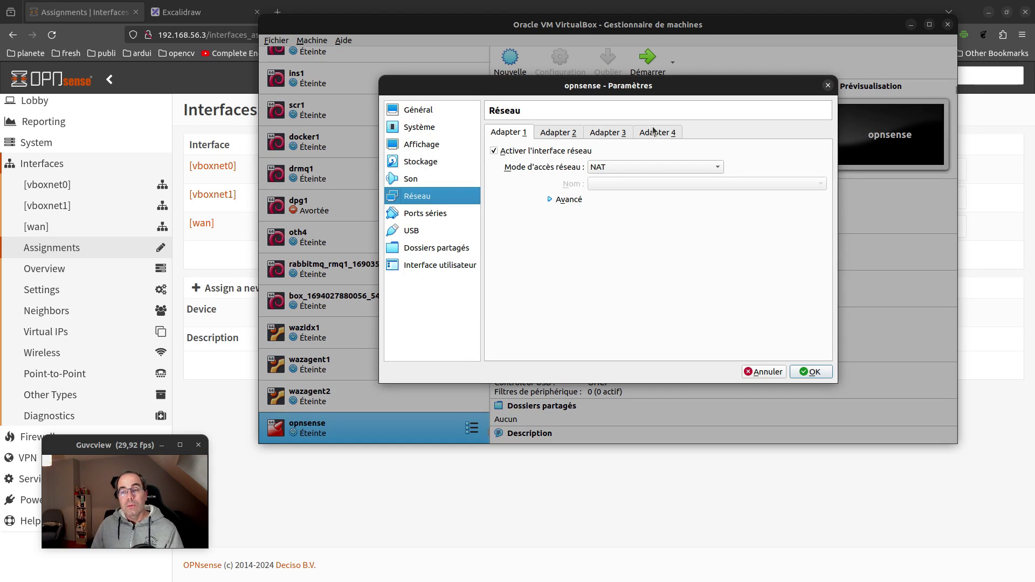
pyautogui.click(572, 136)
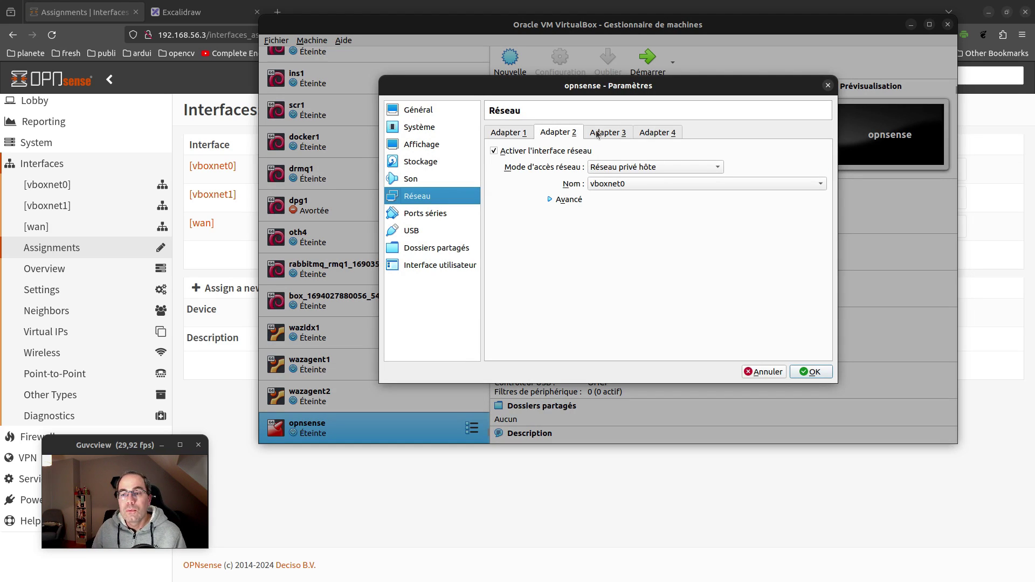
pyautogui.click(609, 132)
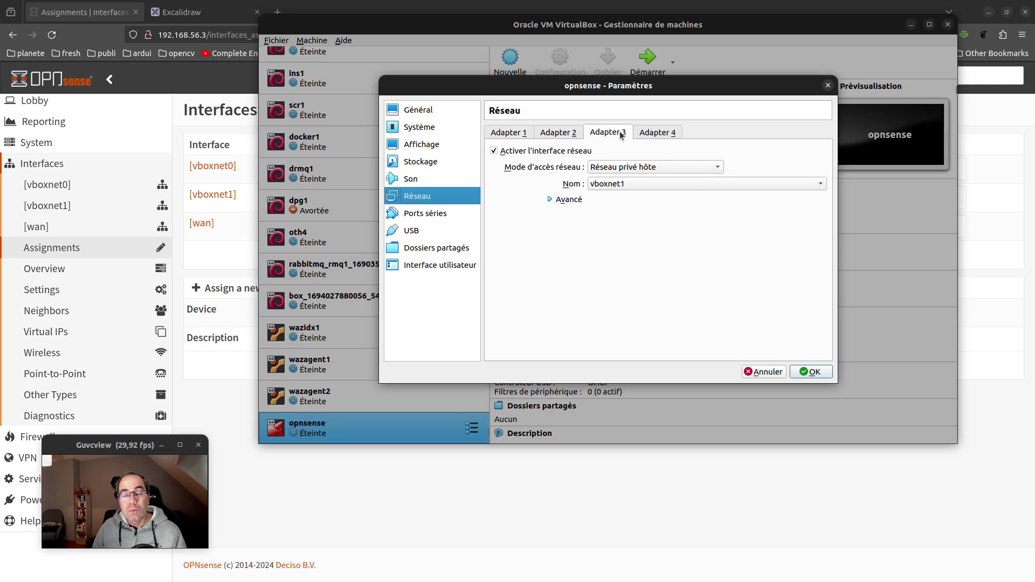
pyautogui.click(653, 133)
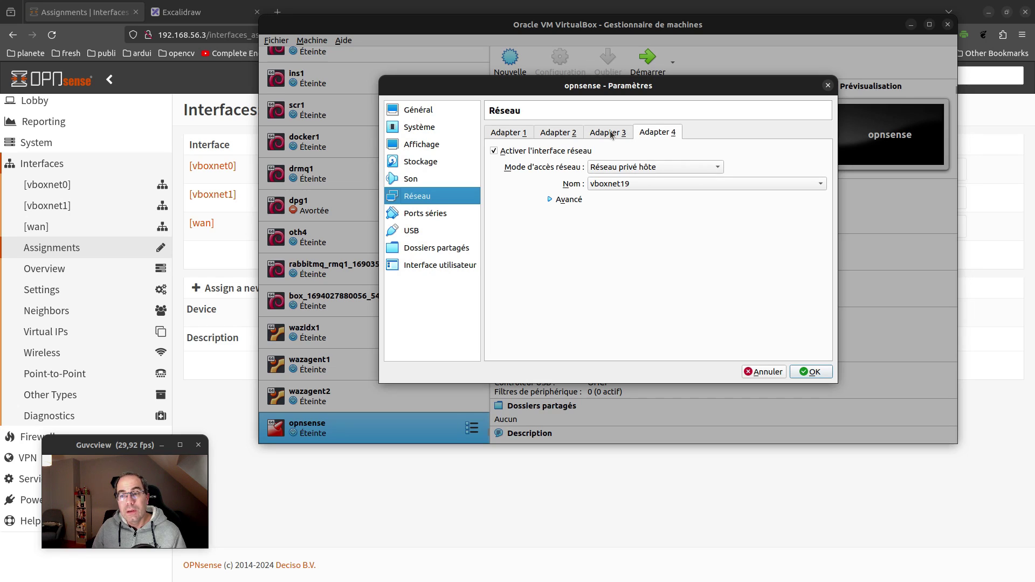
pyautogui.click(612, 134)
pyautogui.click(642, 131)
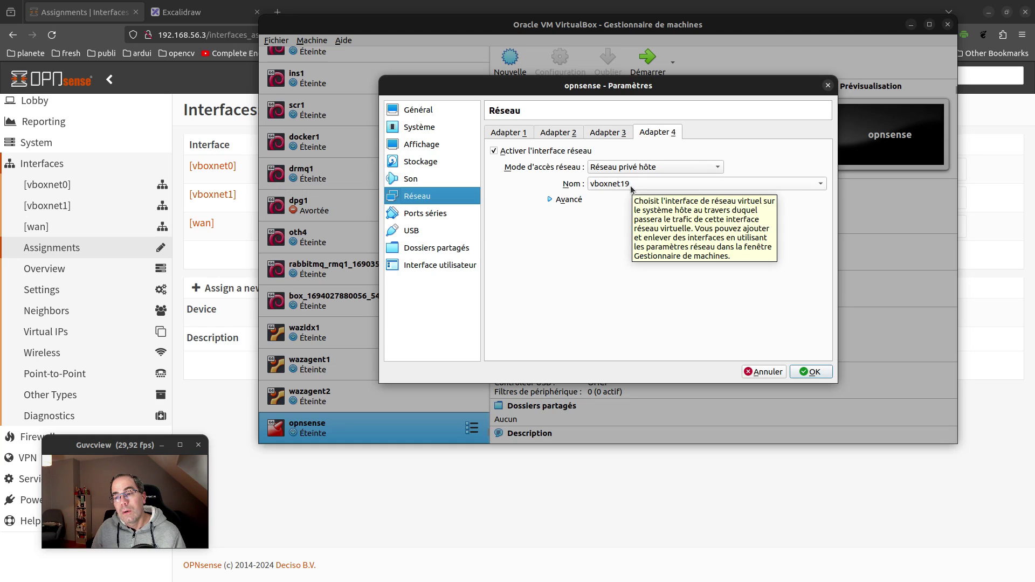
pyautogui.click(630, 186)
pyautogui.click(630, 185)
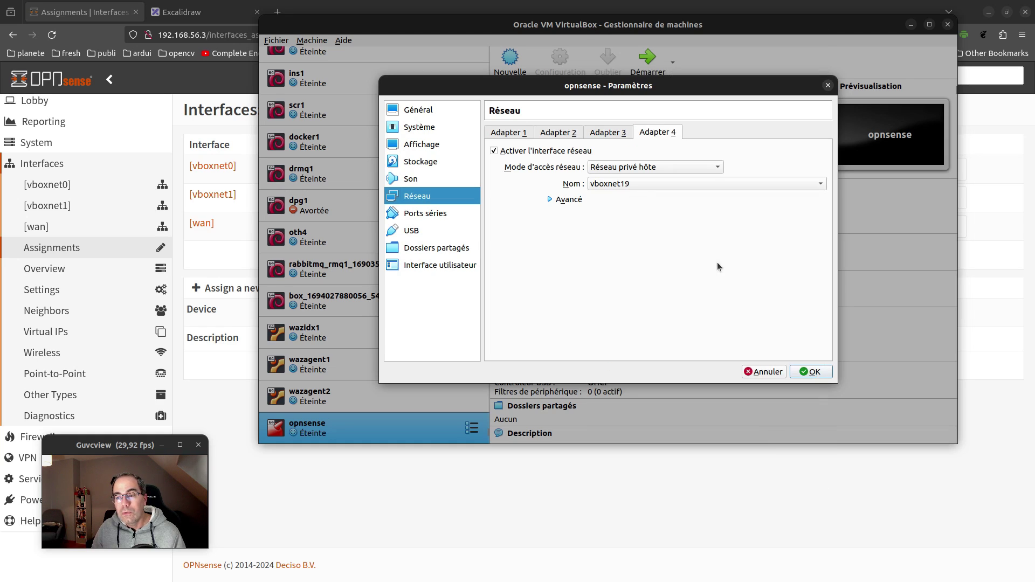
pyautogui.click(806, 372)
pyautogui.click(277, 41)
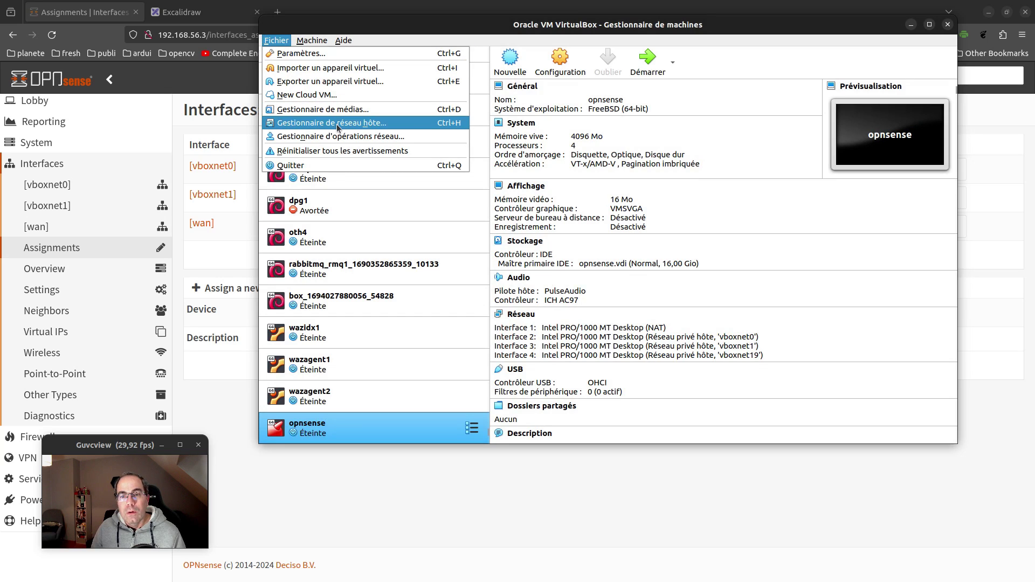
# In the host network manager, create a new host-only network, vboxnet34
pyautogui.click(365, 123)
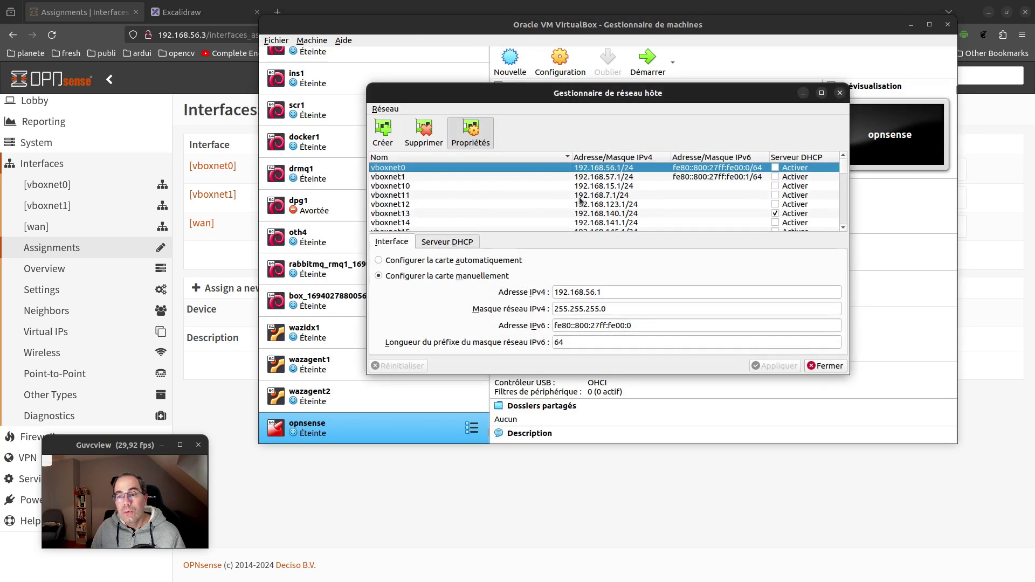
pyautogui.moveTo(532, 97); pyautogui.dragTo(454, 107)
pyautogui.scroll(-9, 468, 208)
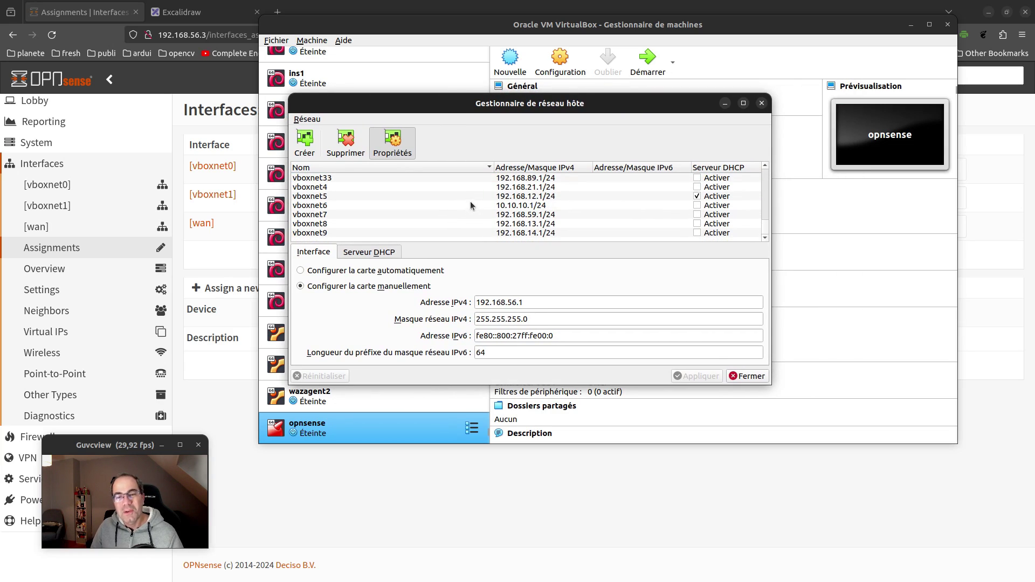
pyautogui.scroll(1, 443, 211)
pyautogui.scroll(3, 444, 211)
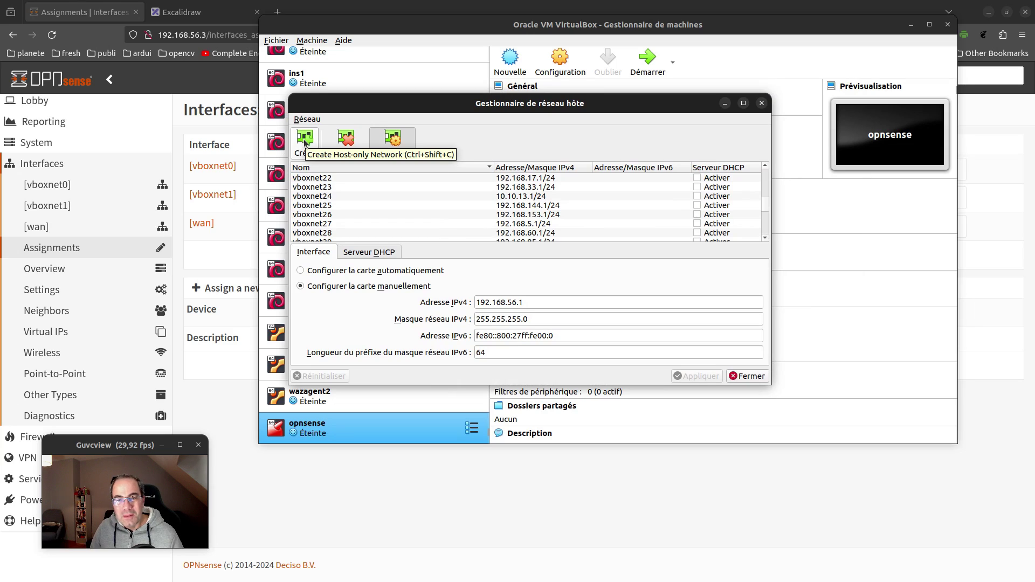
pyautogui.click(304, 142)
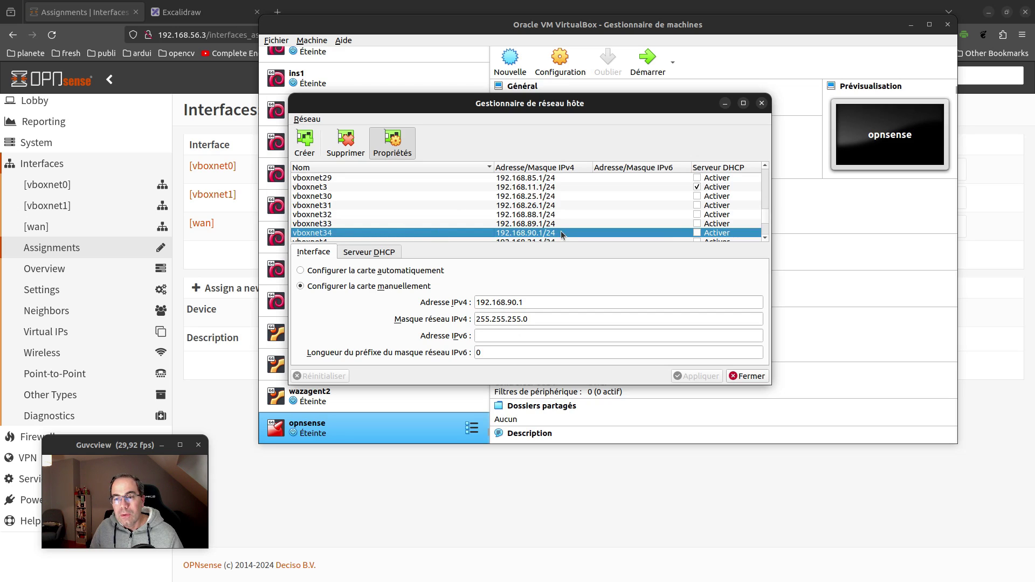
# Review vboxnet34's IPv4 address 192.168.90.1 and mask 255.255.255.0, then return to the browser
pyautogui.click(520, 308)
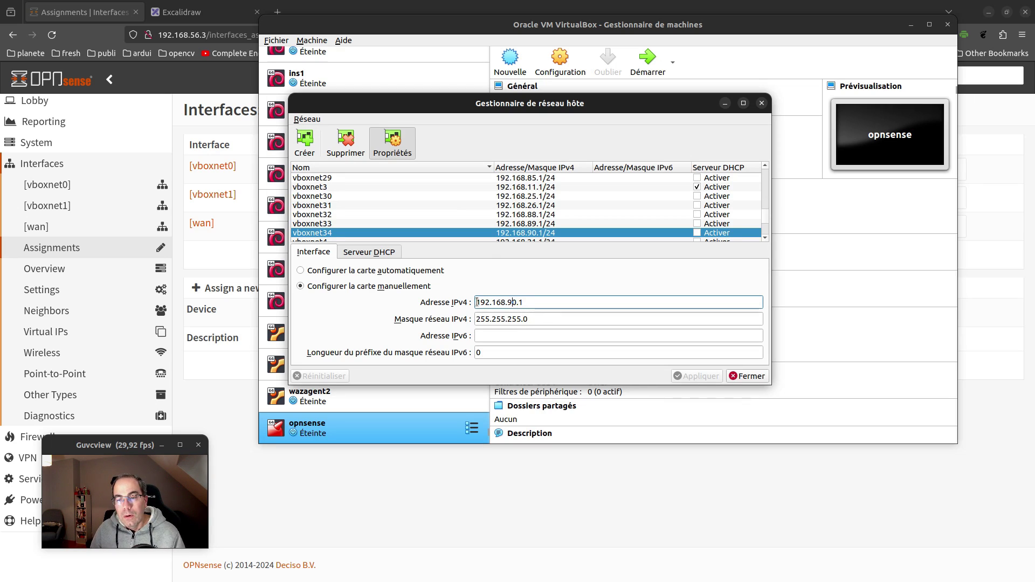
pyautogui.click(531, 302)
pyautogui.press('BackSpace')
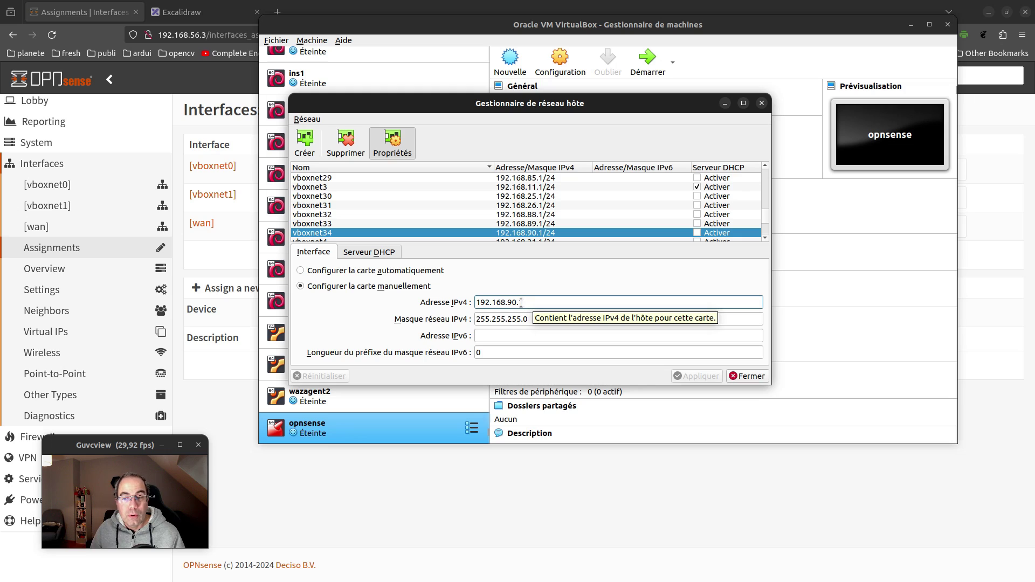
pyautogui.click(530, 319)
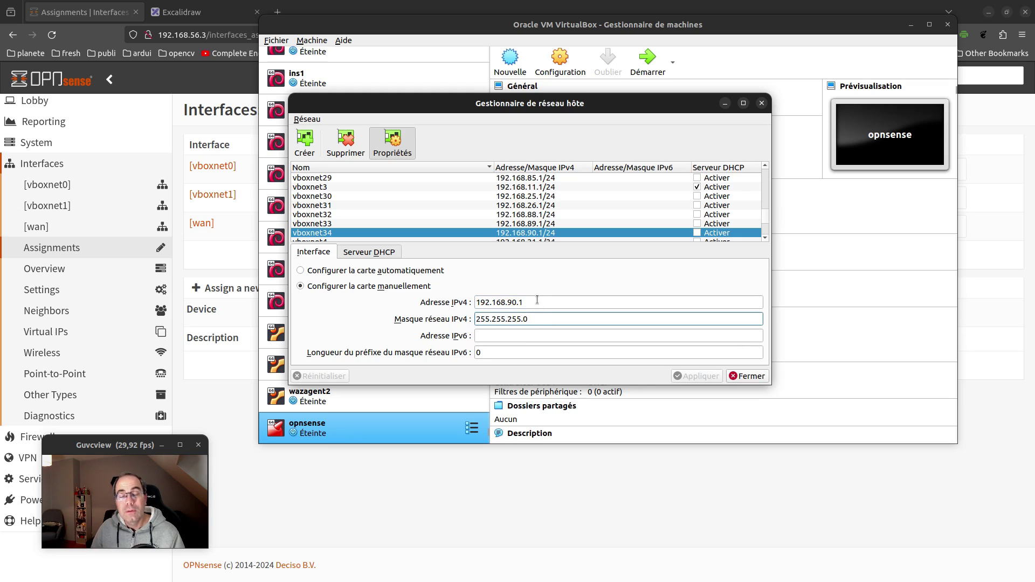
pyautogui.doubleClick(539, 302)
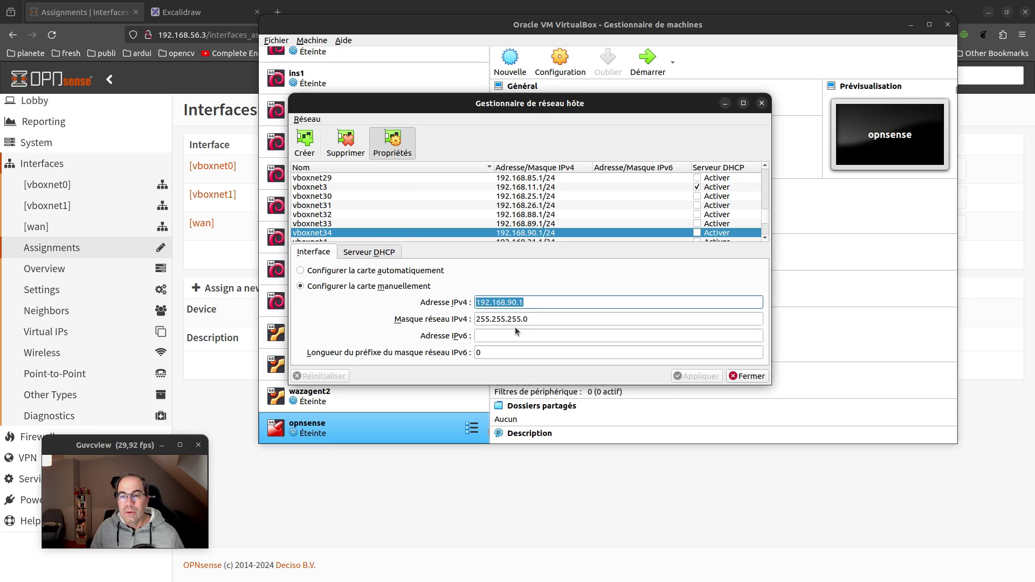
pyautogui.click(213, 13)
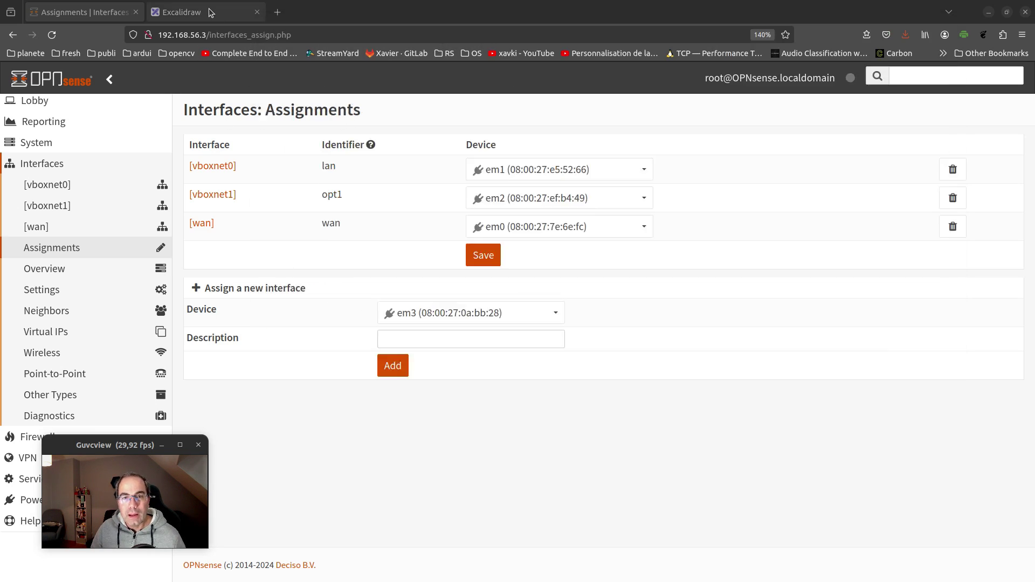
# Change the Excalidraw label 'em3 / vboxnet1' to 'em3 / vboxnet34'
pyautogui.doubleClick(912, 398)
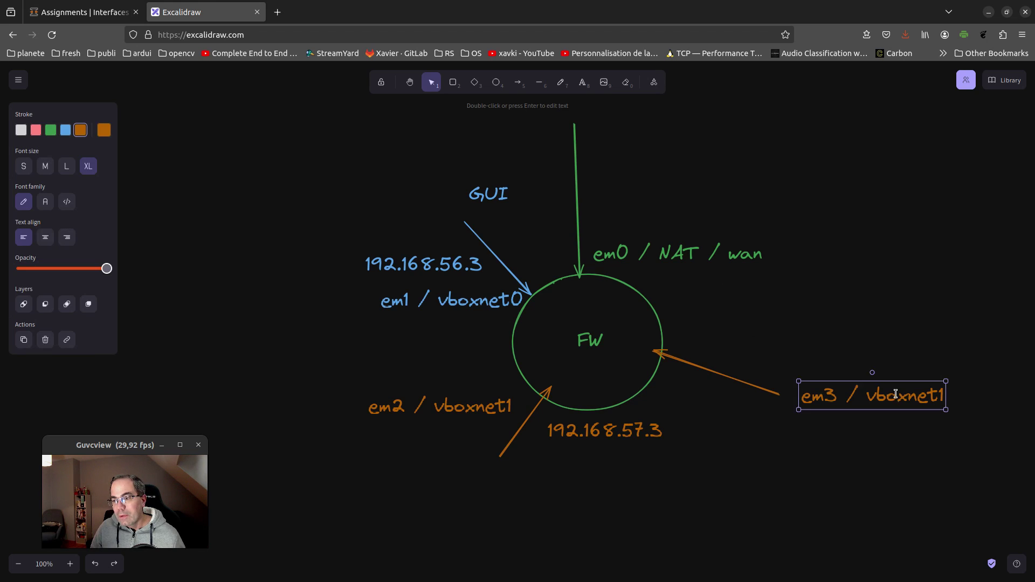
pyautogui.click(932, 402)
pyautogui.press('Delete')
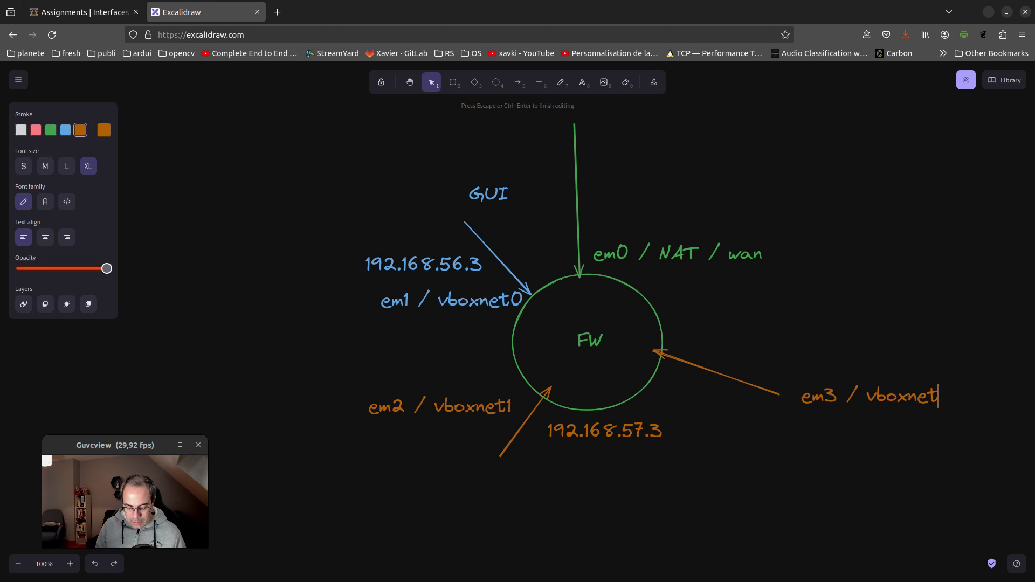
pyautogui.write('34')
pyautogui.click(867, 346)
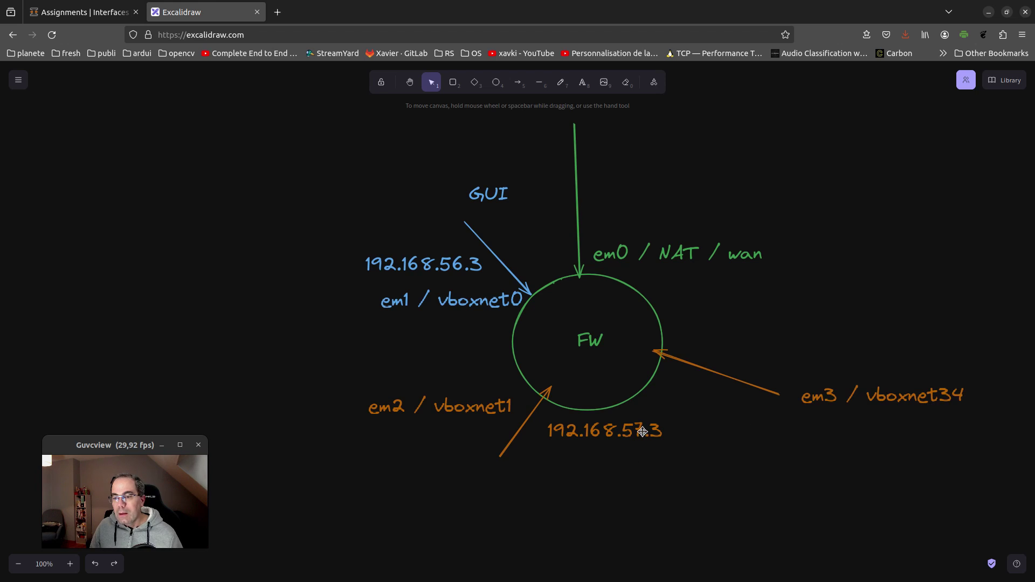
# Copy the 192.168.57.3 text, edit it to 192.168.90.3, and place it beside the FW circle
pyautogui.moveTo(603, 432); pyautogui.dragTo(833, 356)
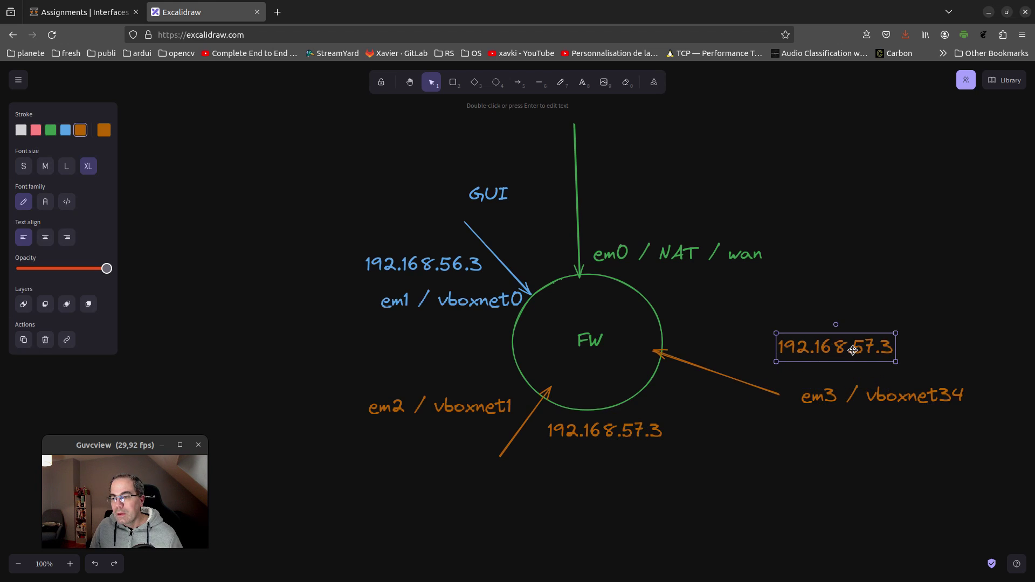
pyautogui.doubleClick(869, 350)
pyautogui.click(874, 350)
pyautogui.press('BackSpace')
pyautogui.press('BackSpace')
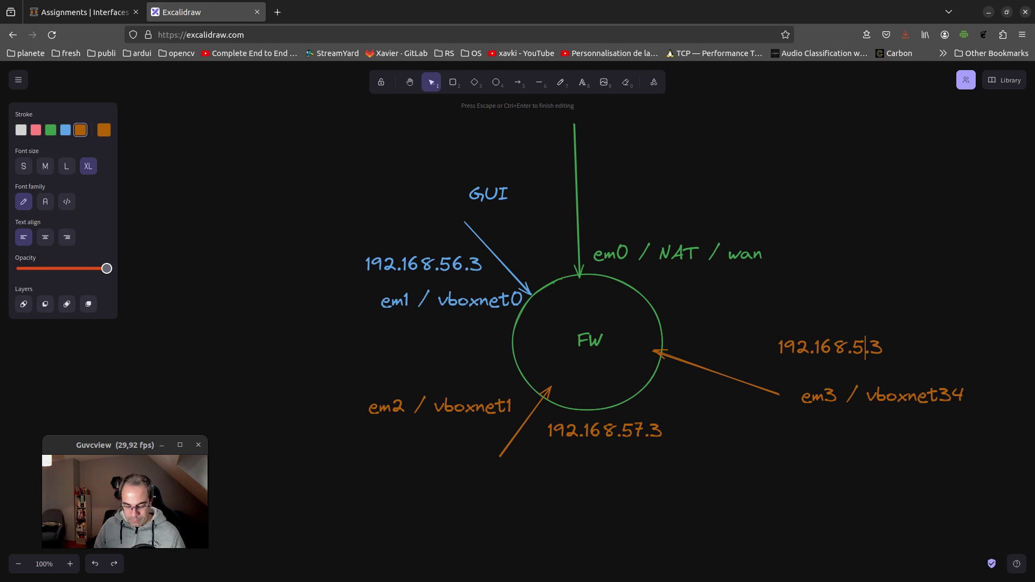
pyautogui.hotkey('shift', 'Home')
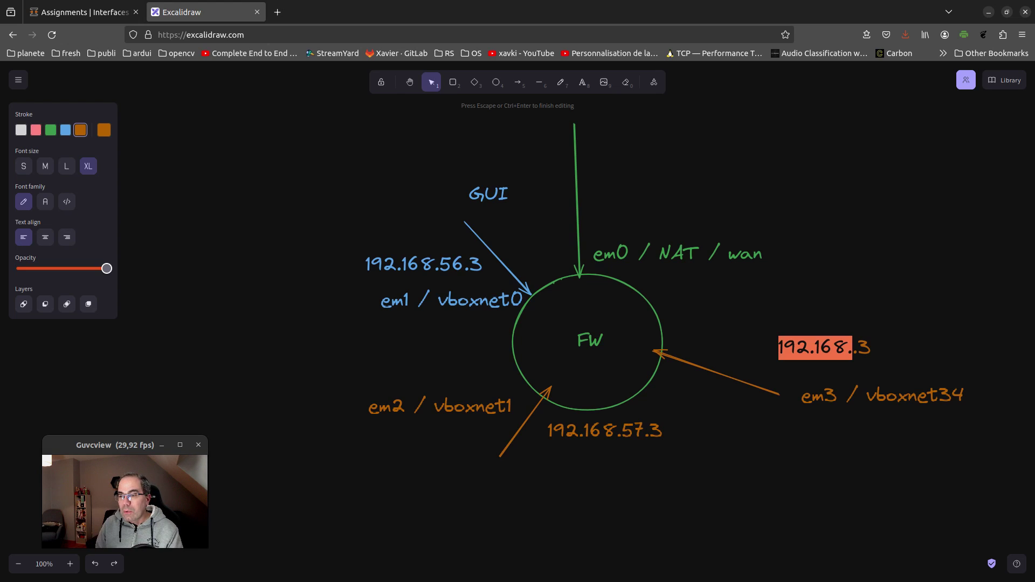
pyautogui.write('90')
pyautogui.hotkey('ctrl', 'z')
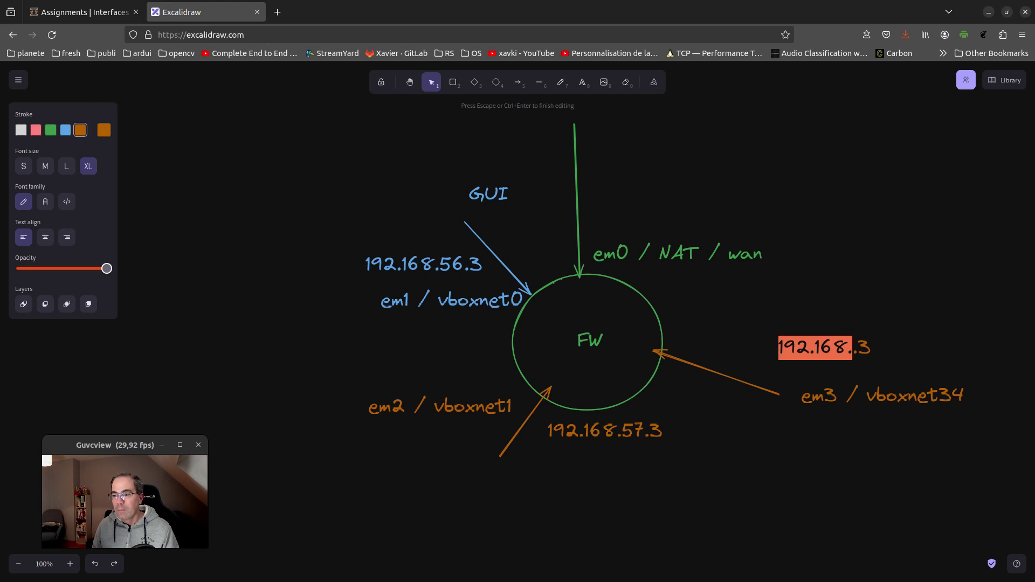
pyautogui.press('Right')
pyautogui.write('90')
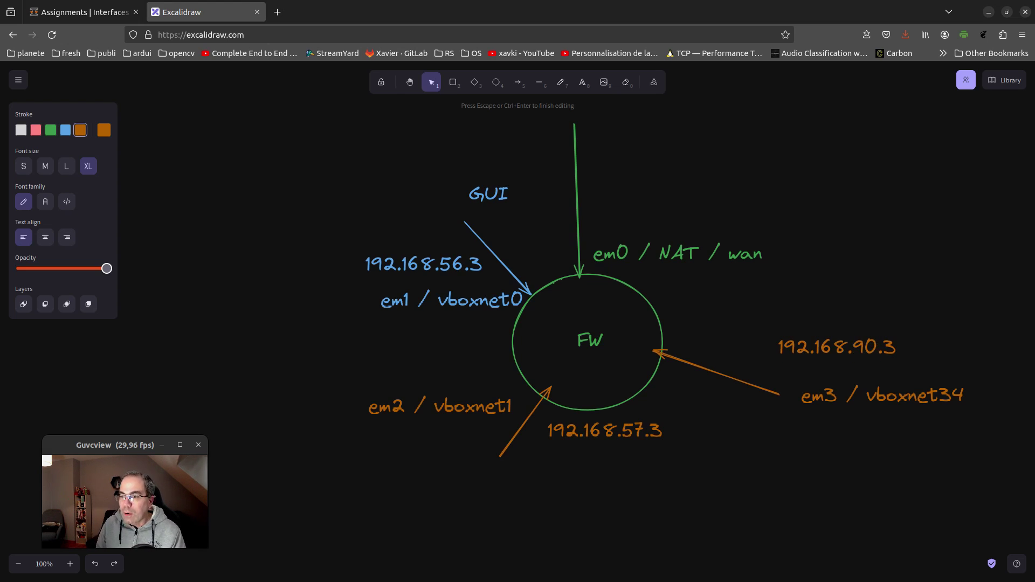
pyautogui.click(926, 288)
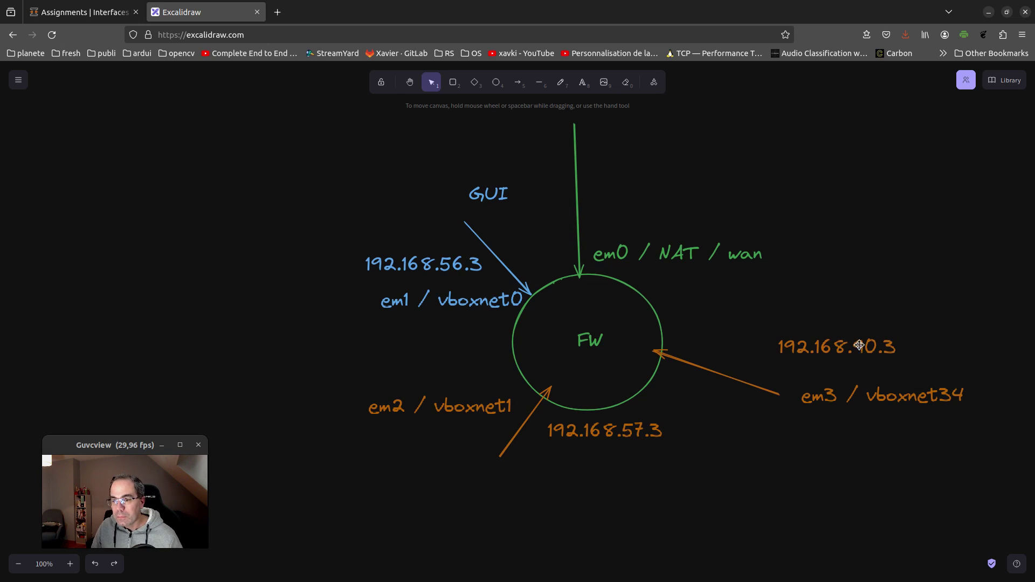
pyautogui.moveTo(857, 351); pyautogui.dragTo(751, 344)
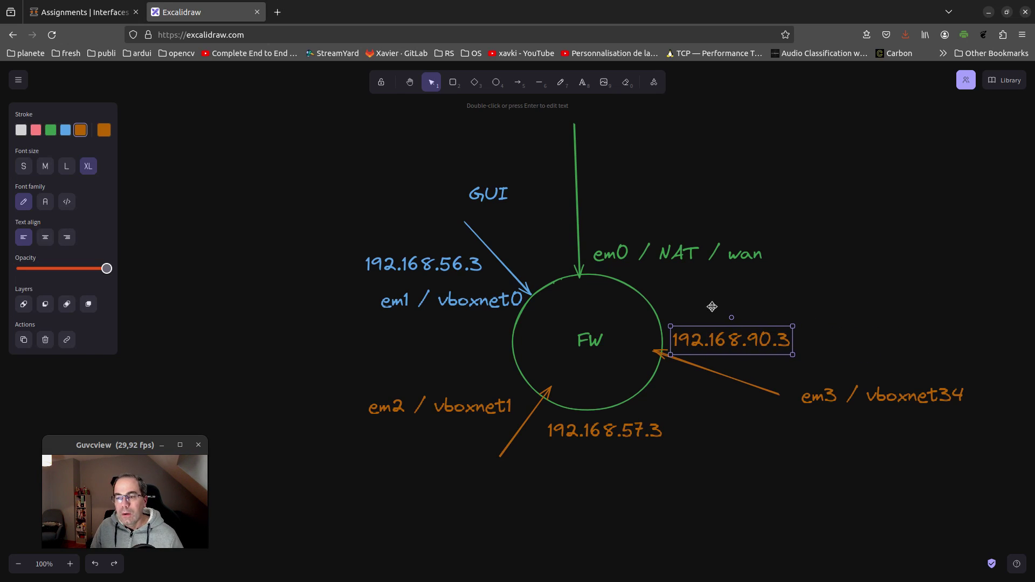
# Colour the em3 arrow, address and label pink and move the label above 192.168.90.3
pyautogui.click(727, 382)
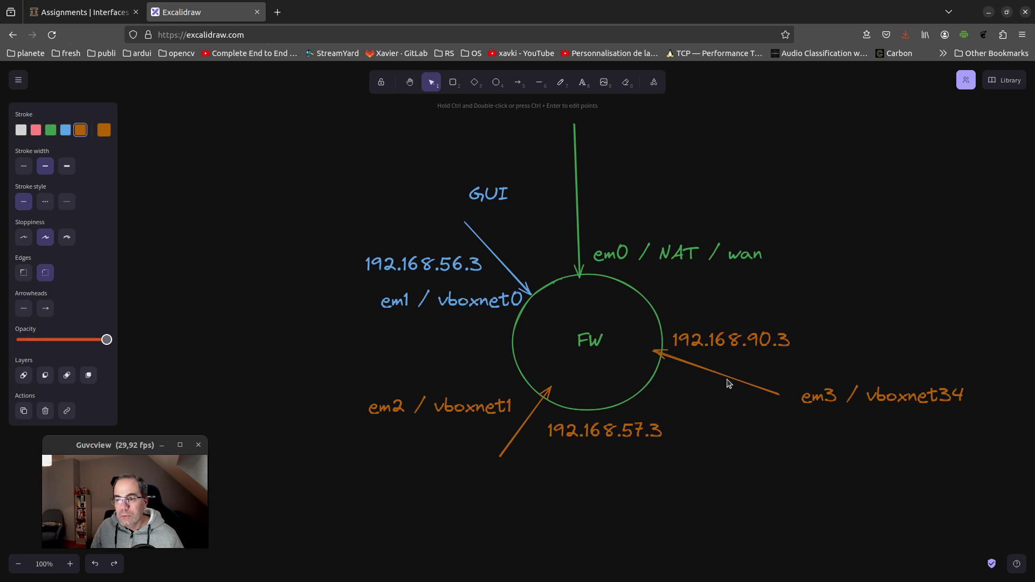
pyautogui.click(36, 130)
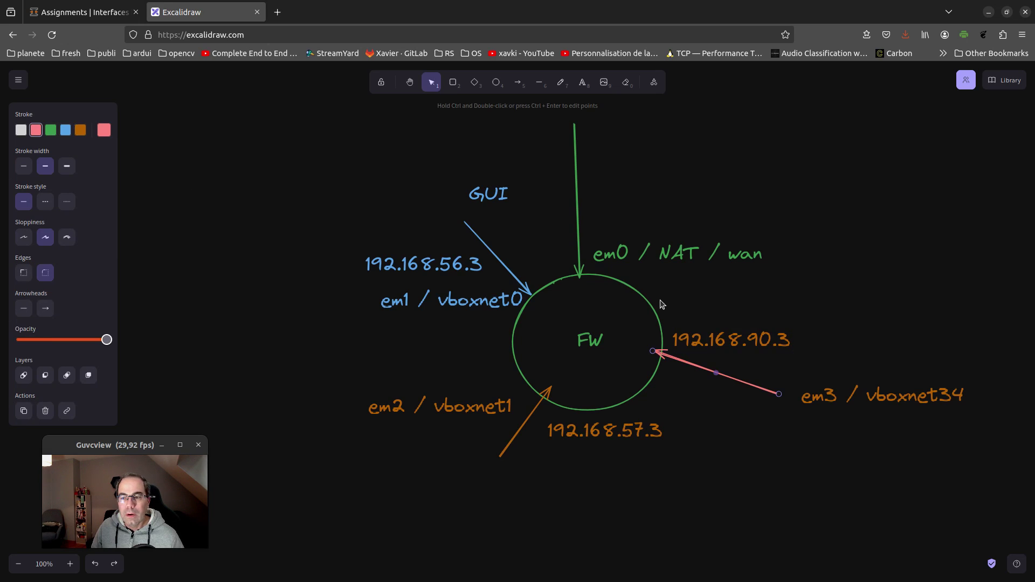
pyautogui.click(729, 337)
pyautogui.click(36, 130)
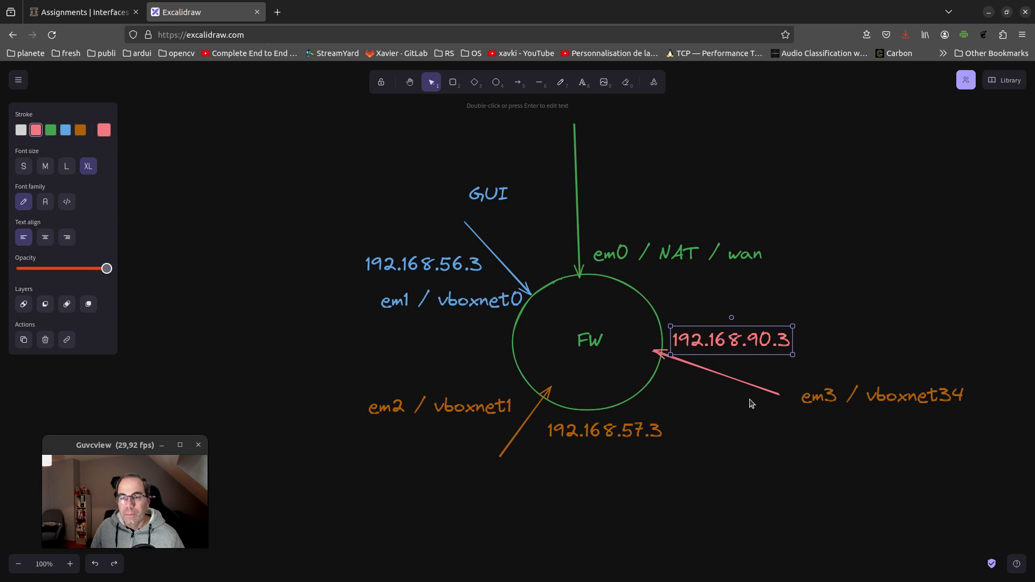
pyautogui.click(848, 391)
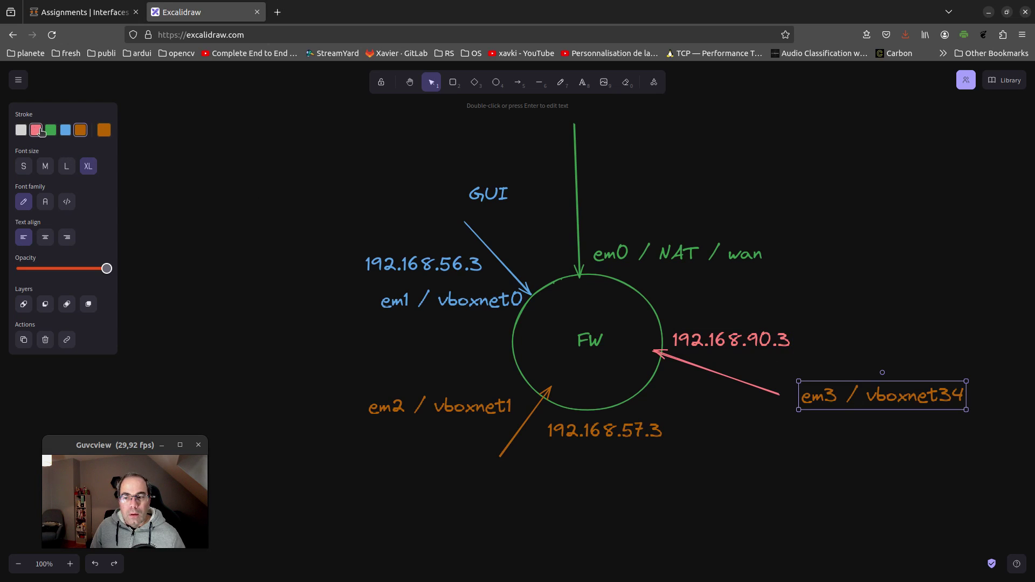
pyautogui.click(35, 130)
pyautogui.moveTo(864, 386); pyautogui.dragTo(736, 305)
pyautogui.click(913, 414)
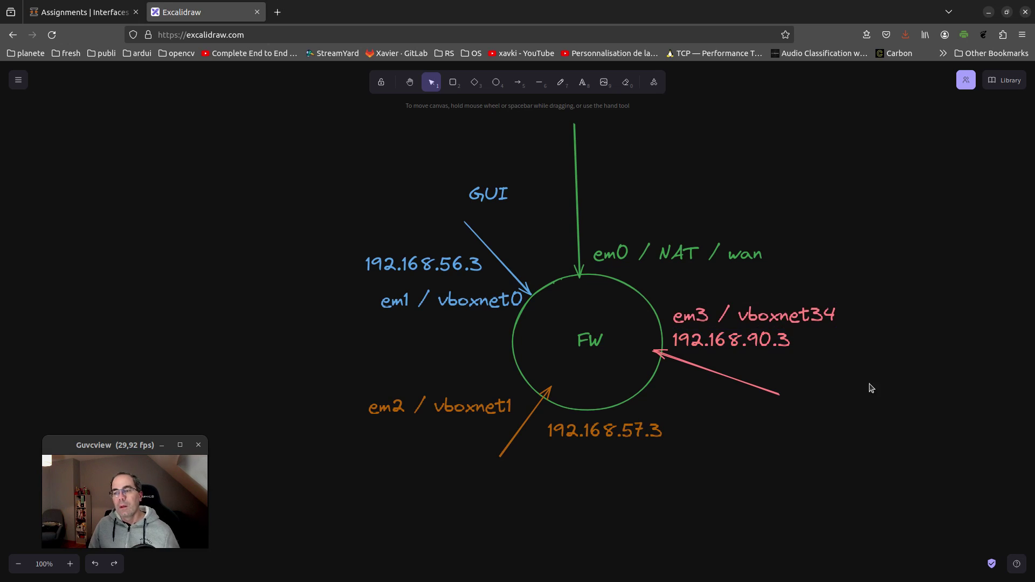
pyautogui.hotkey('alt', 'Tab')
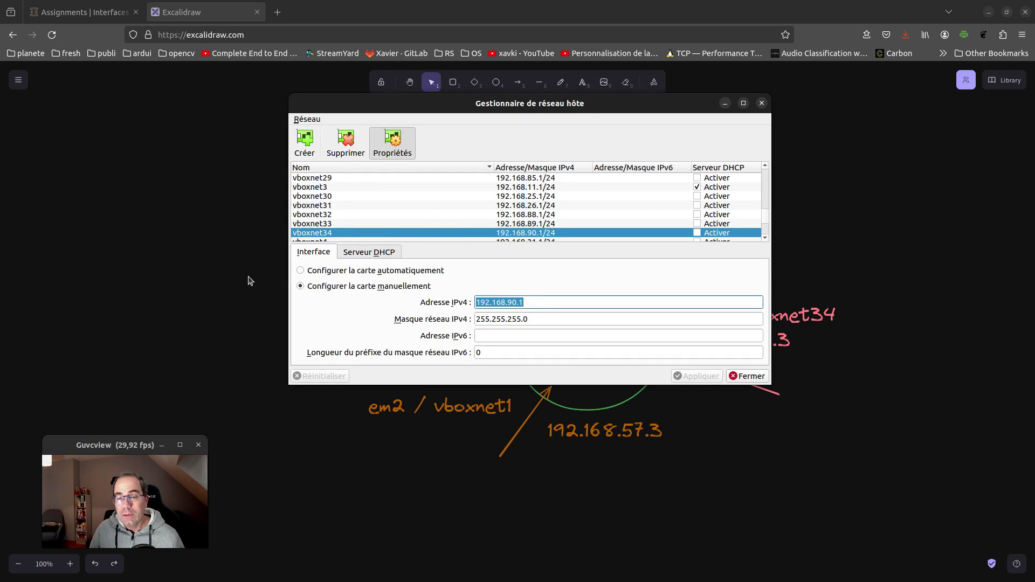
# In opnsense's Réseau settings, switch Adapter 4's Nom to vboxnet34, check the Avancé options, and OK
pyautogui.click(250, 281)
pyautogui.hotkey('alt', 'Tab')
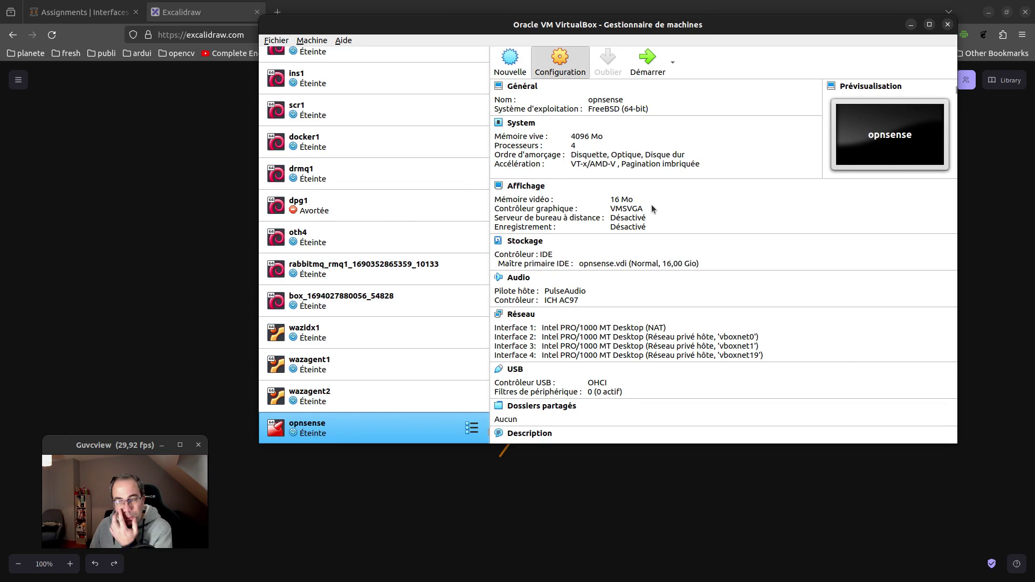
pyautogui.hotkey('ctrl', 's')
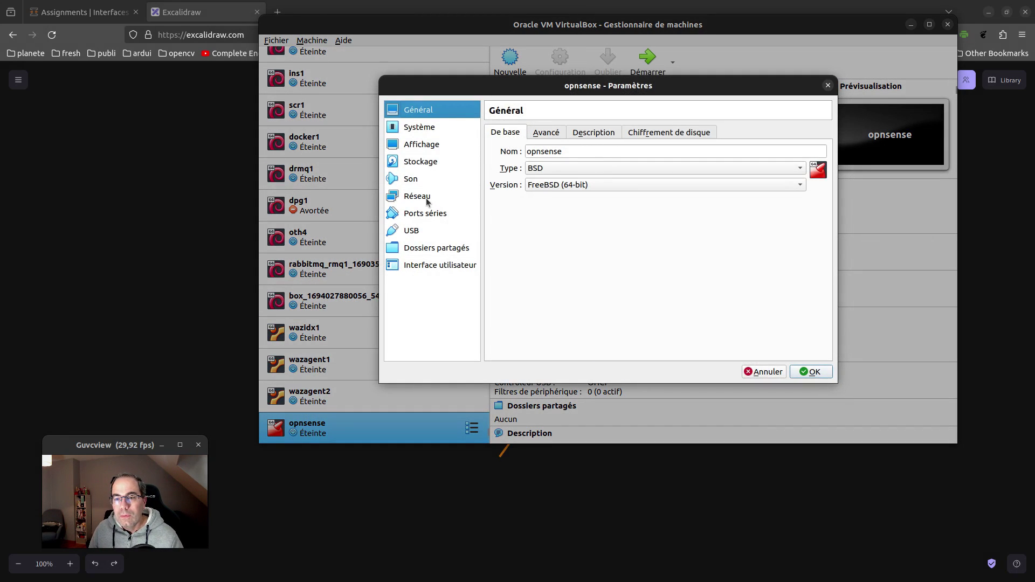
pyautogui.click(425, 201)
pyautogui.click(665, 133)
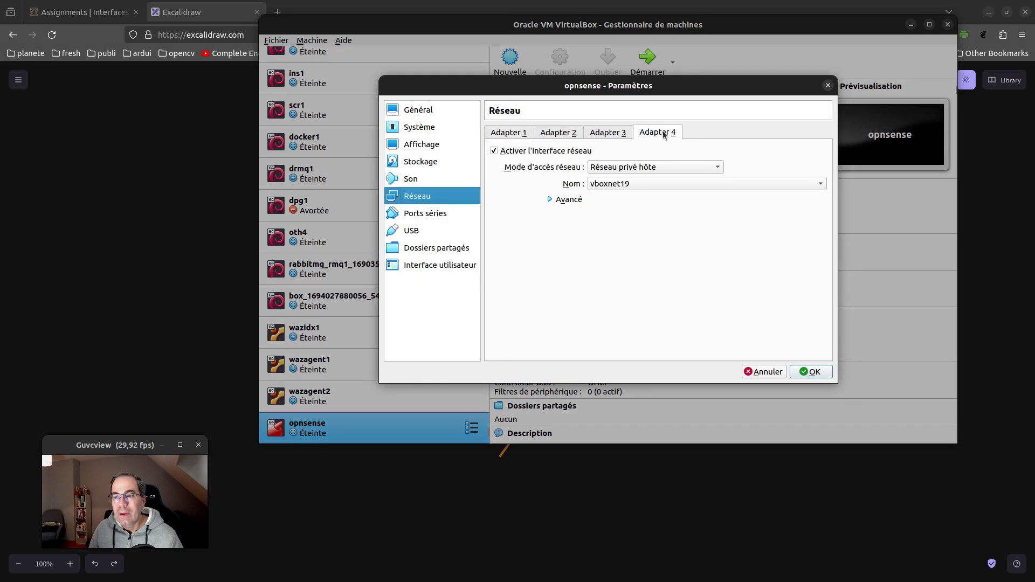
pyautogui.click(680, 188)
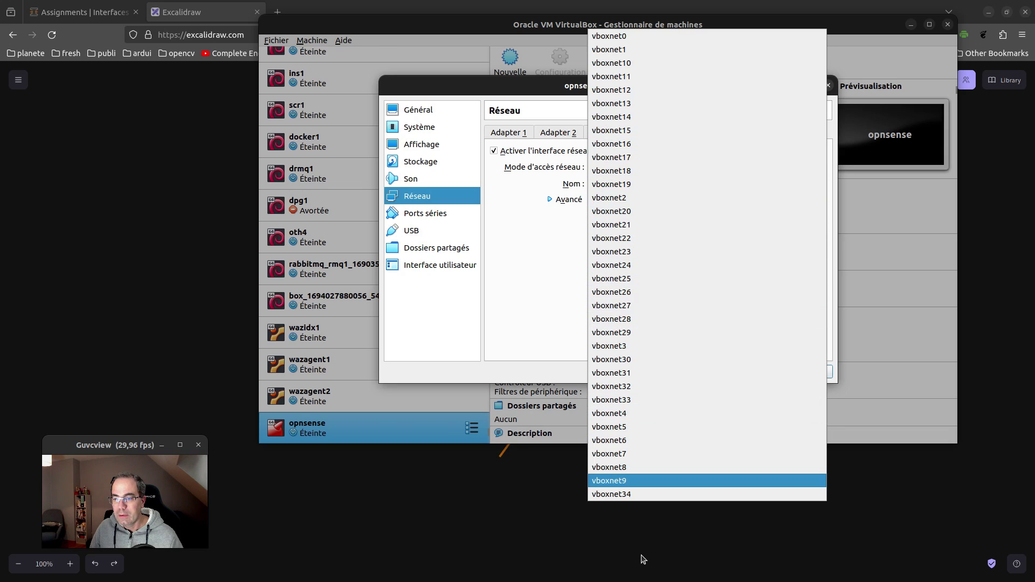
pyautogui.click(631, 495)
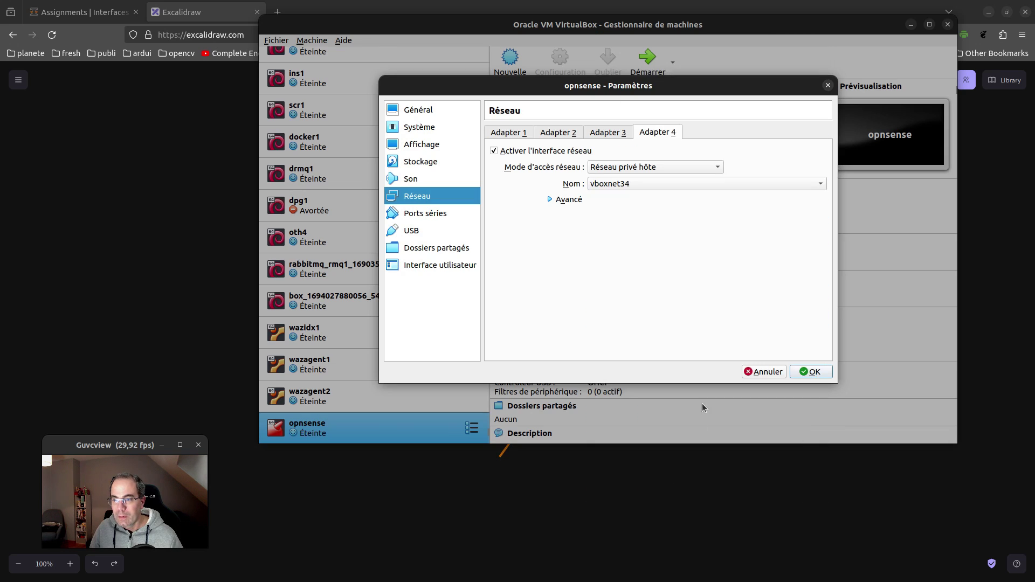
pyautogui.click(571, 202)
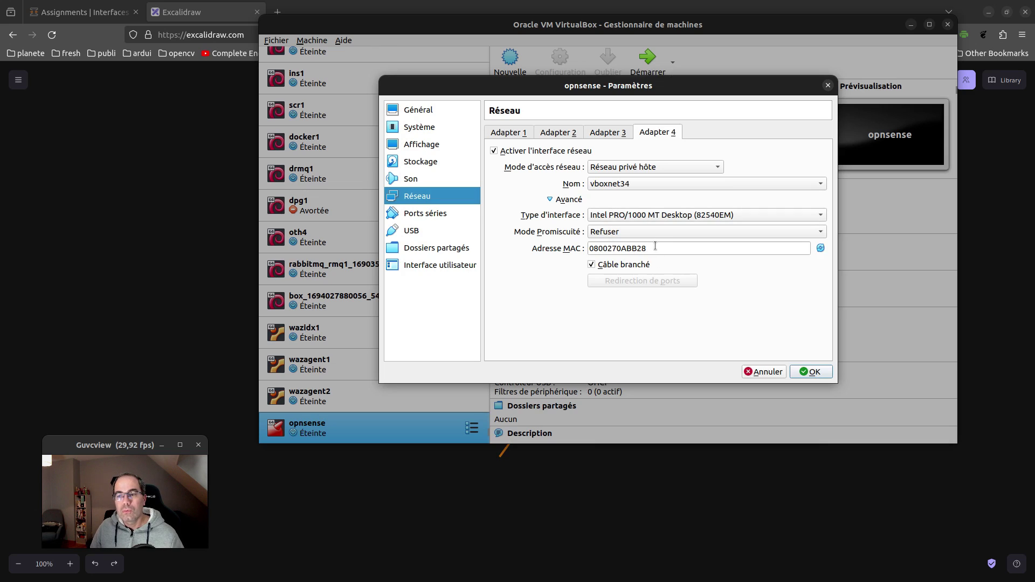
pyautogui.doubleClick(655, 247)
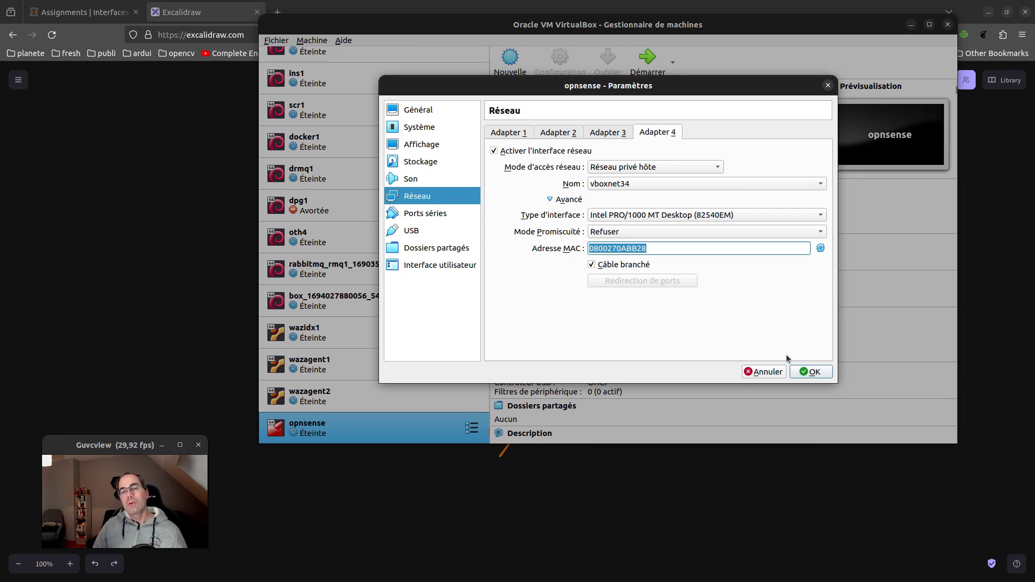
pyautogui.click(819, 373)
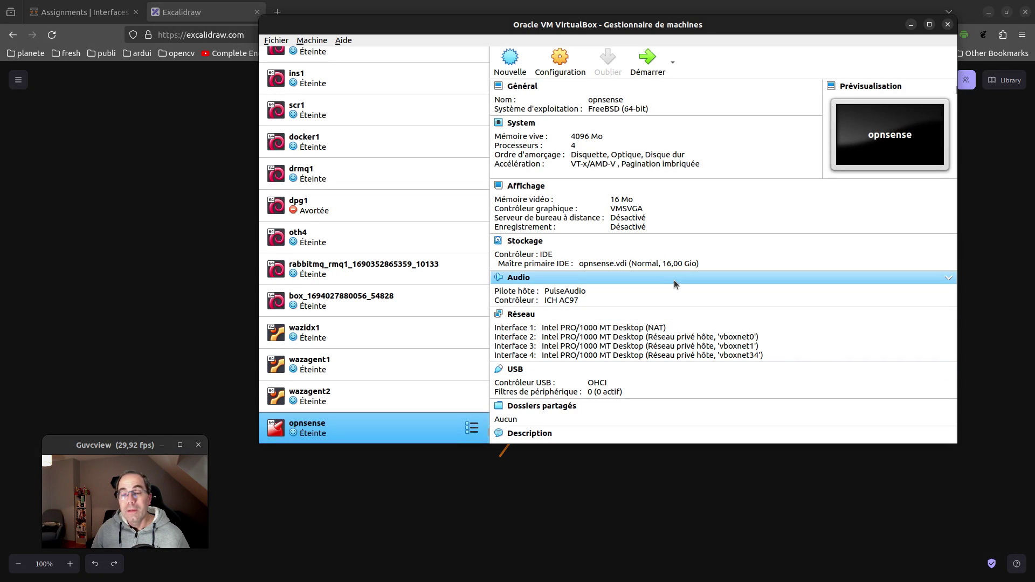
# Start the opnsense VM and move its console window up and right while it boots
pyautogui.click(642, 60)
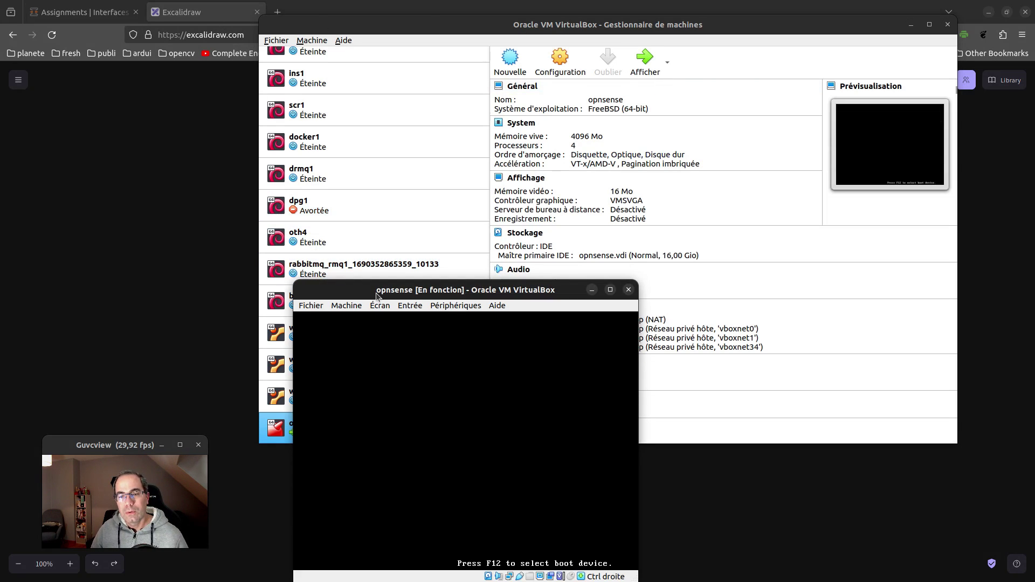
pyautogui.moveTo(343, 294); pyautogui.dragTo(421, 154)
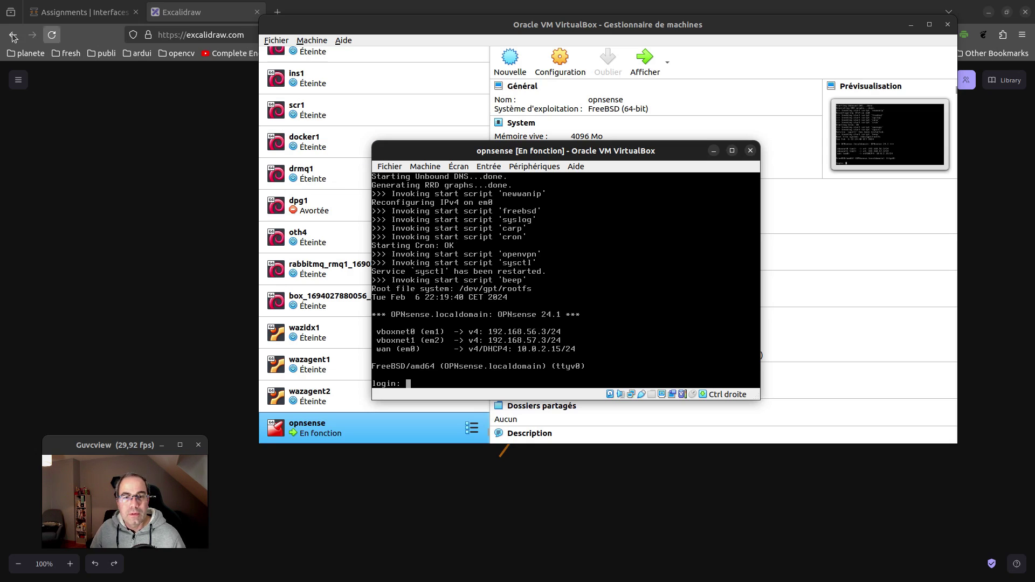
# Reload Firefox, log in as root with the account password, and confirm em3 is offered as a device
pyautogui.click(81, 12)
pyautogui.press('F5')
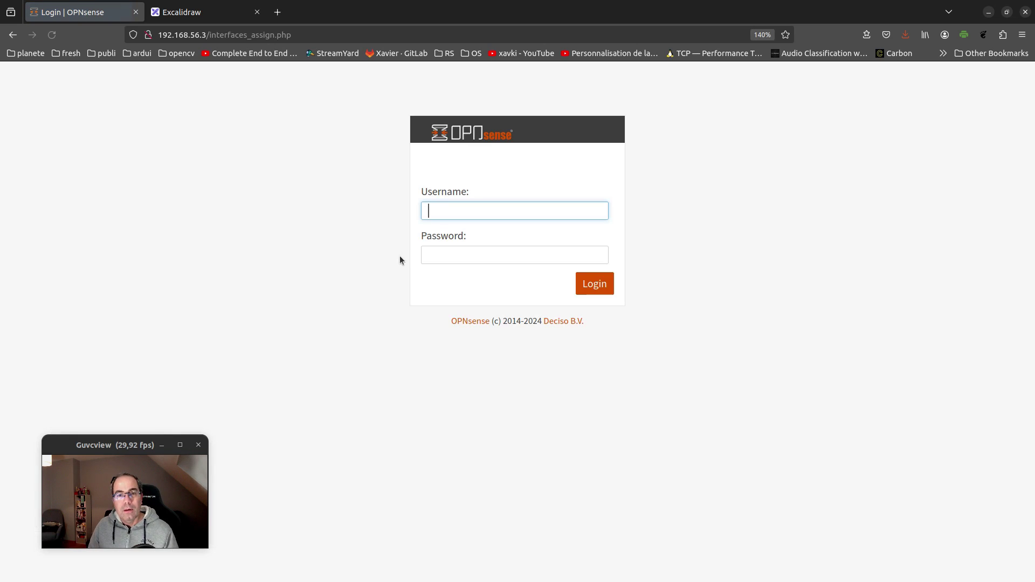
pyautogui.write('root')
pyautogui.press('Tab')
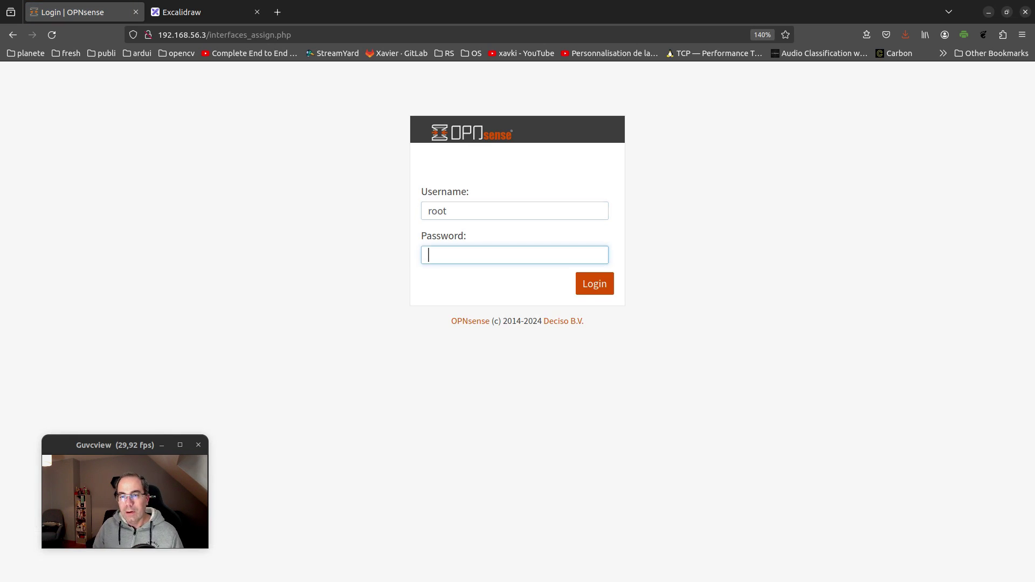
pyautogui.write('******')
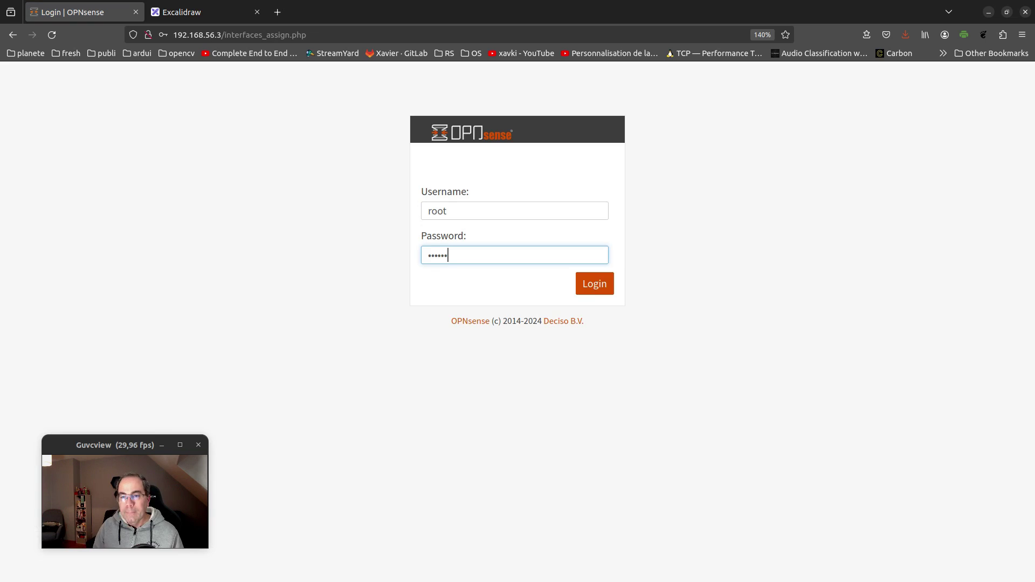
pyautogui.press('Return')
pyautogui.click(317, 173)
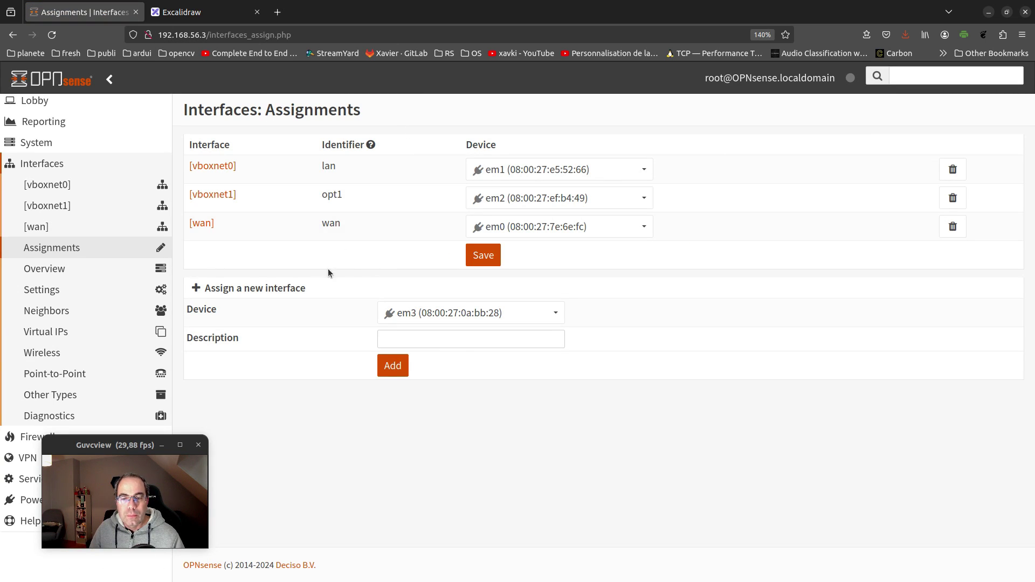
pyautogui.click(521, 314)
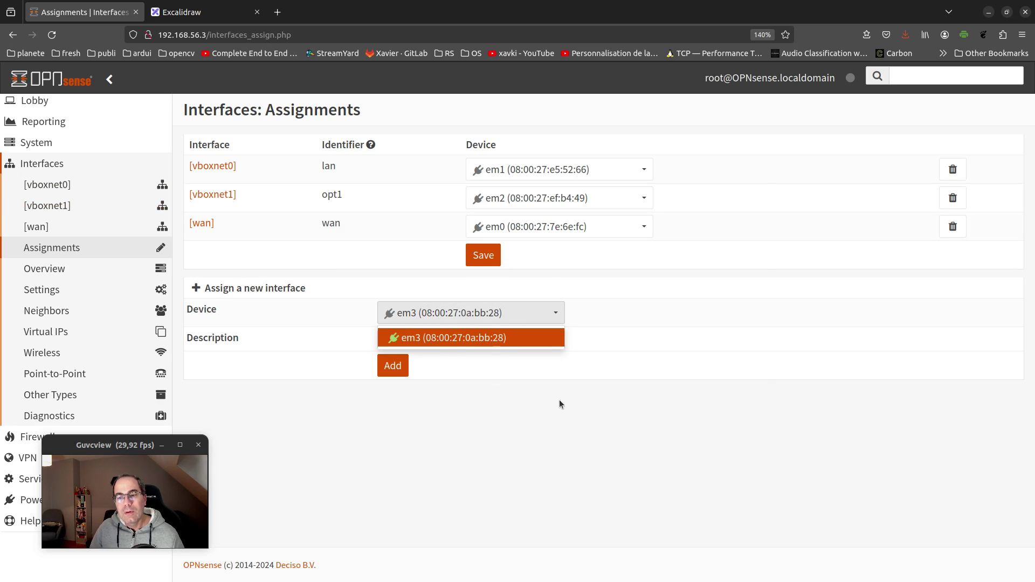
pyautogui.hotkey('alt', 'Tab')
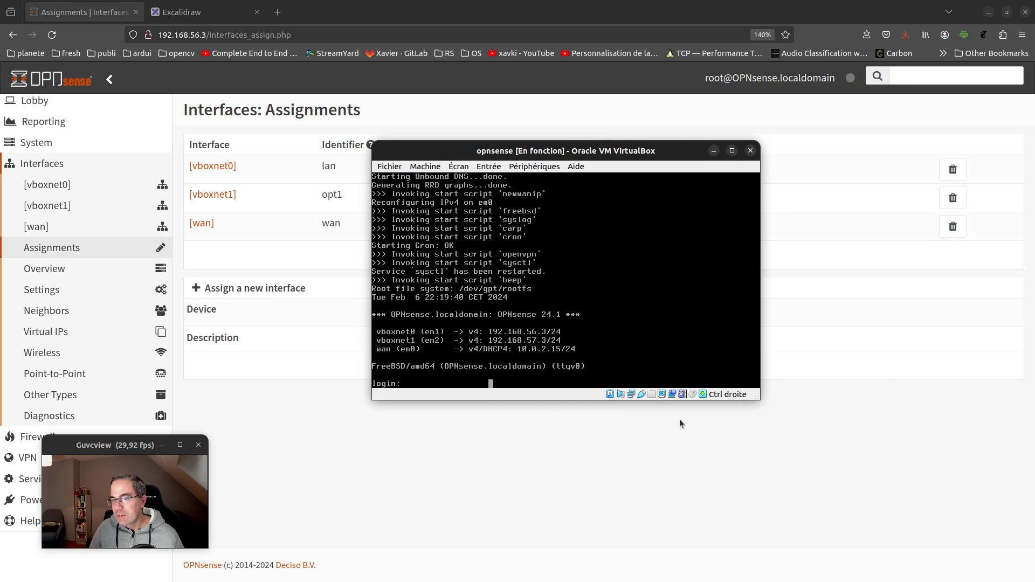
# Leave em3 selected in OPNsense's device list and close VirtualBox's host network manager
pyautogui.hotkey('alt', 'Tab')
pyautogui.click(635, 486)
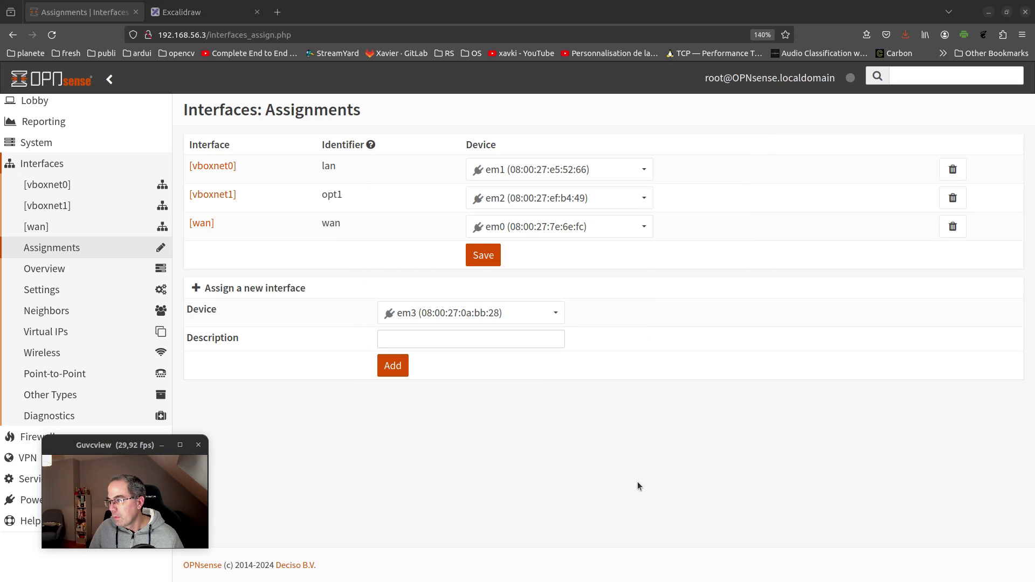
pyautogui.hotkey('alt', 'Tab')
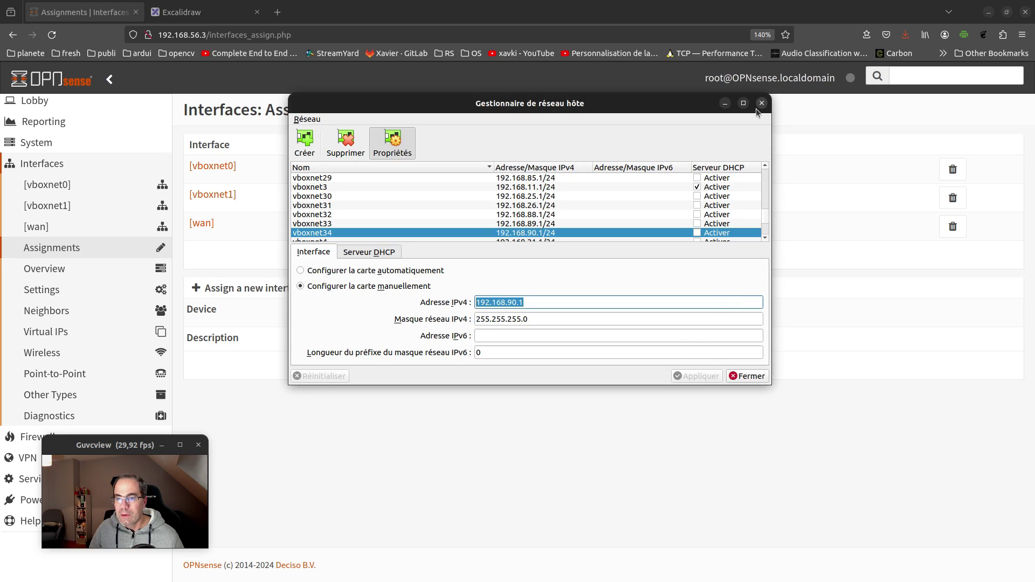
pyautogui.click(761, 103)
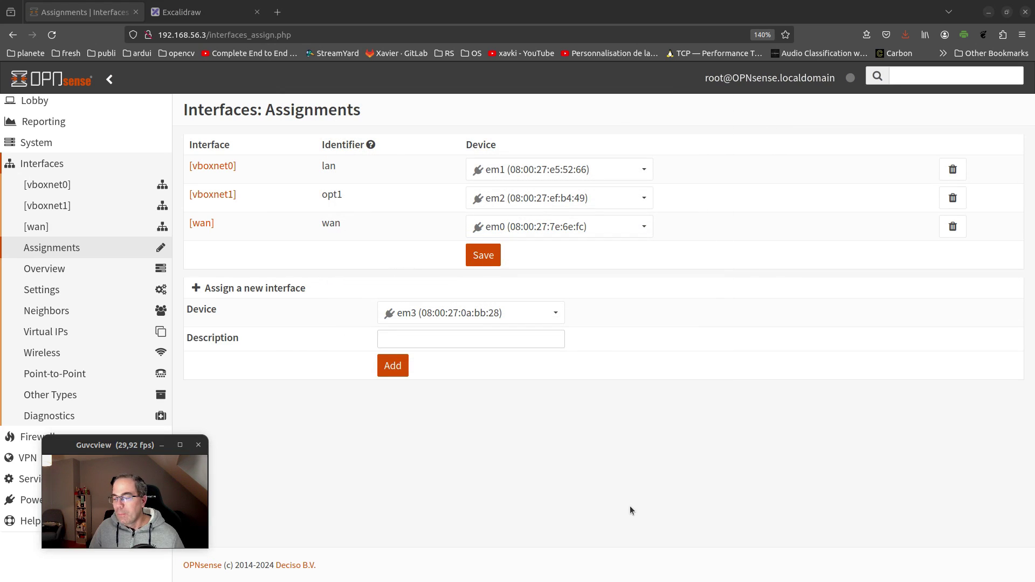
# Check opnsense's Adapter 4 advanced settings on vboxnet34, cancel, and return to Firefox
pyautogui.hotkey('alt', 'Tab')
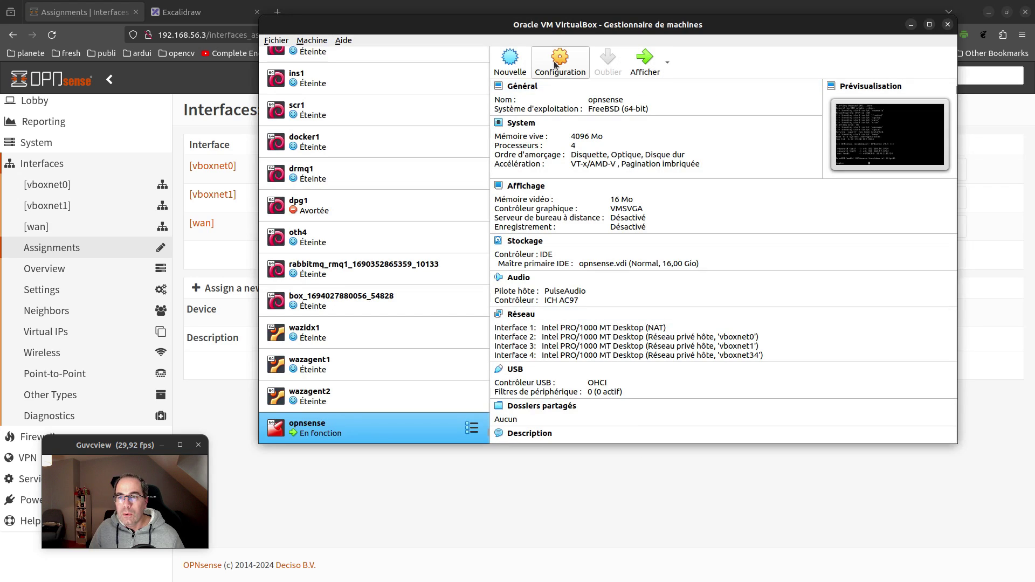
pyautogui.click(545, 69)
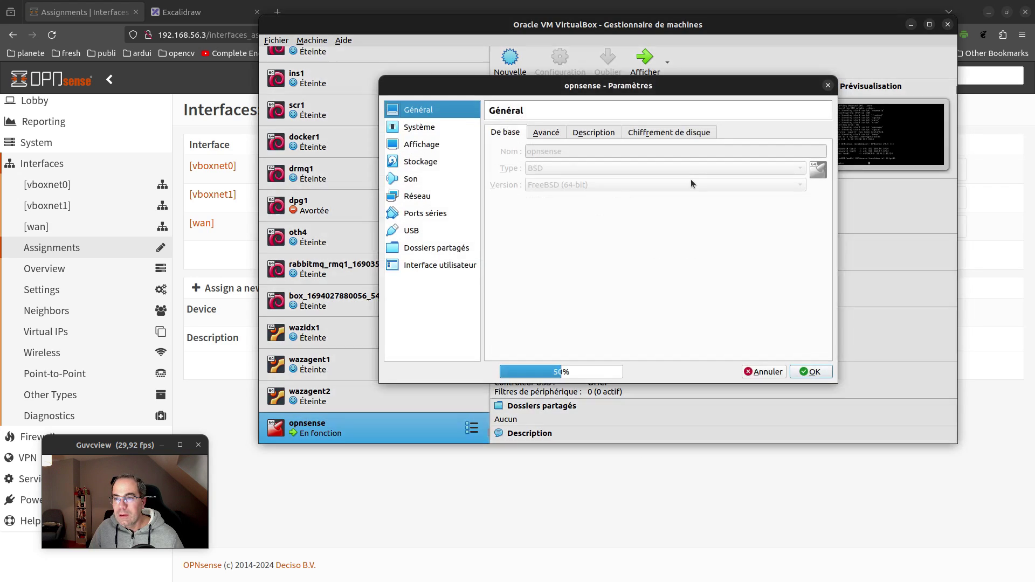
pyautogui.click(418, 197)
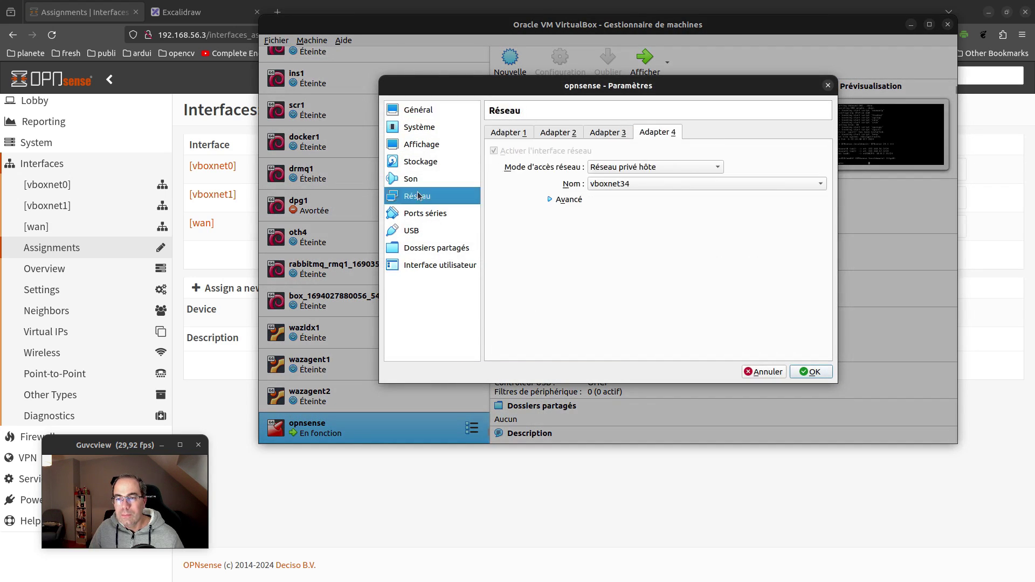
pyautogui.click(567, 201)
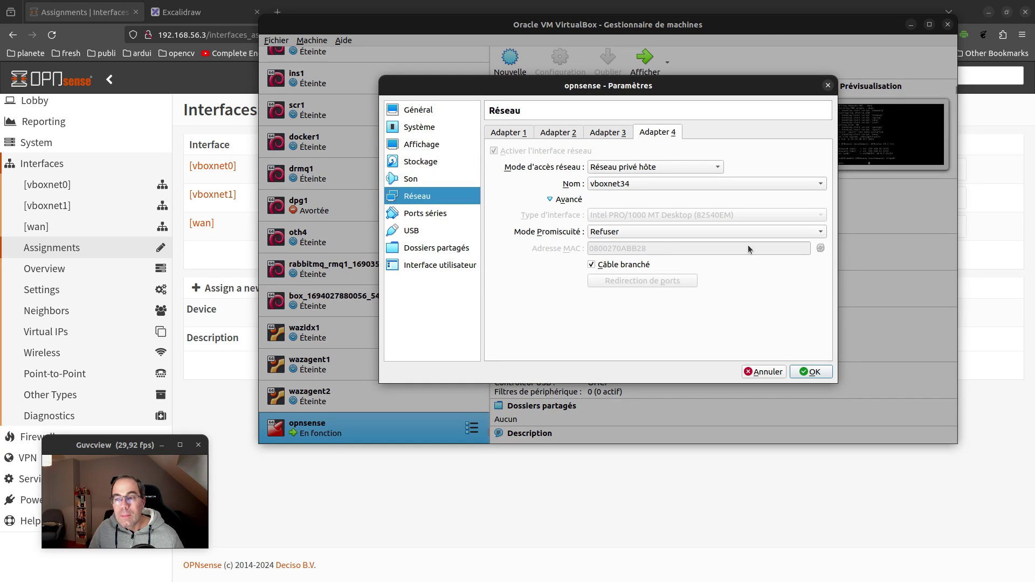
pyautogui.click(768, 372)
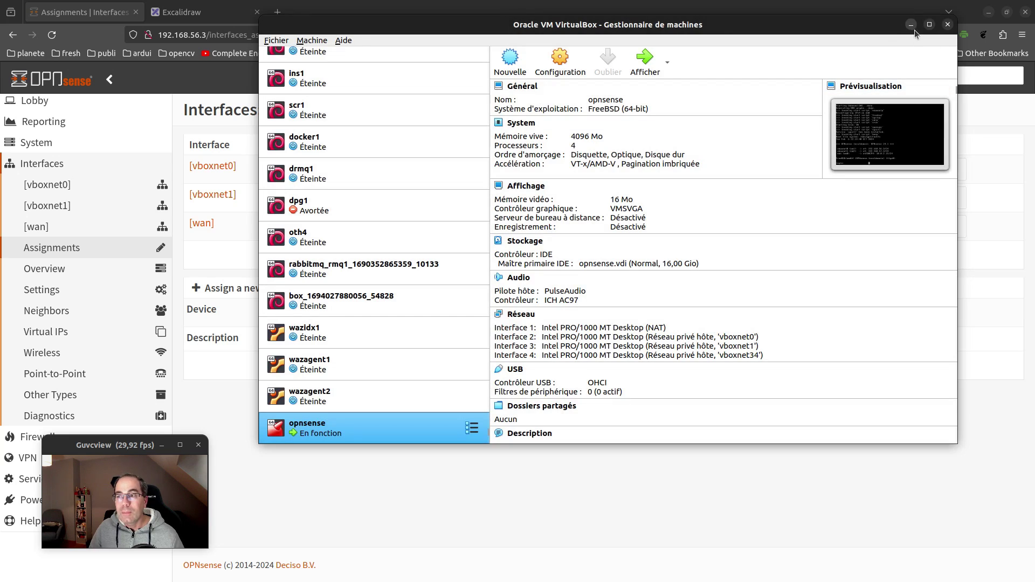
pyautogui.click(332, 7)
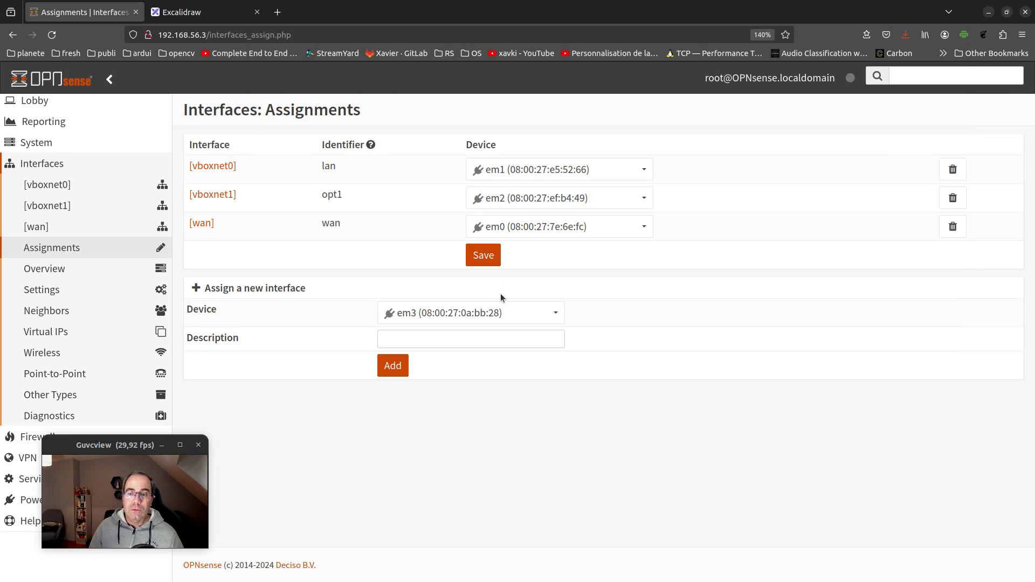
# Add device em3 as a new interface with the description vboxnet34
pyautogui.click(430, 339)
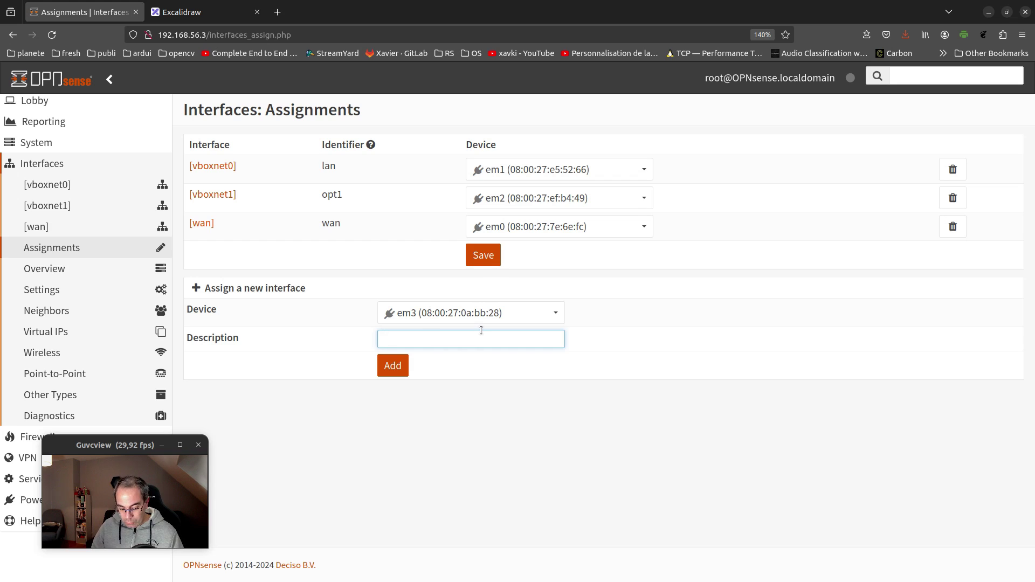
pyautogui.write('vboxnet')
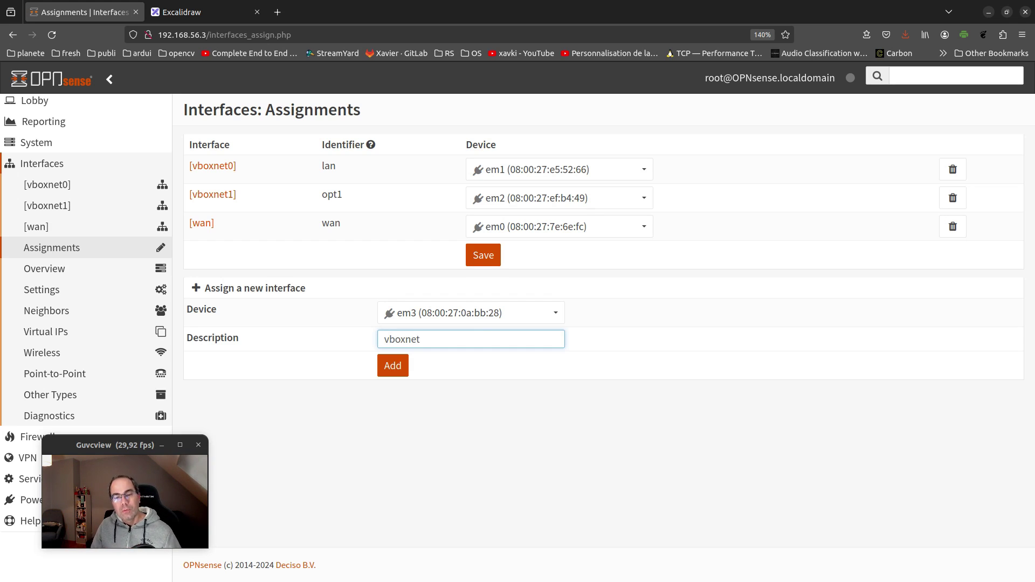
pyautogui.write('4')
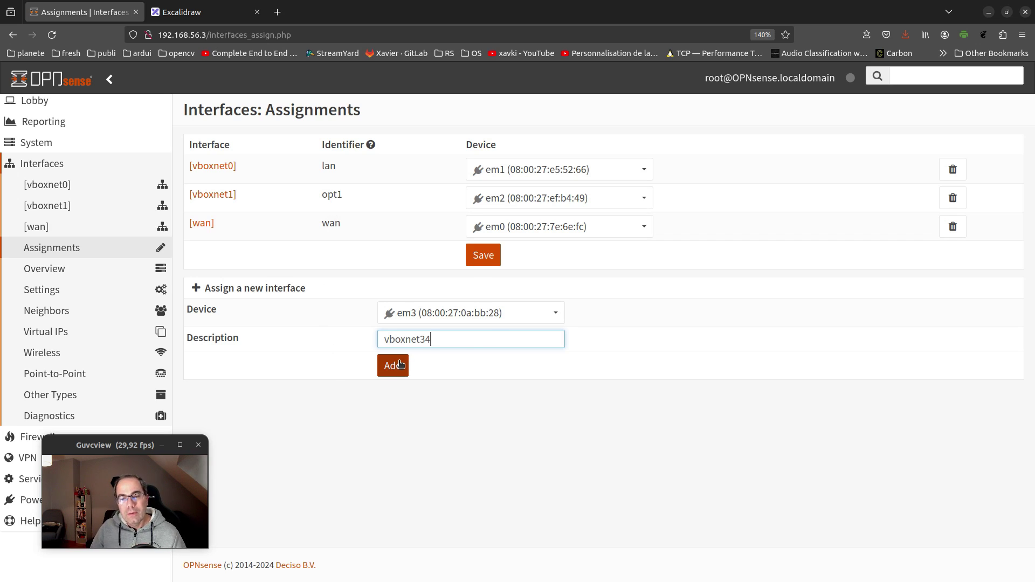
pyautogui.click(425, 316)
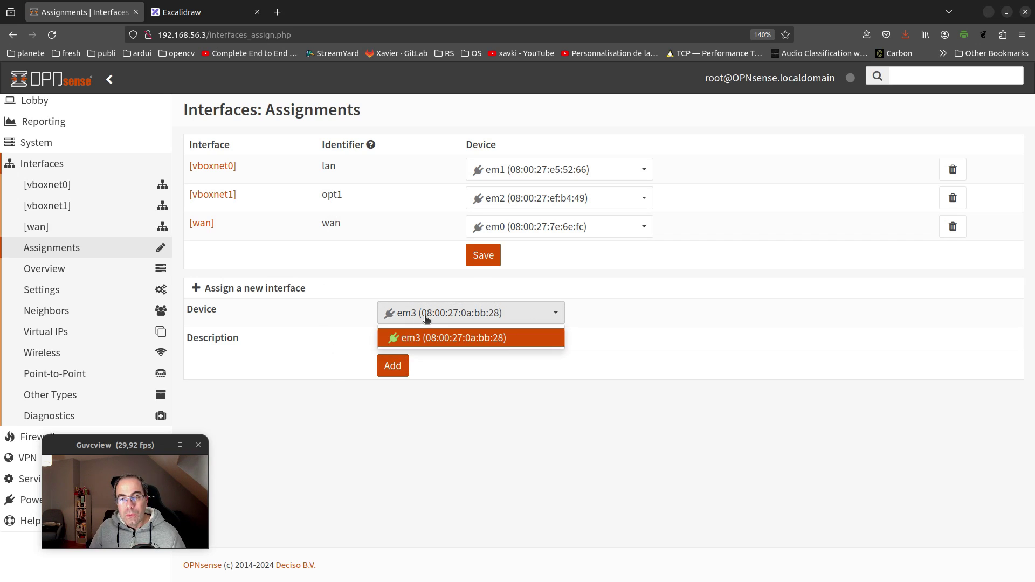
pyautogui.click(426, 337)
pyautogui.click(394, 366)
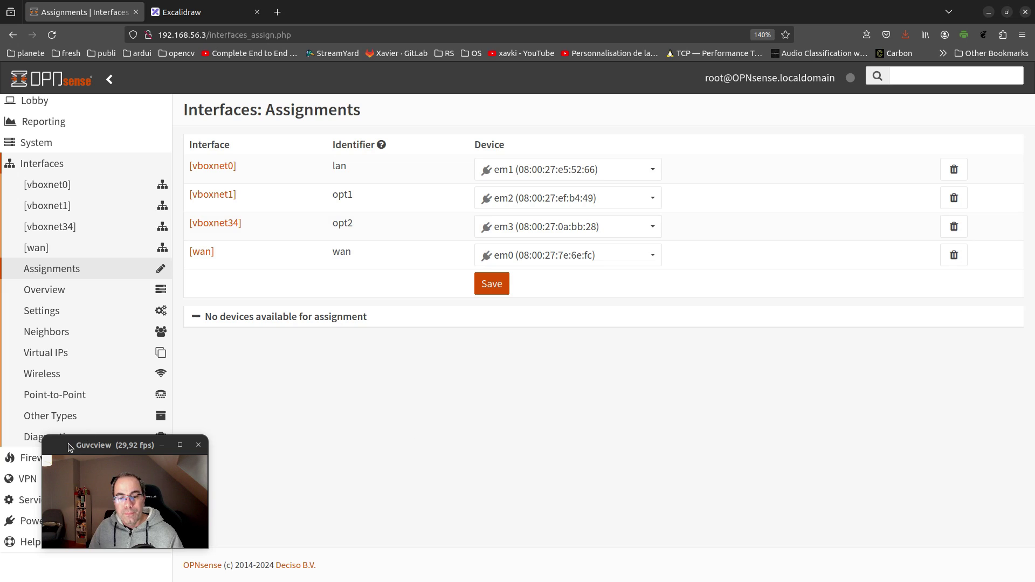
# Open the vboxnet34 interface settings and tick Enable Interface
pyautogui.moveTo(69, 448); pyautogui.dragTo(870, 458)
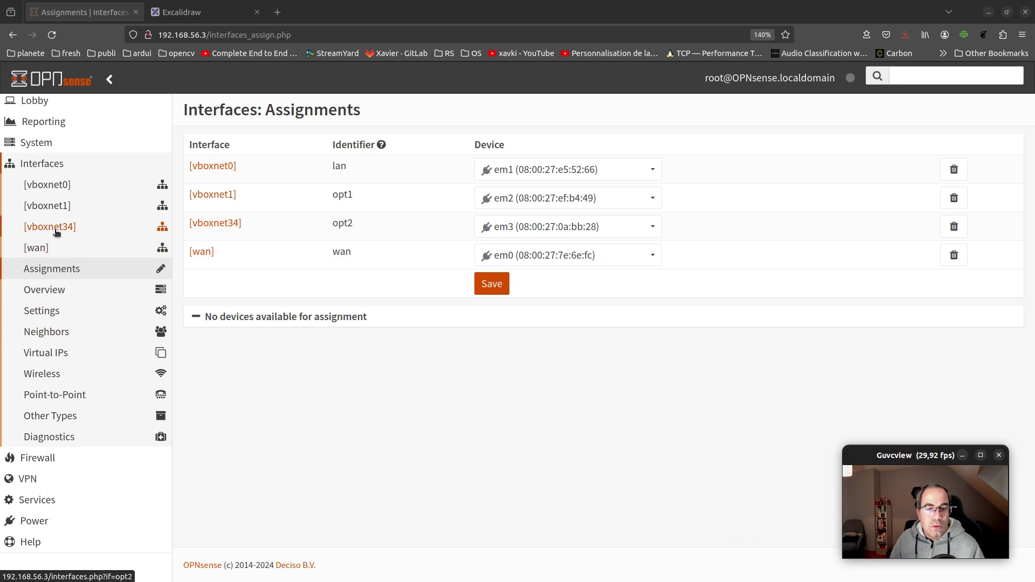
pyautogui.click(90, 230)
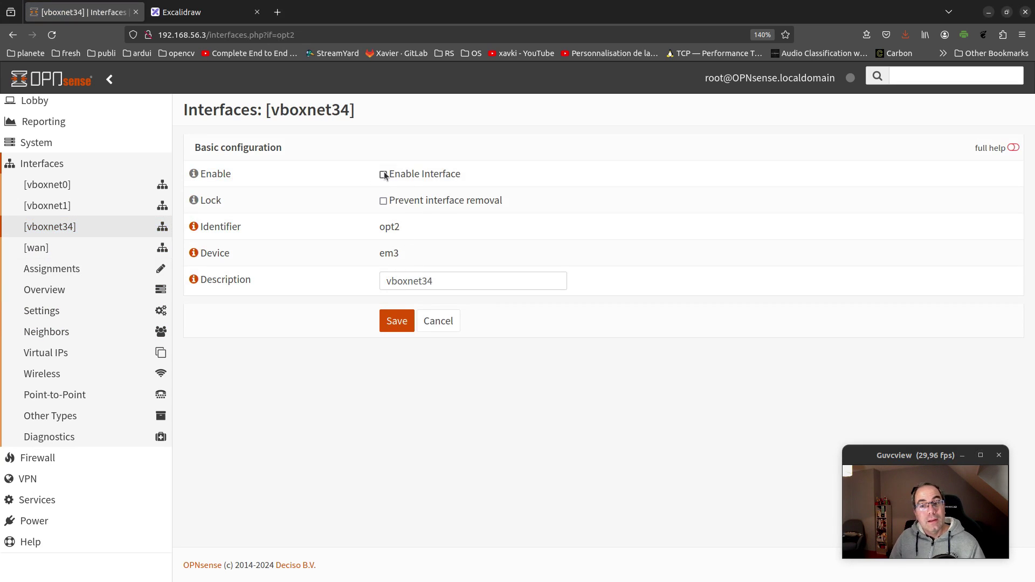
pyautogui.click(383, 174)
pyautogui.scroll(-3, 512, 205)
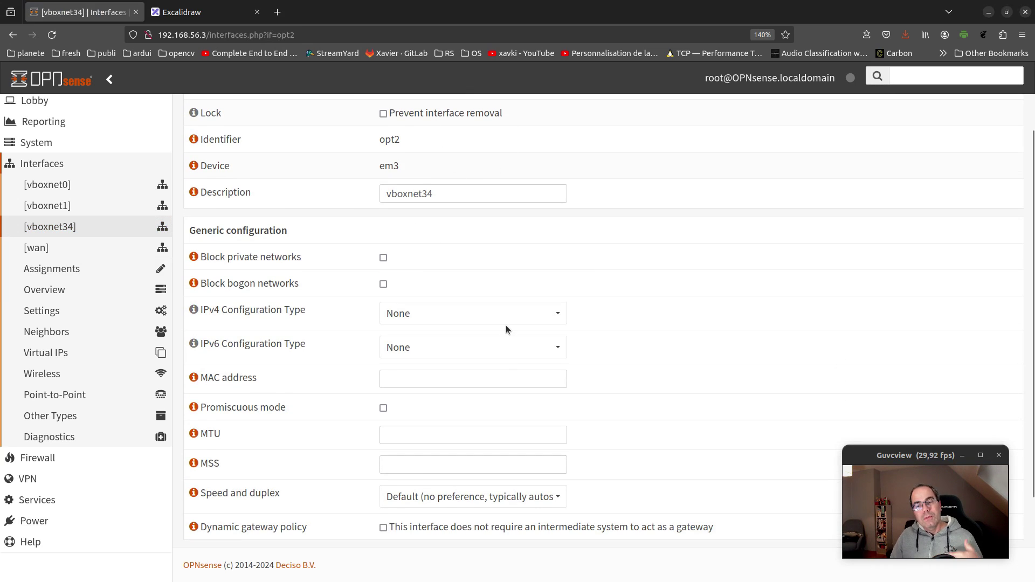
pyautogui.scroll(-3, 506, 327)
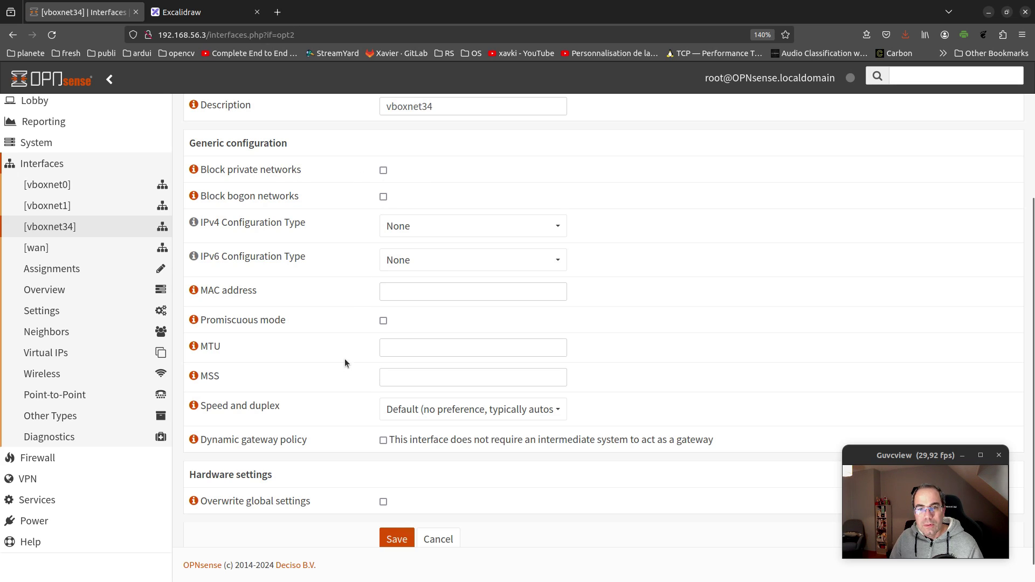
pyautogui.scroll(-1, 341, 354)
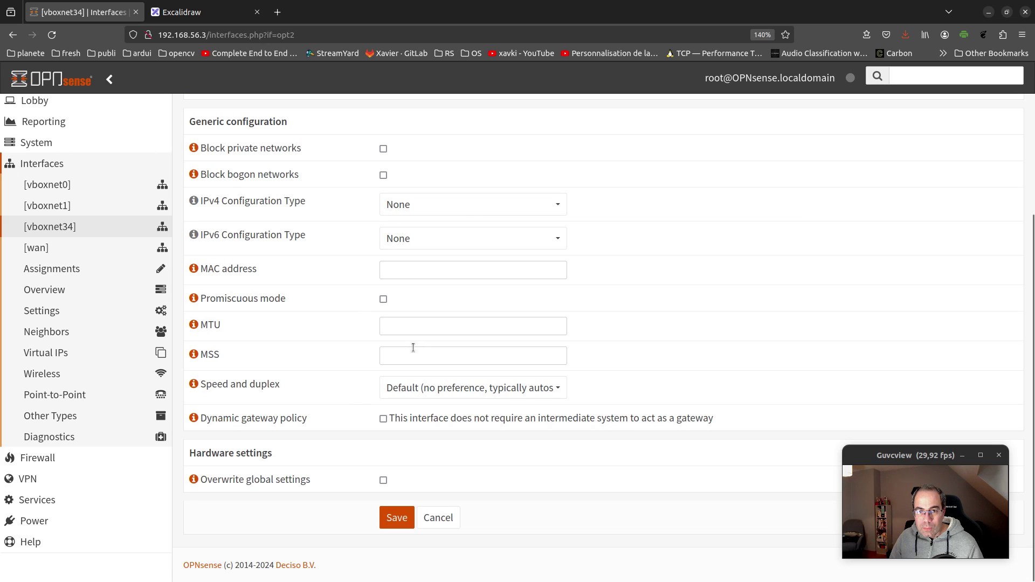
# Set IPv4 Configuration Type to Static IPv4 with address 192.168.90.3 and save
pyautogui.click(471, 207)
pyautogui.click(462, 244)
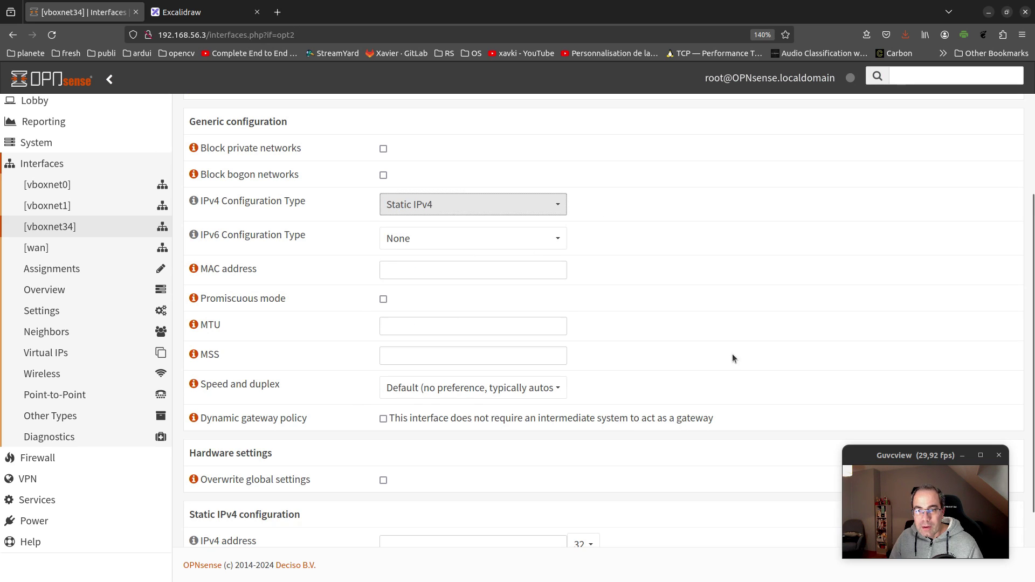
pyautogui.scroll(-3, 653, 348)
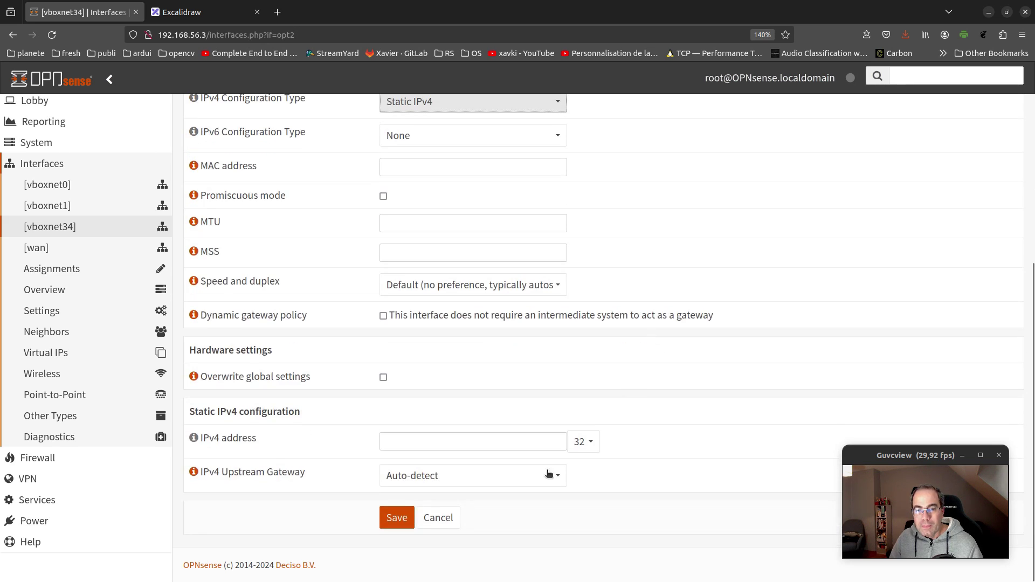
pyautogui.click(489, 441)
pyautogui.write('19')
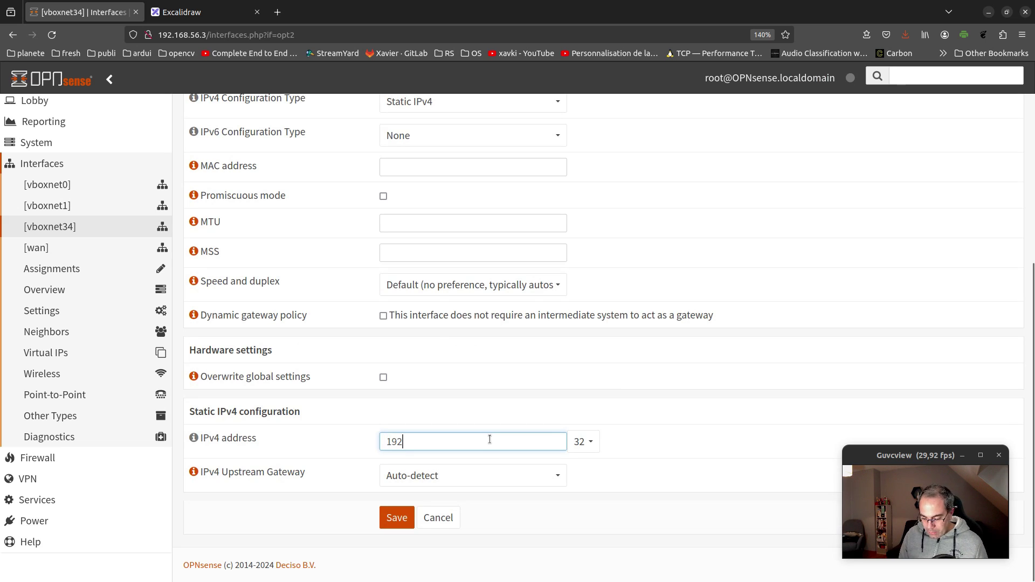
pyautogui.write('2.')
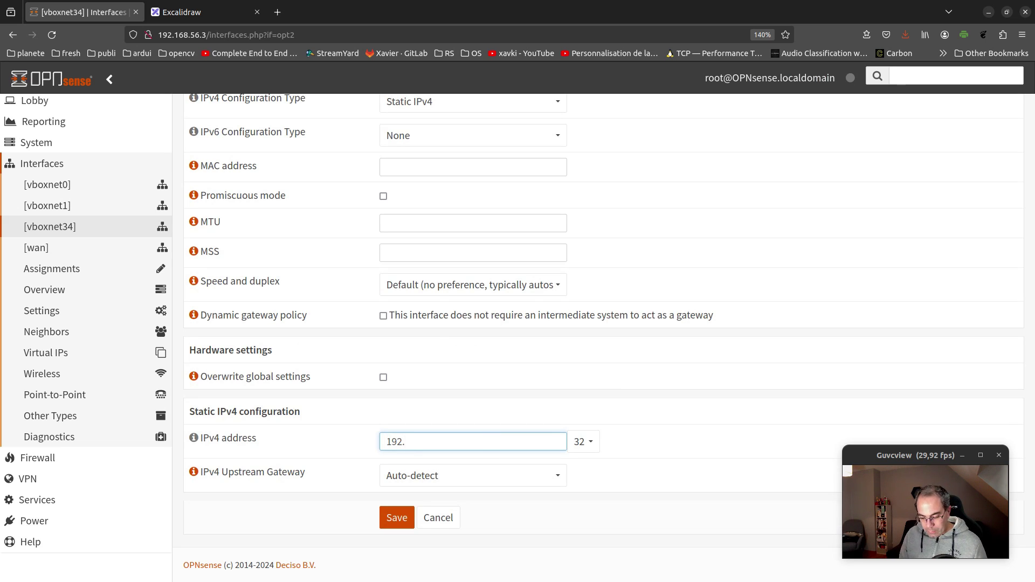
pyautogui.write('168.90.3')
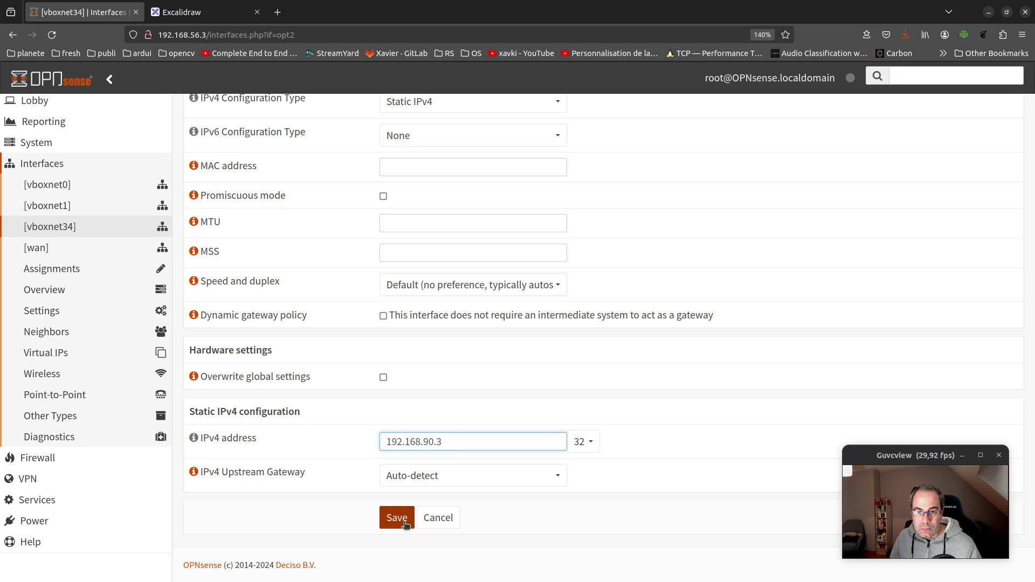
pyautogui.click(406, 520)
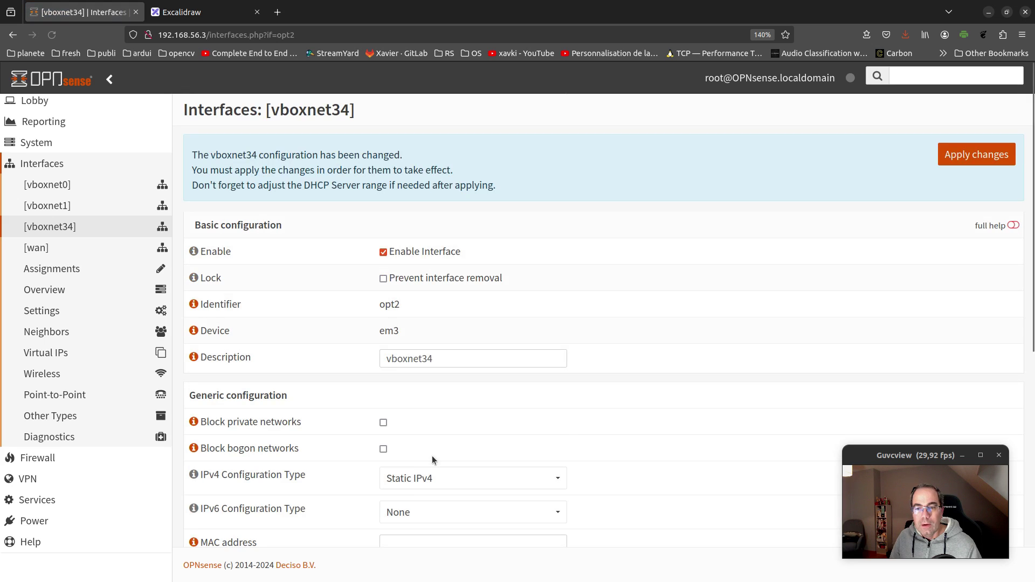
# Apply the pending vboxnet34 changes, expand Firewall > Rules, and bring up the Excalidraw diagram
pyautogui.click(974, 157)
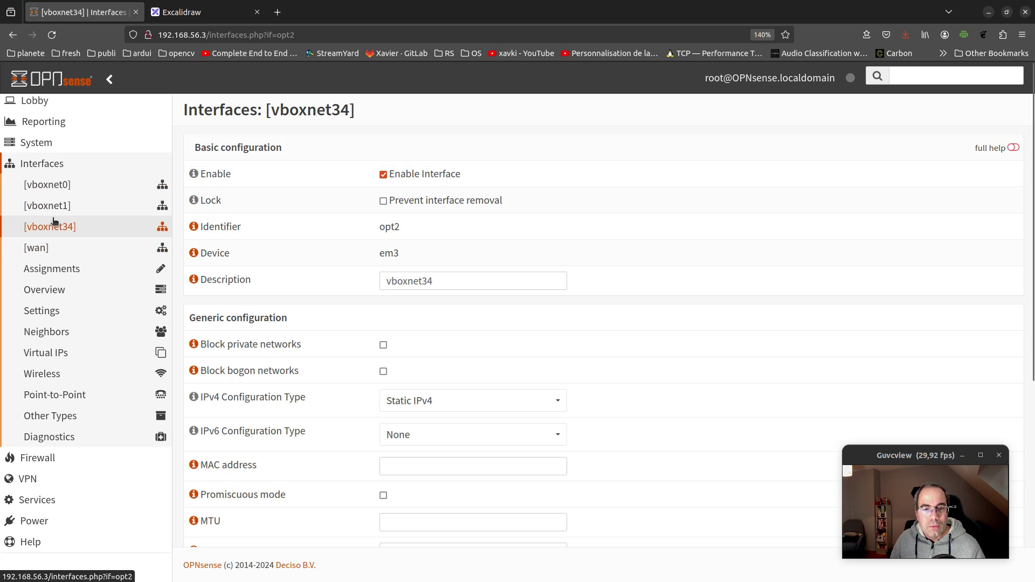
pyautogui.scroll(-5, 88, 317)
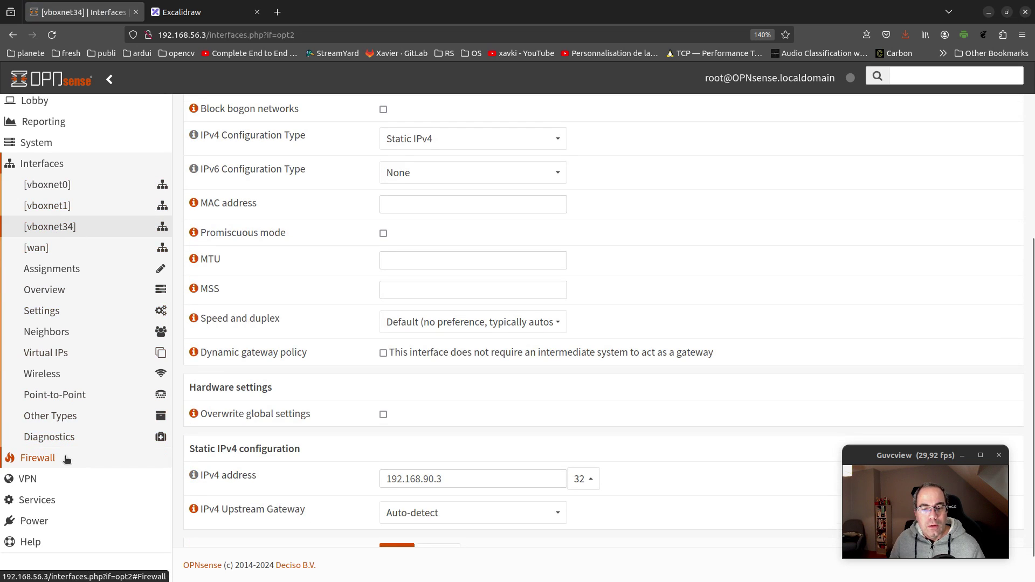
pyautogui.click(65, 458)
pyautogui.click(70, 311)
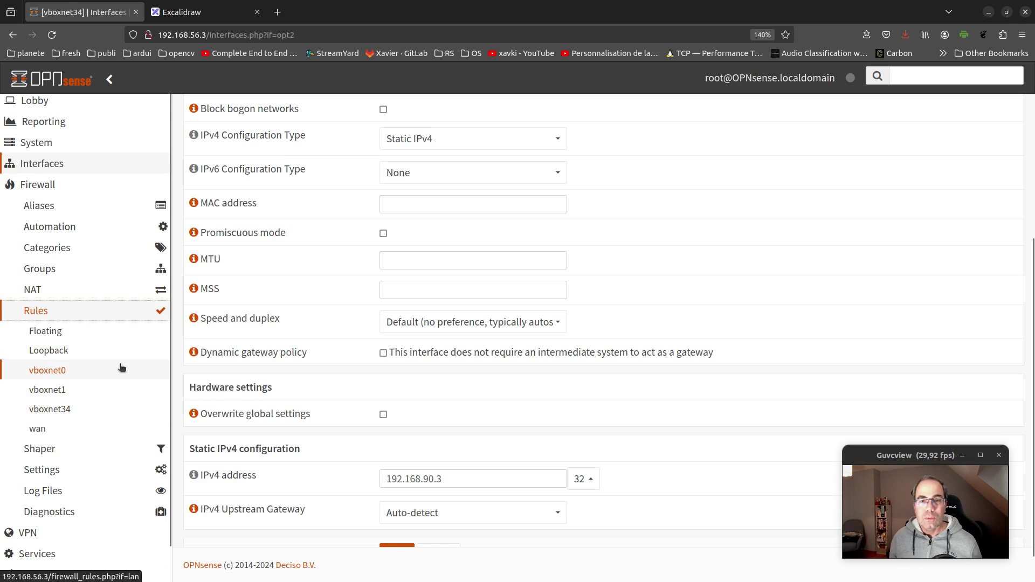
pyautogui.click(195, 12)
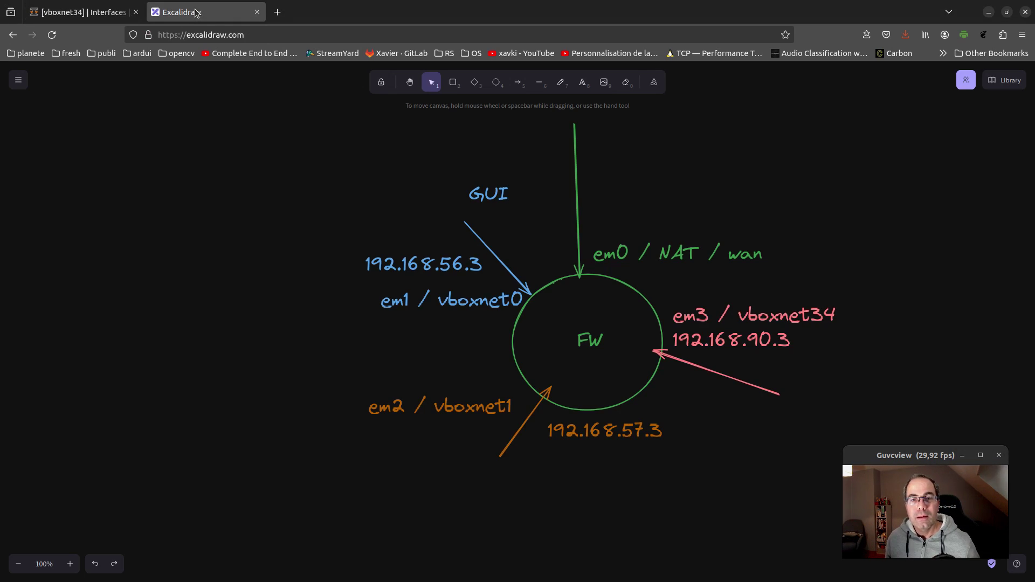
# Draw a diamond labelled vm1 below the orange arrow and resize it to fit
pyautogui.click(477, 85)
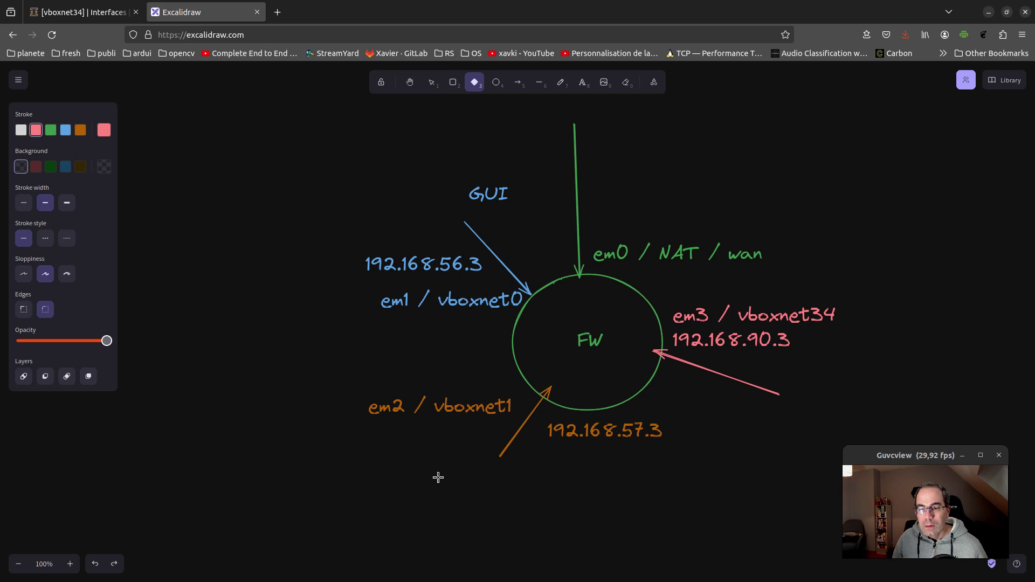
pyautogui.moveTo(438, 479); pyautogui.dragTo(466, 489)
pyautogui.press('Escape')
pyautogui.doubleClick(465, 489)
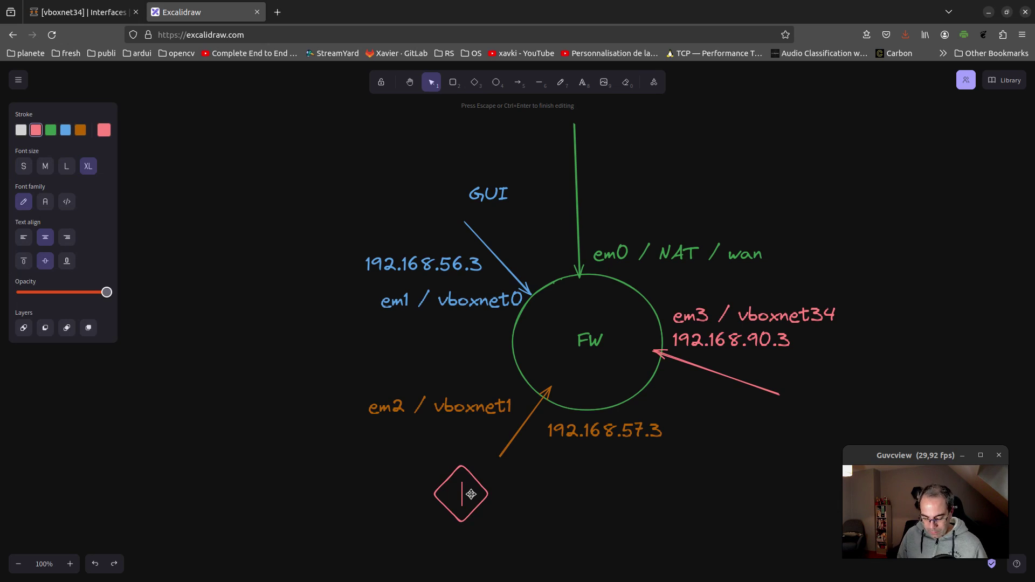
pyautogui.write('vm')
pyautogui.press('Return')
pyautogui.write('1')
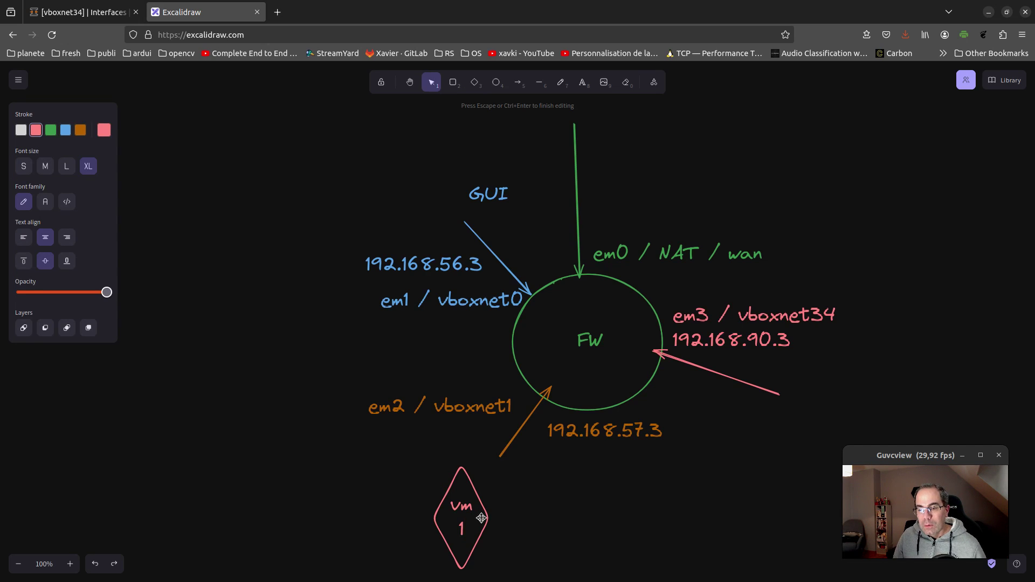
pyautogui.press('Escape')
pyautogui.moveTo(492, 518); pyautogui.dragTo(539, 516)
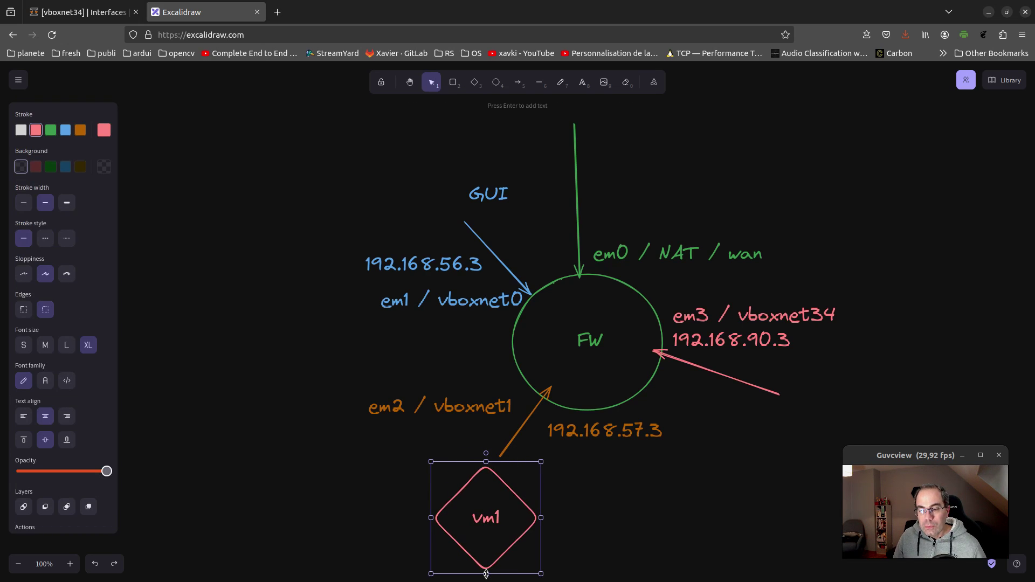
pyautogui.moveTo(486, 574); pyautogui.dragTo(823, 414)
pyautogui.click(636, 488)
# Copy the diamond to the pink arrow's end as vm2, and colour the vm1 diamond orange
pyautogui.click(516, 498)
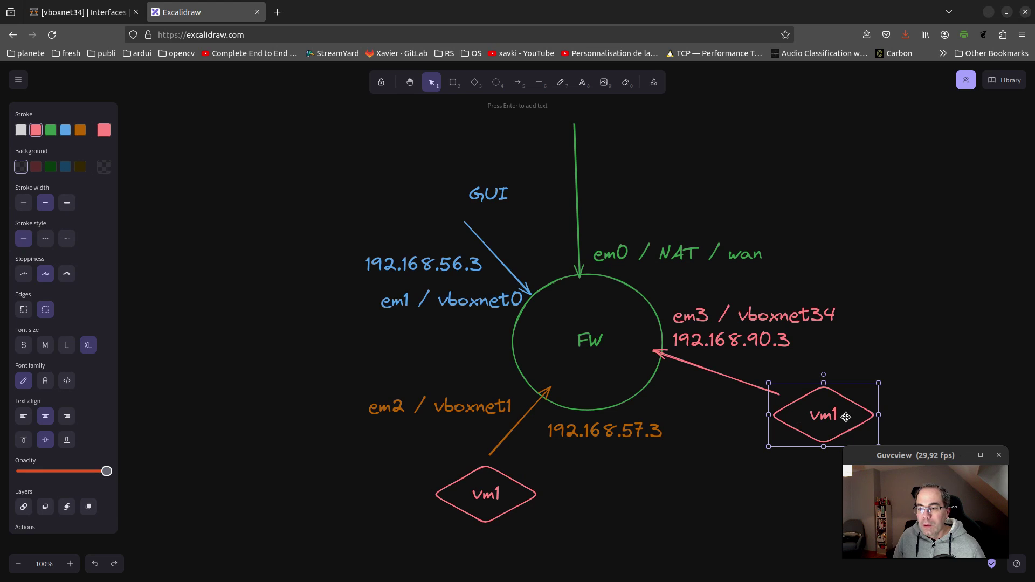
pyautogui.doubleClick(839, 416)
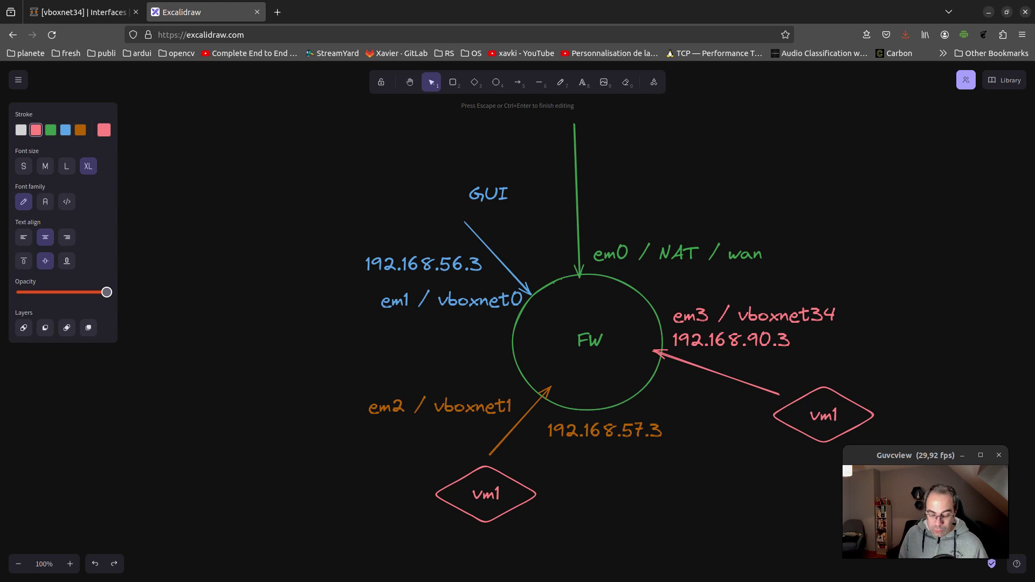
pyautogui.press('BackSpace')
pyautogui.write('2')
pyautogui.click(502, 481)
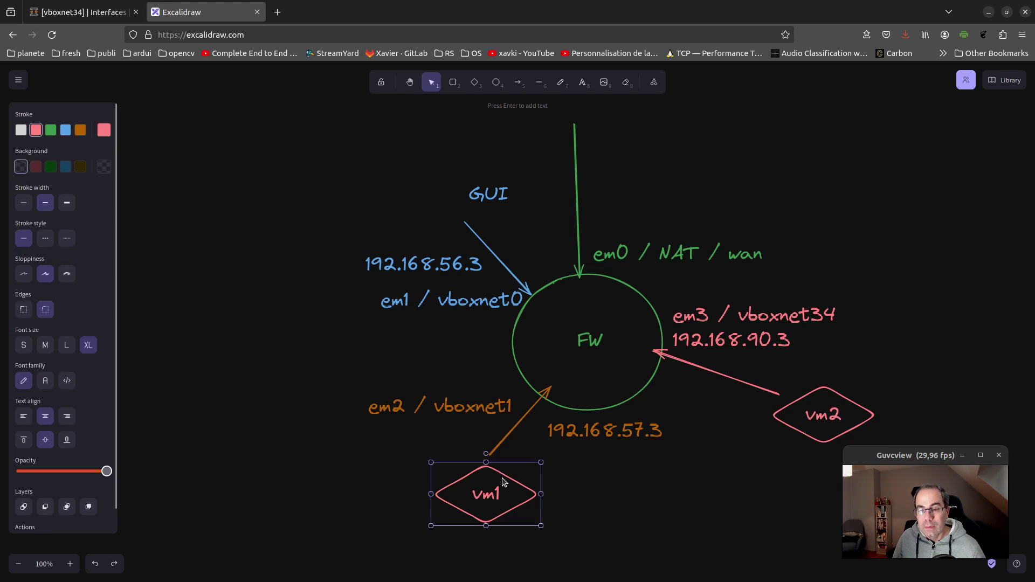
pyautogui.click(80, 130)
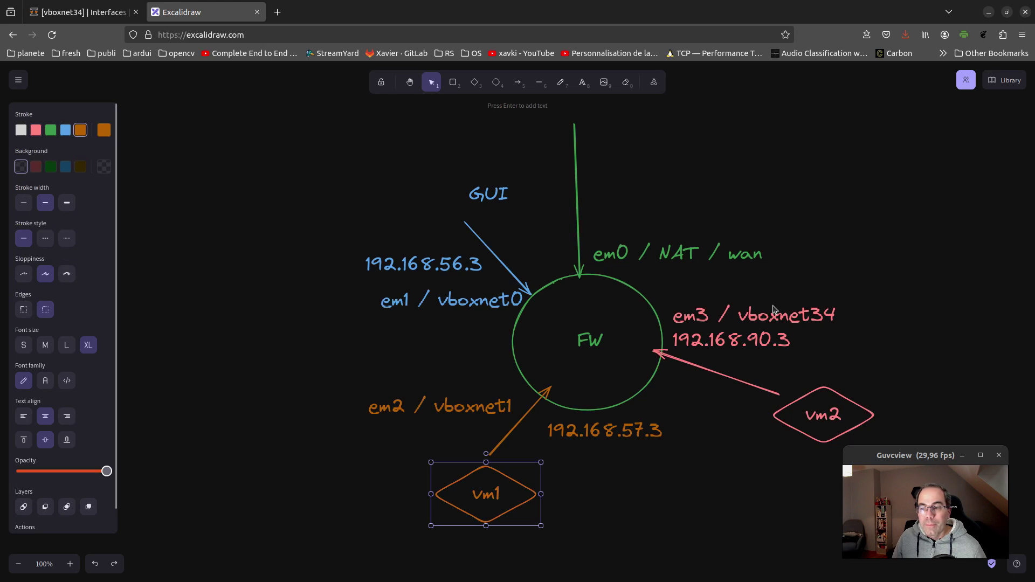
pyautogui.click(846, 343)
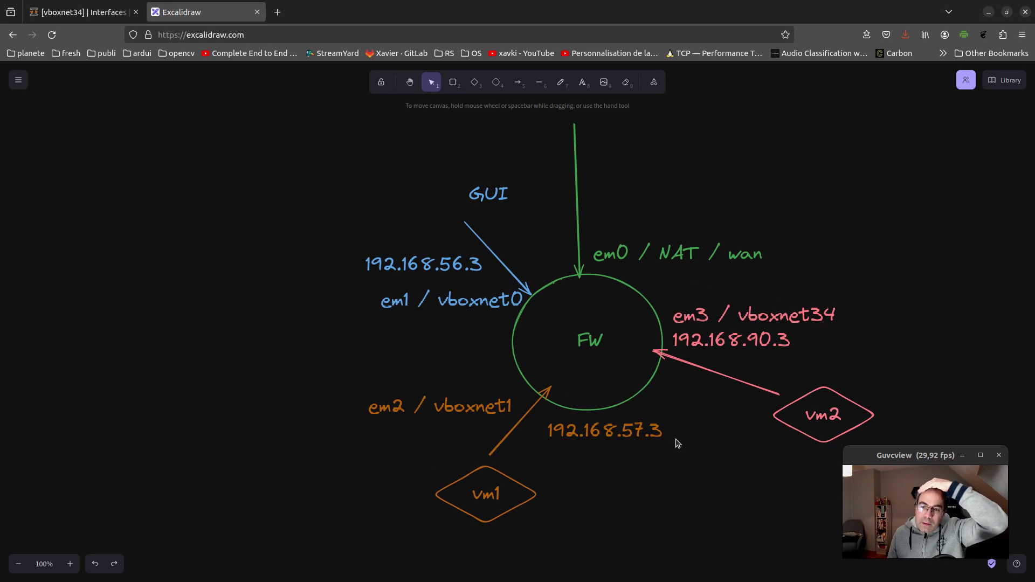
# Copy the 192.168.57.3 label below vm1 and change it to 192.168.57.4
pyautogui.click(641, 438)
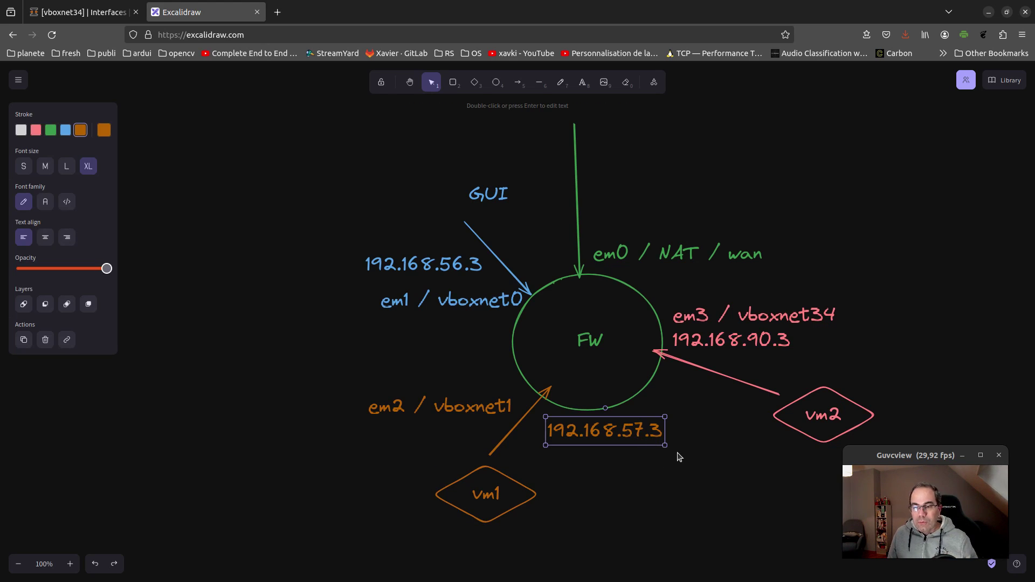
pyautogui.moveTo(645, 439); pyautogui.dragTo(582, 530)
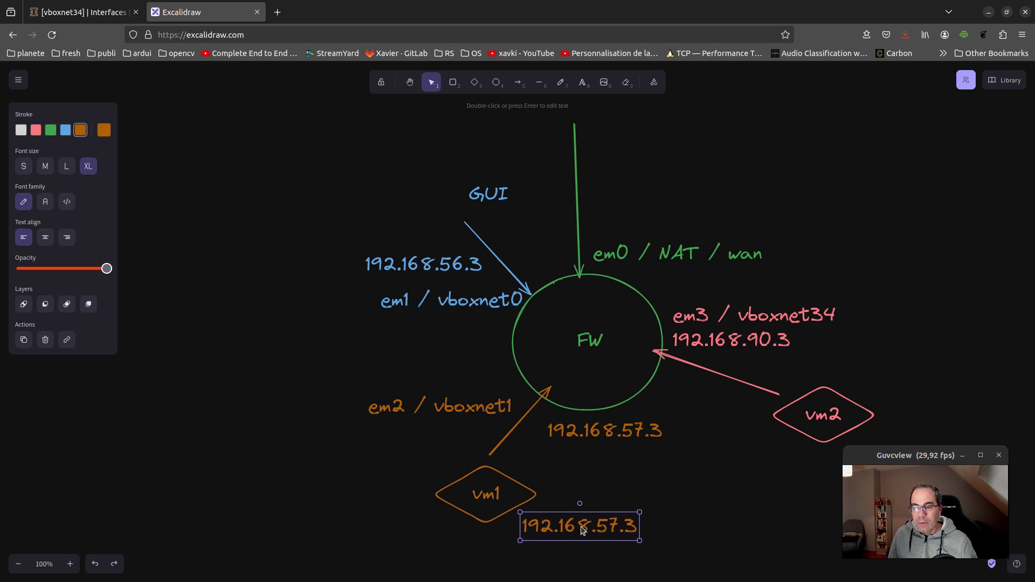
pyautogui.doubleClick(623, 526)
pyautogui.click(632, 526)
pyautogui.press('BackSpace')
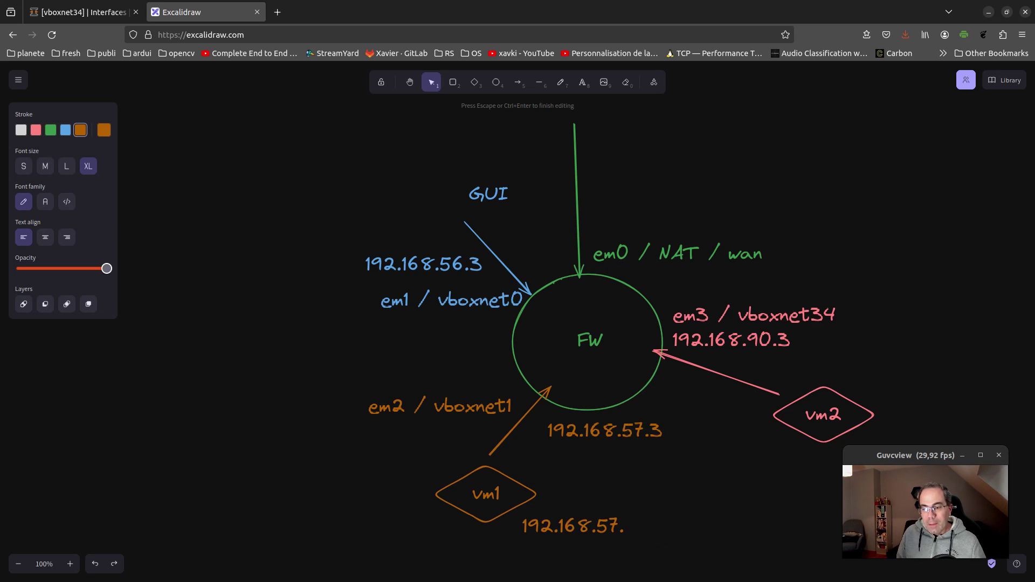
pyautogui.write('4')
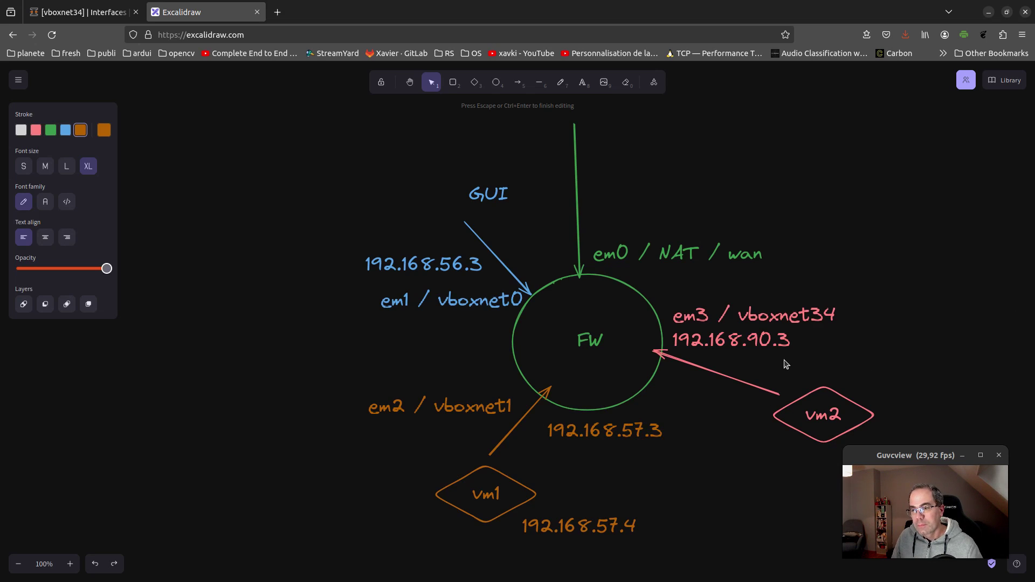
pyautogui.click(764, 341)
# Copy the 192.168.90.3 label above vm2 and change it to 192.168.90.4
pyautogui.moveTo(775, 339); pyautogui.dragTo(937, 370)
pyautogui.doubleClick(941, 374)
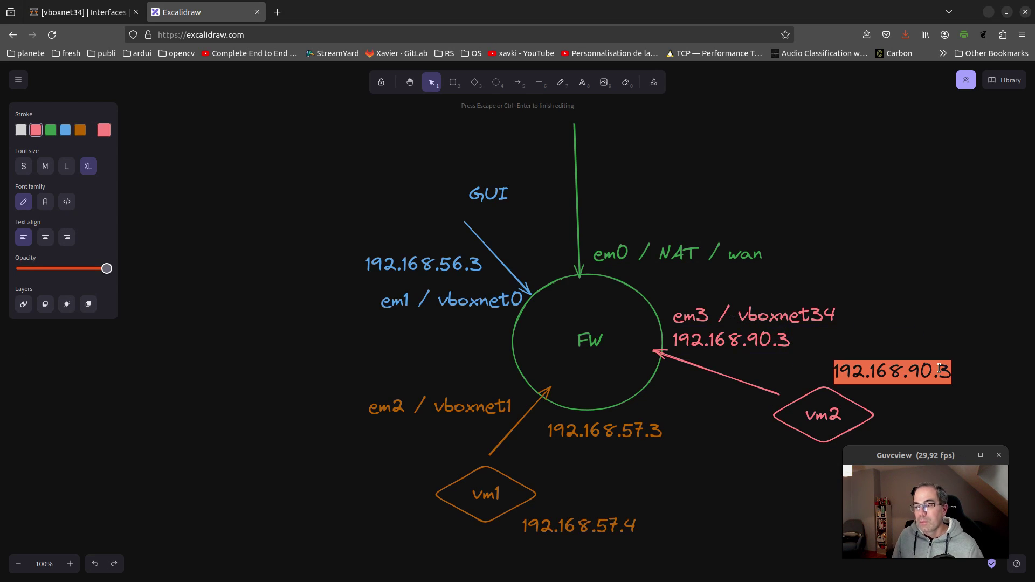
pyautogui.click(941, 373)
pyautogui.press('BackSpace')
pyautogui.write('4')
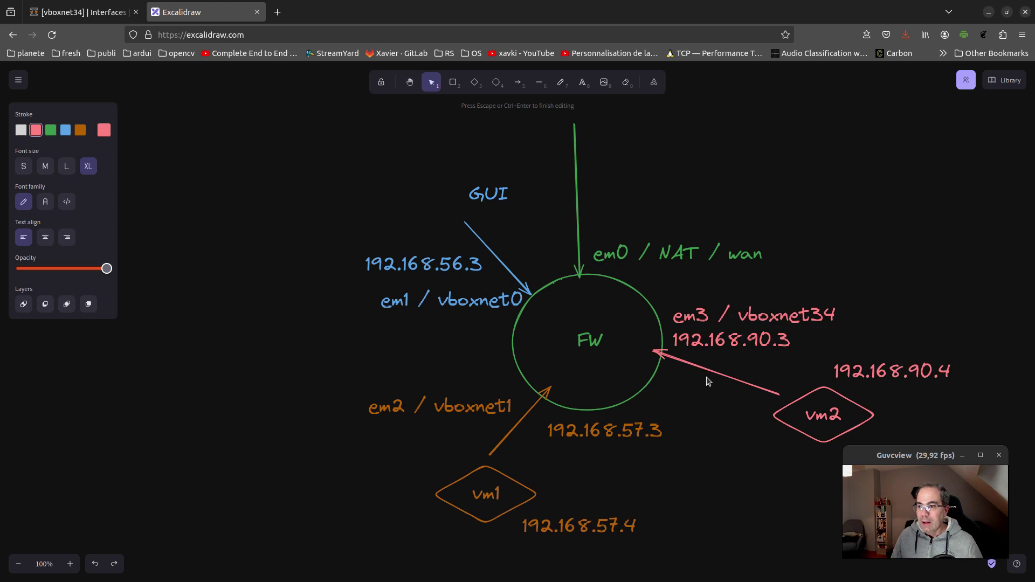
pyautogui.click(703, 470)
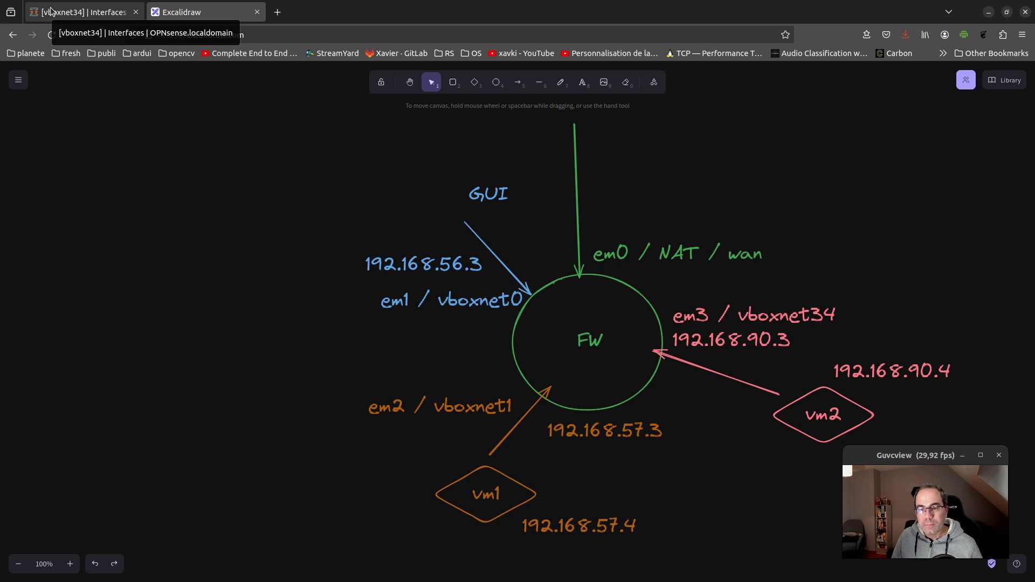
# Return to the OPNsense vboxnet34 interface page showing static IPv4 192.168.90.3/32
pyautogui.click(50, 9)
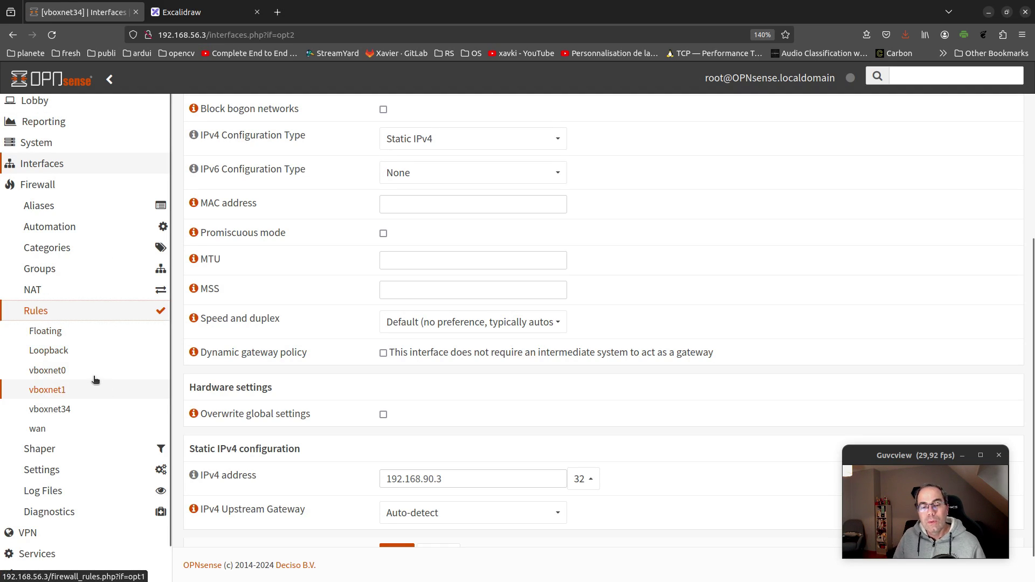
pyautogui.click(207, 14)
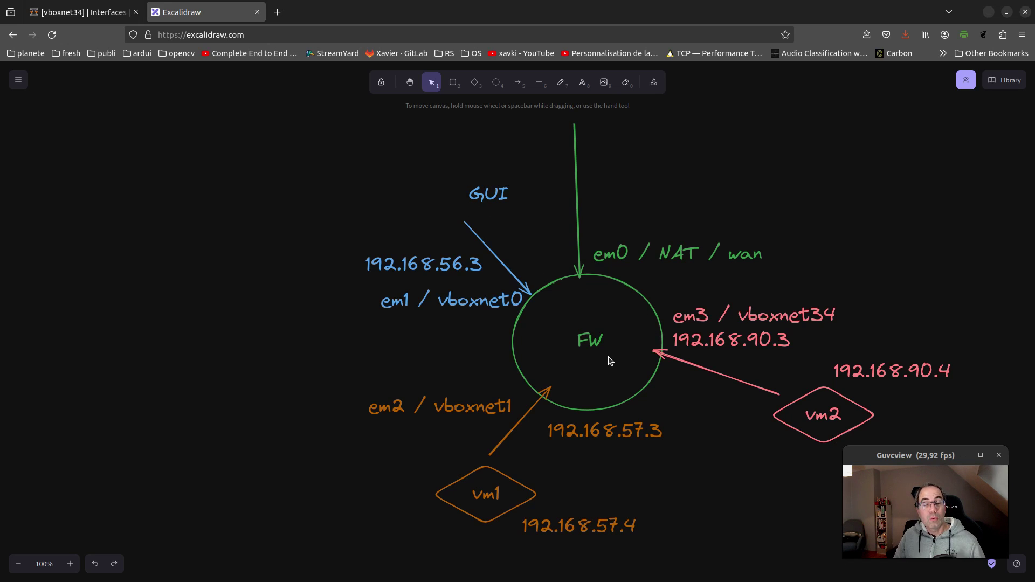
pyautogui.click(84, 12)
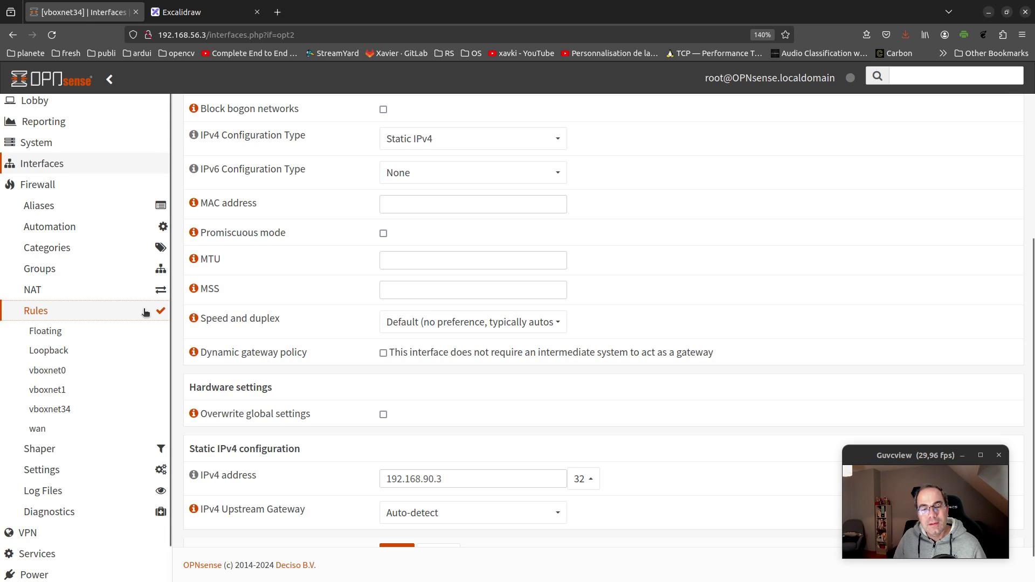
# Open vboxnet0's default allow LAN IPv4 rule, review the form, and cancel without changes
pyautogui.click(72, 374)
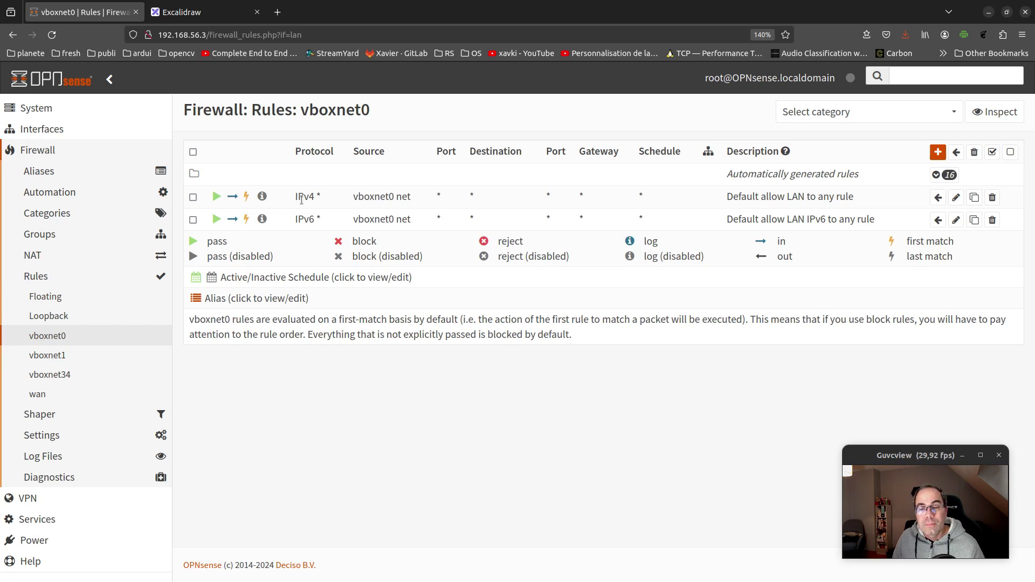
pyautogui.click(956, 197)
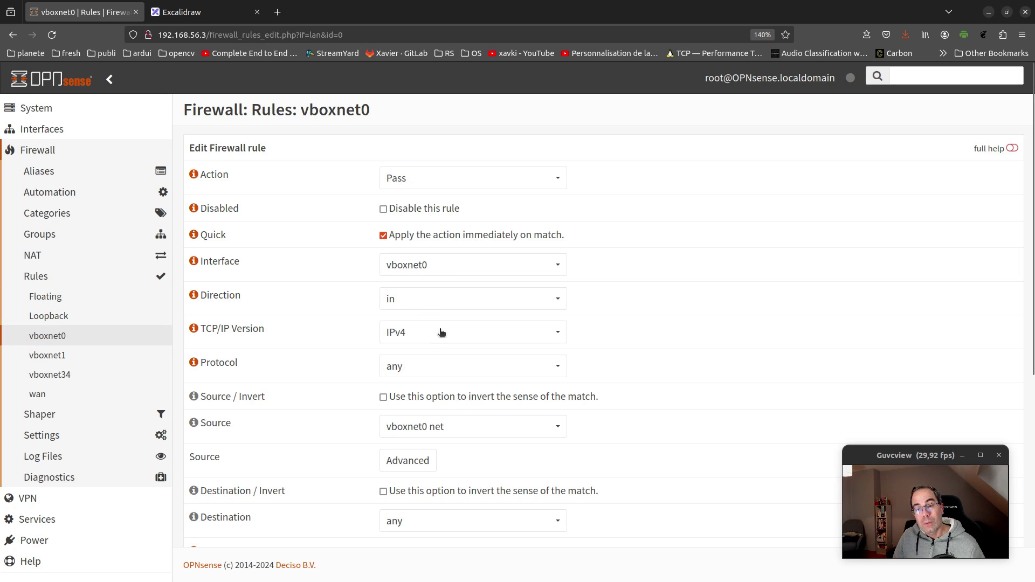
pyautogui.click(205, 12)
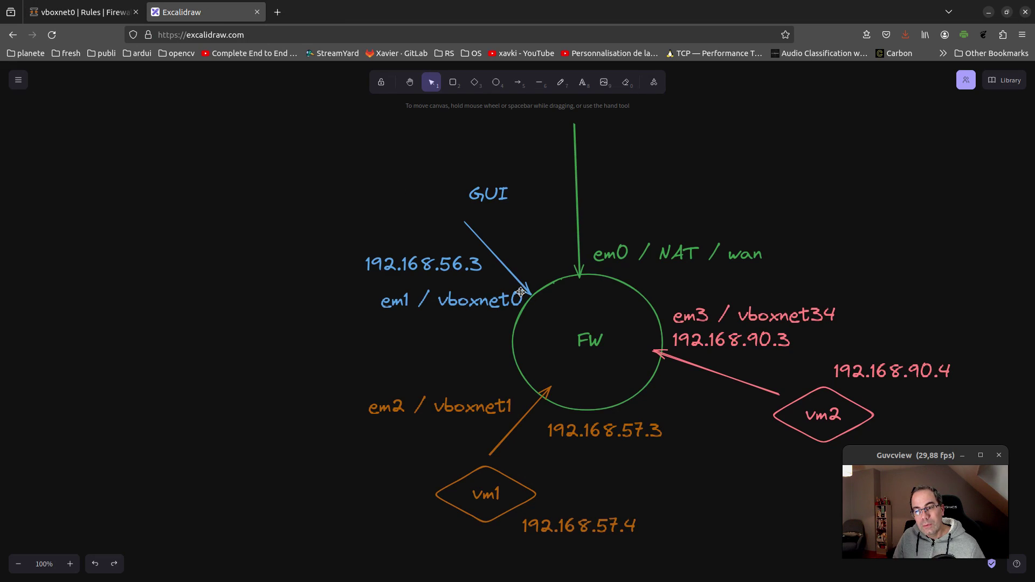
pyautogui.click(61, 10)
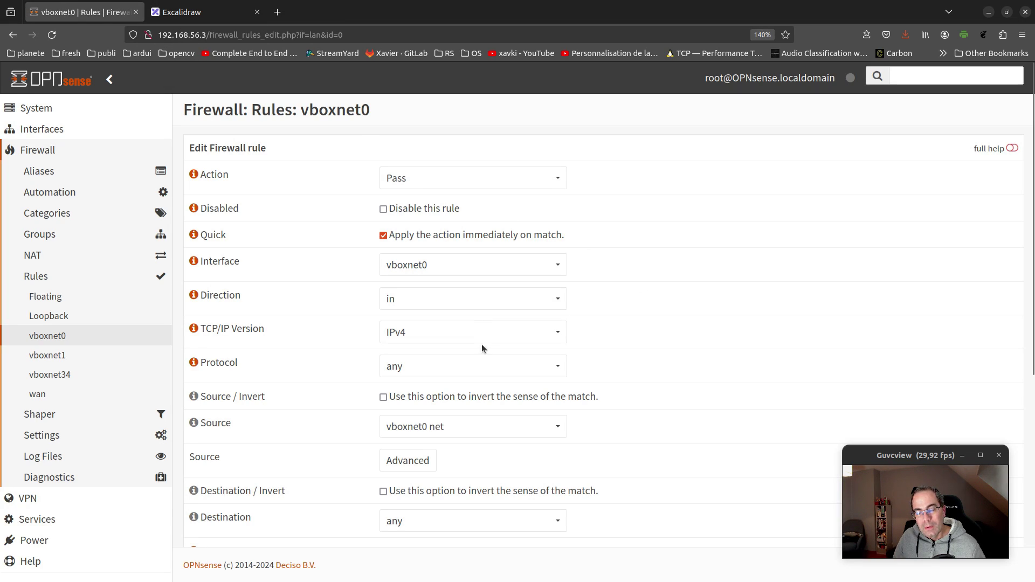
pyautogui.scroll(-1, 669, 345)
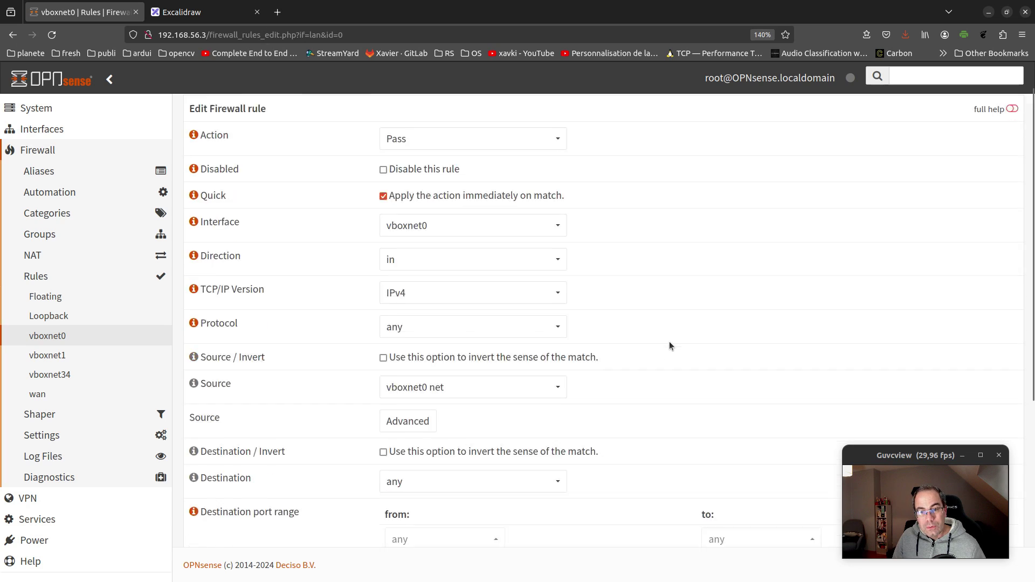
pyautogui.scroll(-1, 669, 342)
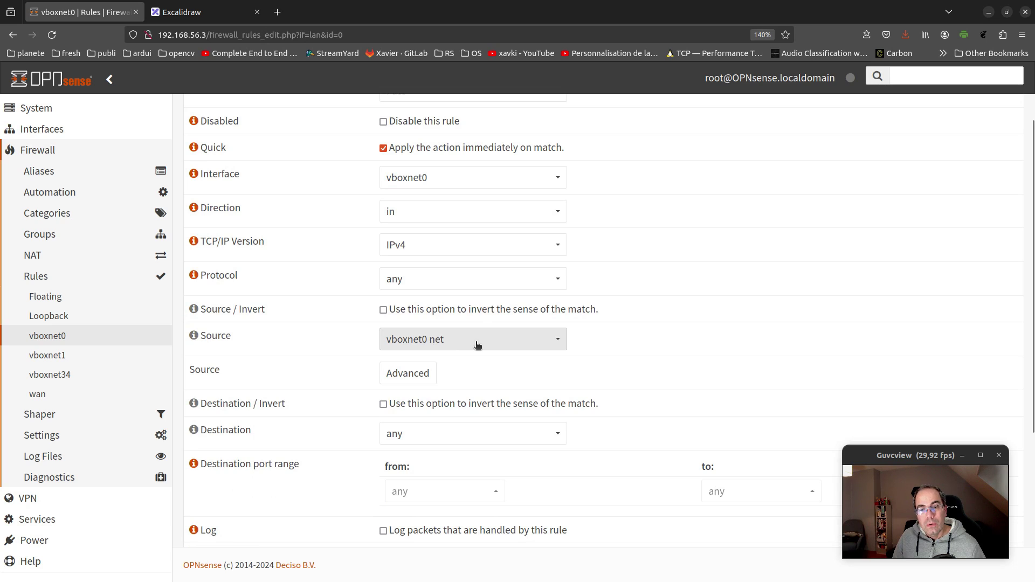
pyautogui.scroll(-2, 490, 422)
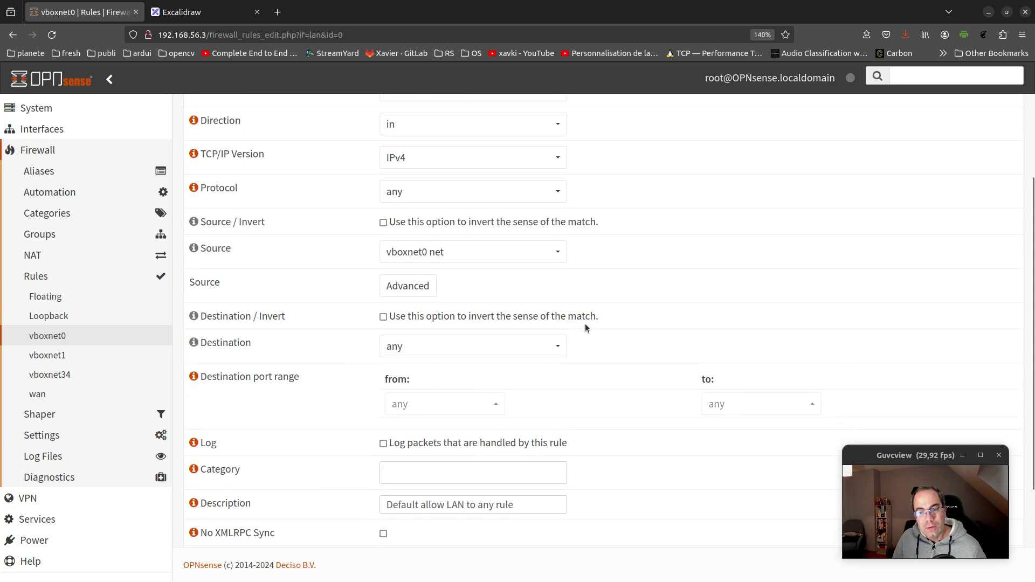
pyautogui.scroll(-3, 577, 335)
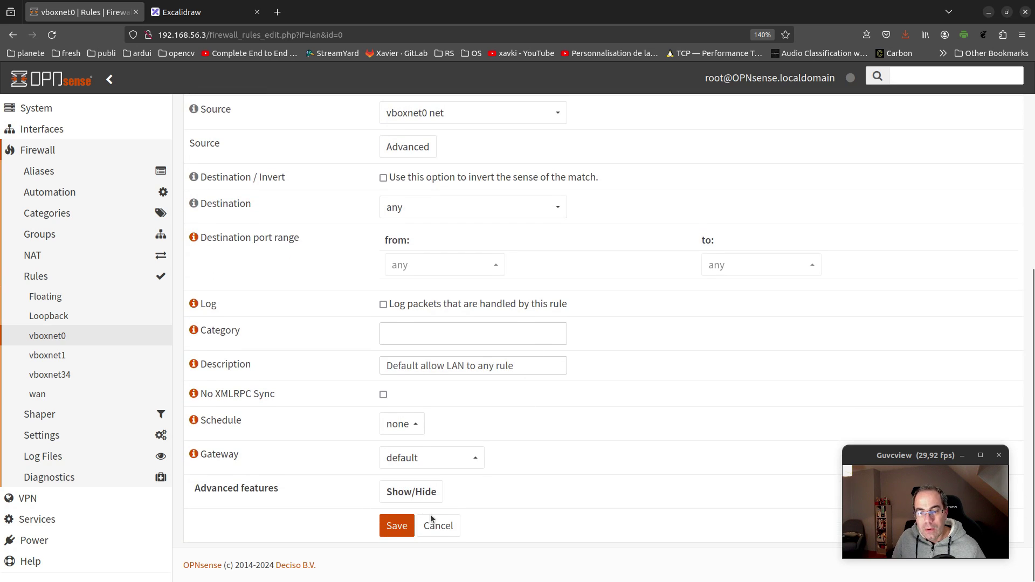
pyautogui.click(434, 526)
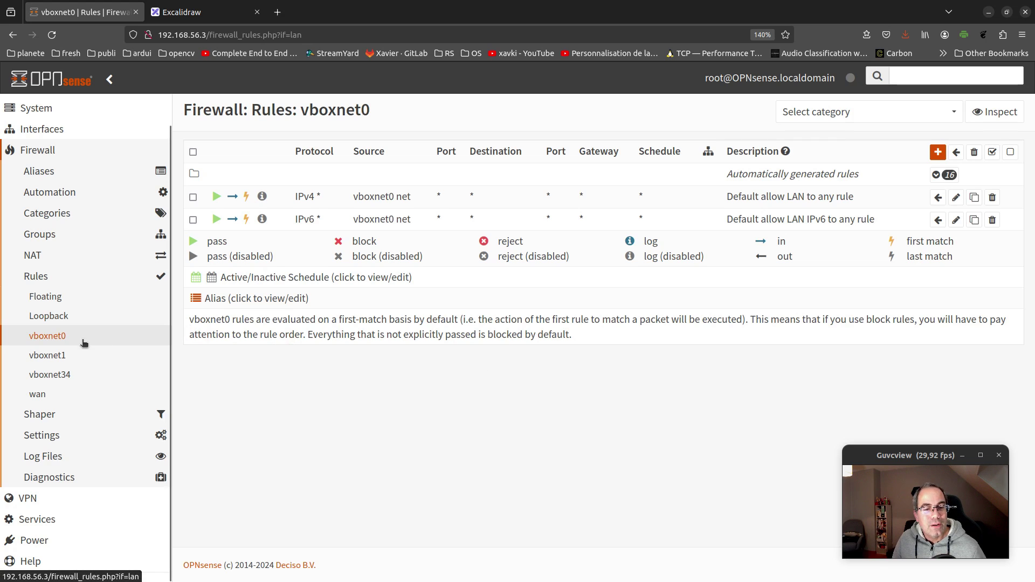
# Add a default Pass in IPv4 any rule on vboxnet1, save it and apply changes
pyautogui.click(92, 360)
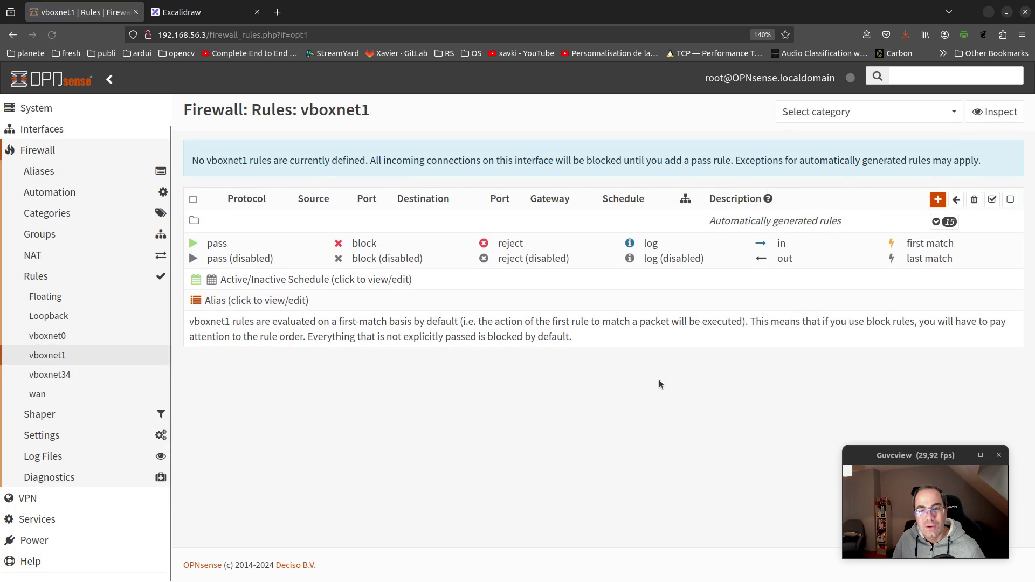
pyautogui.click(938, 199)
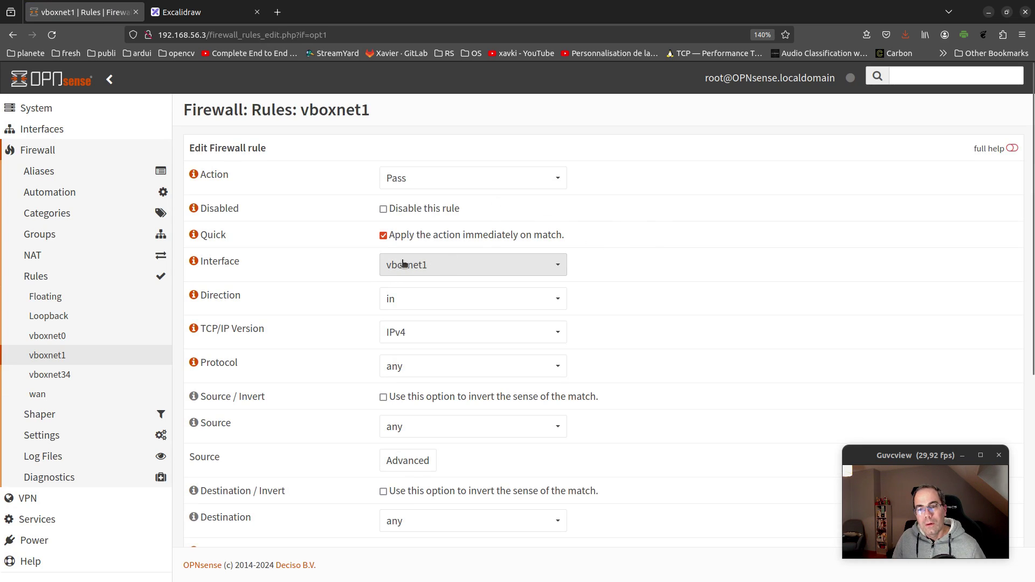
pyautogui.click(174, 16)
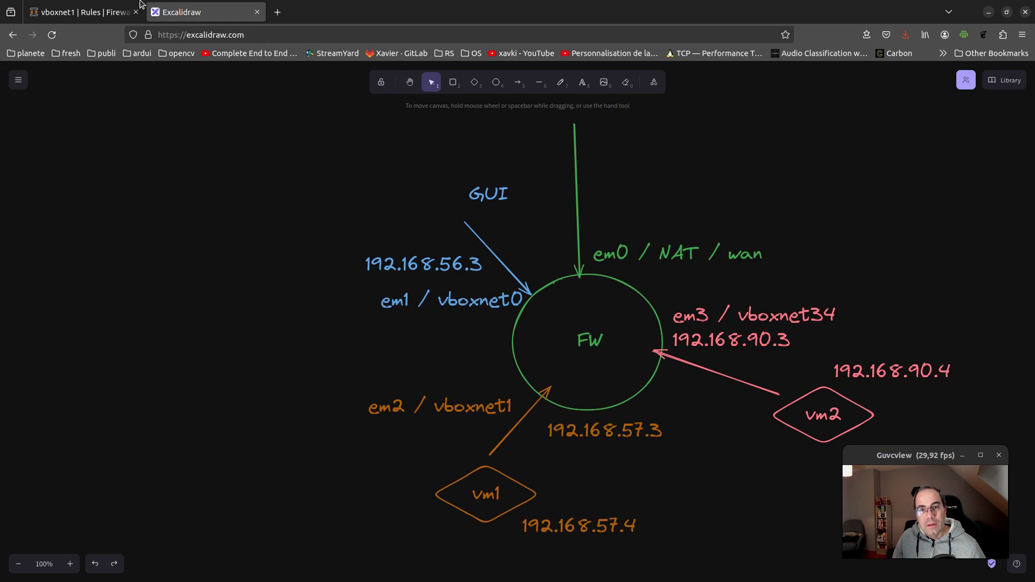
pyautogui.click(81, 12)
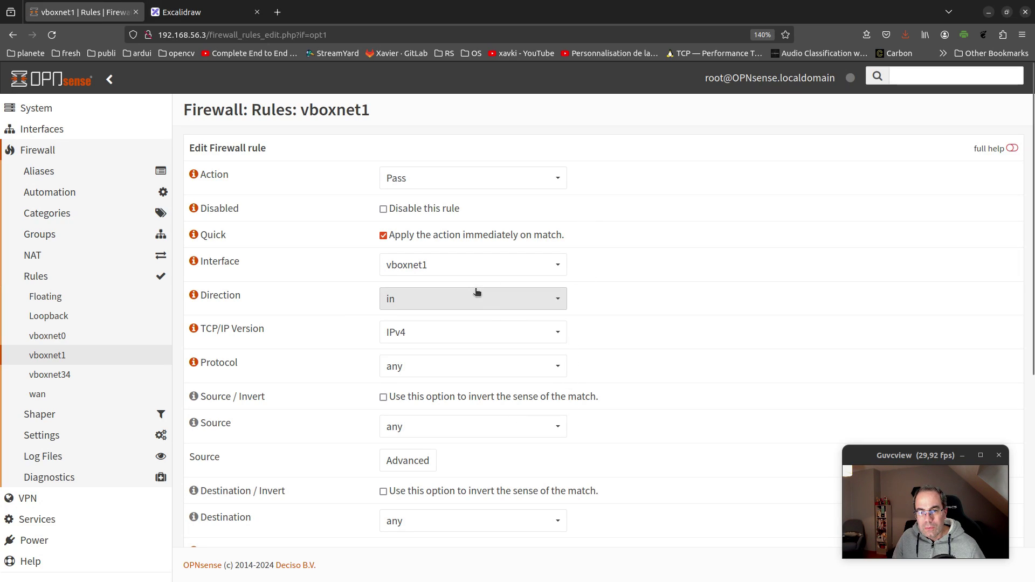
pyautogui.scroll(-2, 593, 354)
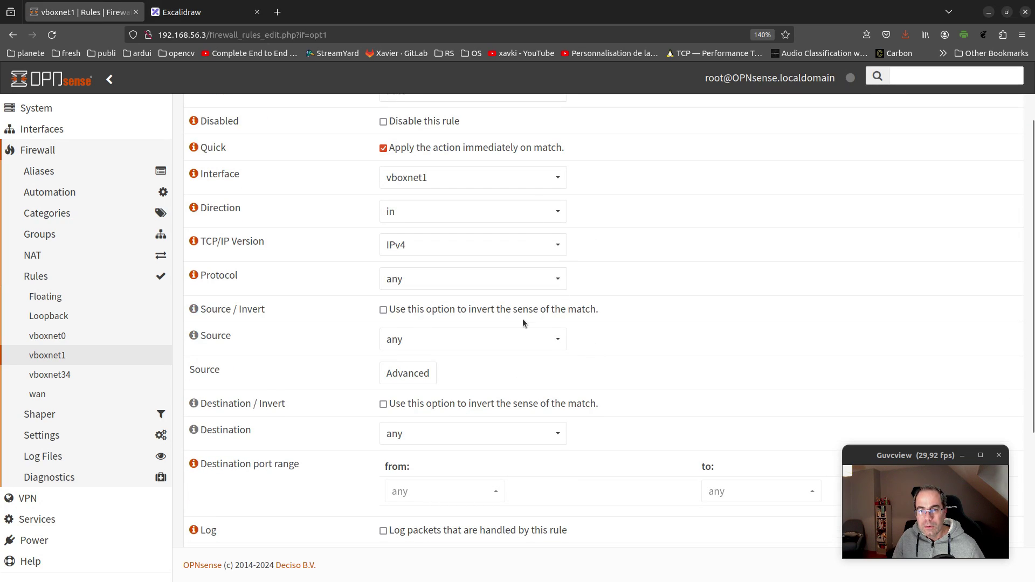
pyautogui.scroll(-4, 536, 380)
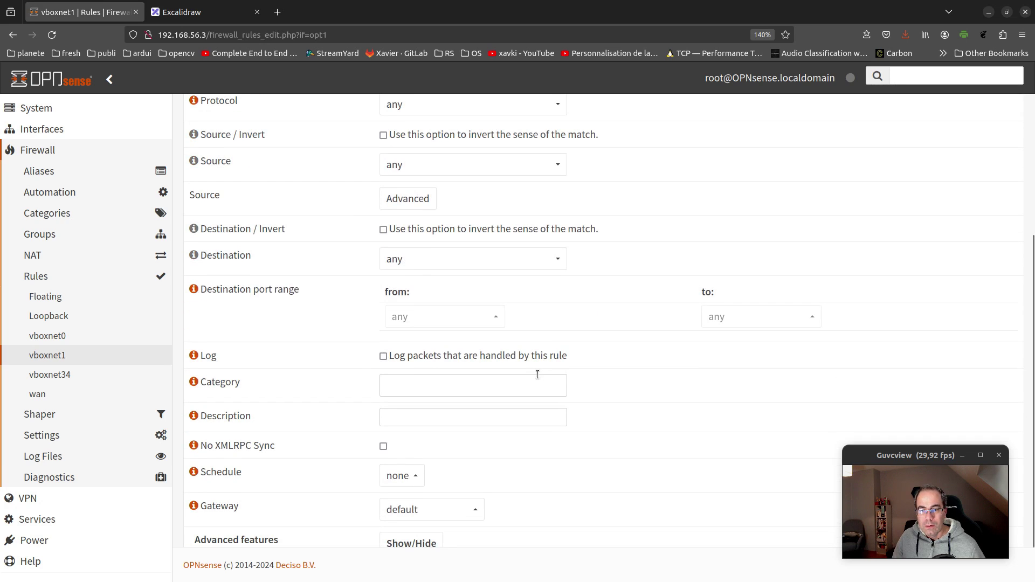
pyautogui.scroll(-1, 603, 320)
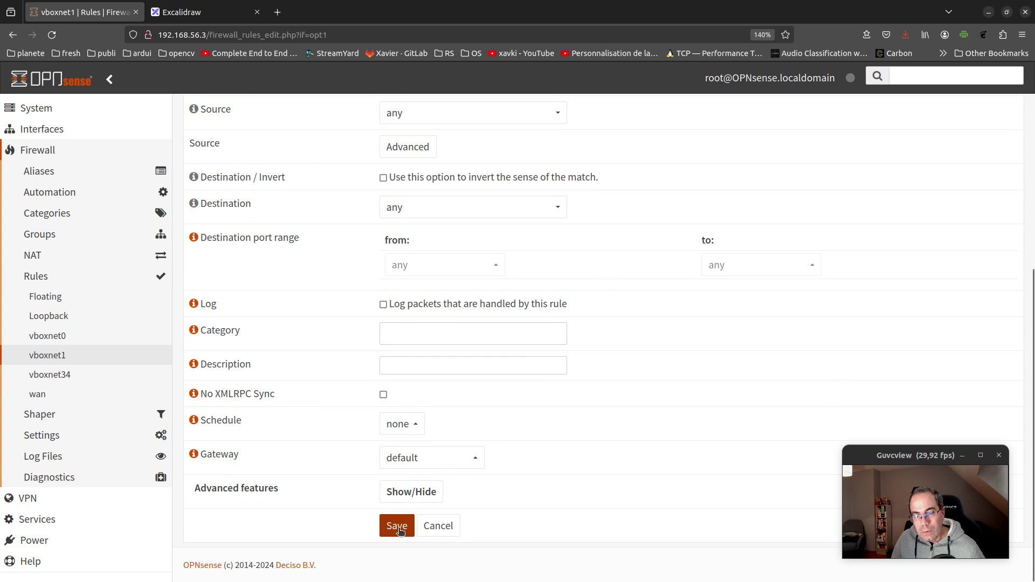
pyautogui.click(398, 528)
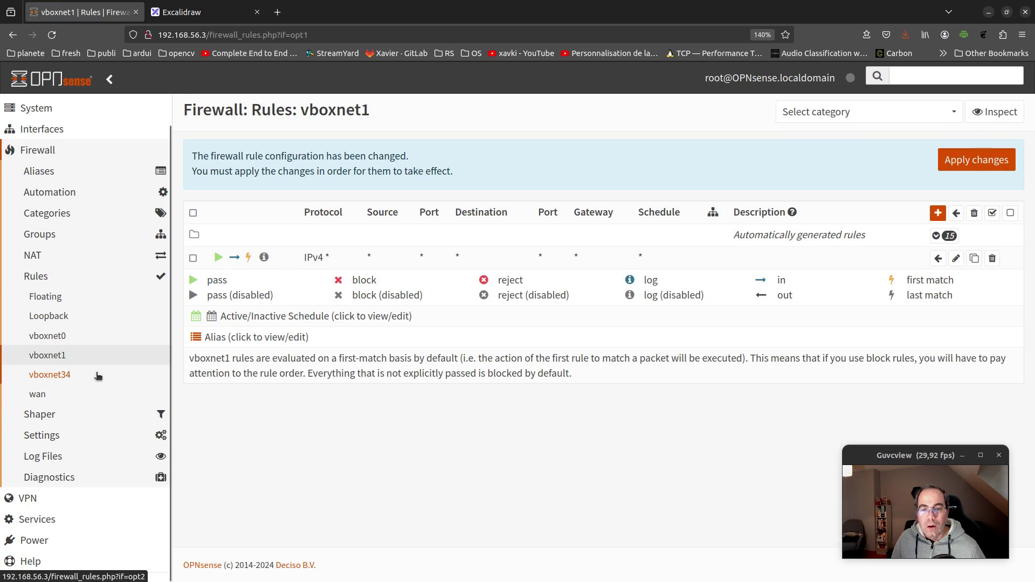
pyautogui.click(978, 160)
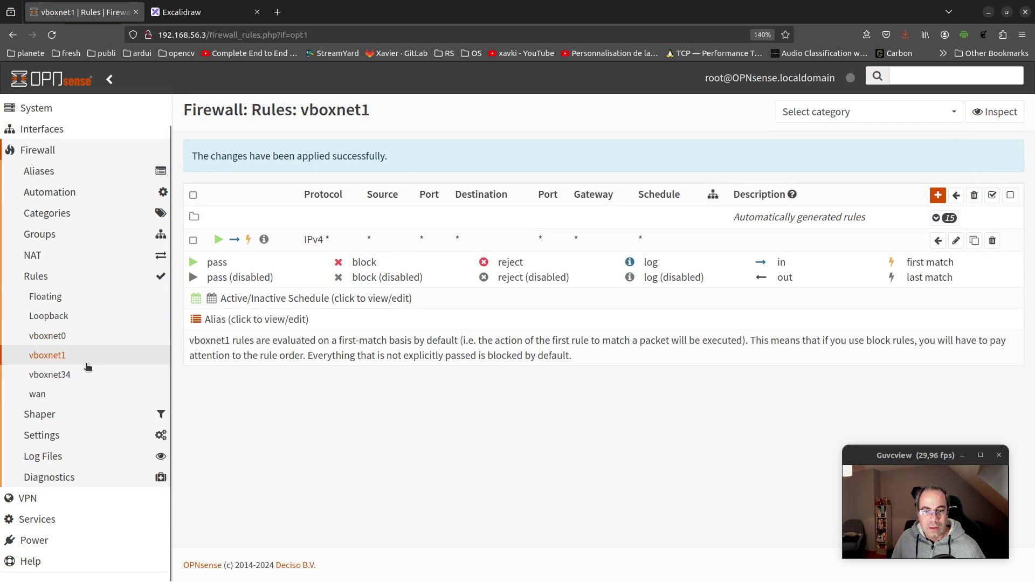
# Add a default Pass in IPv4 any rule on vboxnet34 and save it, leaving it unapplied
pyautogui.click(93, 374)
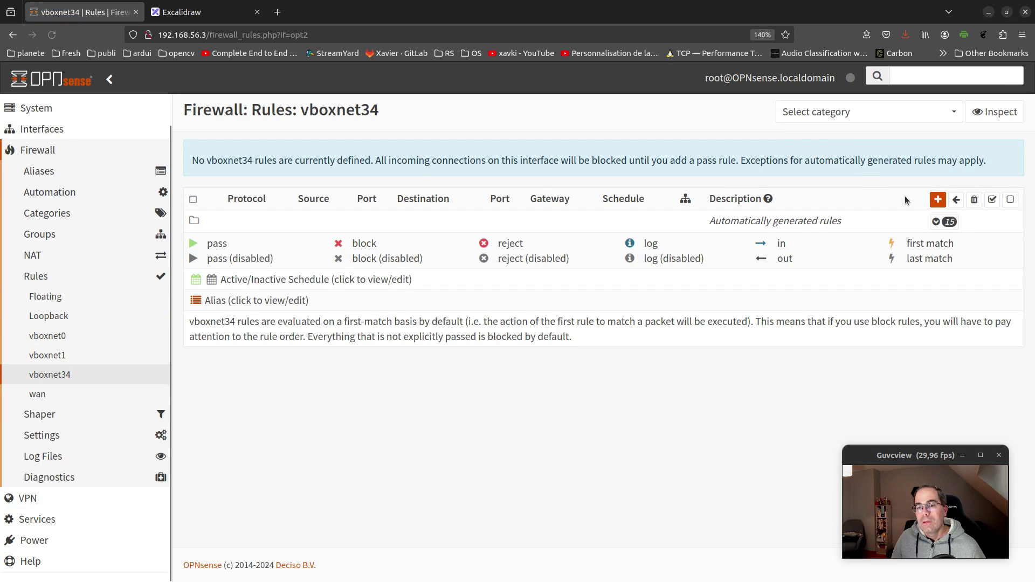
pyautogui.click(939, 199)
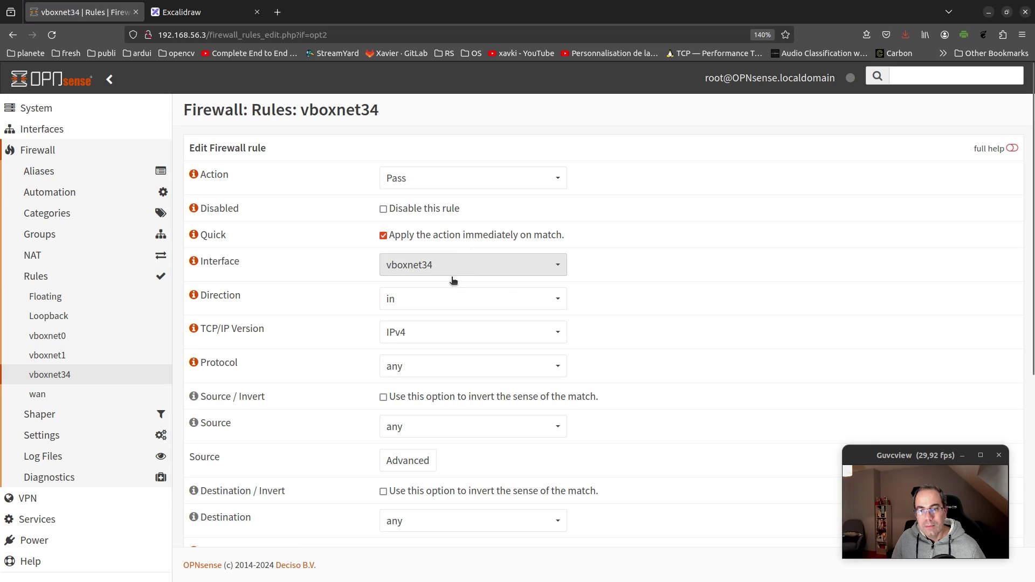
pyautogui.scroll(-2, 439, 219)
pyautogui.scroll(-5, 521, 393)
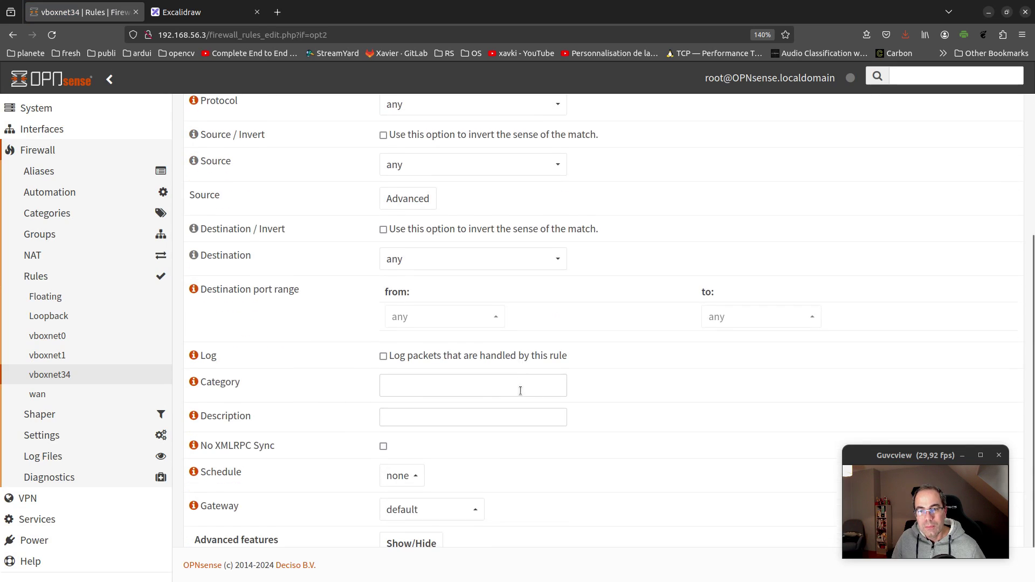
pyautogui.click(398, 526)
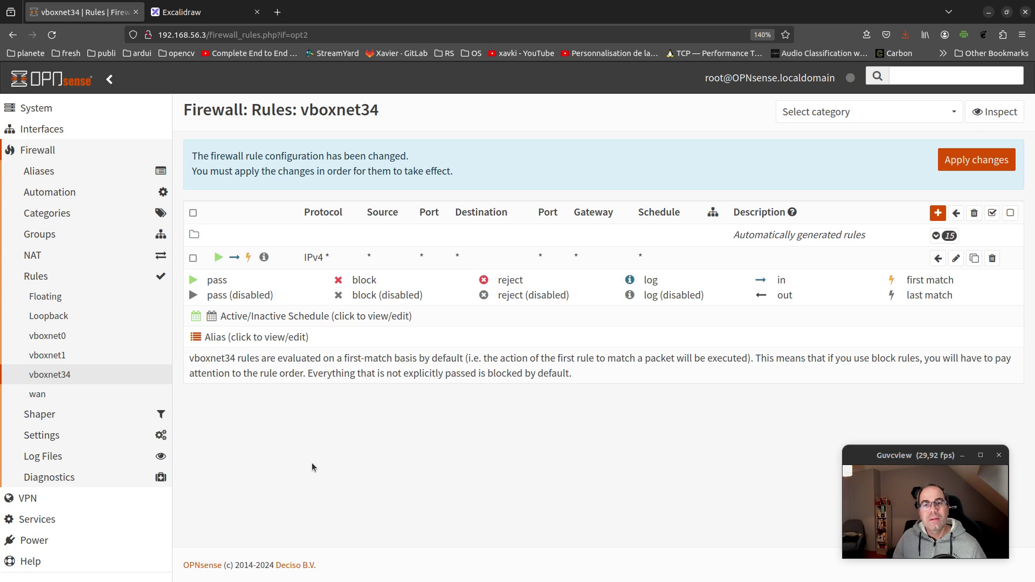
pyautogui.press('alt')
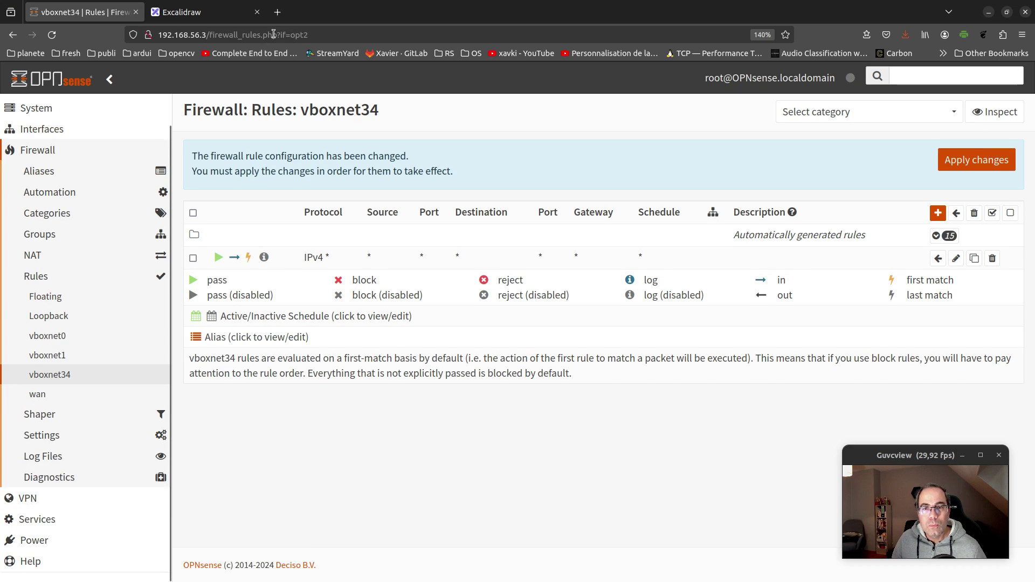
pyautogui.click(285, 16)
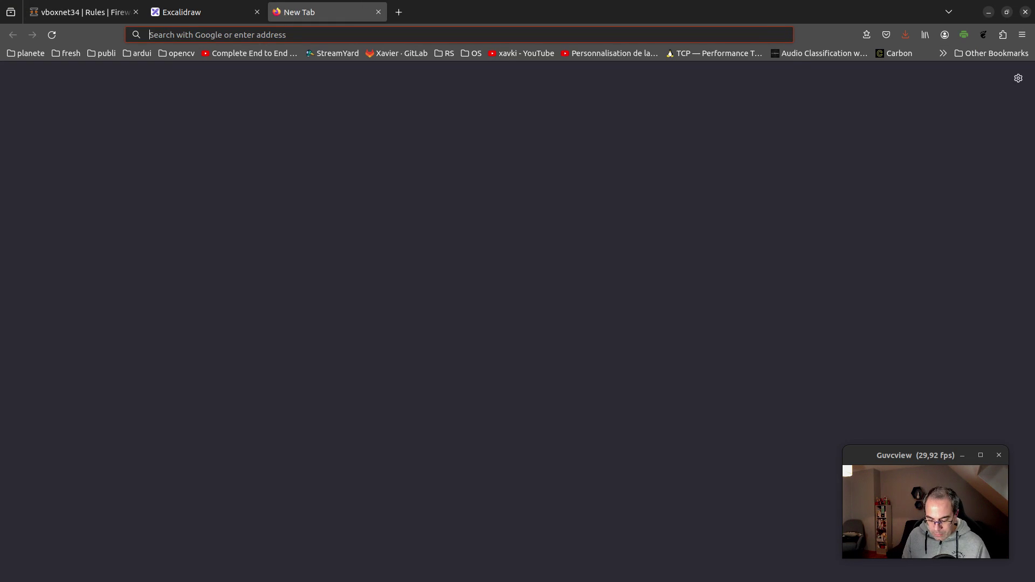
pyautogui.write('dowwload')
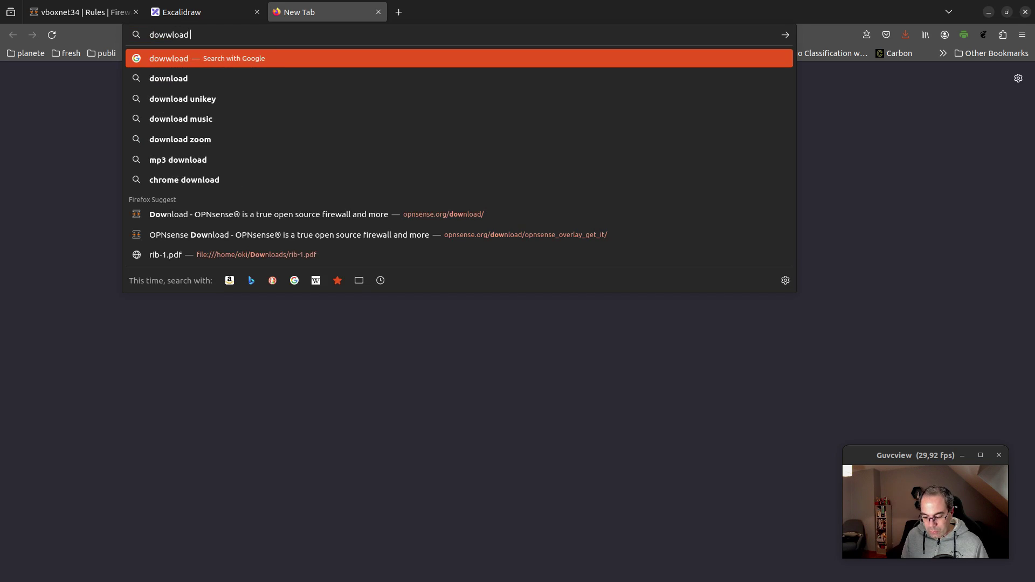
pyautogui.write(' ubuntu server')
pyautogui.press('Return')
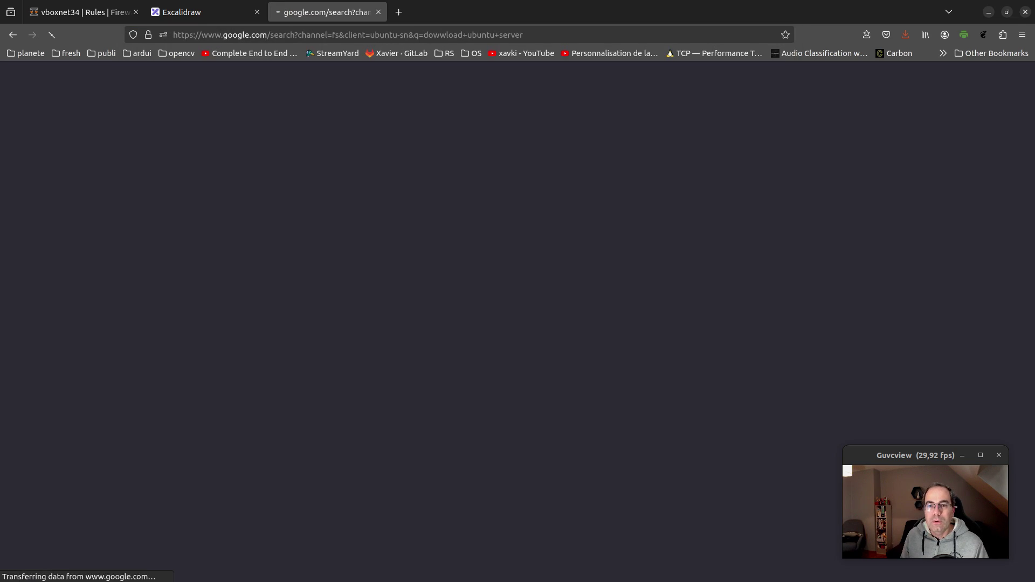
pyautogui.click(272, 223)
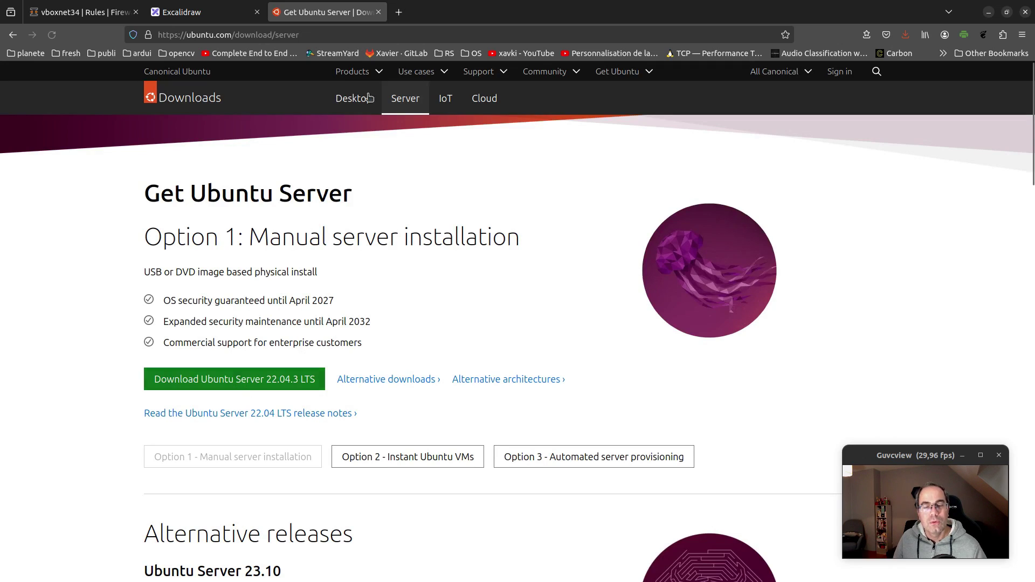
pyautogui.click(378, 12)
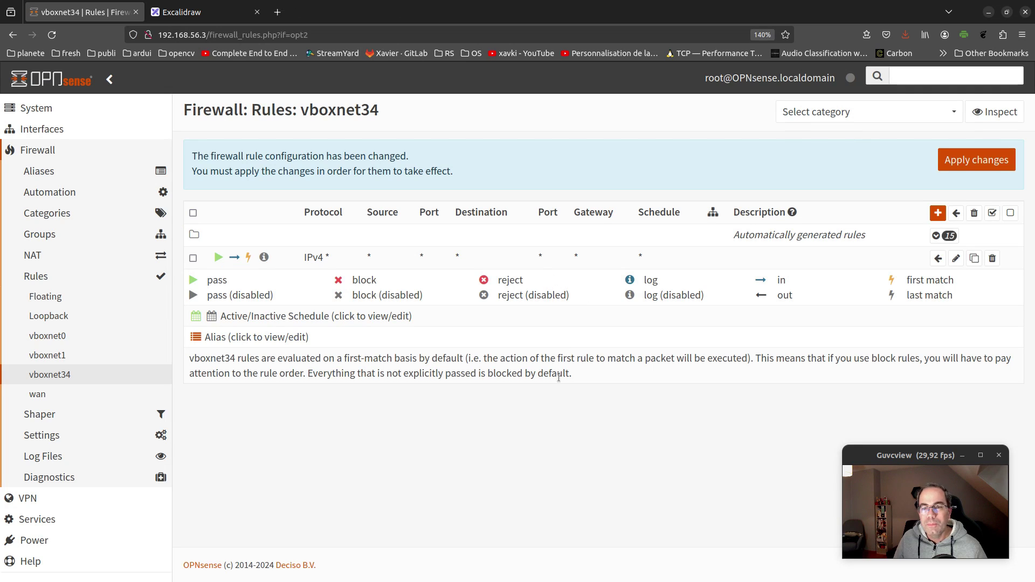
# In VirtualBox, start a new machine named vm1 of type Linux, Other Linux (64-bit)
pyautogui.hotkey('alt', 'Tab')
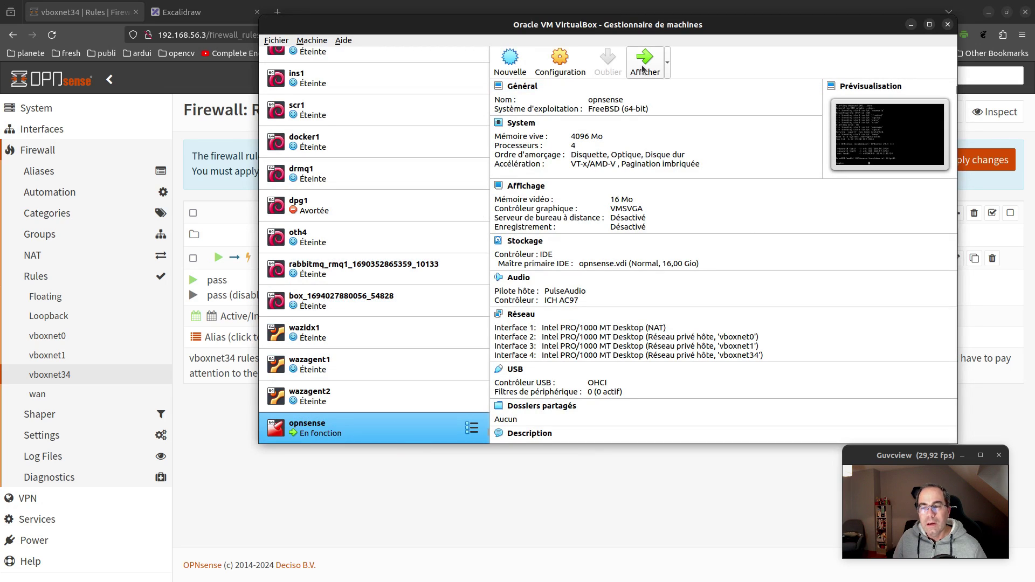
pyautogui.click(511, 56)
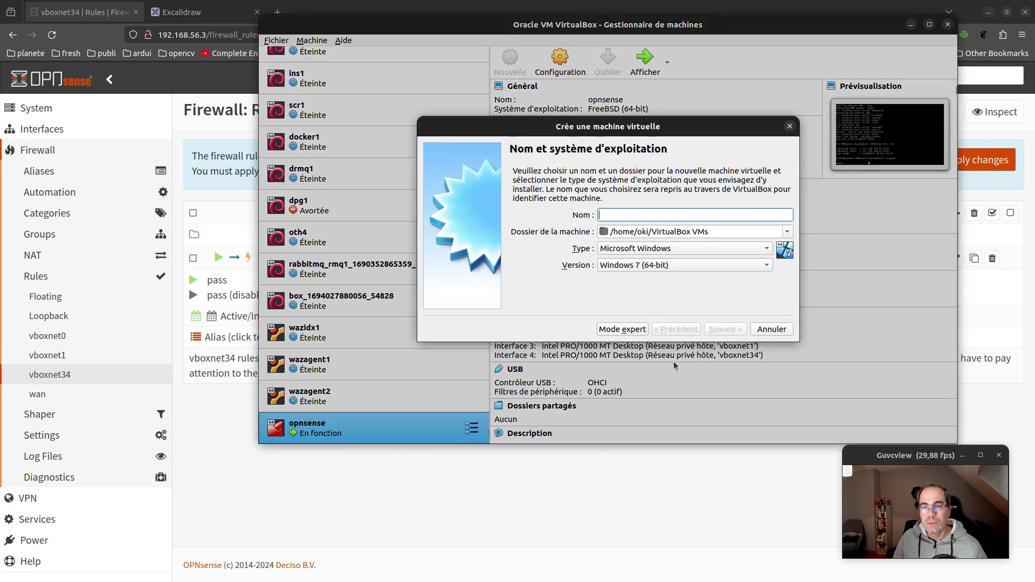
pyautogui.write('vm')
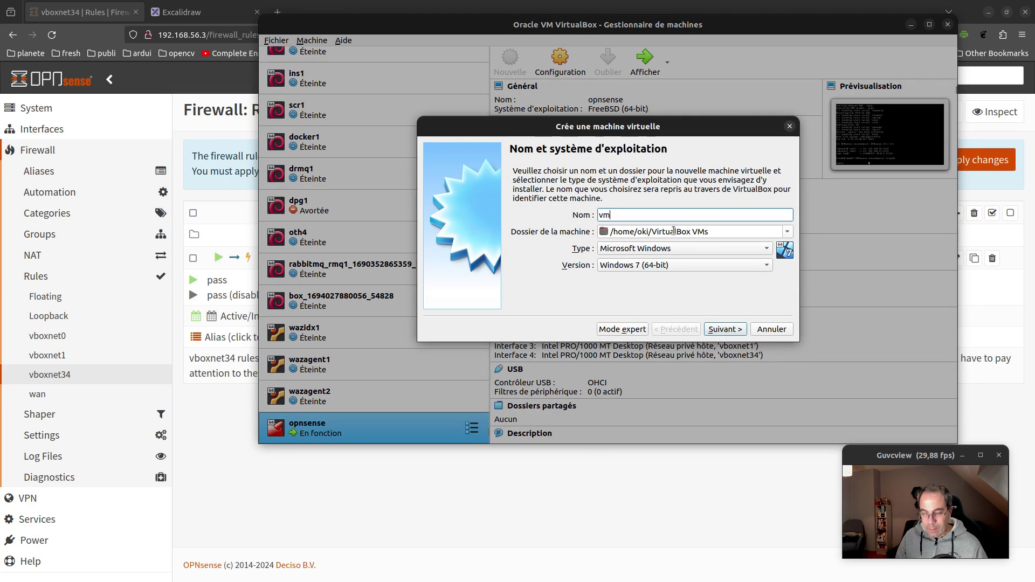
pyautogui.write('1')
pyautogui.click(692, 248)
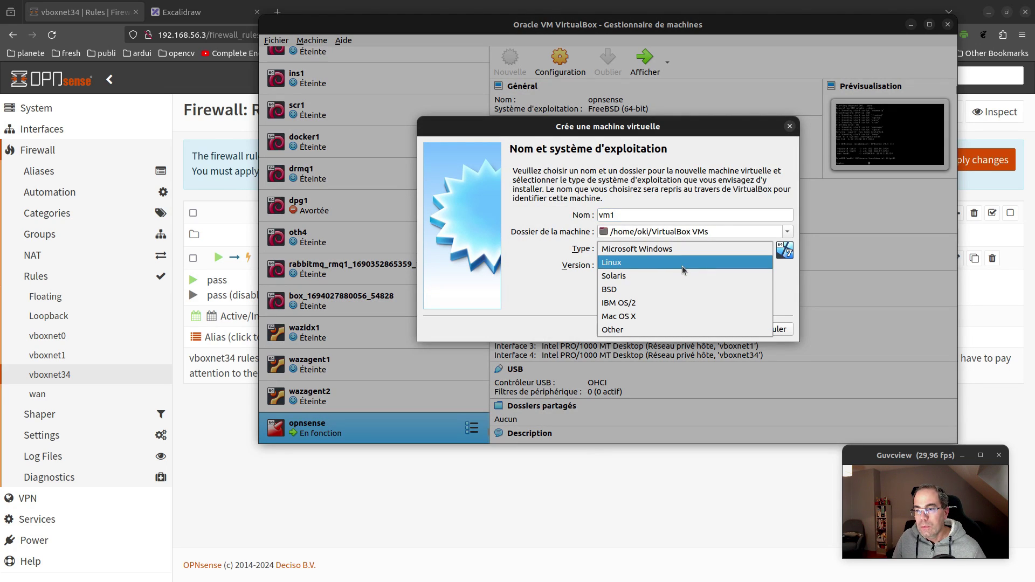
pyautogui.click(682, 267)
pyautogui.click(688, 270)
pyautogui.click(686, 427)
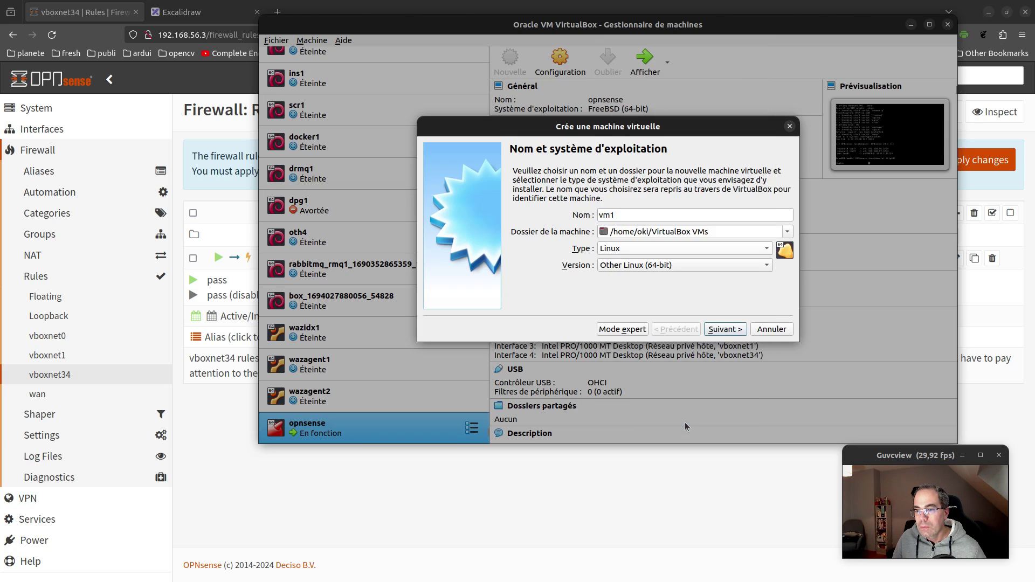
pyautogui.click(740, 334)
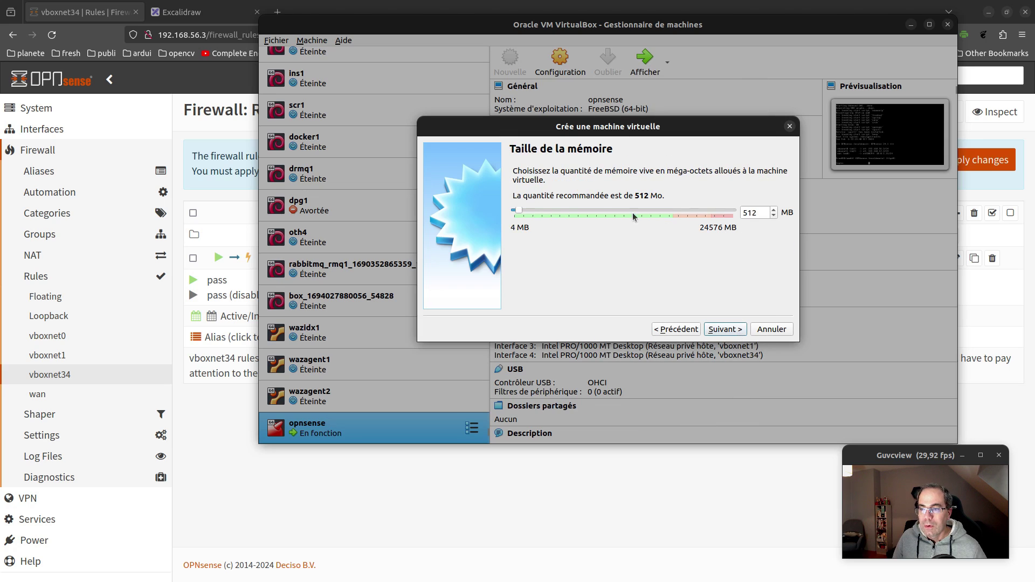
# Give vm1 1024 MB memory and a dynamically allocated 16 GB VDI disk, then create it
pyautogui.moveTo(757, 213); pyautogui.dragTo(743, 213)
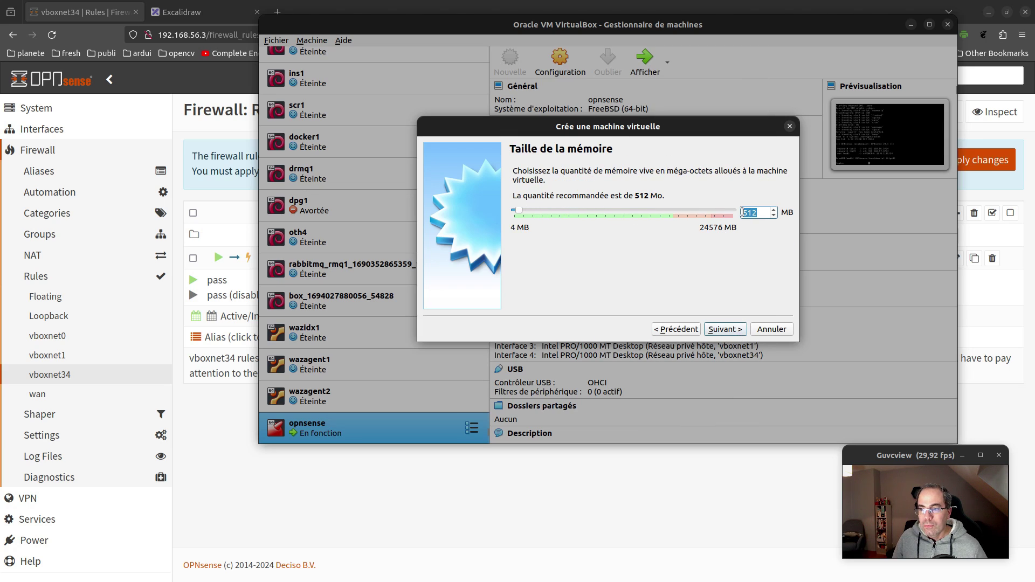
pyautogui.write('10')
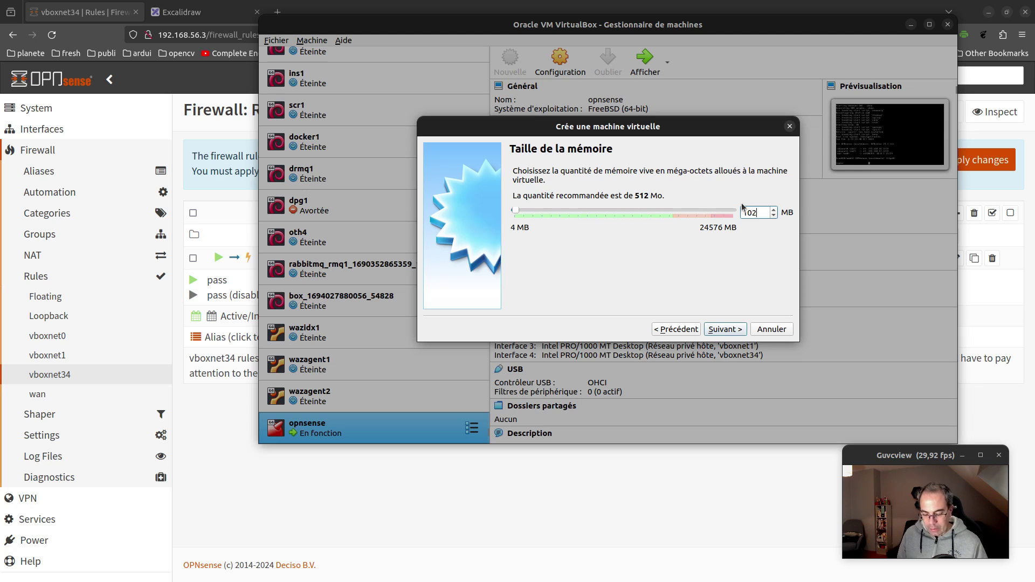
pyautogui.write('24')
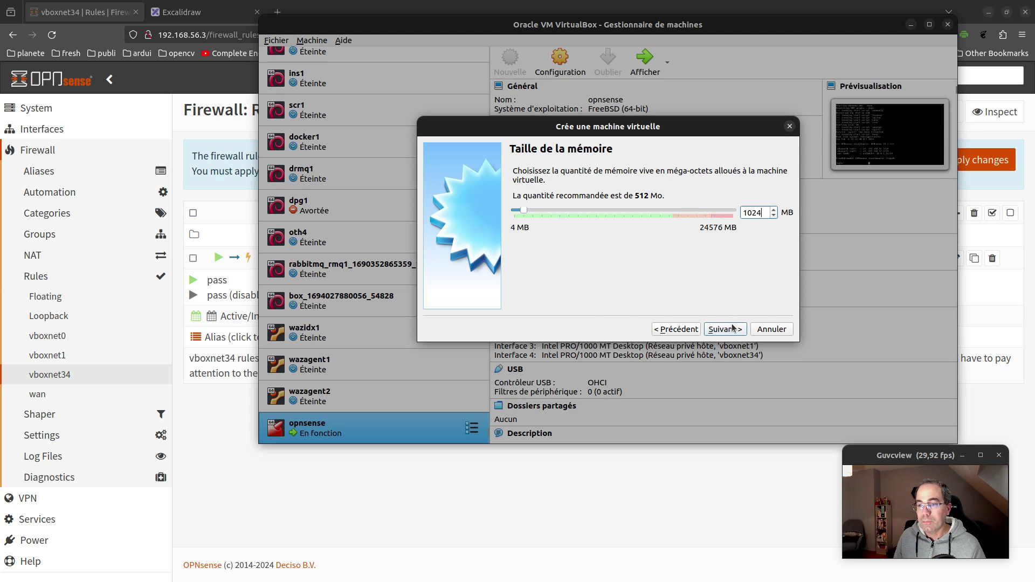
pyautogui.click(733, 329)
pyautogui.click(733, 329)
pyautogui.click(757, 339)
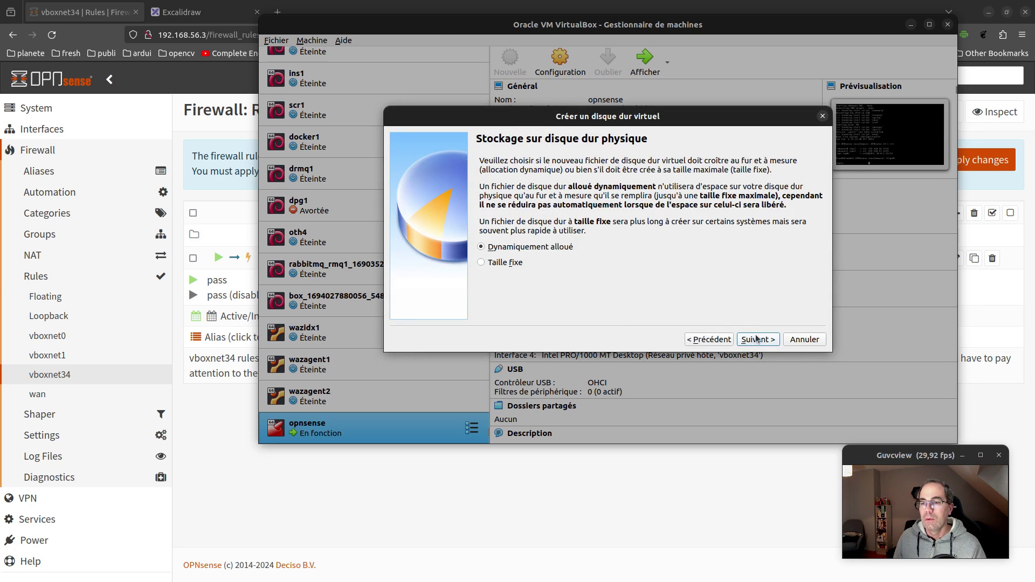
pyautogui.click(756, 339)
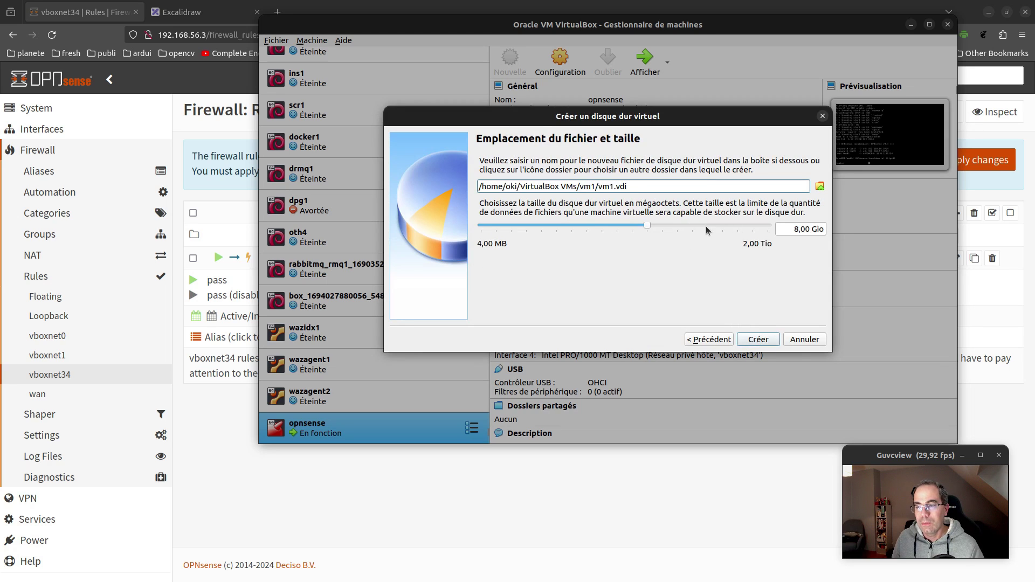
pyautogui.click(663, 224)
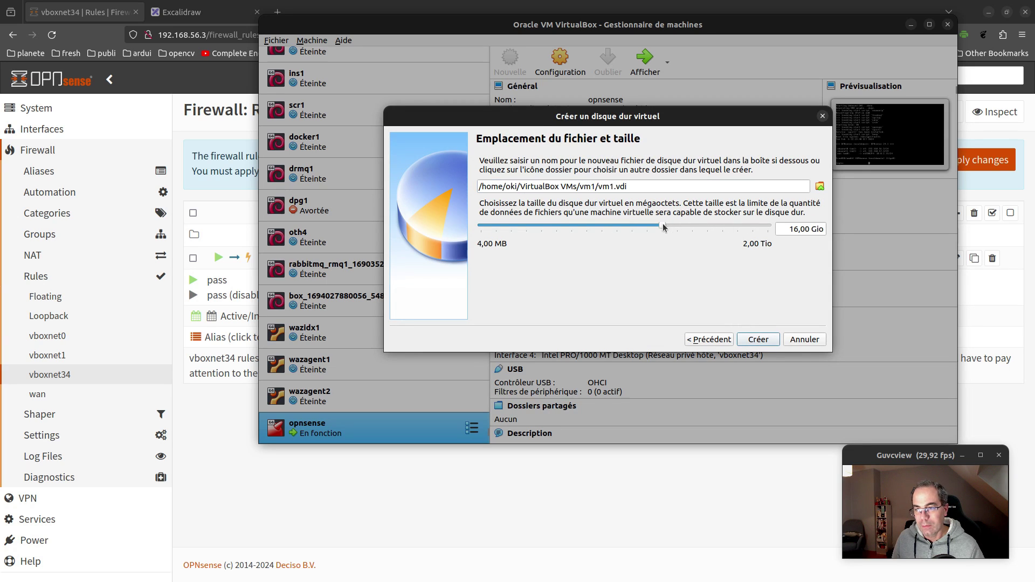
pyautogui.click(776, 342)
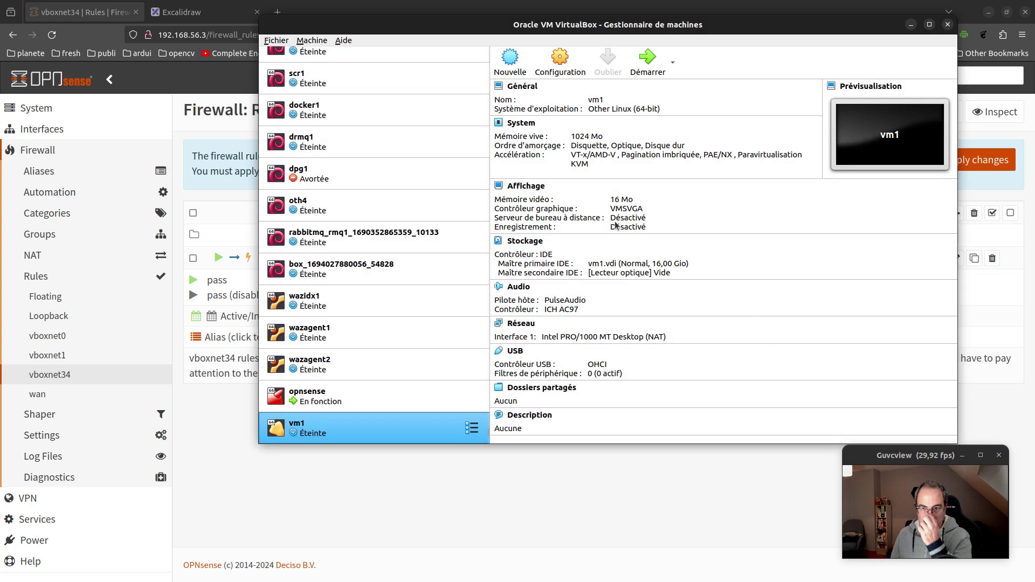
# Attach vm1's Adapter 1 to the host-only network vboxnet1
pyautogui.click(557, 61)
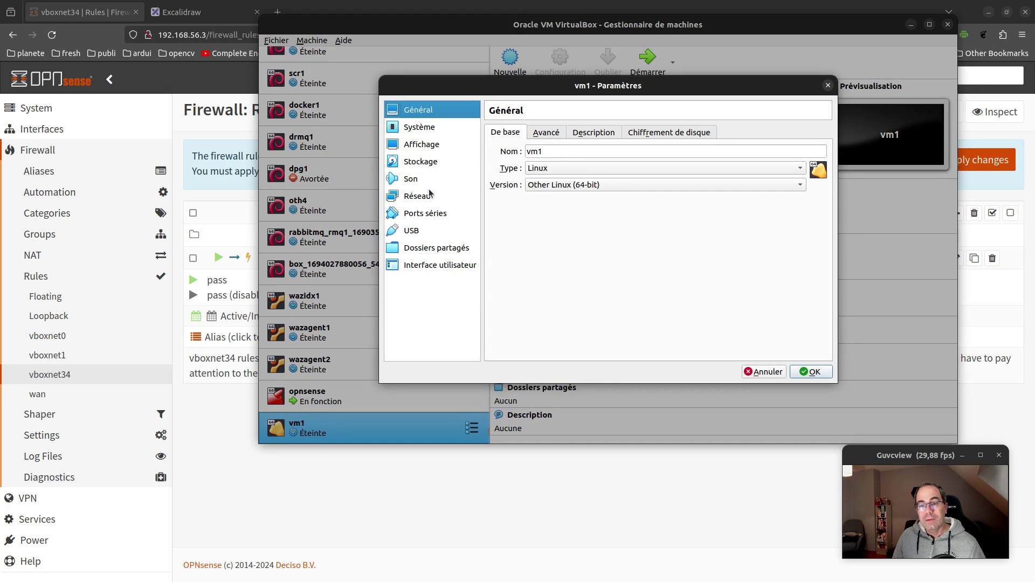
pyautogui.click(426, 197)
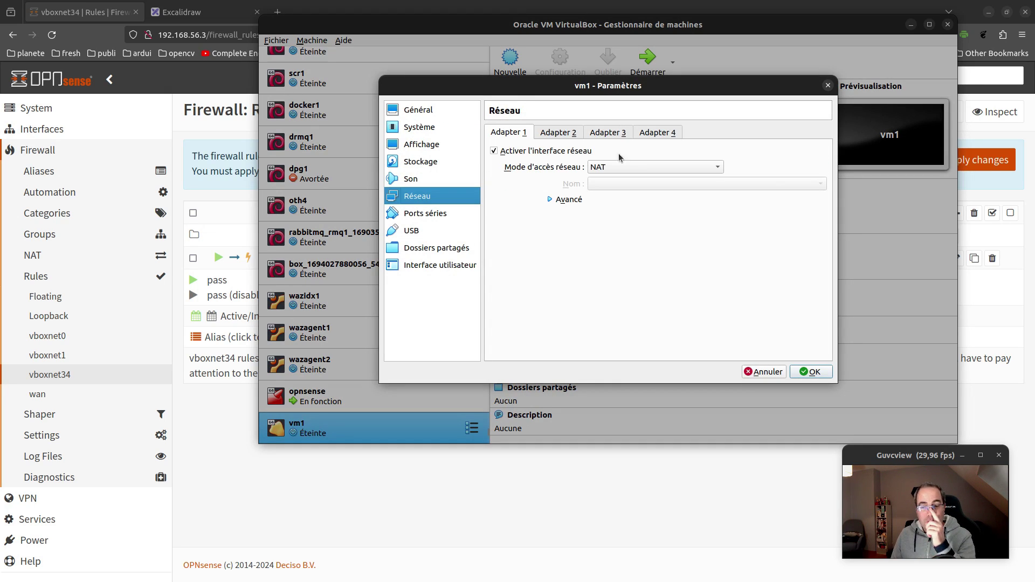
pyautogui.click(618, 167)
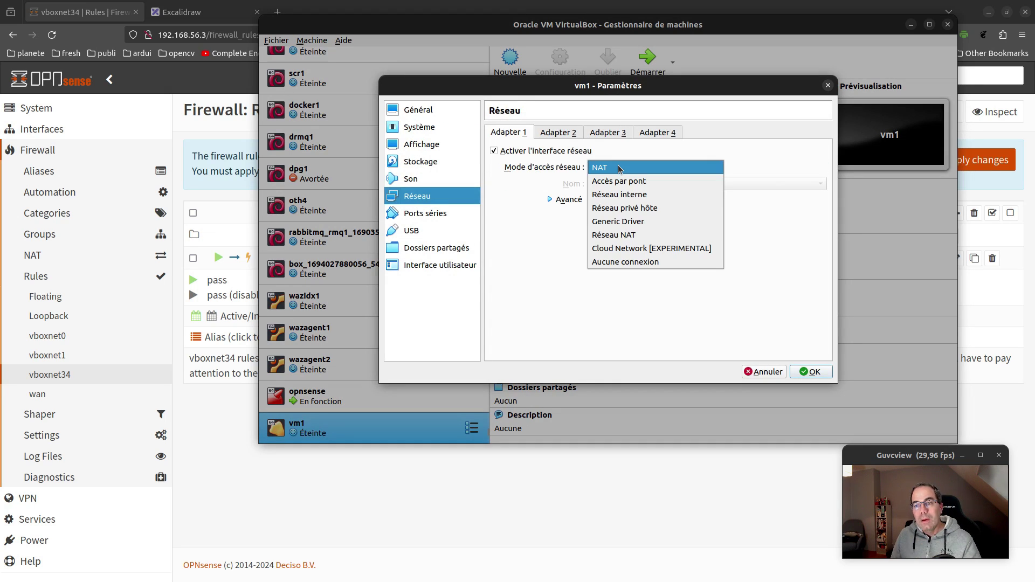
pyautogui.click(626, 208)
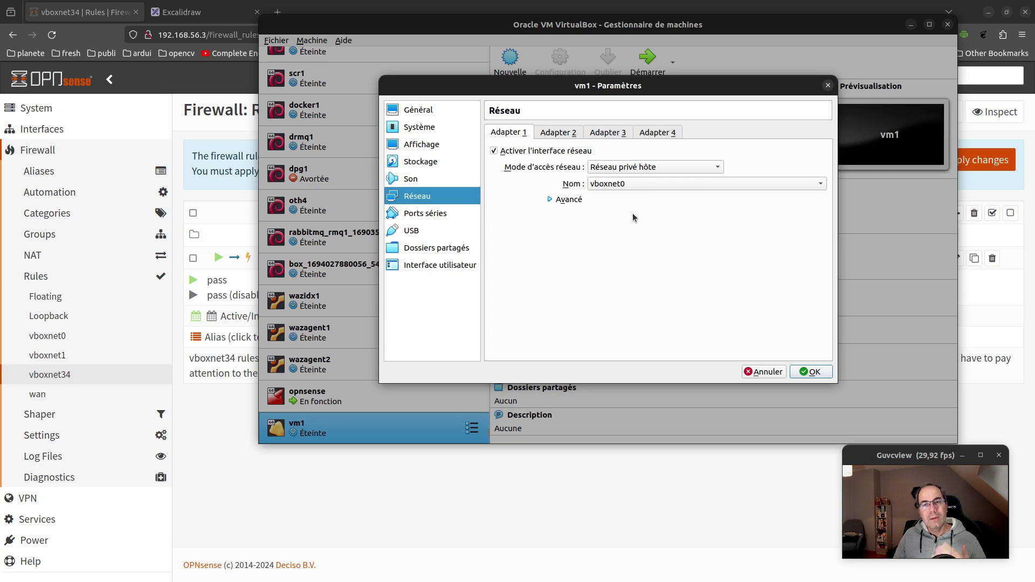
pyautogui.click(633, 186)
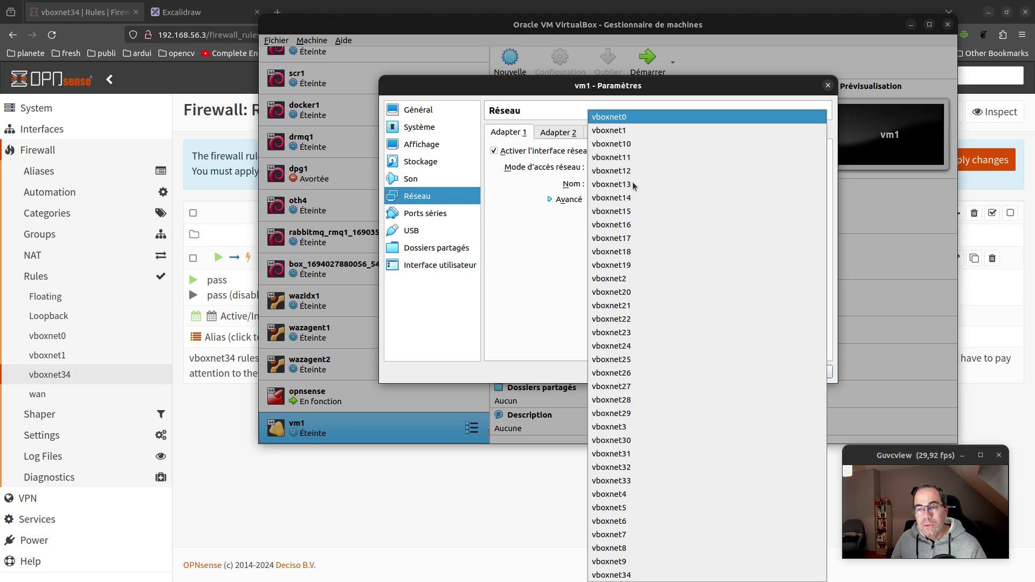
pyautogui.click(625, 130)
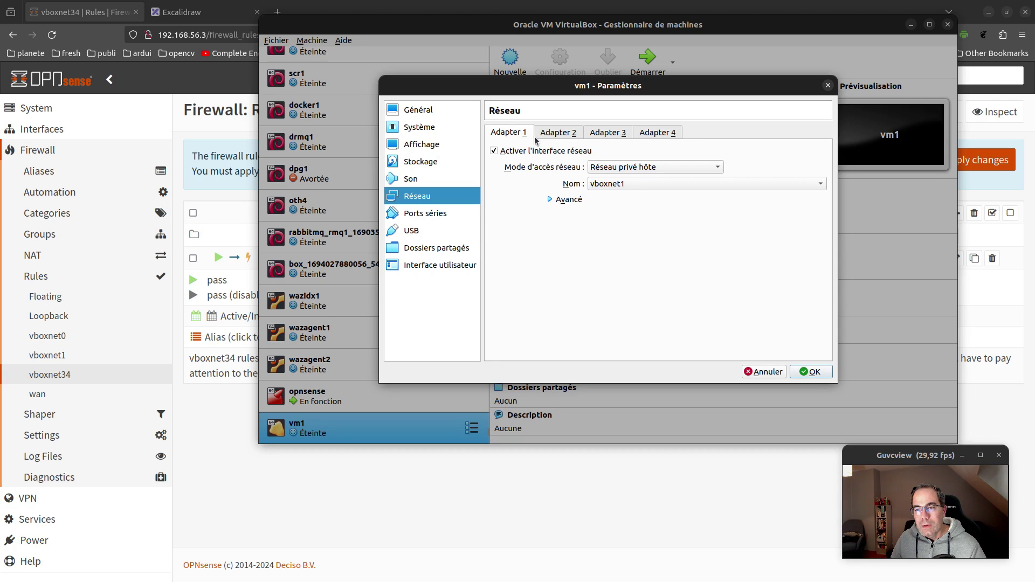
# Load ubuntu-22.04.3-live-server-amd64.iso into vm1's empty optical drive and save the settings
pyautogui.click(412, 162)
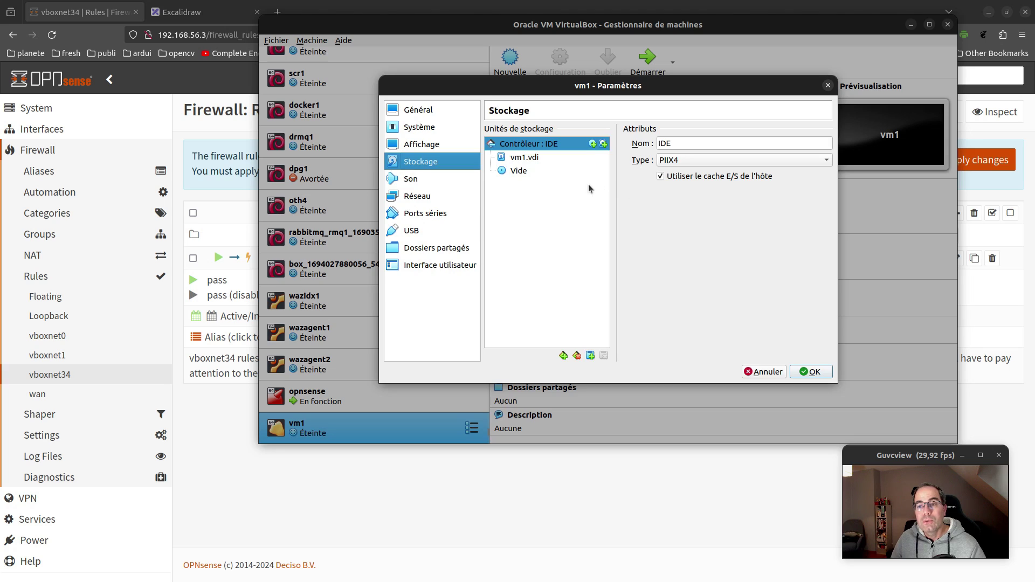
pyautogui.click(573, 172)
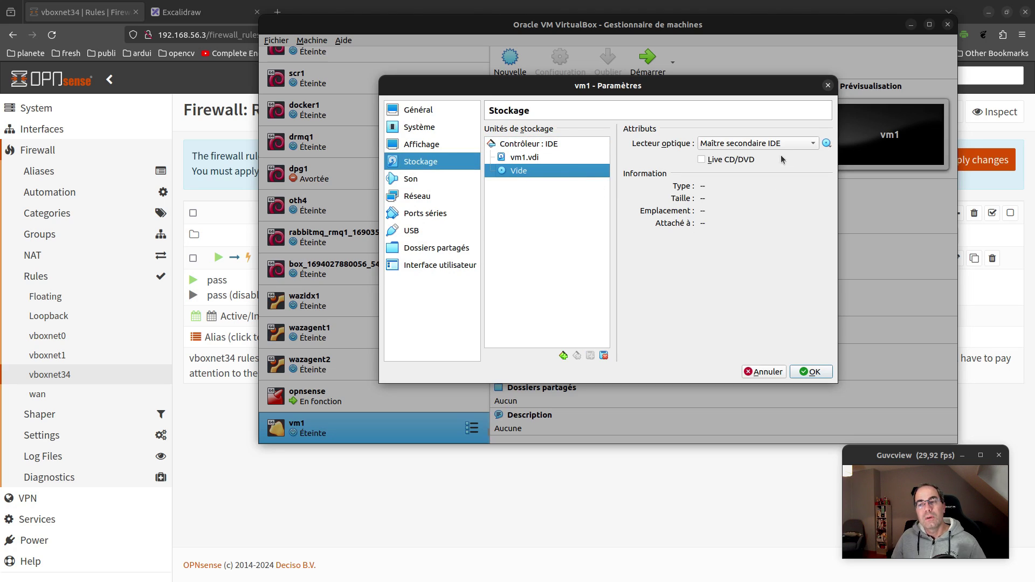
pyautogui.click(826, 144)
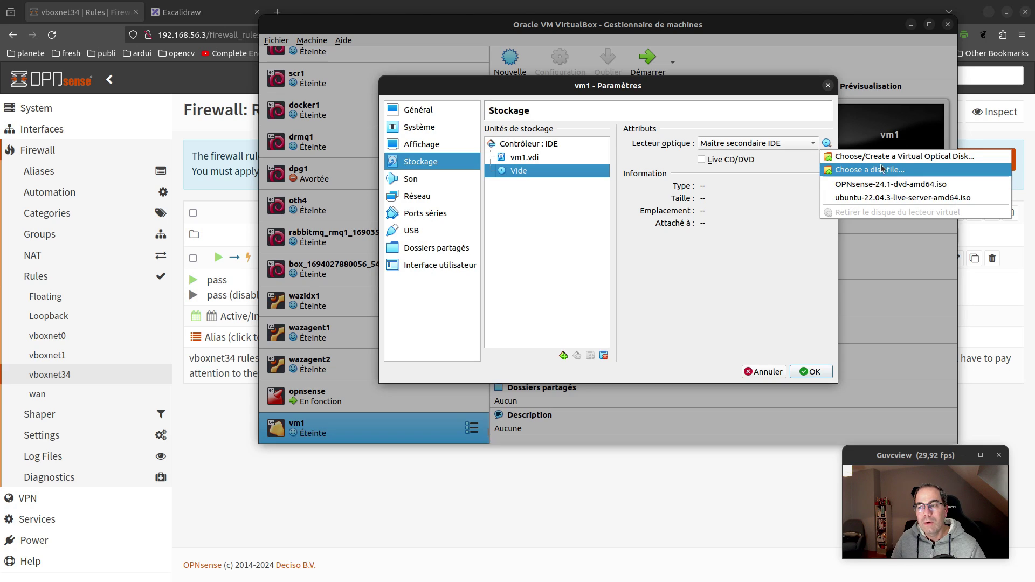
pyautogui.click(909, 198)
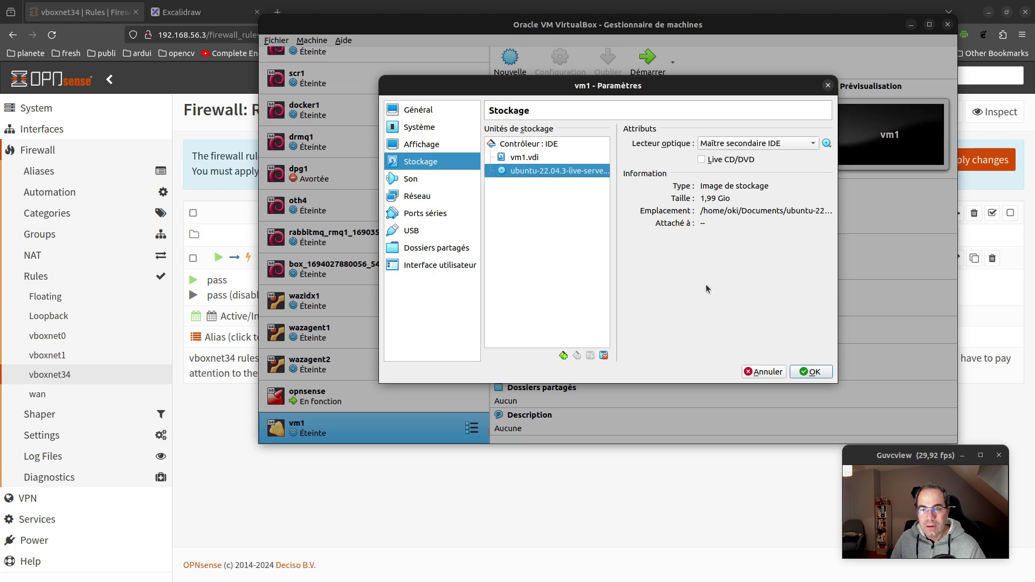
pyautogui.click(807, 372)
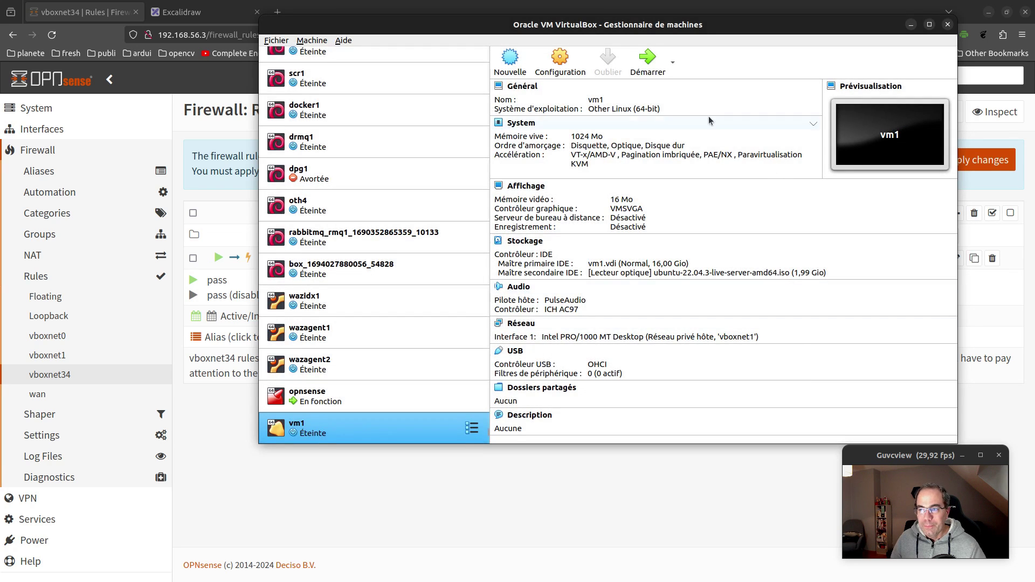
# Start vm1, boot 'Try or Install Ubuntu Server' from GRUB, and raise the VirtualBox Manager
pyautogui.click(646, 56)
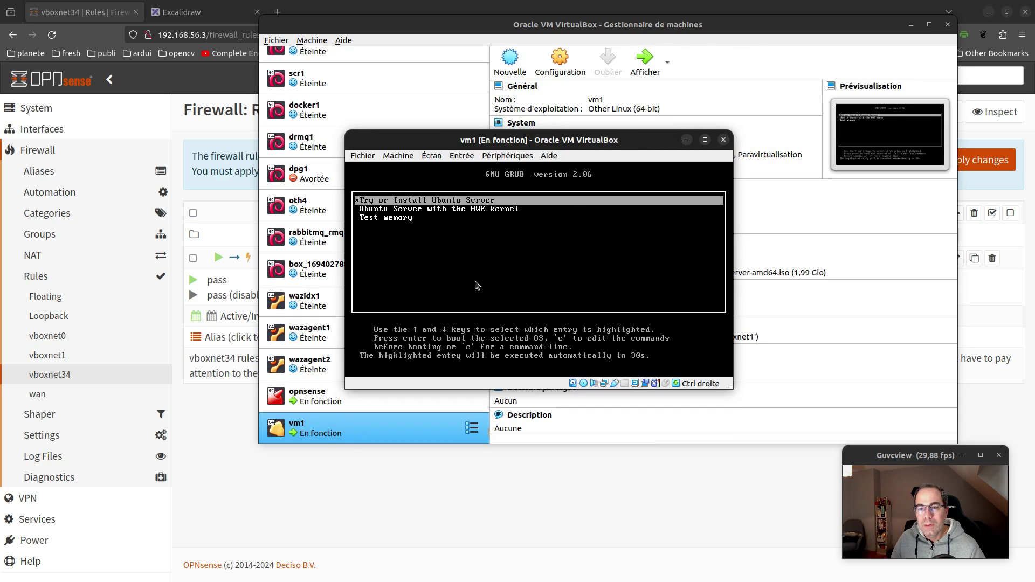
pyautogui.click(491, 270)
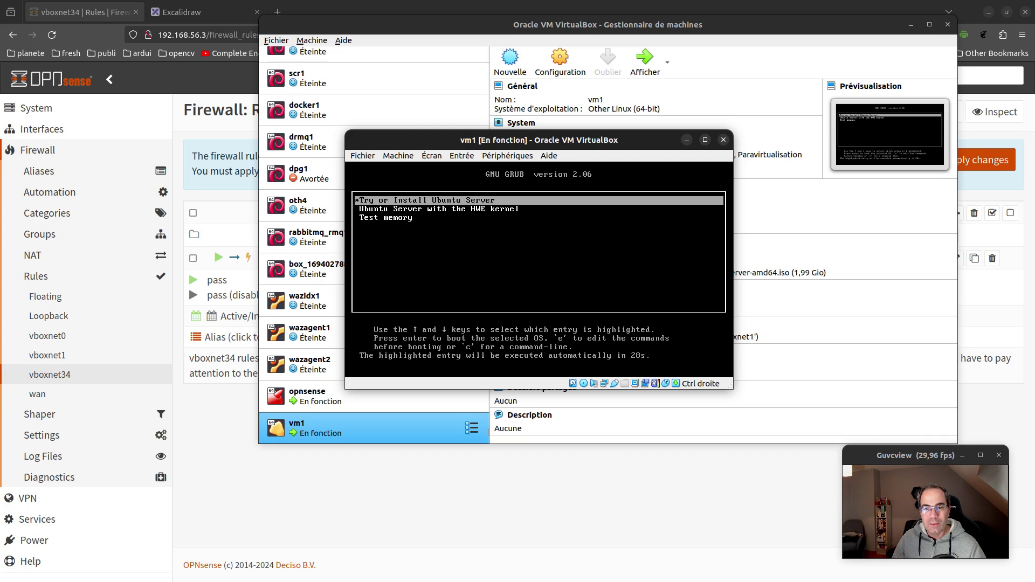
pyautogui.press('Return')
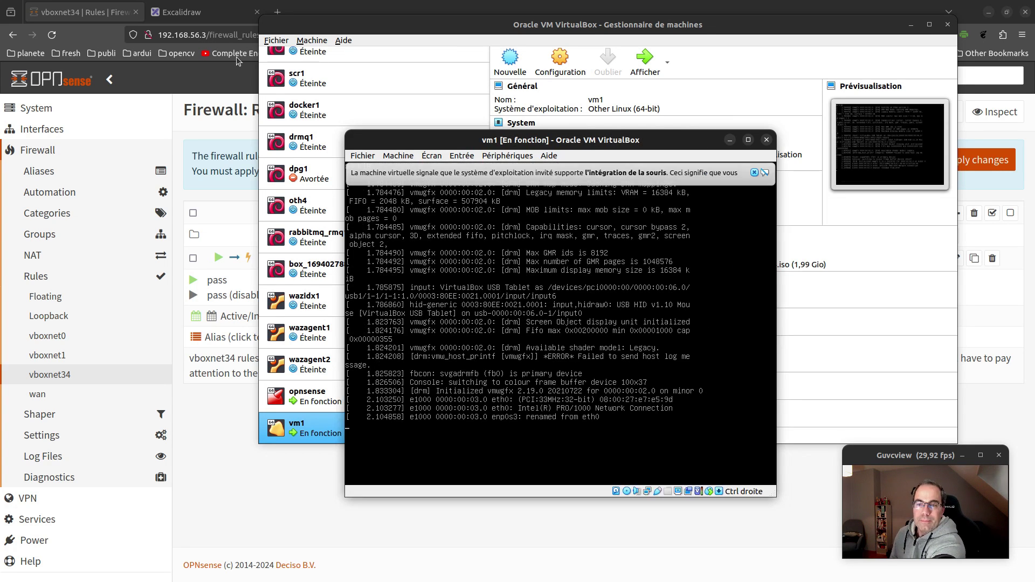
pyautogui.click(737, 25)
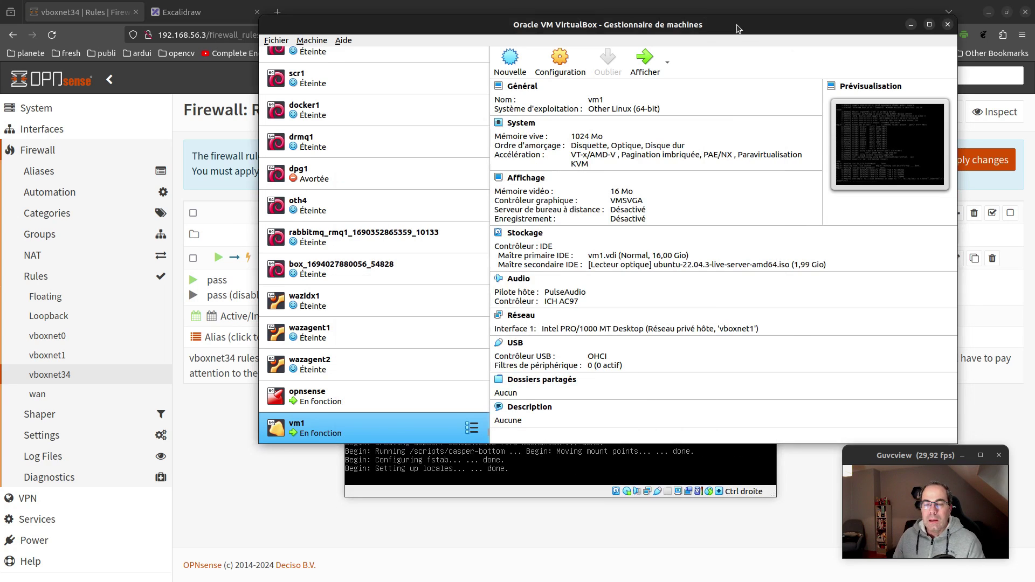
# Start a new machine named vm2 of type Linux, Other Linux (64-bit)
pyautogui.click(511, 55)
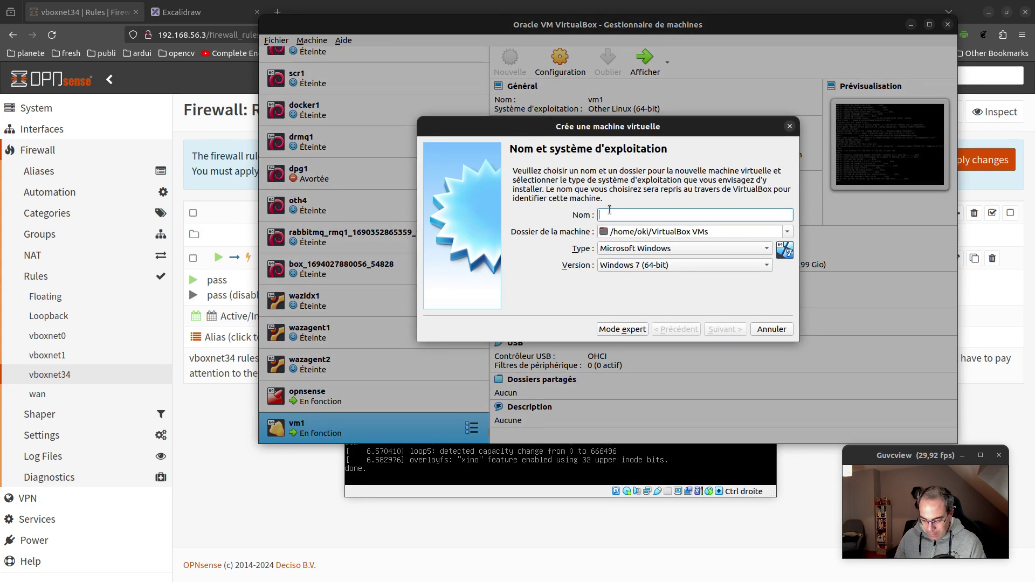
pyautogui.write('vm2')
pyautogui.click(680, 247)
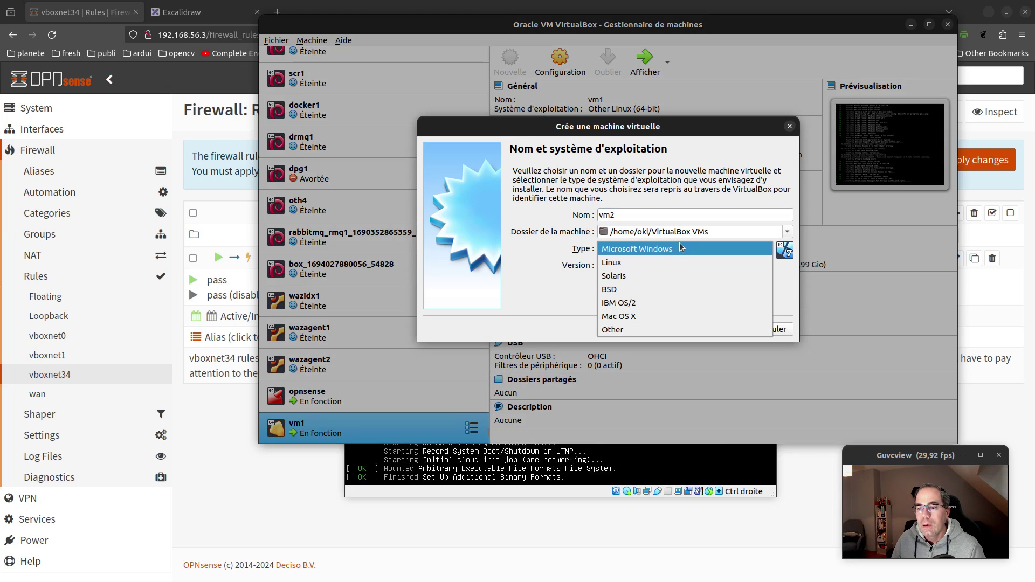
pyautogui.click(674, 263)
pyautogui.click(692, 270)
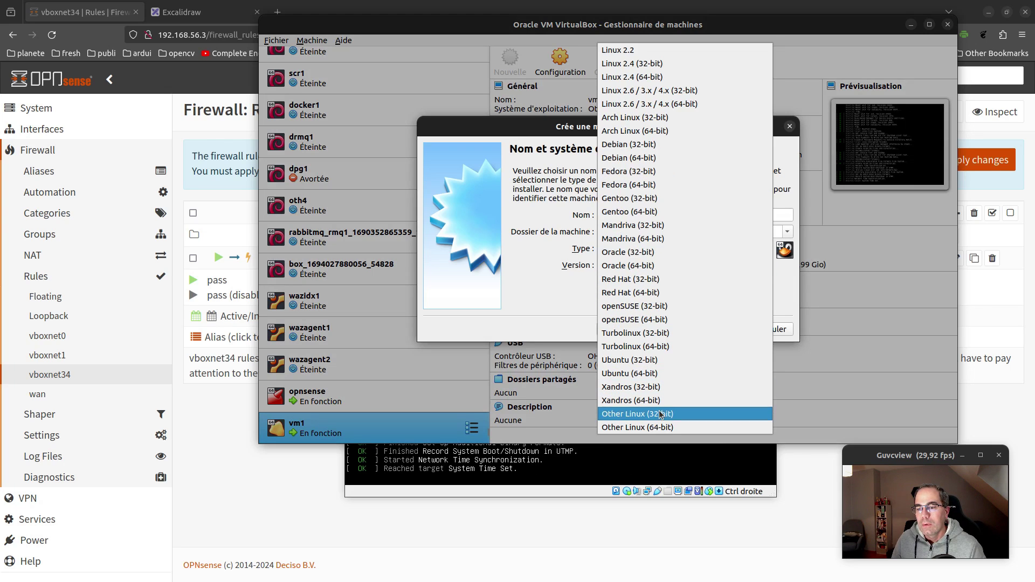
pyautogui.click(675, 427)
pyautogui.click(735, 330)
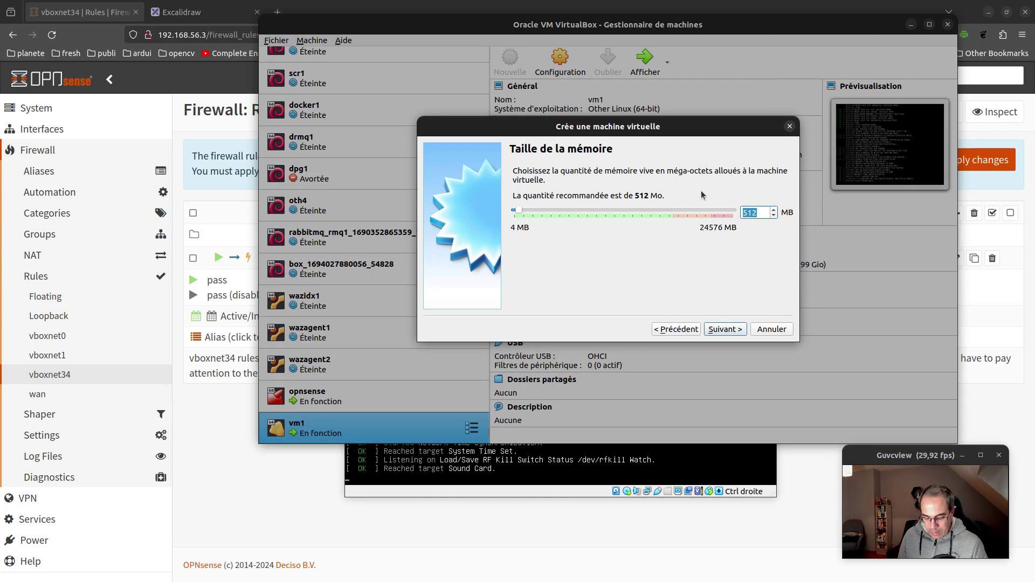
# Give vm2 1024 MB memory and a new 16,00 Gio VDI disk, then create it
pyautogui.write('1024')
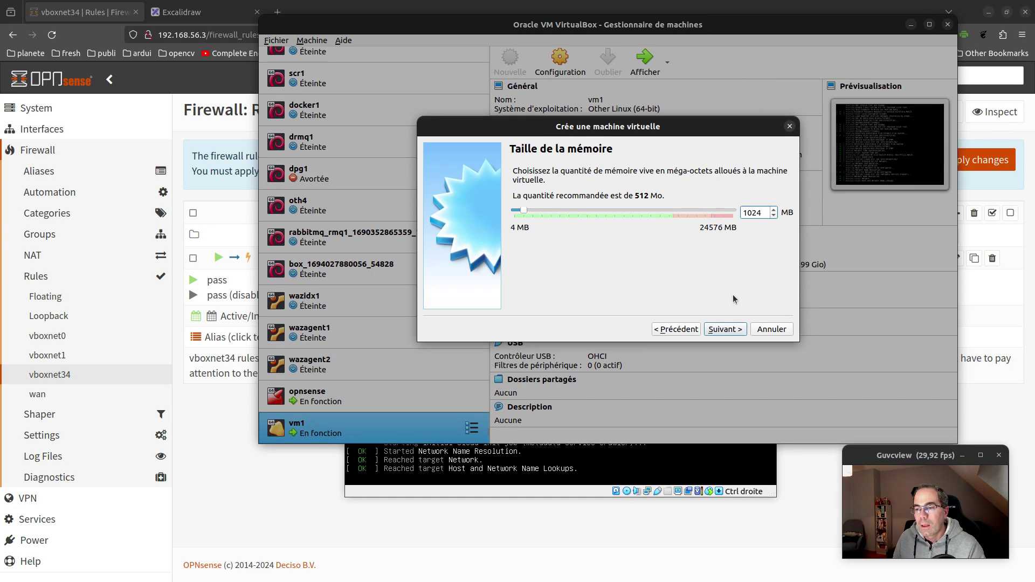
pyautogui.click(737, 331)
pyautogui.click(737, 330)
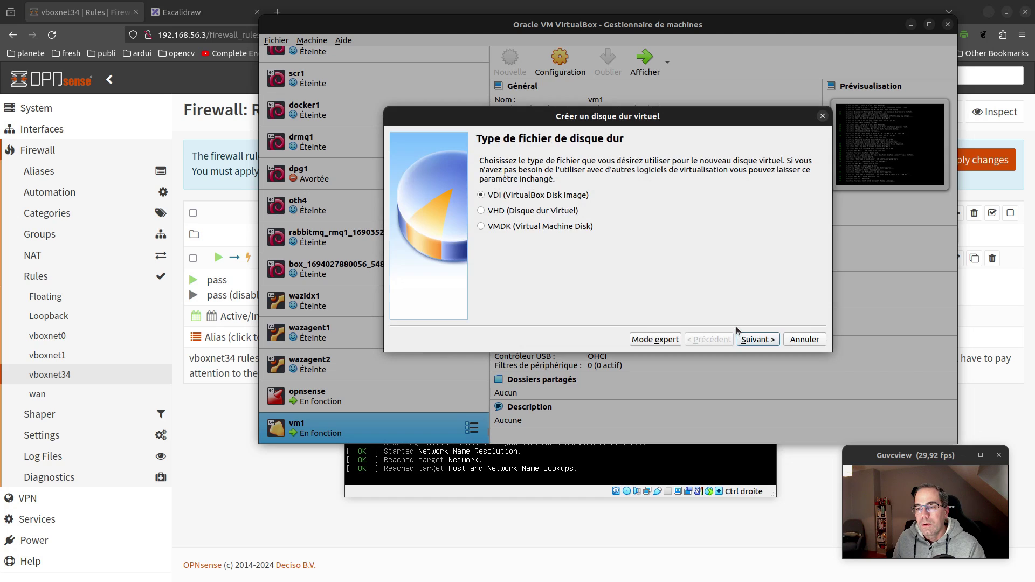
pyautogui.click(755, 339)
pyautogui.click(758, 340)
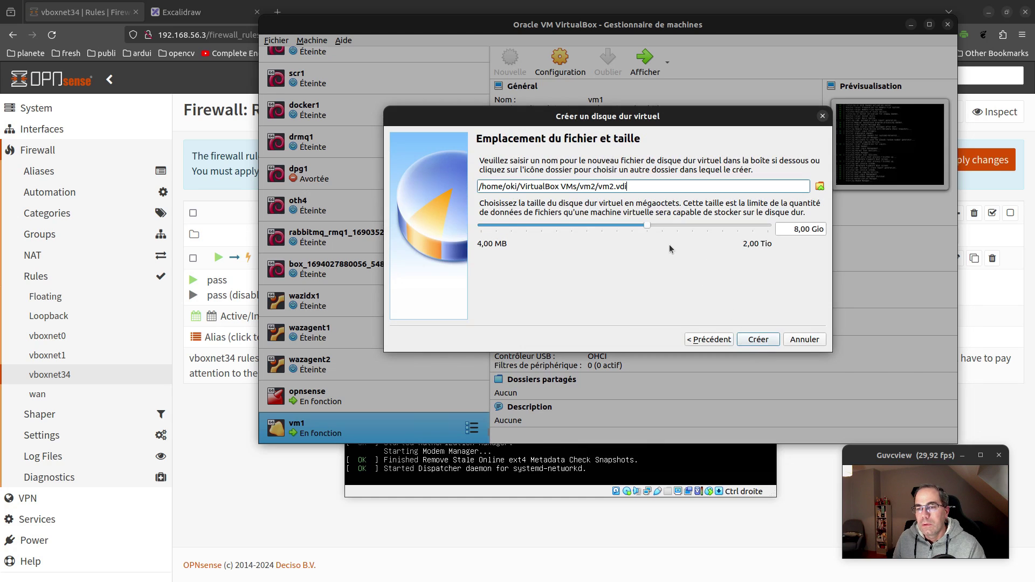
pyautogui.moveTo(659, 225); pyautogui.dragTo(663, 224)
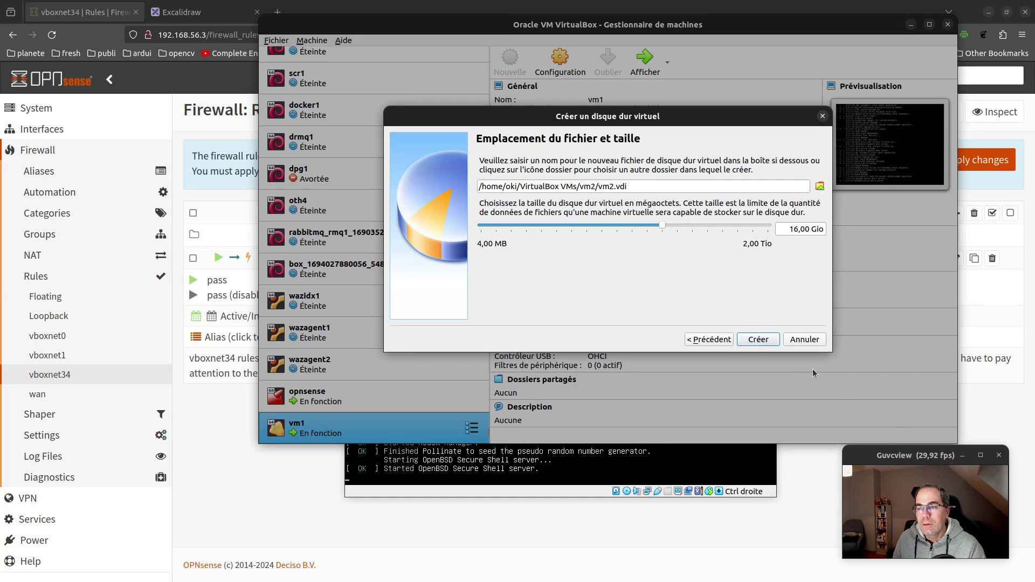
pyautogui.click(774, 340)
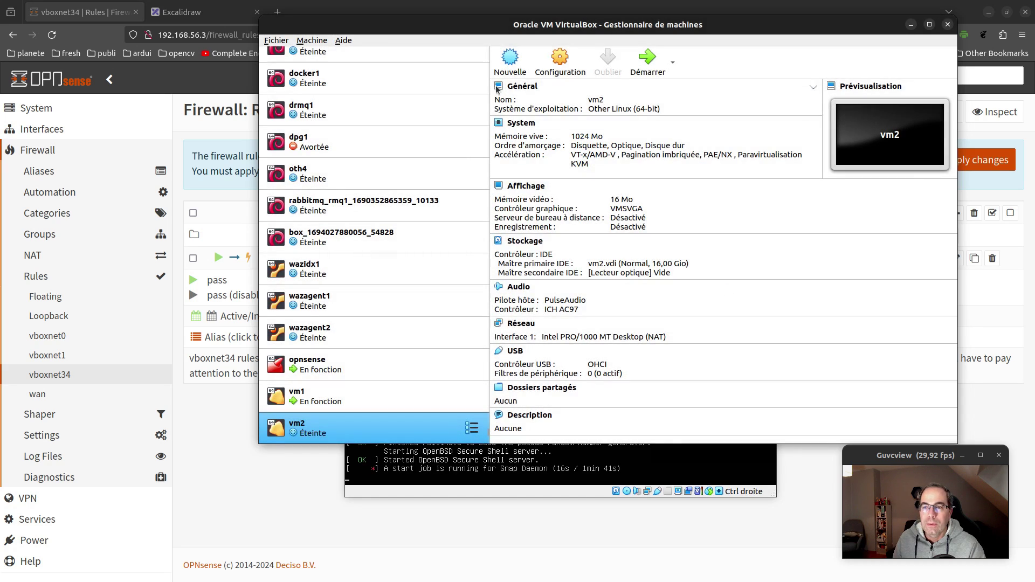
# Attach vm2's network adapter to the host-only network vboxnet34 and save
pyautogui.click(561, 61)
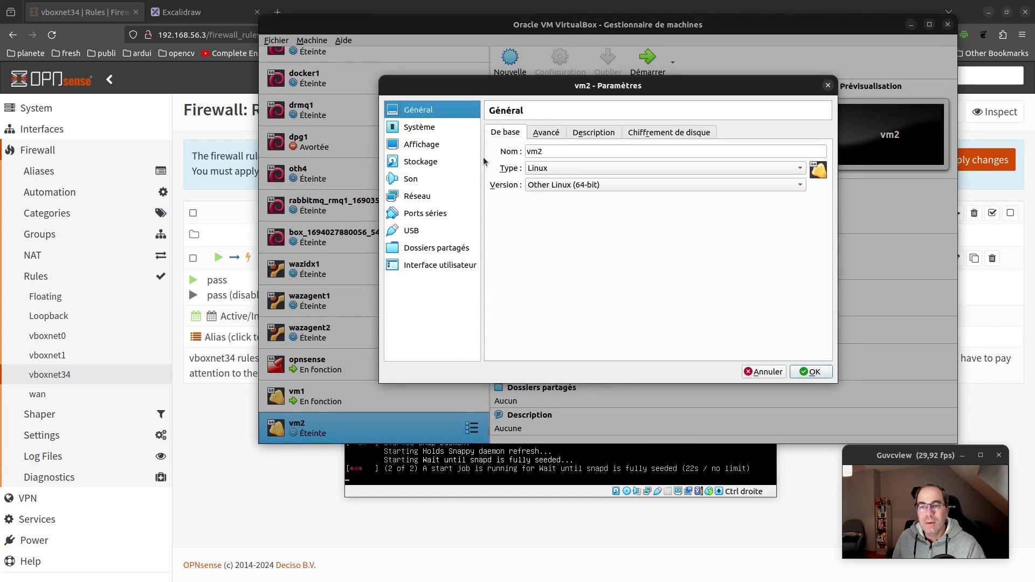
pyautogui.click(430, 195)
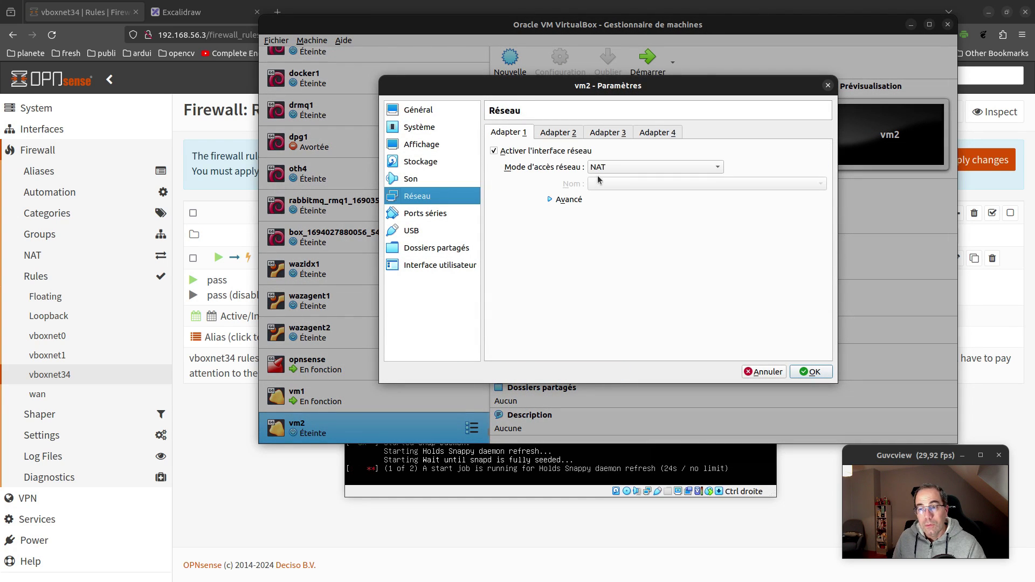
pyautogui.click(614, 165)
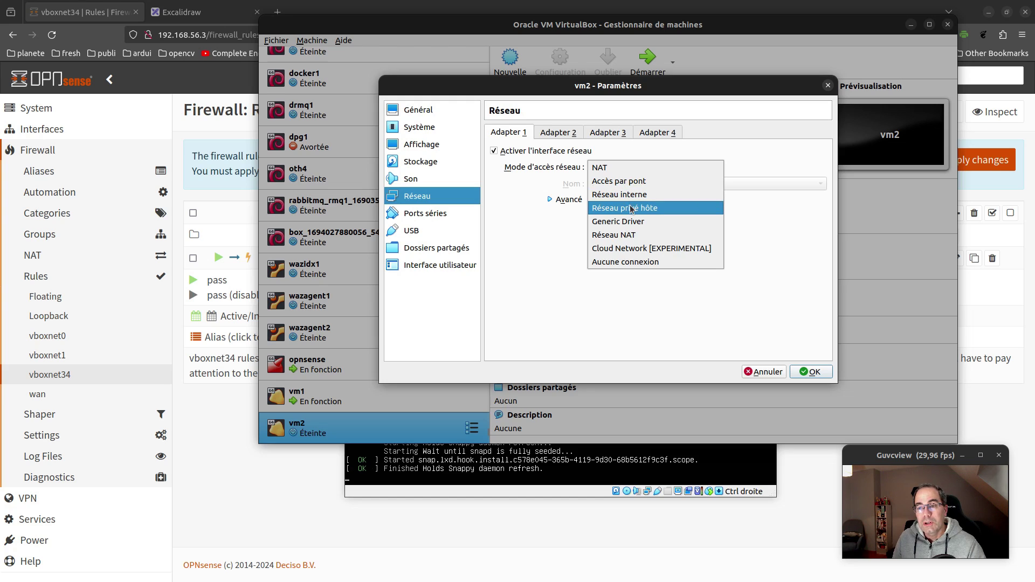
pyautogui.click(626, 207)
pyautogui.click(631, 185)
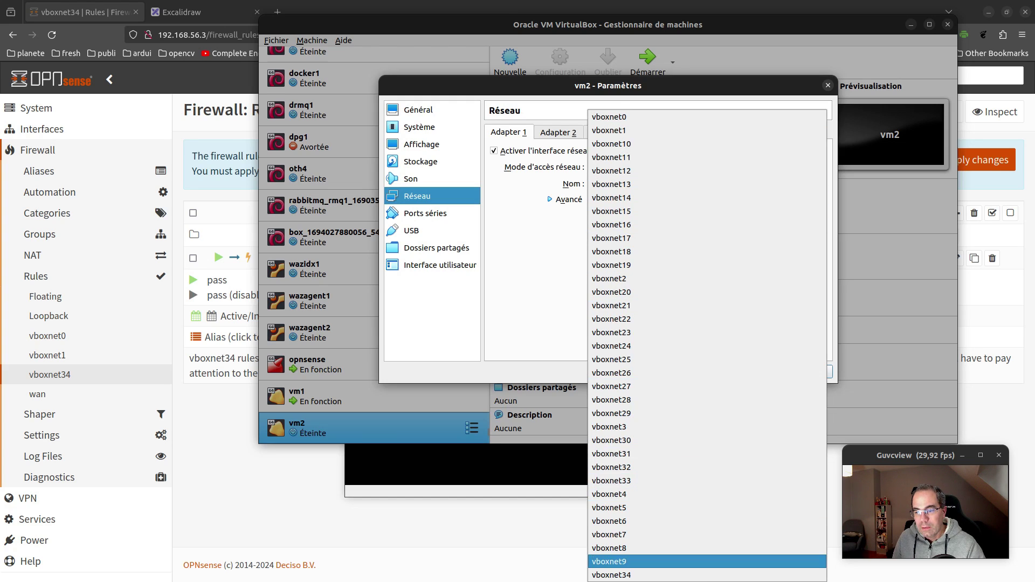
pyautogui.click(657, 575)
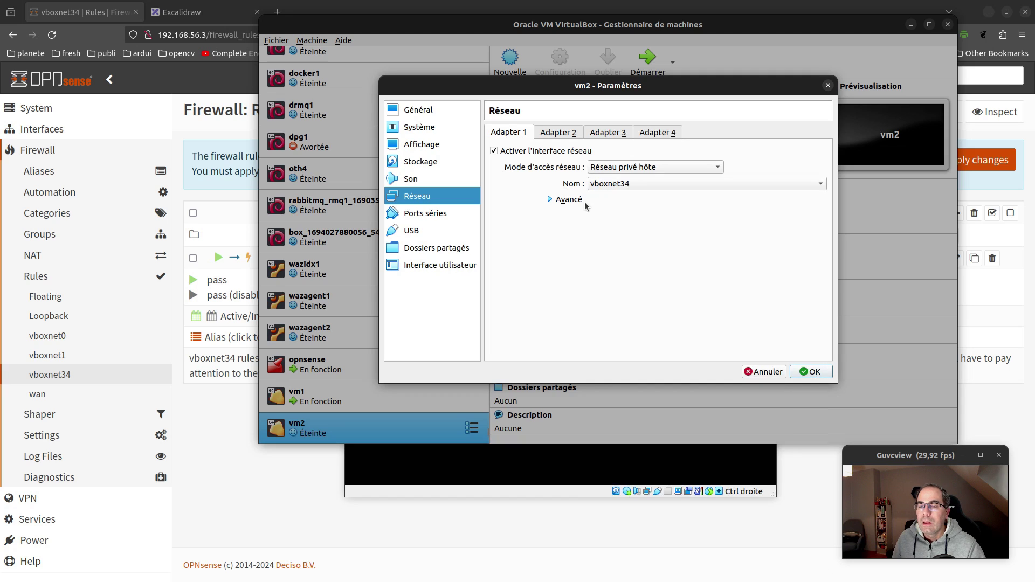
pyautogui.click(569, 200)
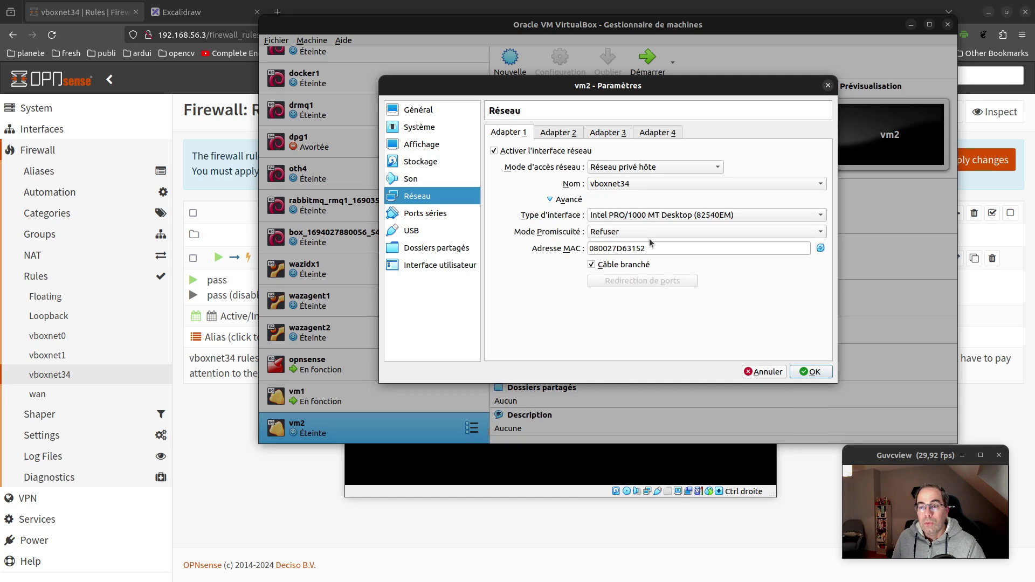
pyautogui.click(805, 374)
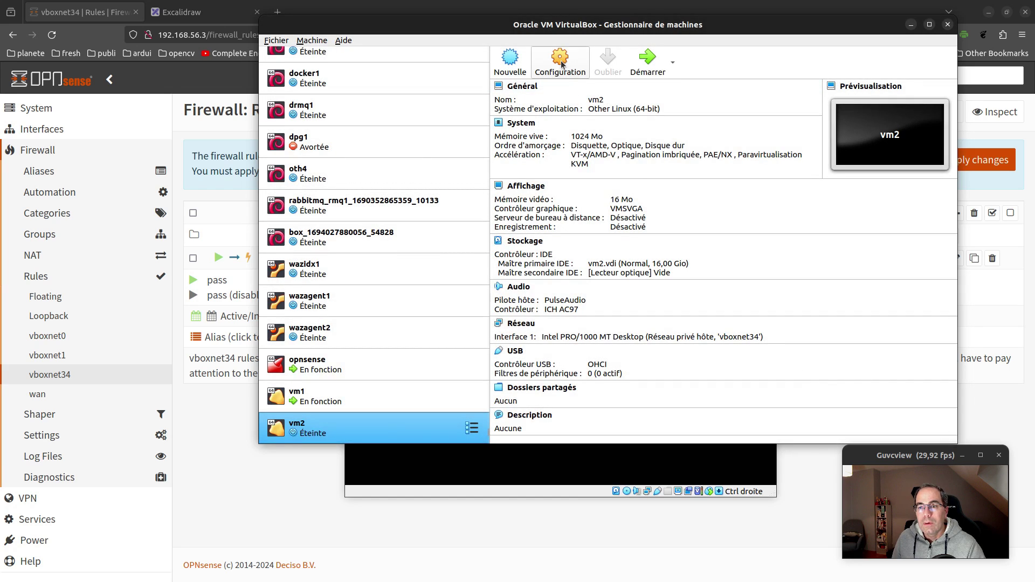
# Load ubuntu-22.04.3-live-server-amd64.iso into vm2's empty optical drive
pyautogui.click(562, 64)
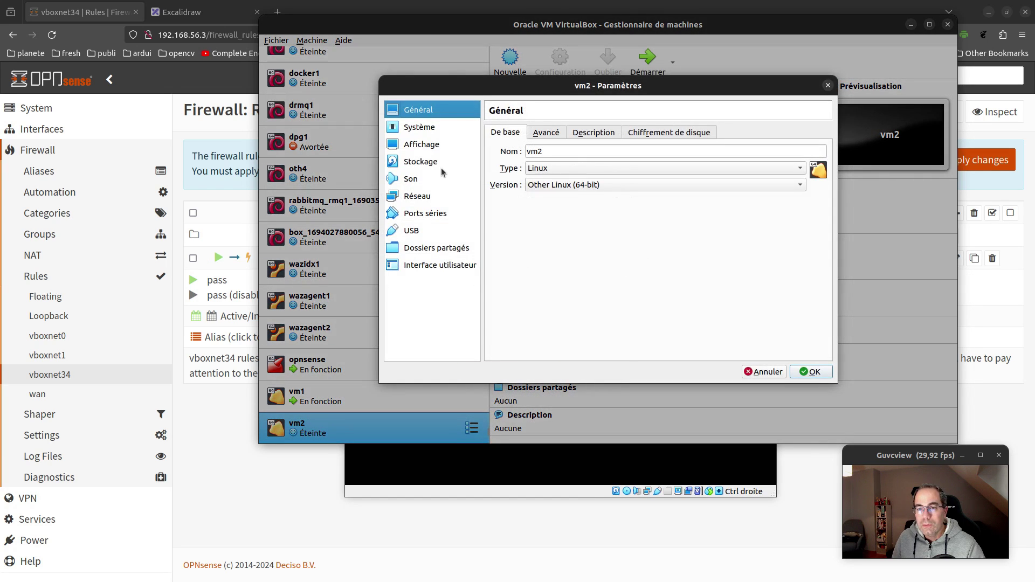
pyautogui.click(448, 165)
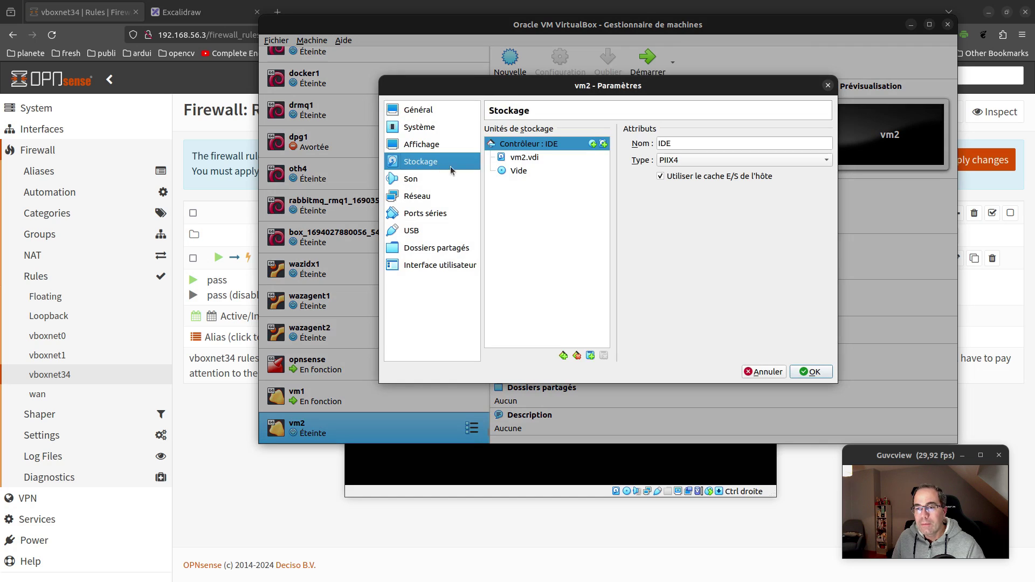
pyautogui.click(550, 171)
pyautogui.click(824, 144)
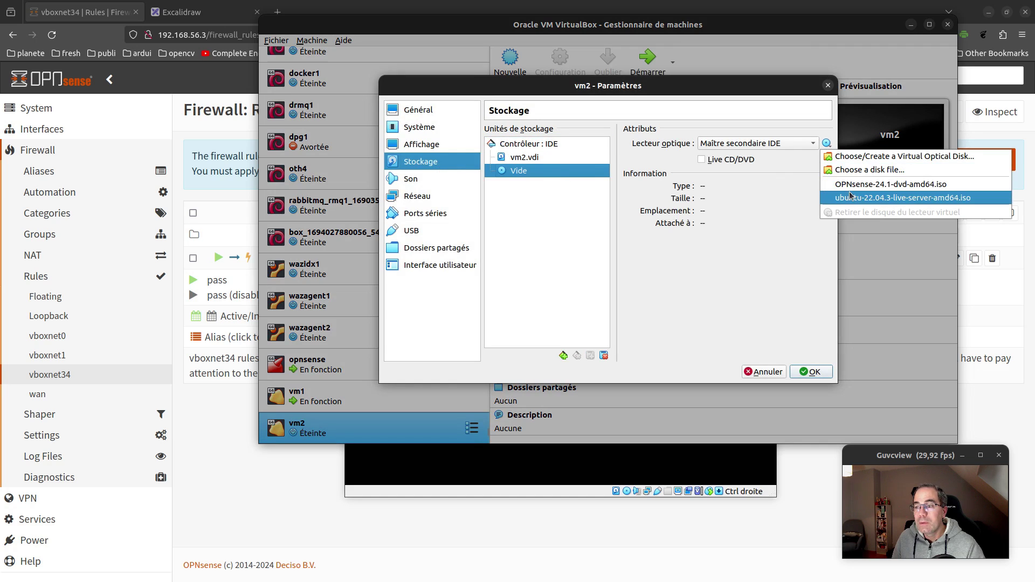
pyautogui.click(890, 197)
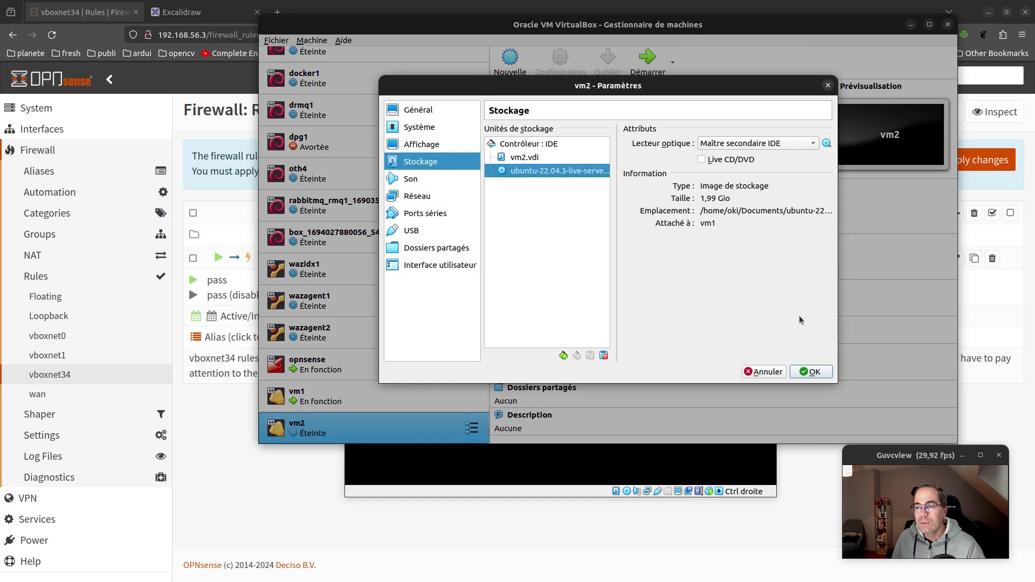
# Save vm2's storage settings, start vm2, and boot 'Try or Install Ubuntu Server' from GRUB
pyautogui.click(814, 372)
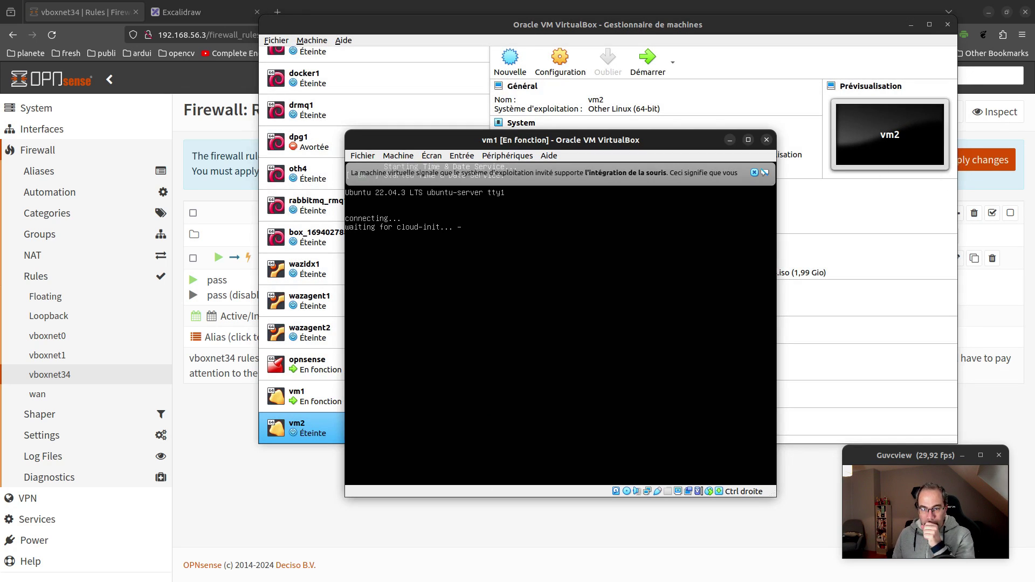
pyautogui.click(755, 172)
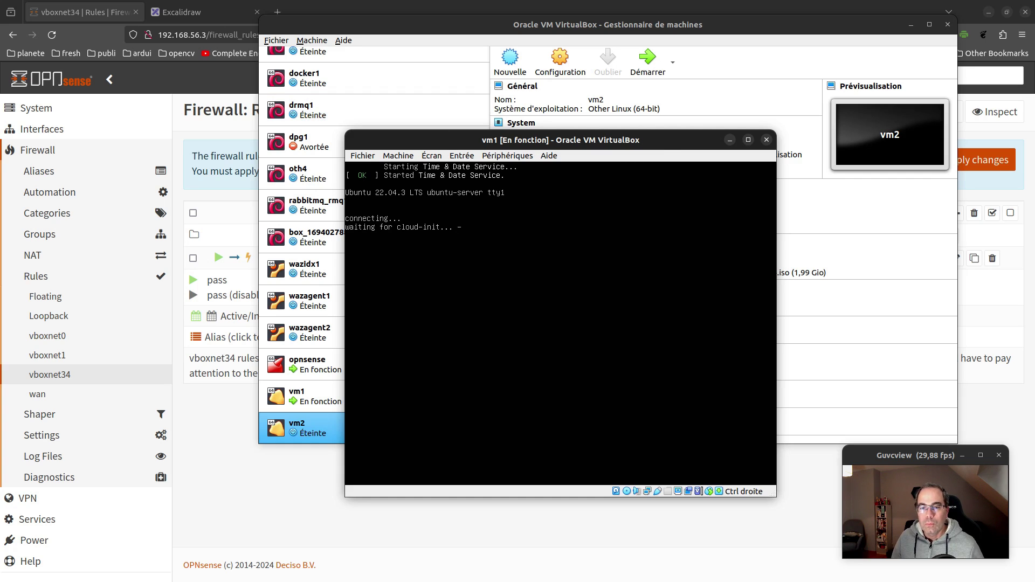
pyautogui.click(314, 424)
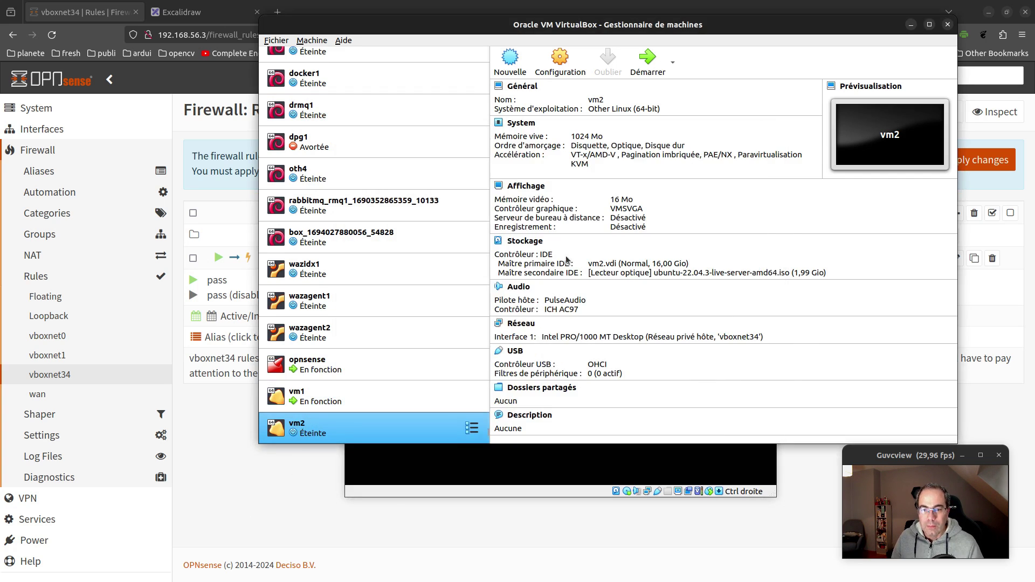
pyautogui.click(649, 64)
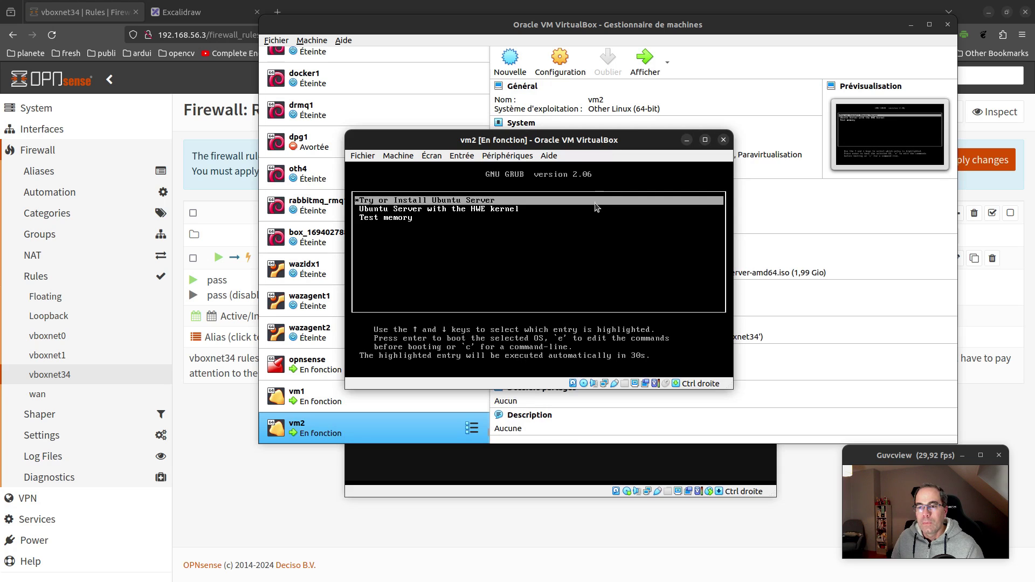
pyautogui.press('Return')
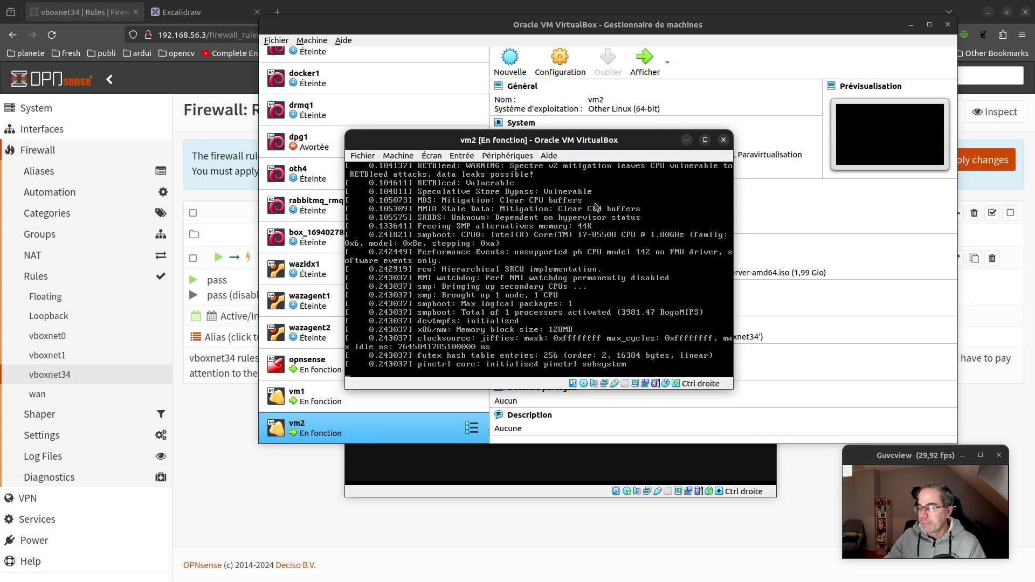
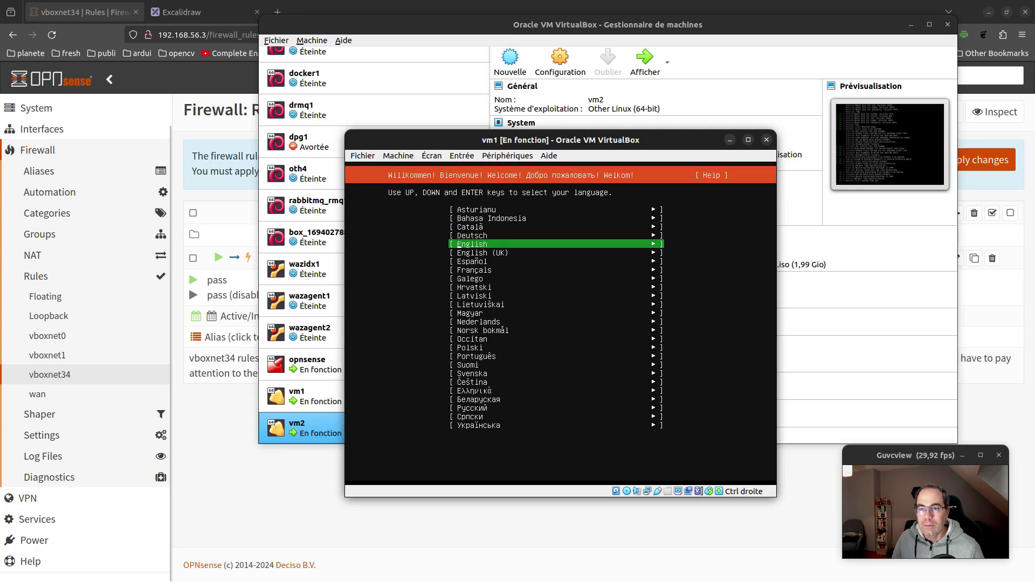
# Choose Français as the installer language and accept the defaults up to the network connections screen
pyautogui.press('Down')
pyautogui.press('Down')
pyautogui.press('Down')
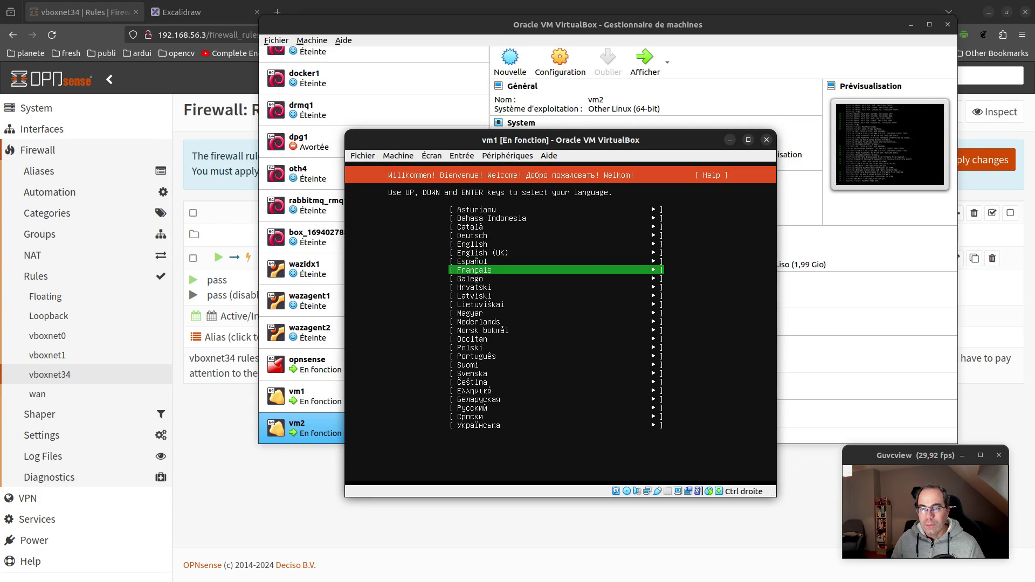
pyautogui.press('Return')
pyautogui.press('Return')
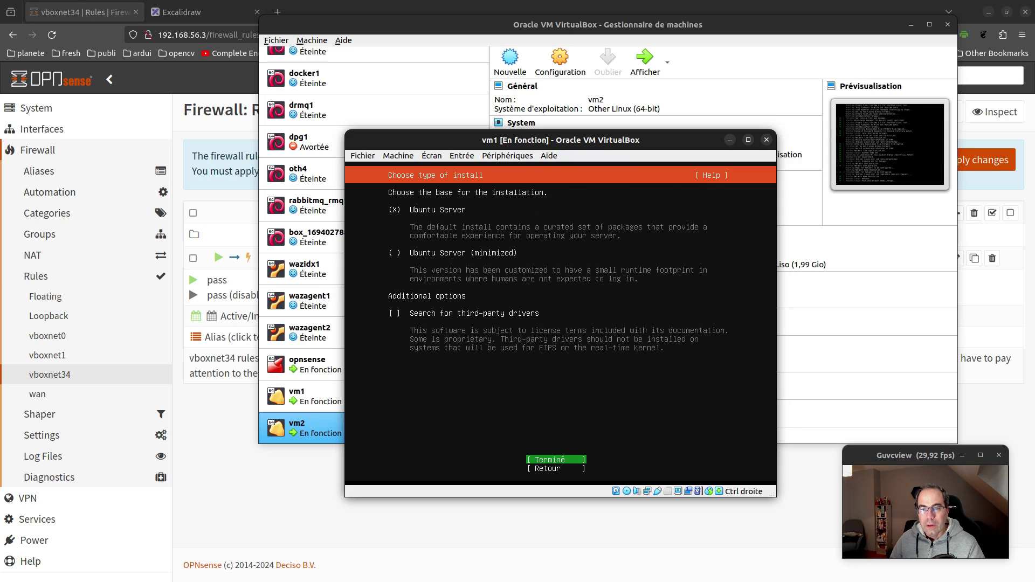
pyautogui.press('Return')
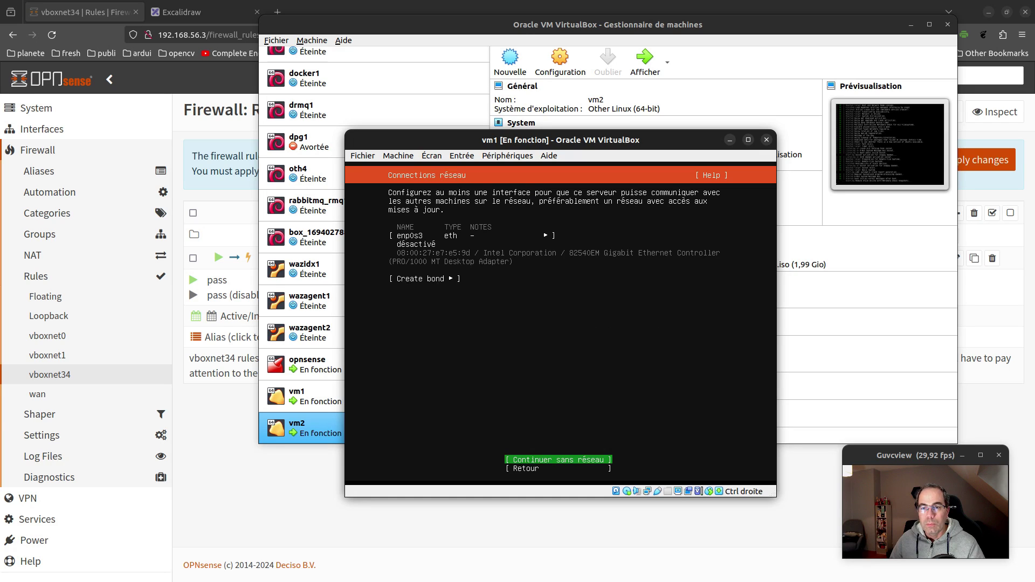
# Open enp0s3's IPv4 settings and switch the method to Manuel
pyautogui.press('Up')
pyautogui.press('Up')
pyautogui.press('Return')
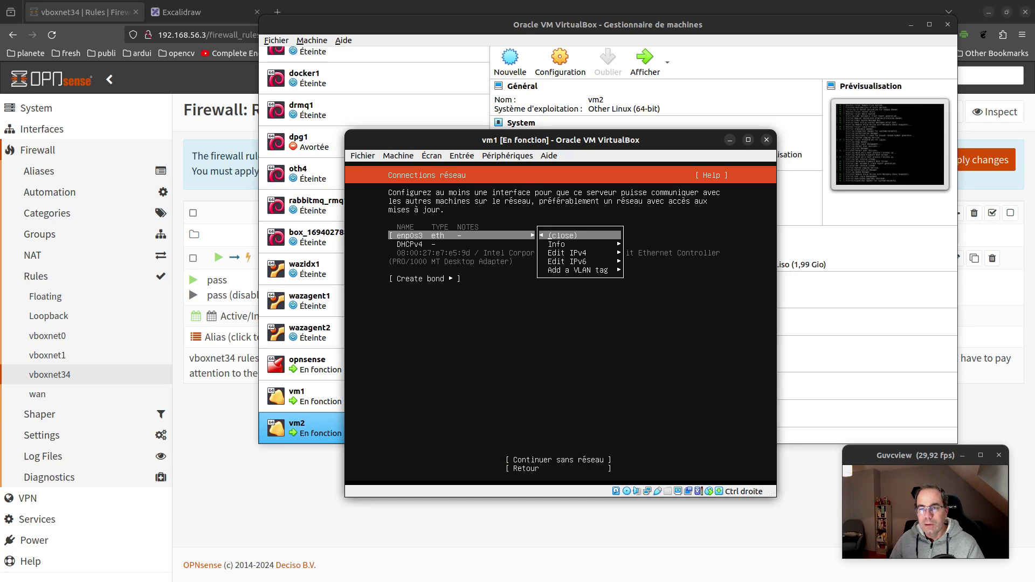
pyautogui.press('Down')
pyautogui.press('Down')
pyautogui.press('Return')
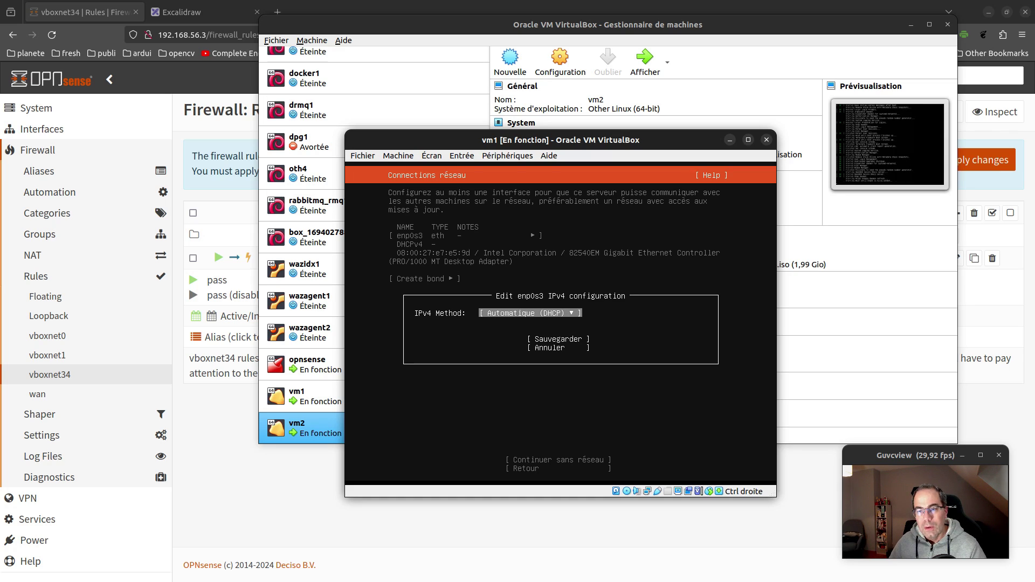
pyautogui.press('Return')
pyautogui.press('Down')
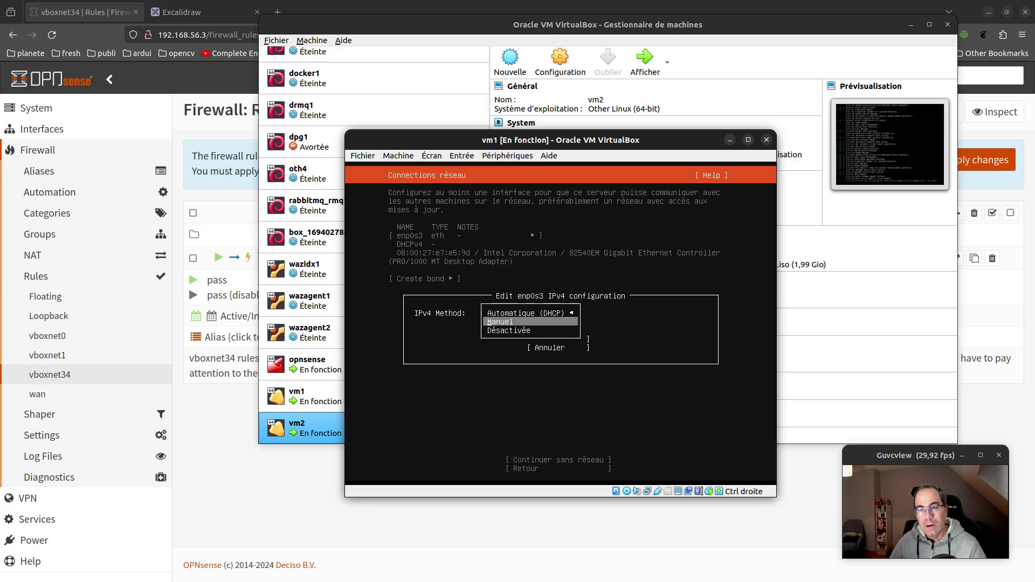
pyautogui.press('Return')
# Enter subnet 192.168.57.0/24, address 192.168.57.4, a gateway and DNS 1.1.1.1,8.8.8.8, then save
pyautogui.press('Tab')
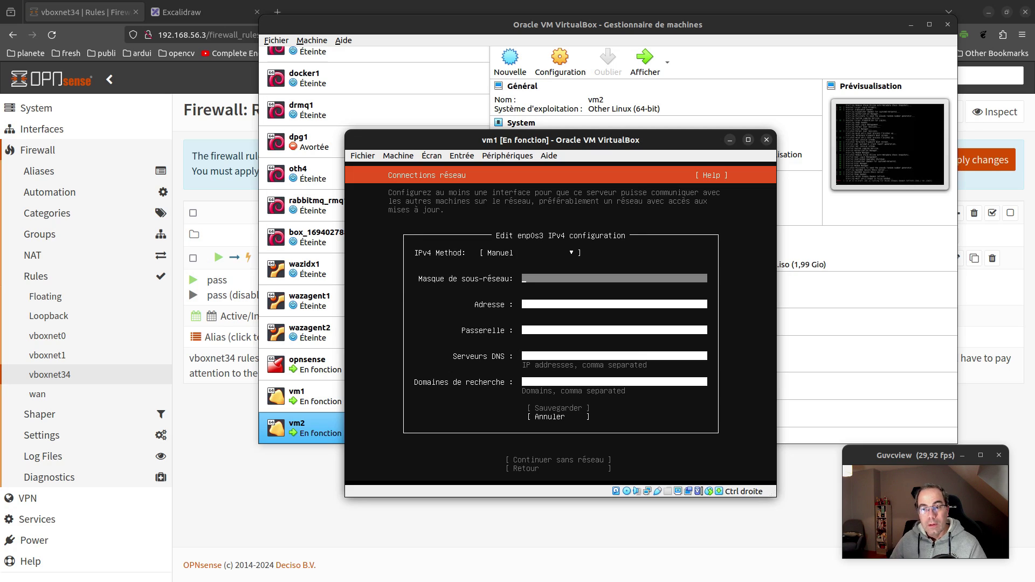
pyautogui.write('19')
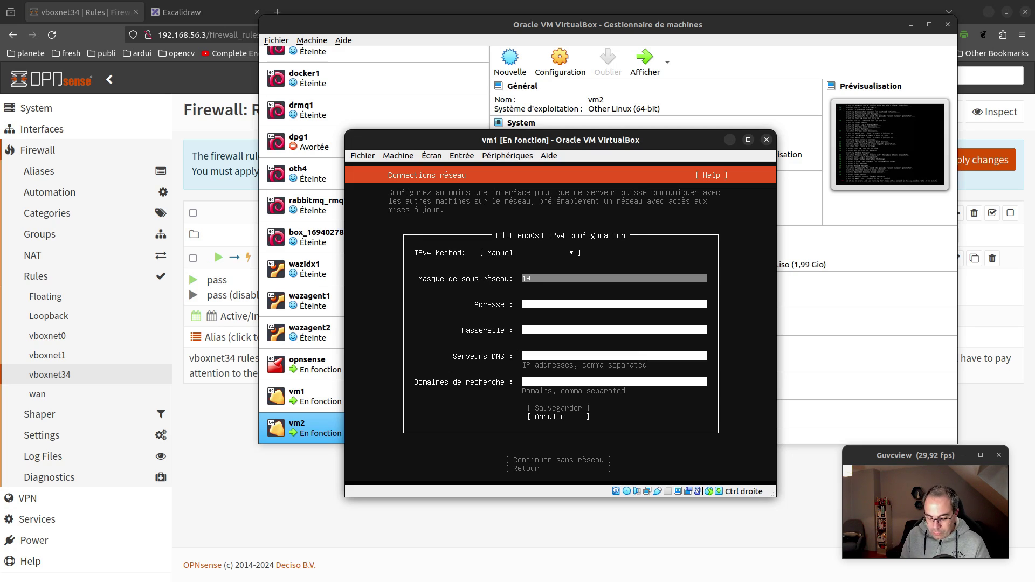
pyautogui.write('2.168.')
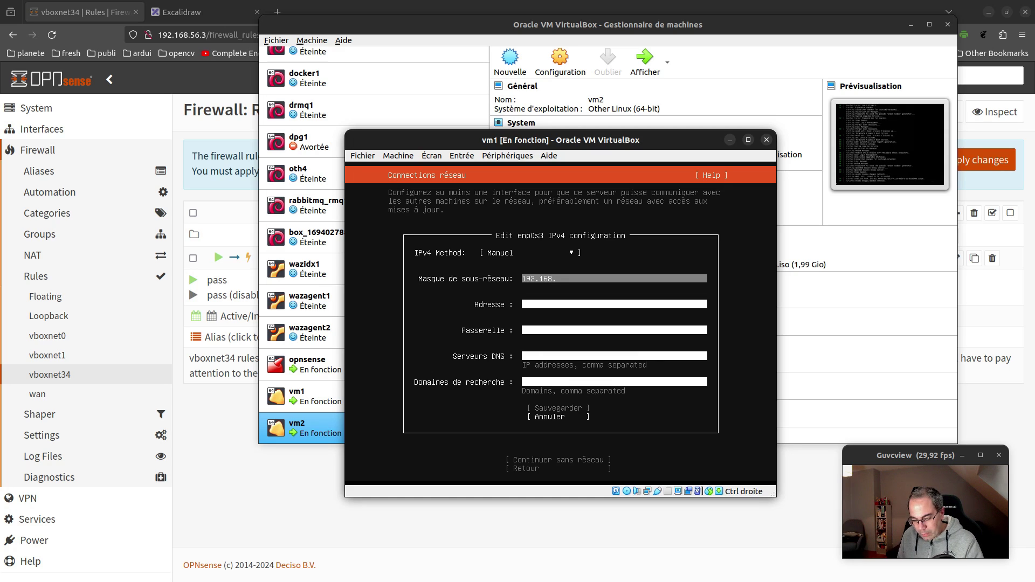
pyautogui.write('57')
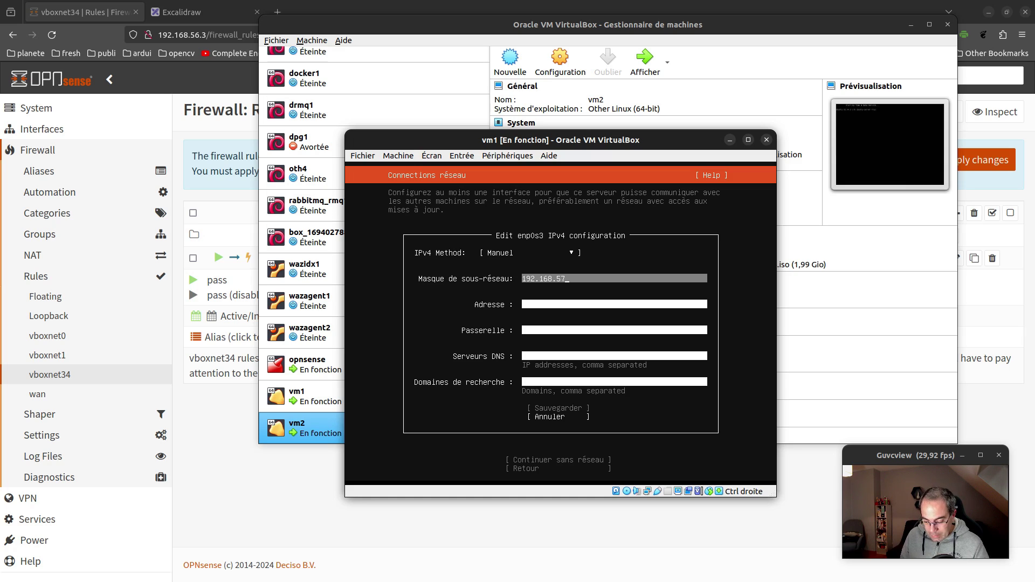
pyautogui.write('.0/')
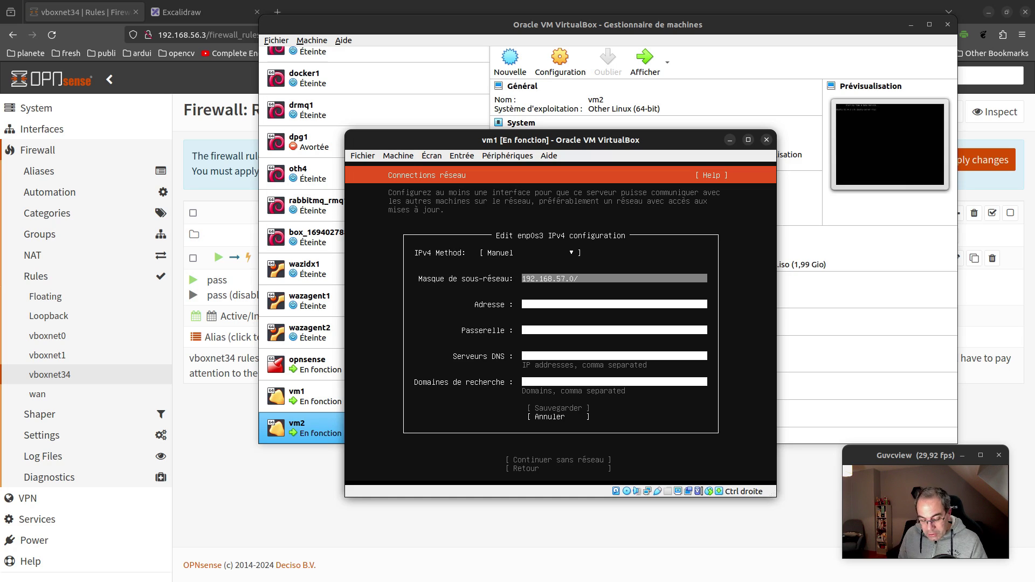
pyautogui.write('24')
pyautogui.press('Tab')
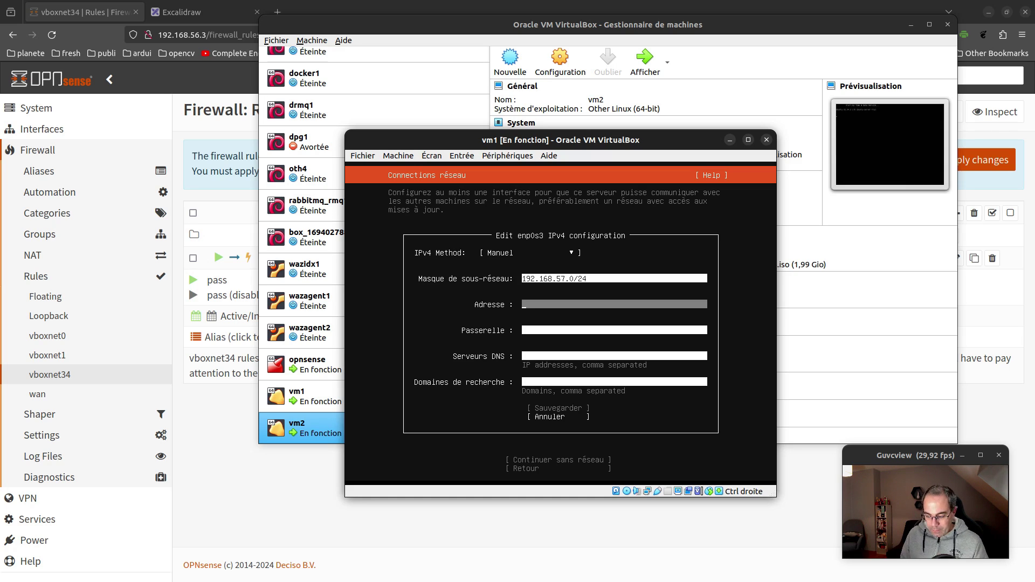
pyautogui.write('192.16')
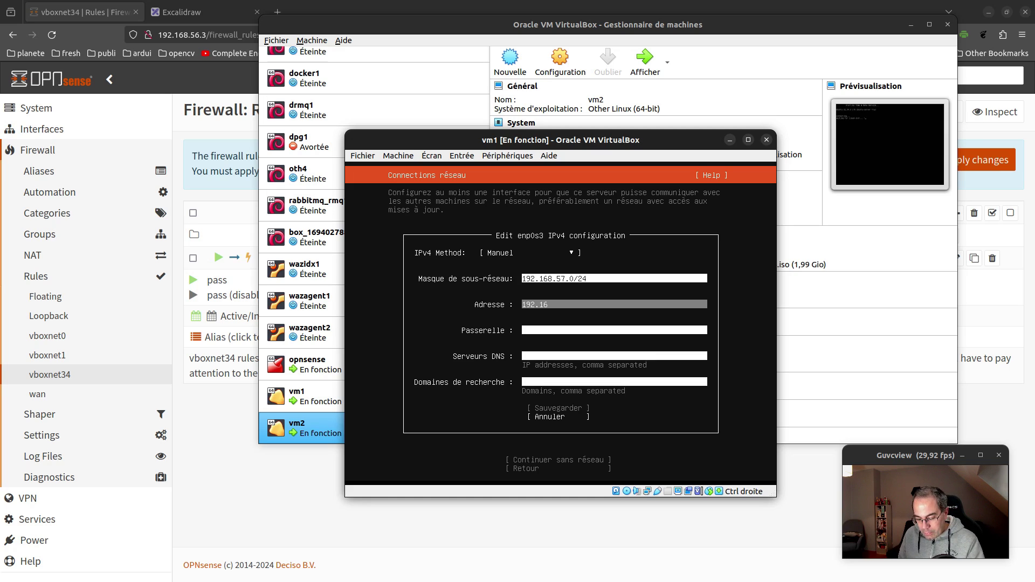
pyautogui.write('8.57')
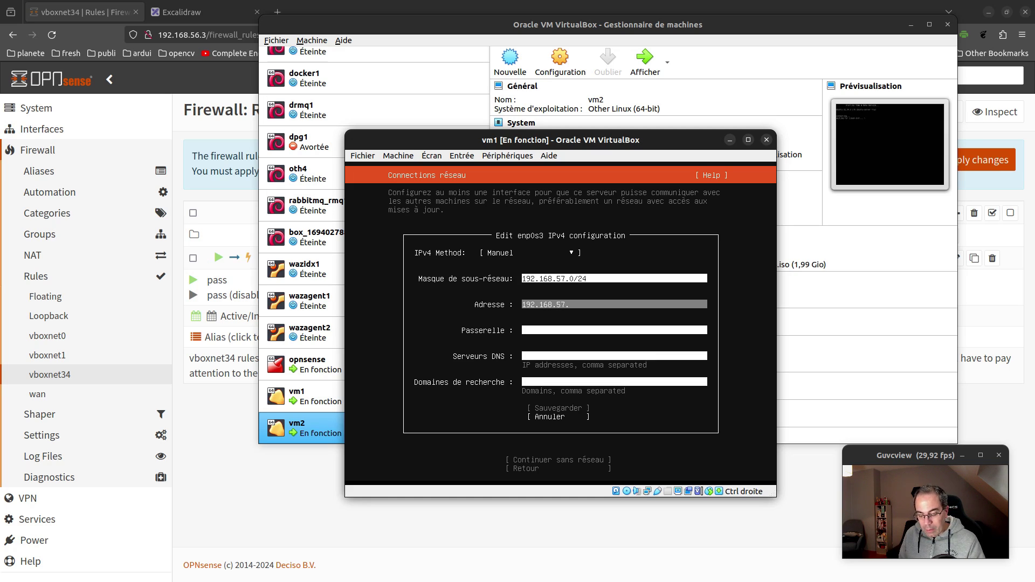
pyautogui.write('.4')
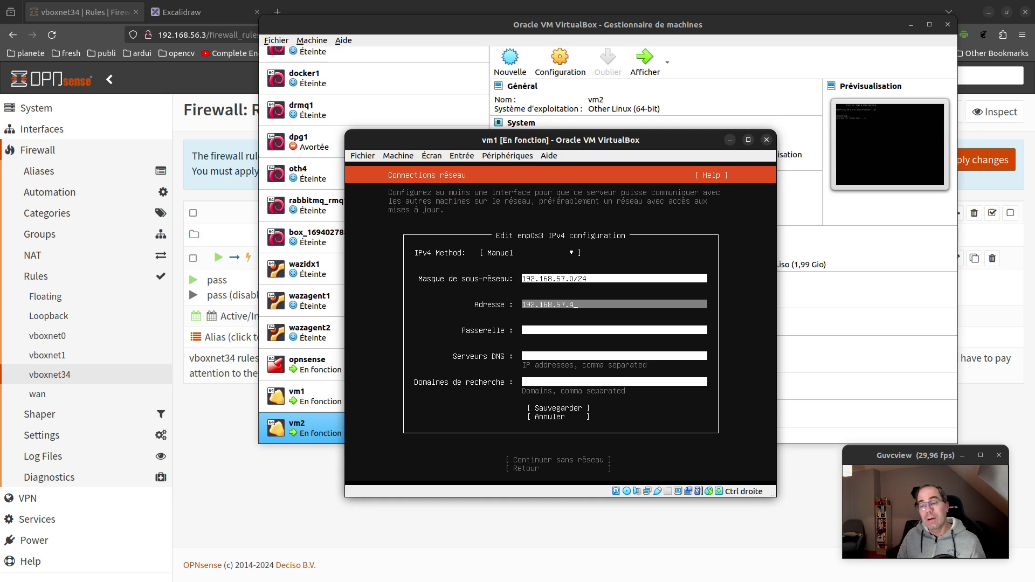
pyautogui.press('Tab')
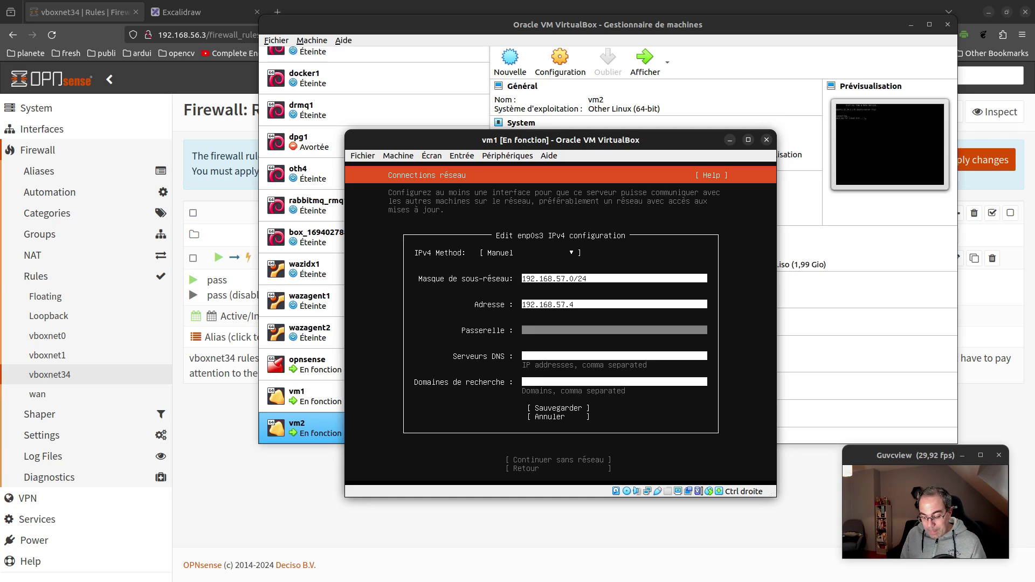
pyautogui.write('192')
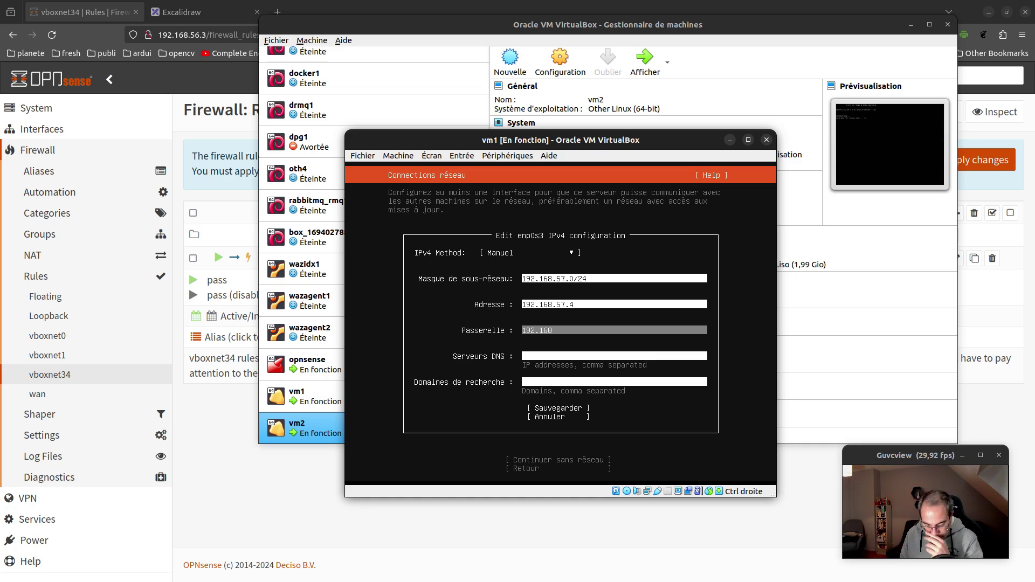
pyautogui.write('.168')
pyautogui.press('BackSpace')
pyautogui.write('.5')
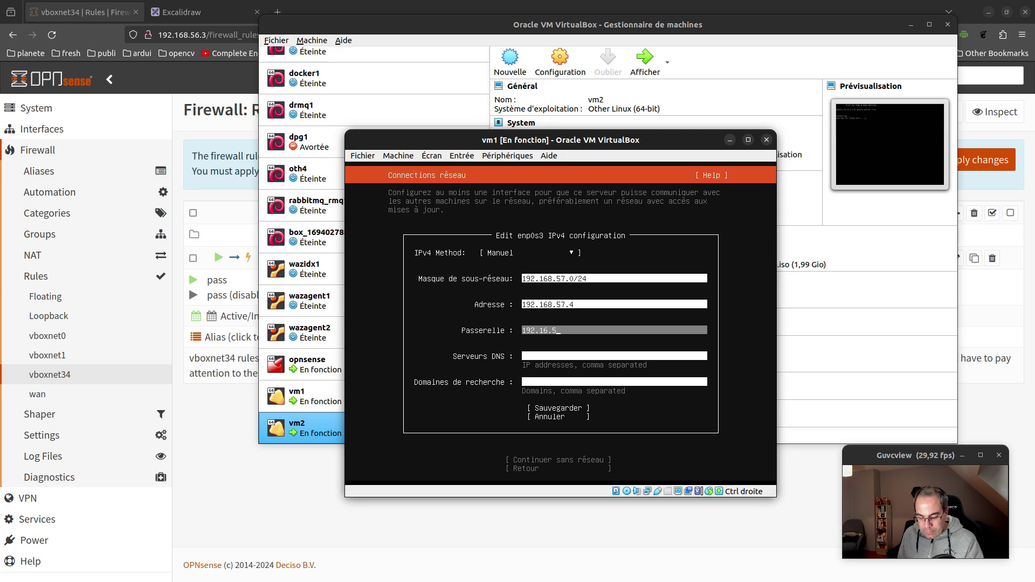
pyautogui.write('7.3')
pyautogui.press('Tab')
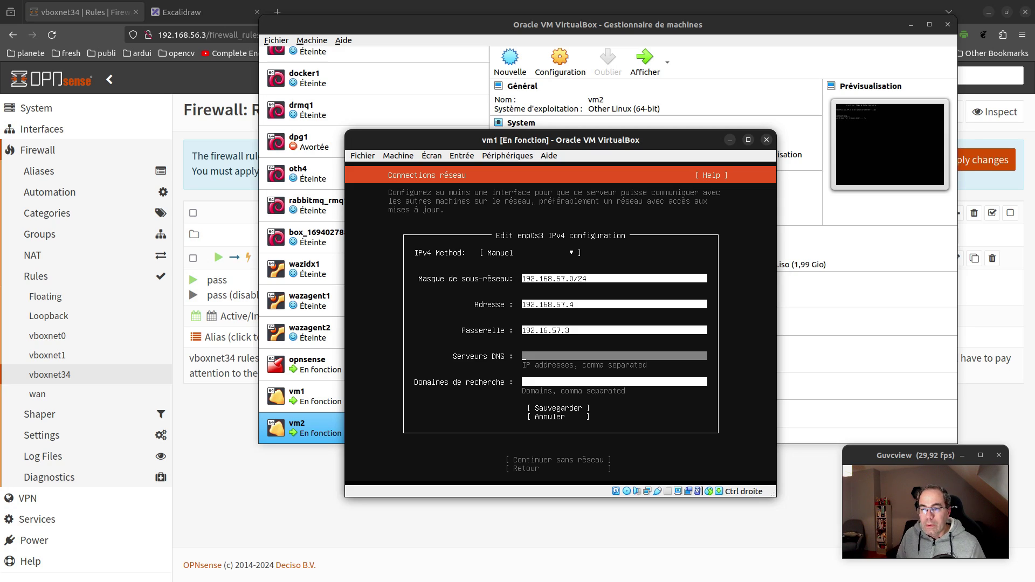
pyautogui.write('1.1.1')
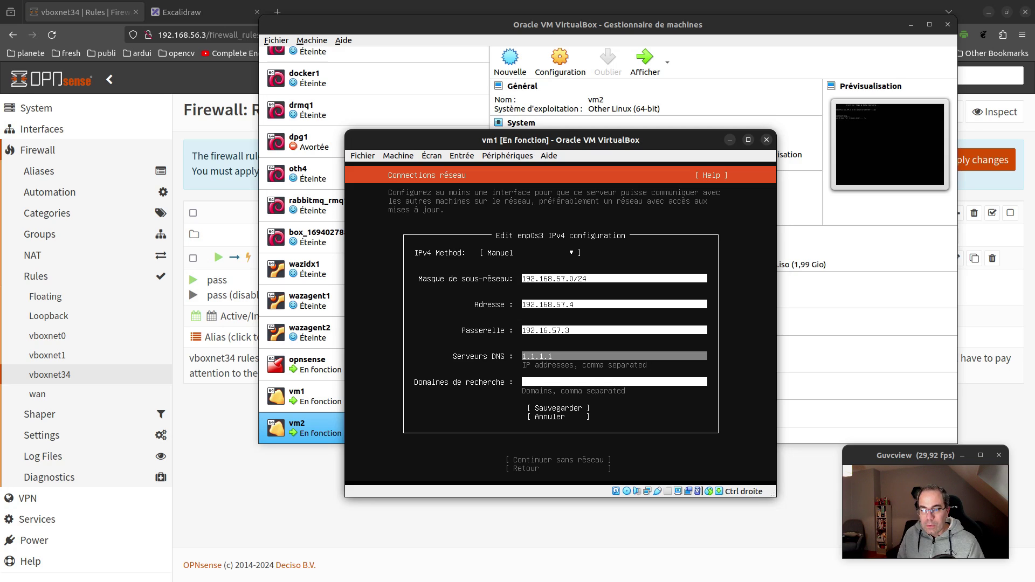
pyautogui.write('.1')
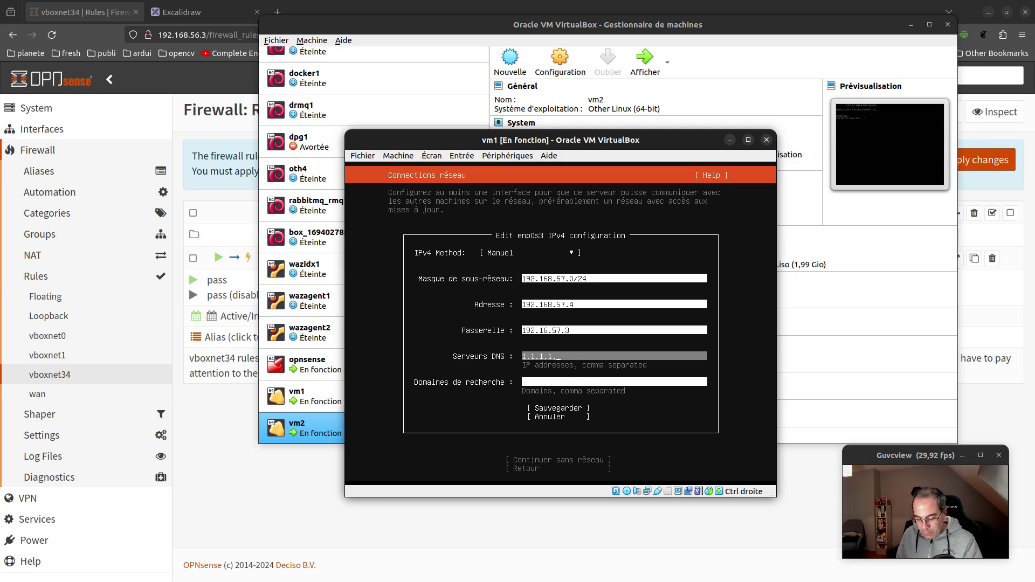
pyautogui.write(',8.8.8.8')
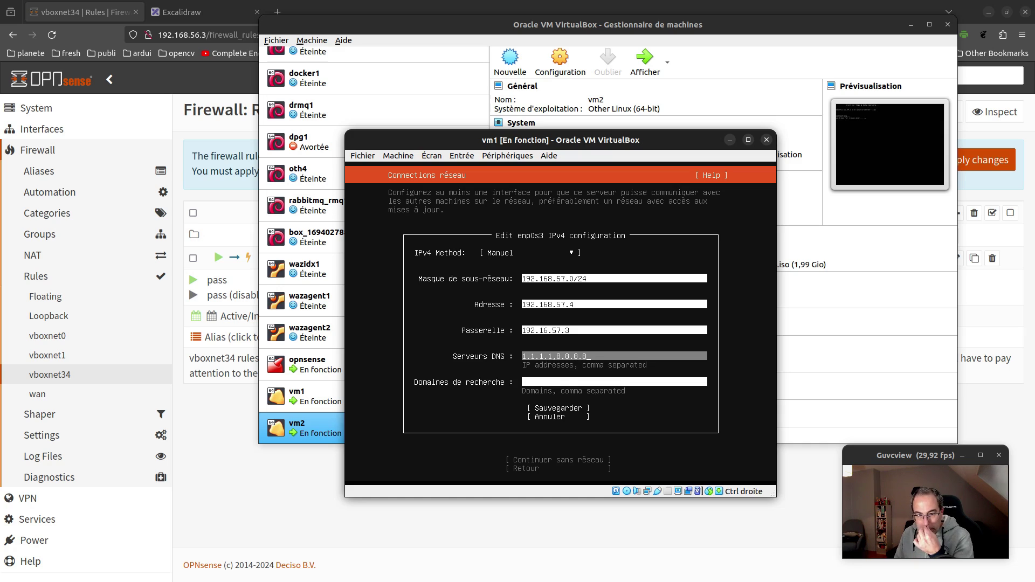
pyautogui.press('Tab')
pyautogui.press('Tab')
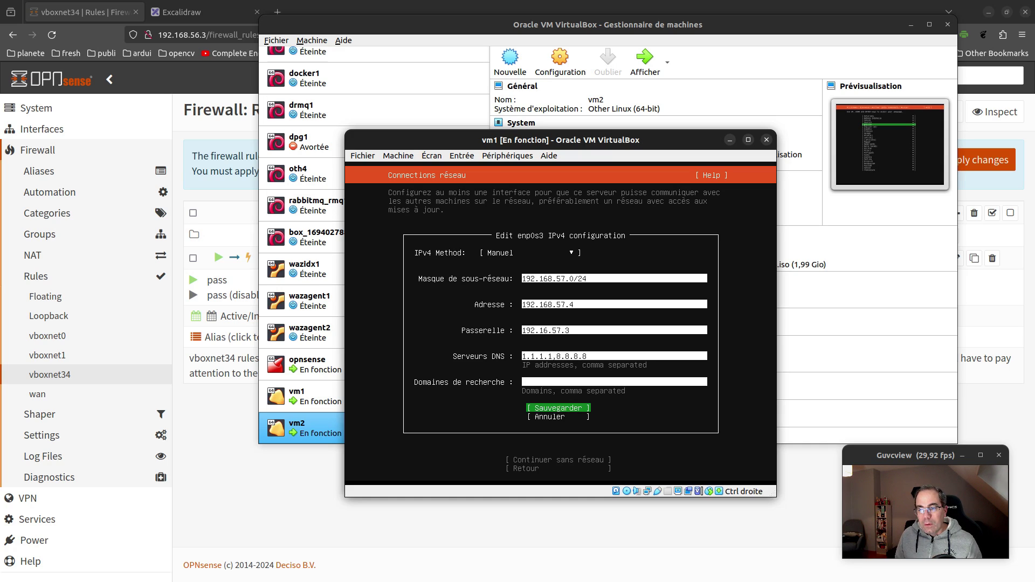
pyautogui.press('Return')
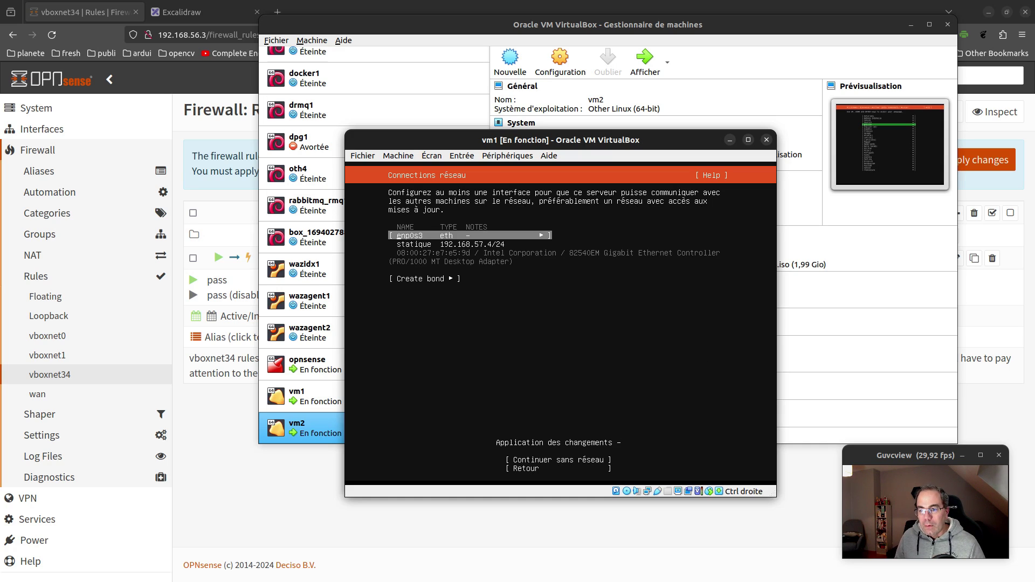
# Reopen the enp0s3 IPv4 configuration form from the network screen
pyautogui.press('Down')
pyautogui.press('Down')
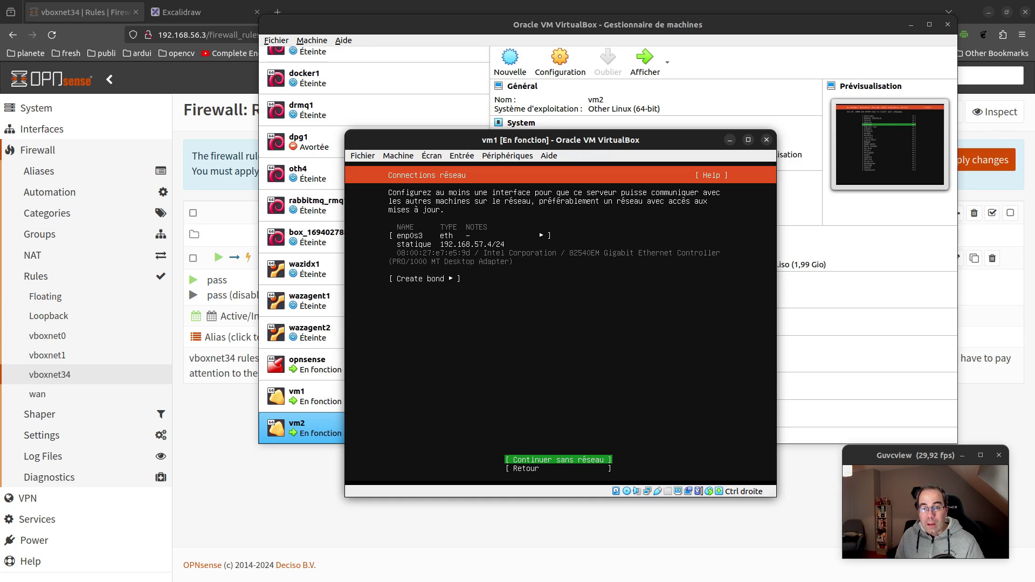
pyautogui.press('Up')
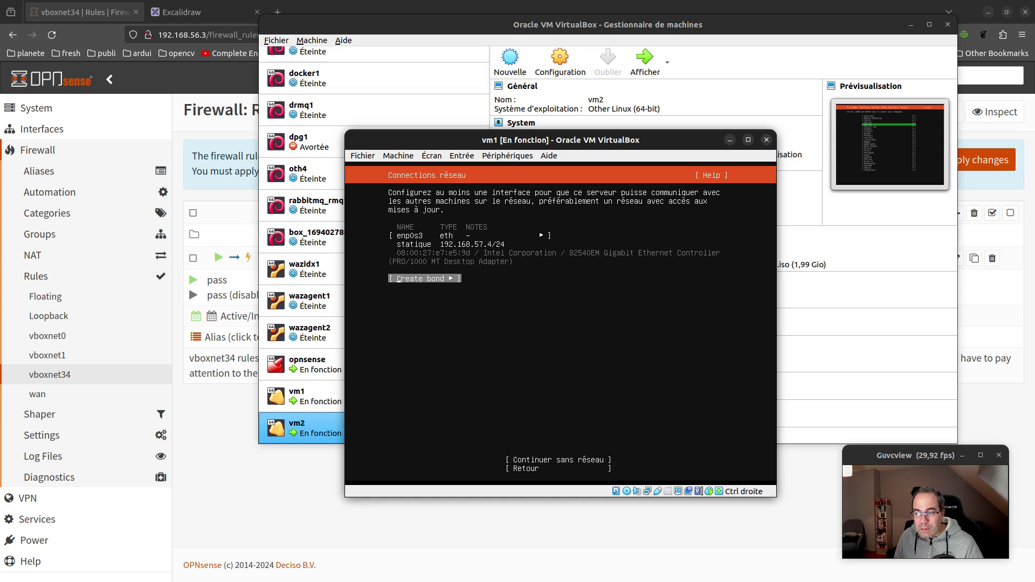
pyautogui.press('Up')
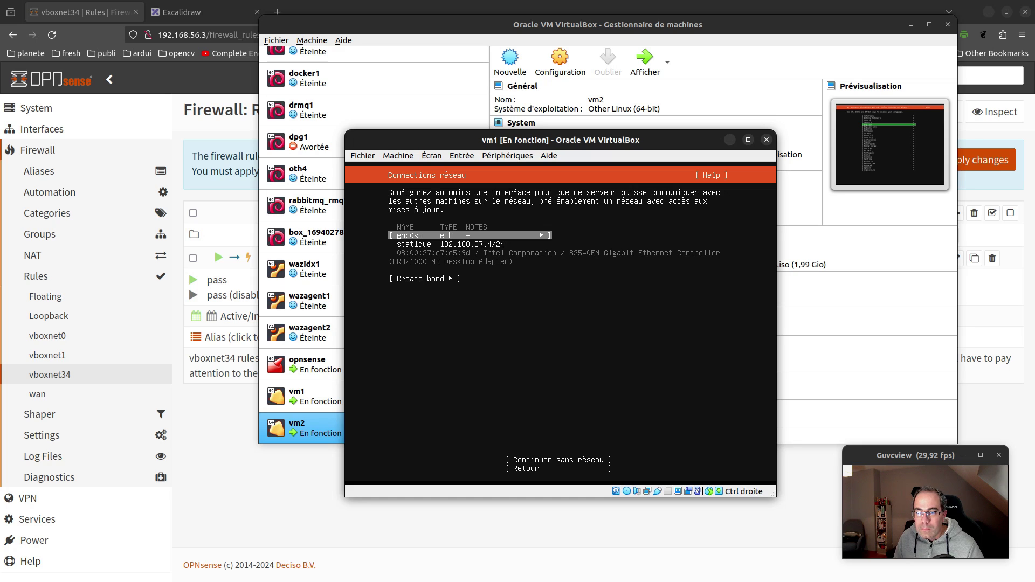
pyautogui.press('Return')
pyautogui.press('Down')
pyautogui.press('Down')
pyautogui.press('Return')
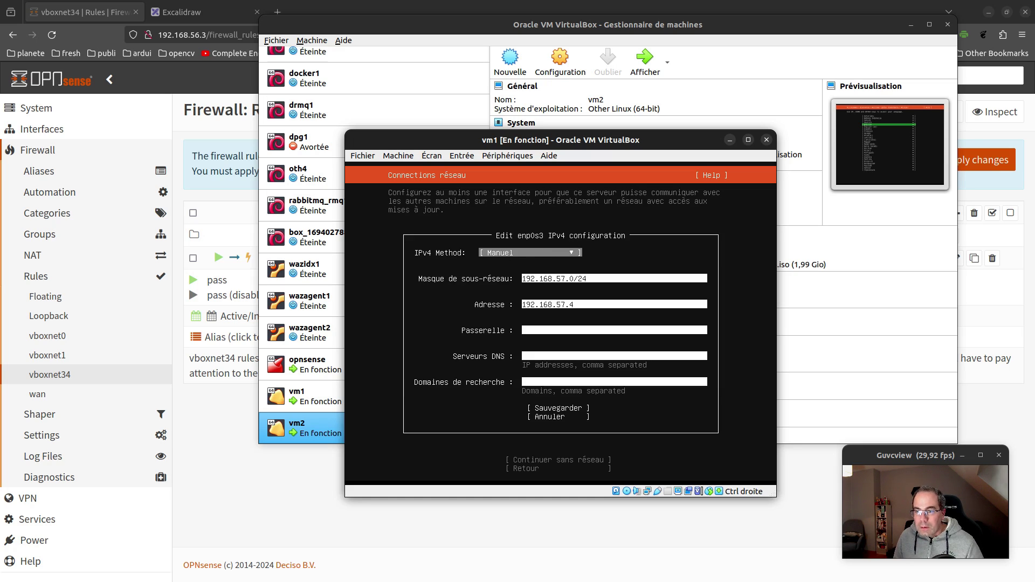
pyautogui.press('Tab')
pyautogui.press('Tab')
pyautogui.press('Tab')
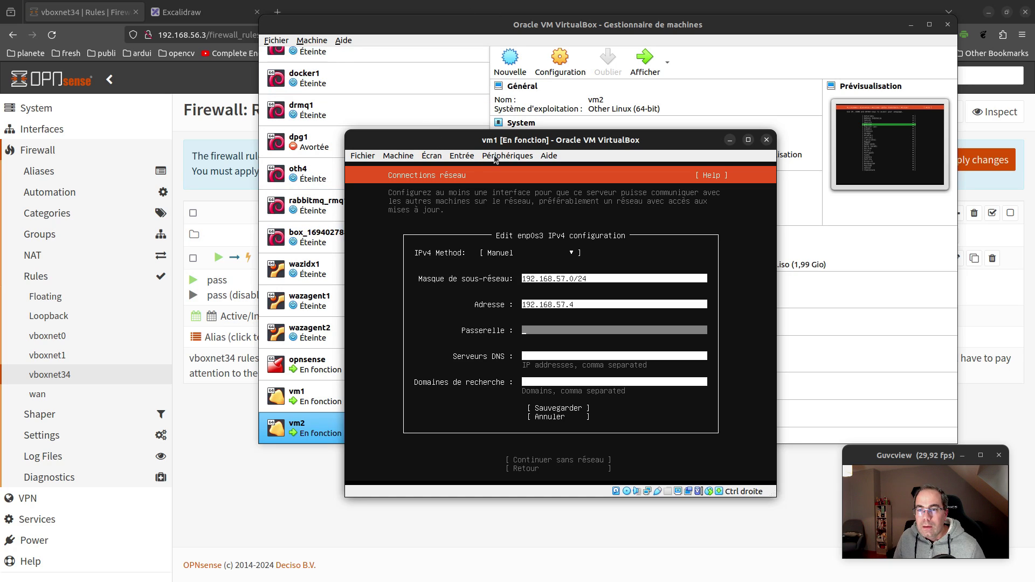
# Check in the VM's network settings that the adapter is on vboxnet1, then close them unchanged
pyautogui.click(508, 156)
pyautogui.moveTo(526, 196)
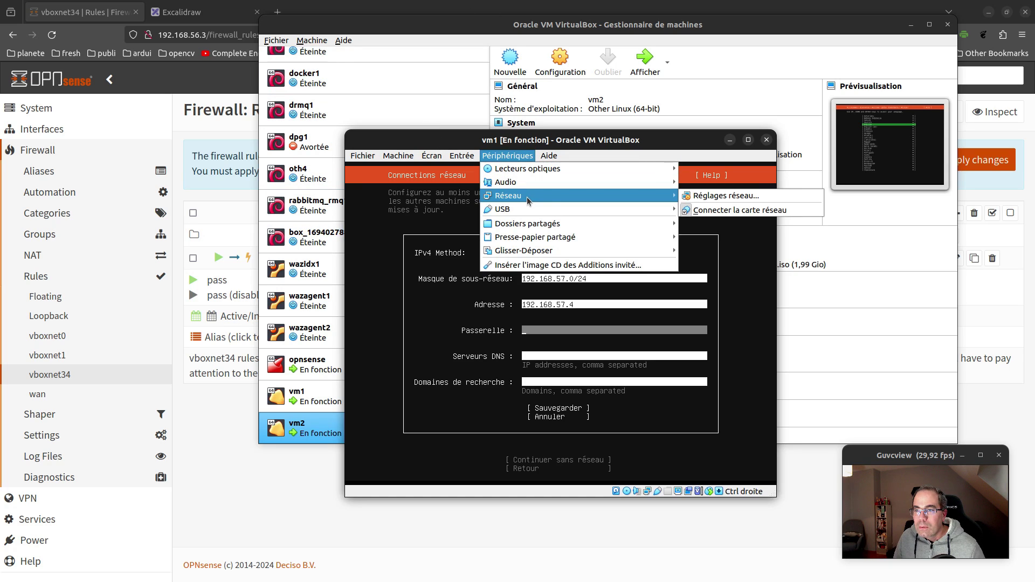
pyautogui.click(772, 199)
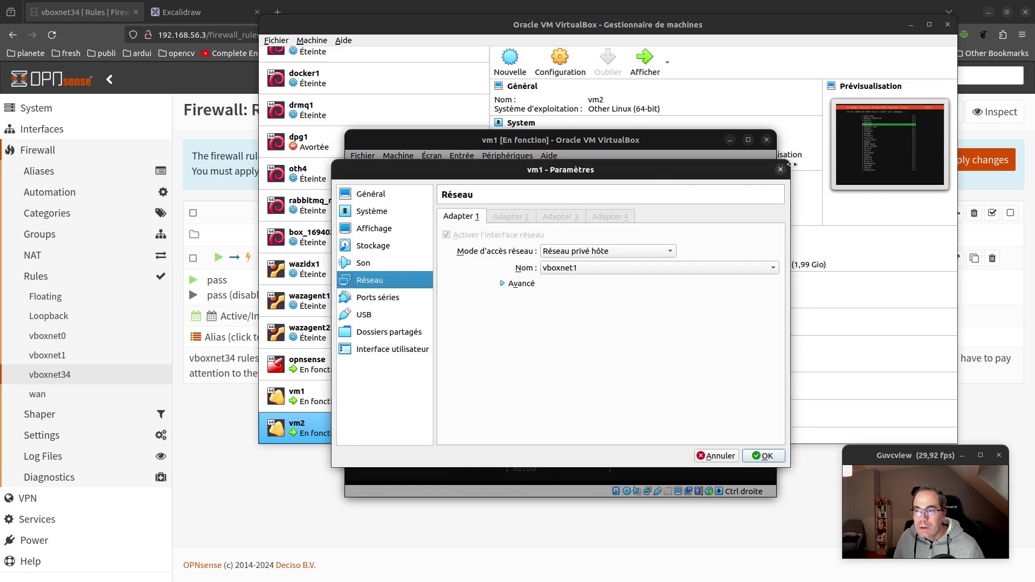
pyautogui.click(781, 170)
pyautogui.moveTo(669, 145); pyautogui.dragTo(676, 155)
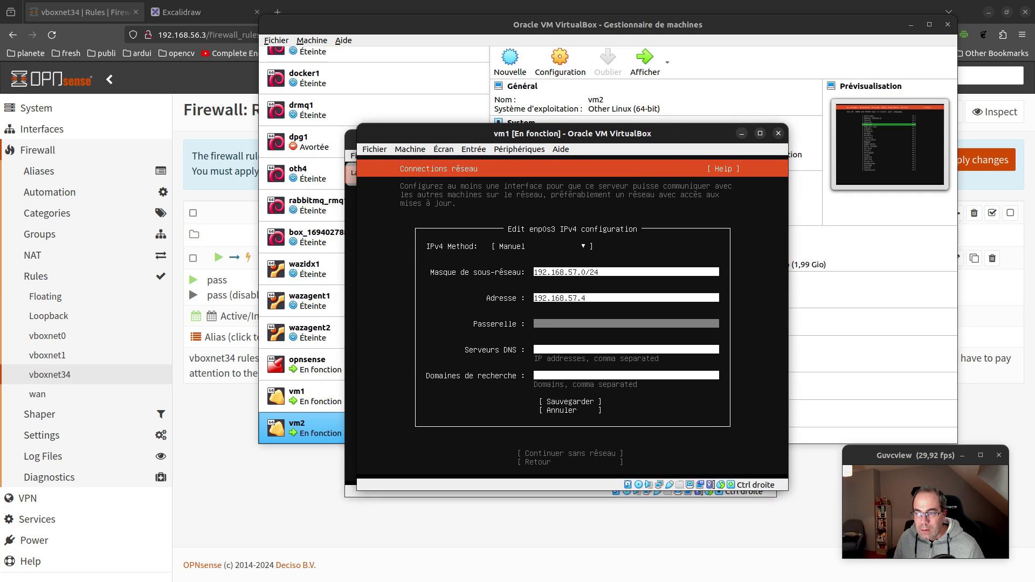
# Set gateway 192.168.57.3 and DNS 1.1.1.1 on enp0s3 and save
pyautogui.write('192.1')
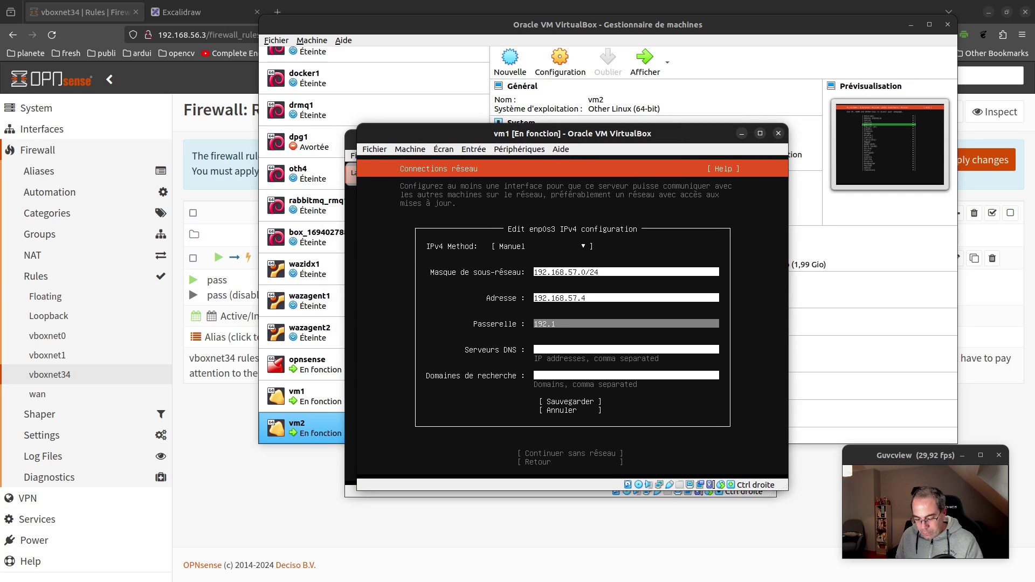
pyautogui.write('68.')
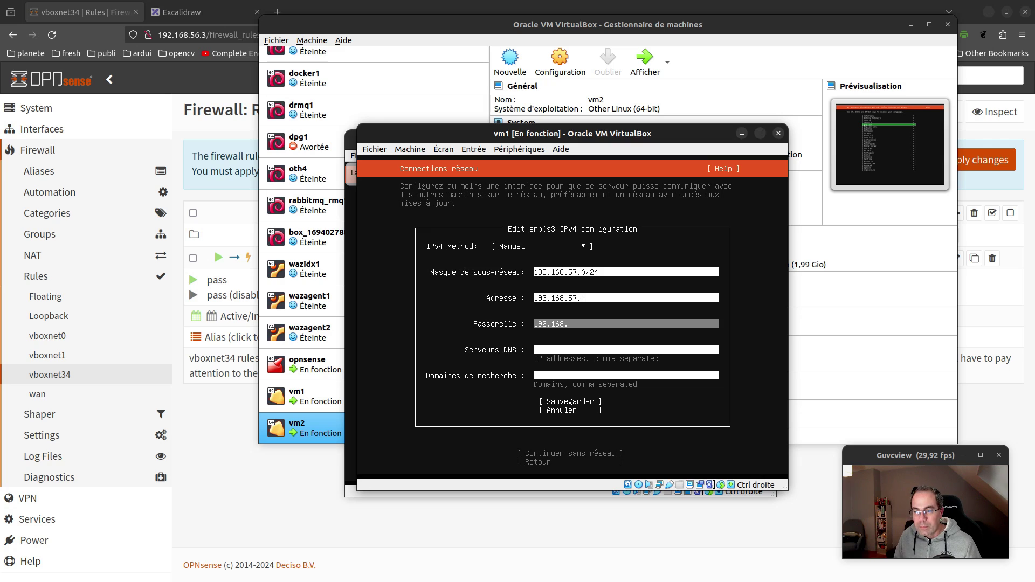
pyautogui.write('57')
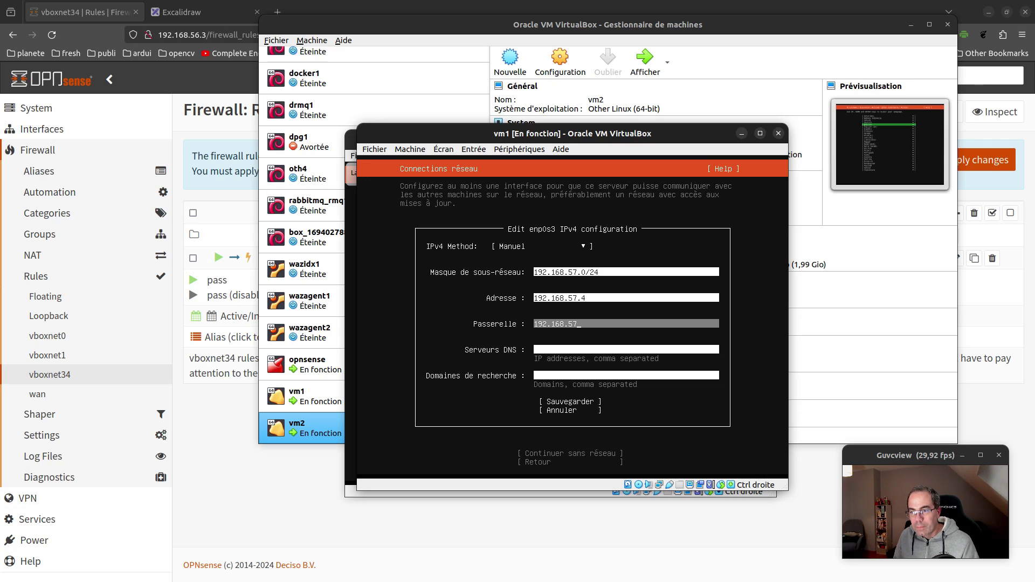
pyautogui.write('.3')
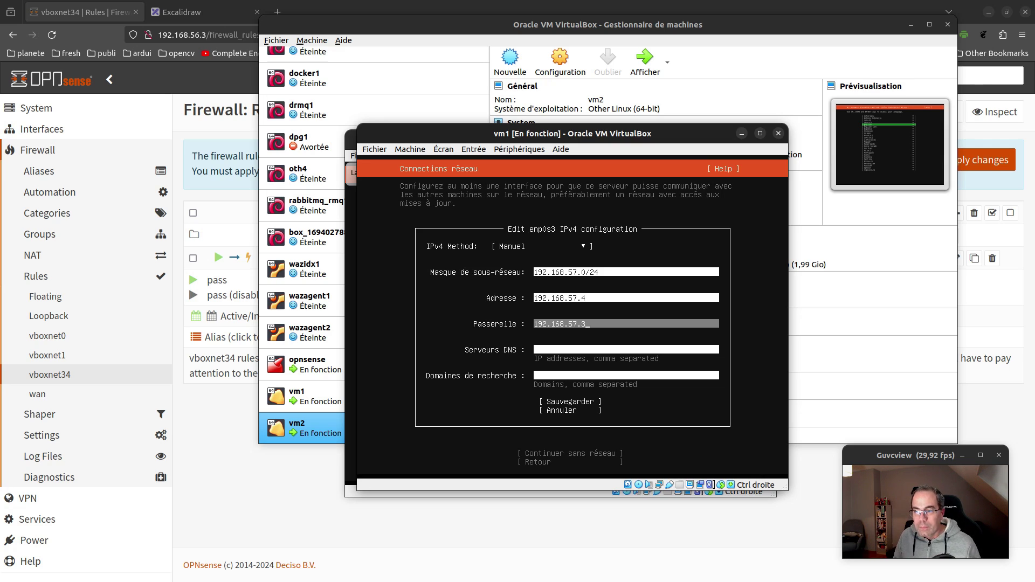
pyautogui.press('Tab')
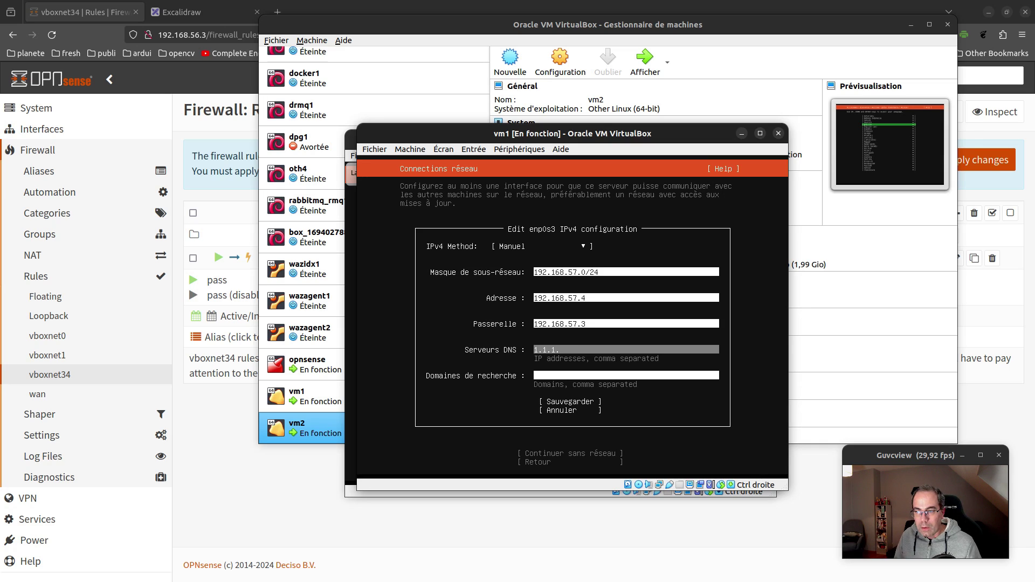
pyautogui.write('1.1.1.1')
pyautogui.press('Tab')
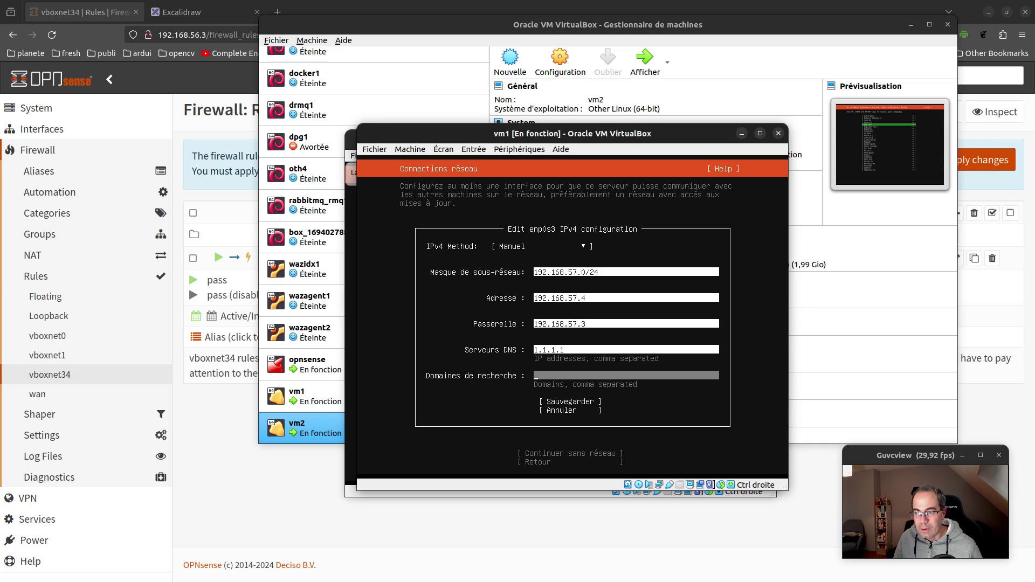
pyautogui.press('Tab')
pyautogui.press('Return')
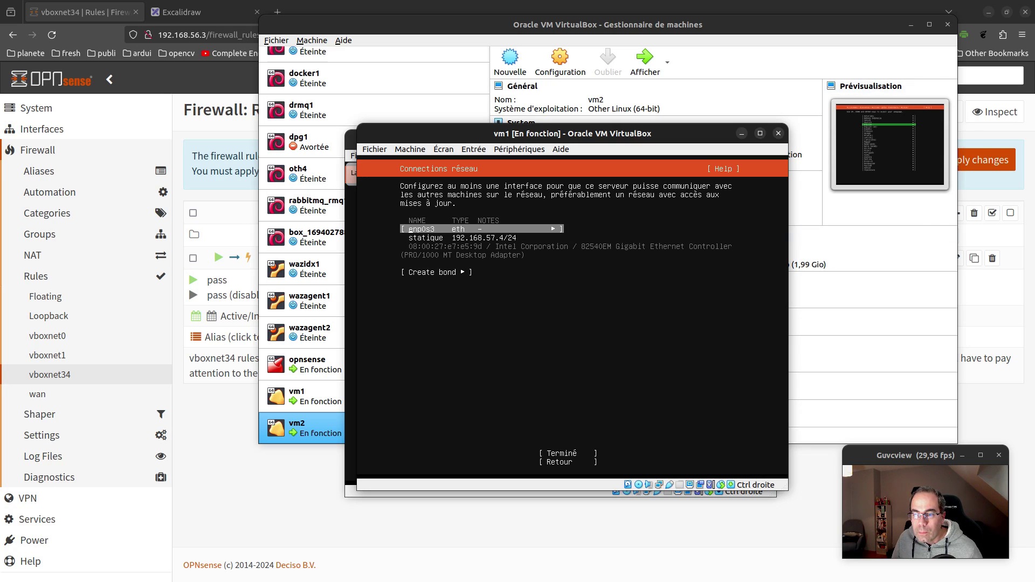
# Finish the network step and continue past the proxy screen with no proxy
pyautogui.press('Tab')
pyautogui.press('Tab')
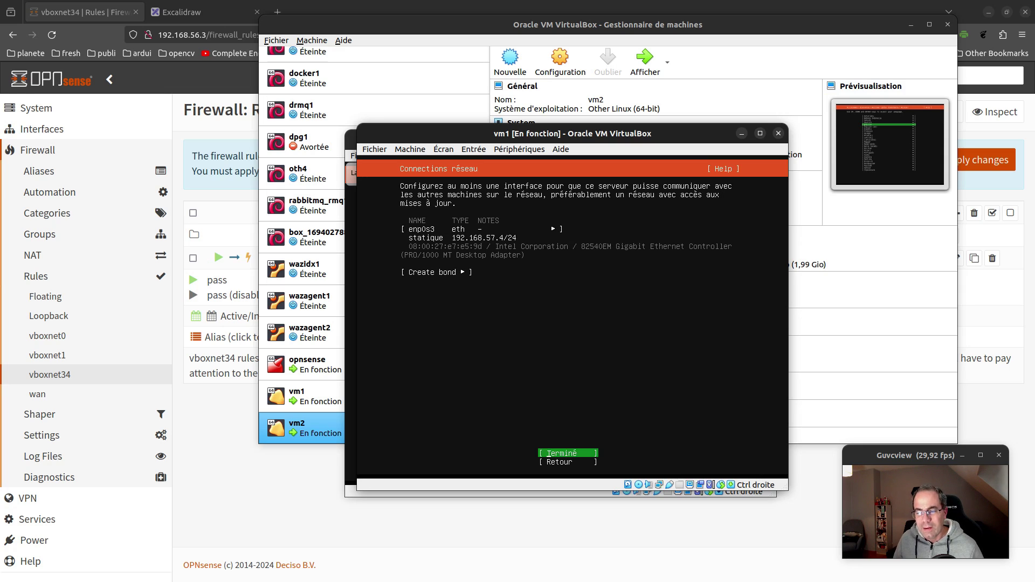
pyautogui.press('Return')
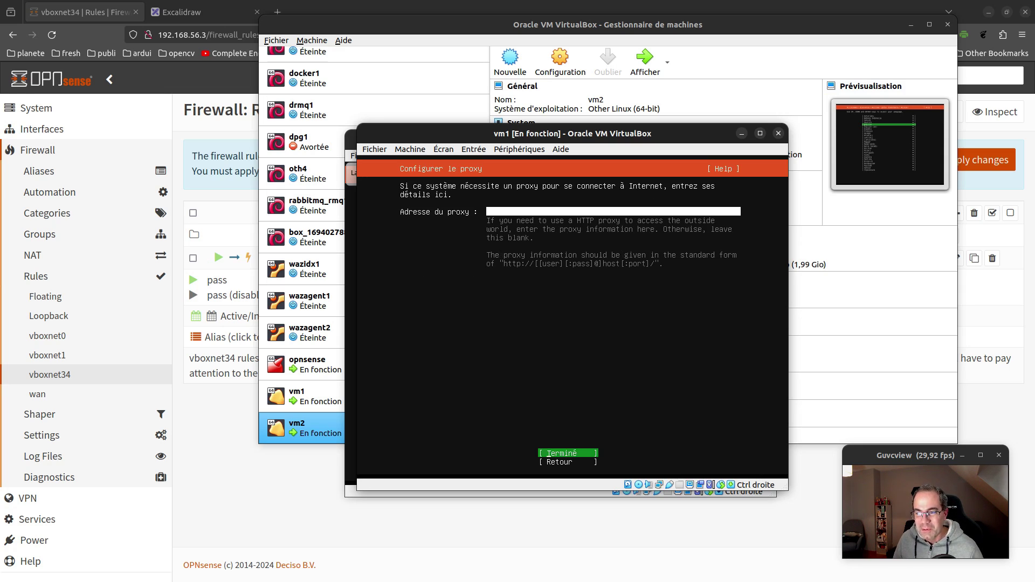
pyautogui.press('Return')
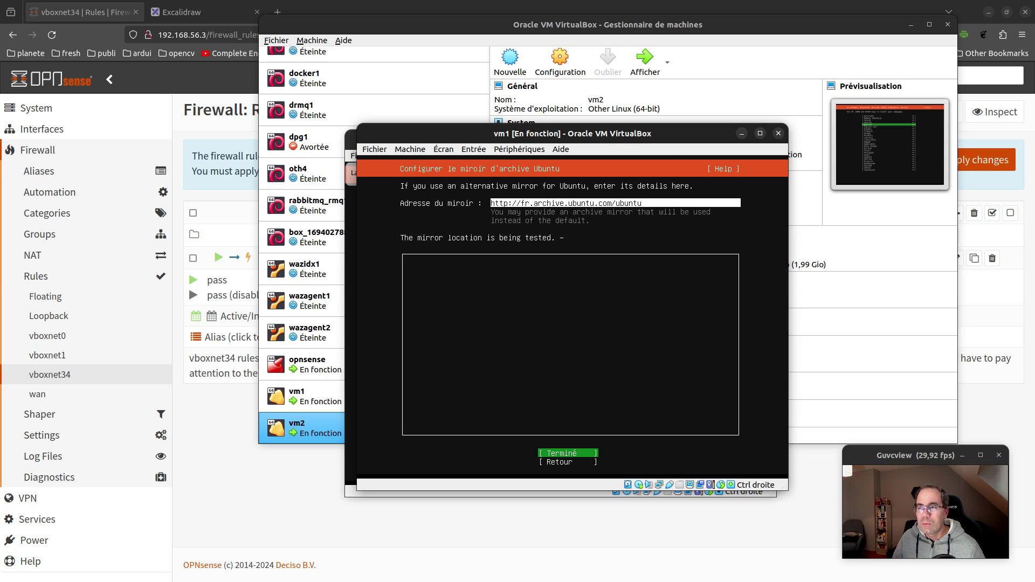
# Apply the pending firewall rule changes in OPNsense
pyautogui.click(980, 161)
pyautogui.click(980, 160)
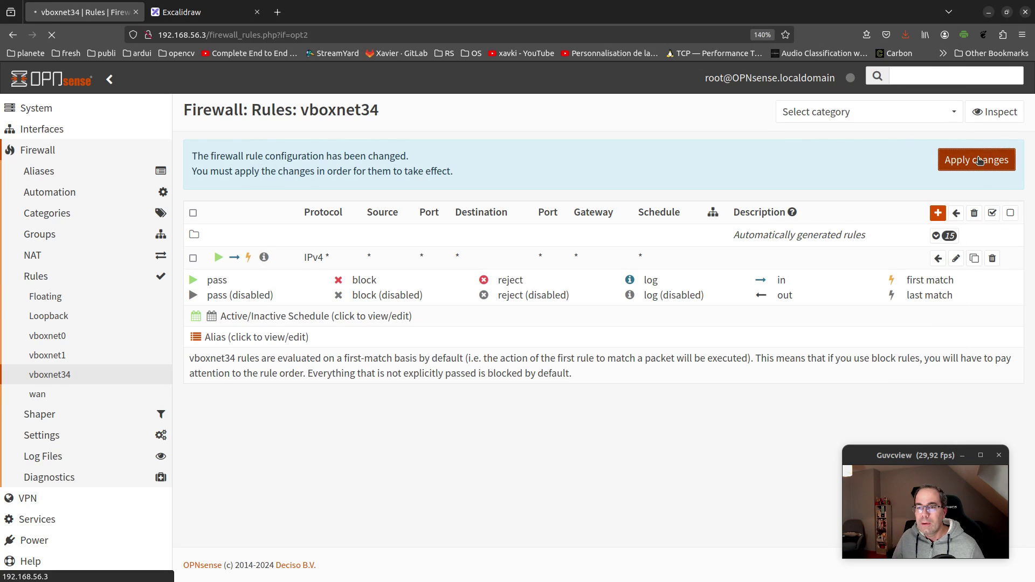
pyautogui.hotkey('alt', 'Tab')
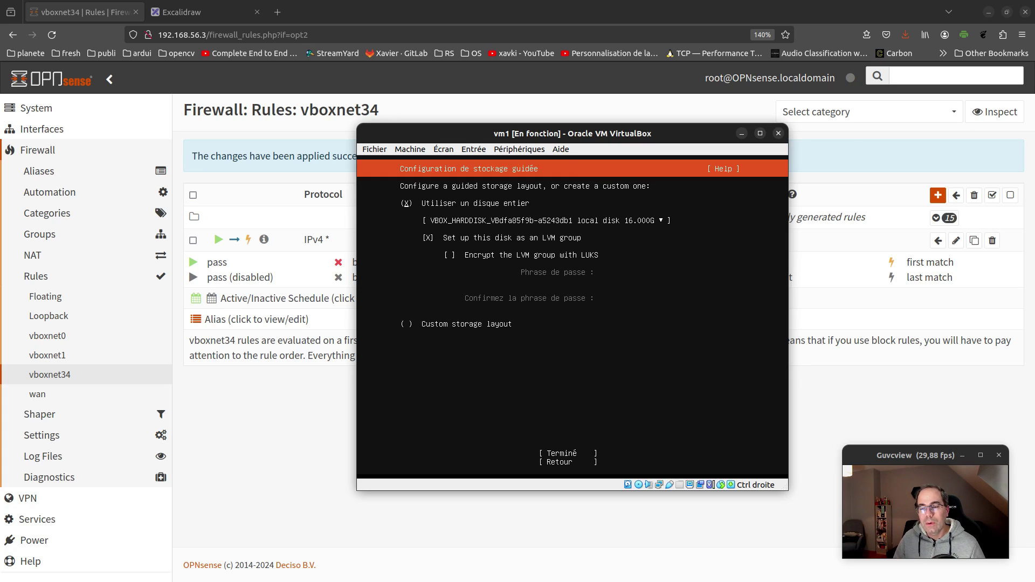
# Accept vm1's guided whole-disk LVM storage layout and confirm formatting the disk
pyautogui.press('Down')
pyautogui.press('Down')
pyautogui.press('Down')
pyautogui.press('Down')
pyautogui.press('Down')
pyautogui.press('Return')
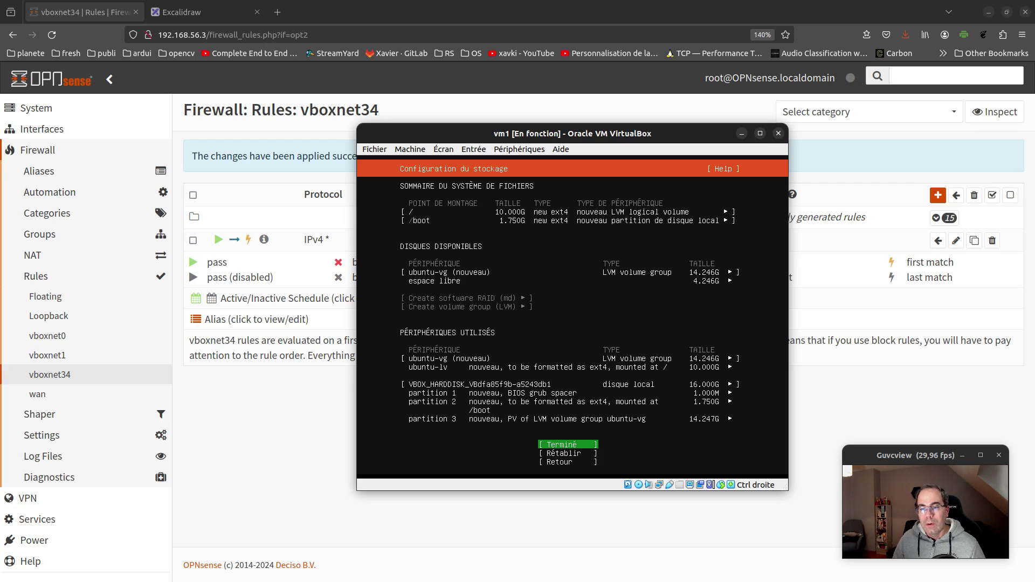
pyautogui.press('Return')
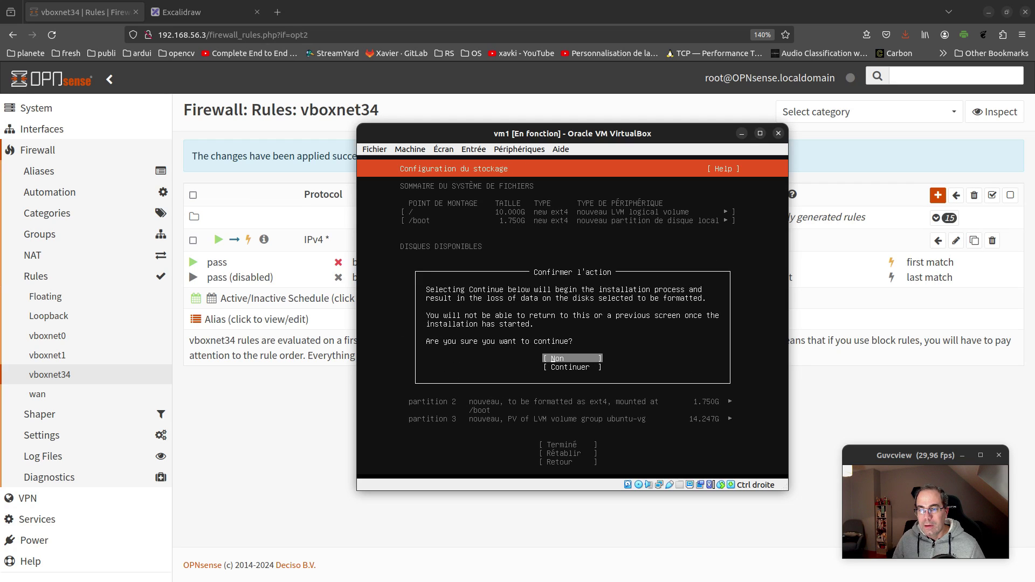
pyautogui.press('Down')
pyautogui.press('Return')
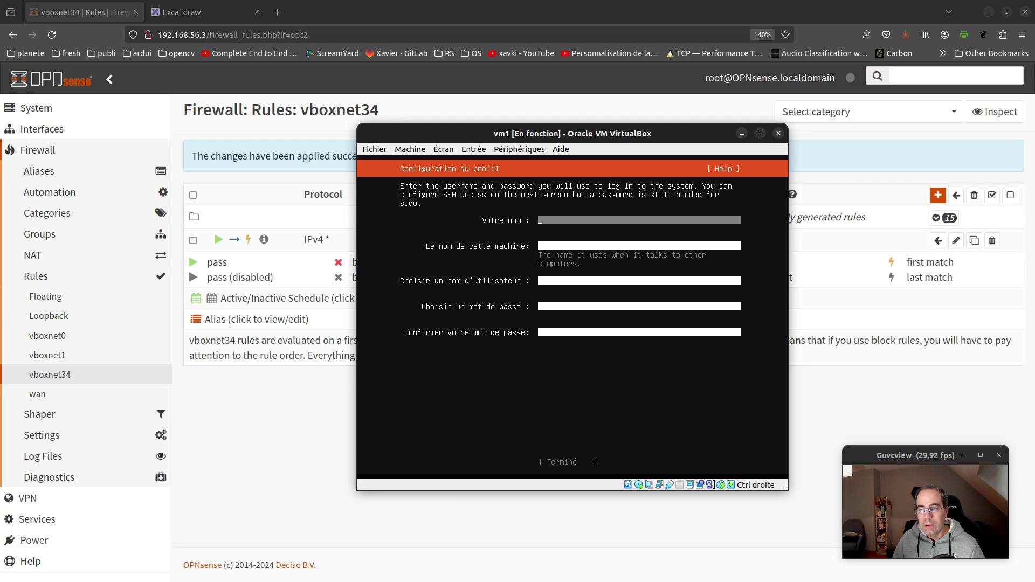
# Fill vm1's profile with the user's name, hostname vm1, a username and password
pyautogui.write('xavki')
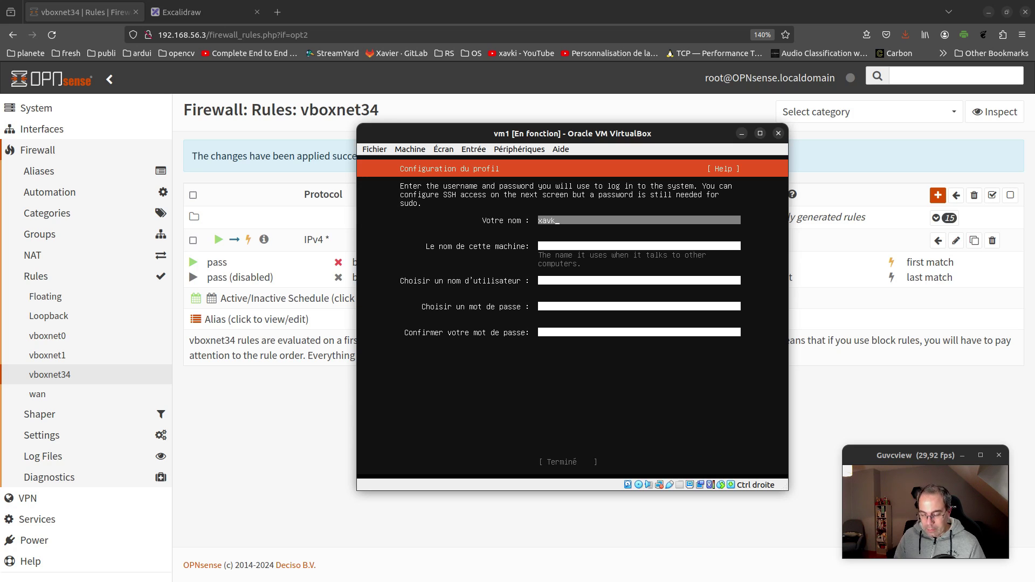
pyautogui.press('Tab')
pyautogui.write('v')
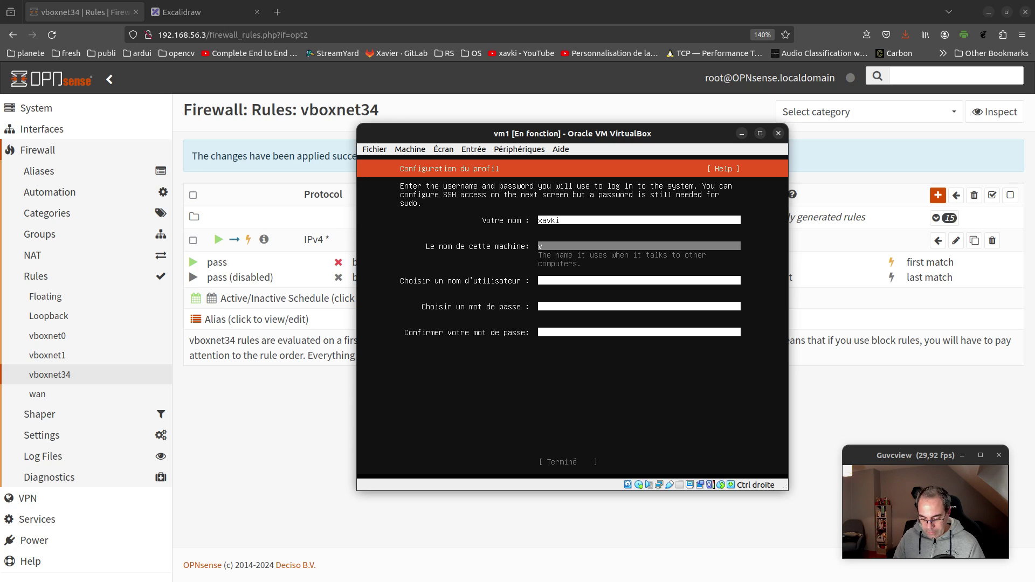
pyautogui.write('m1')
pyautogui.press('Tab')
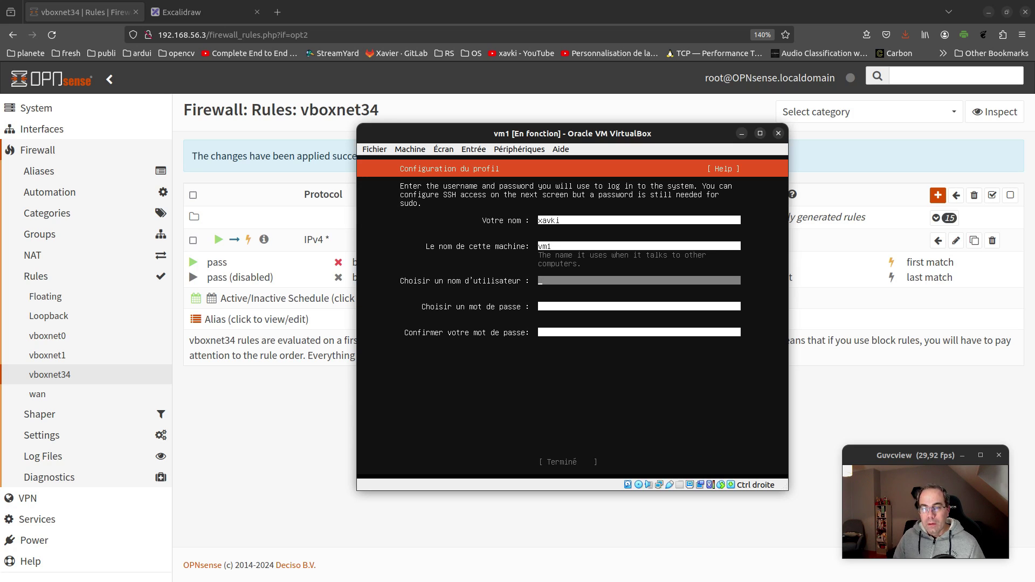
pyautogui.write('xavki')
pyautogui.press('Tab')
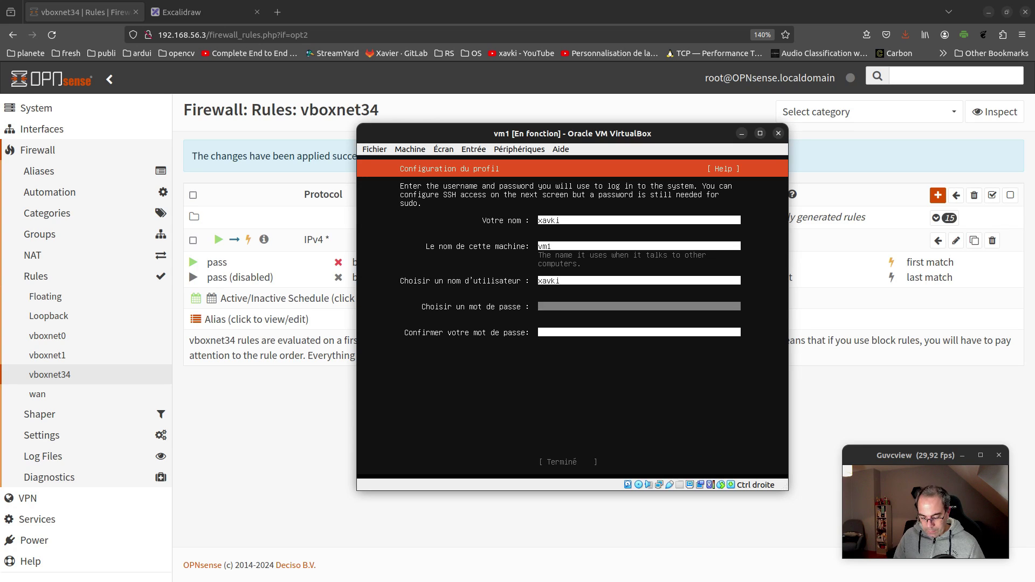
pyautogui.write('password')
pyautogui.press('Tab')
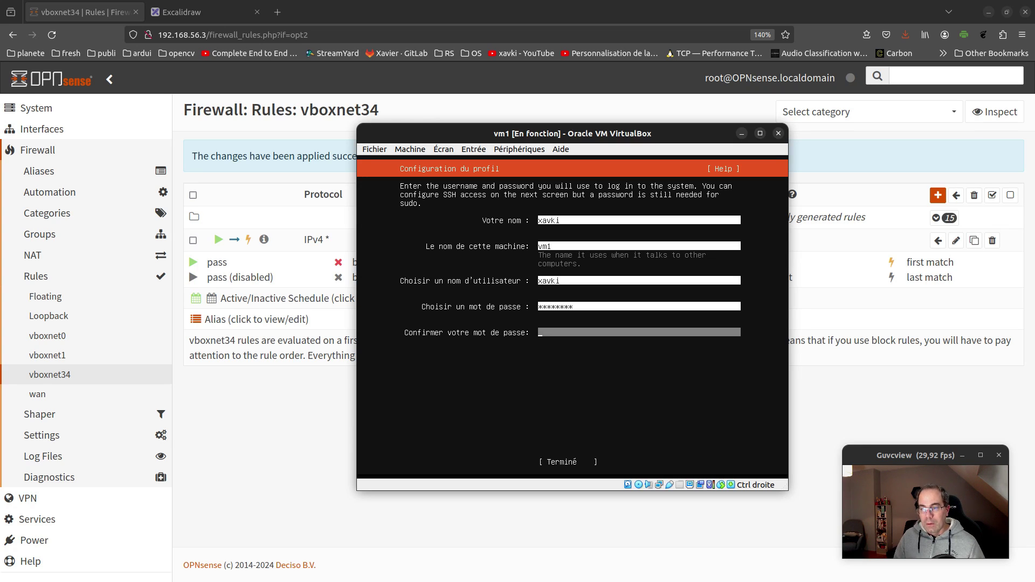
pyautogui.write('password')
pyautogui.press('Tab')
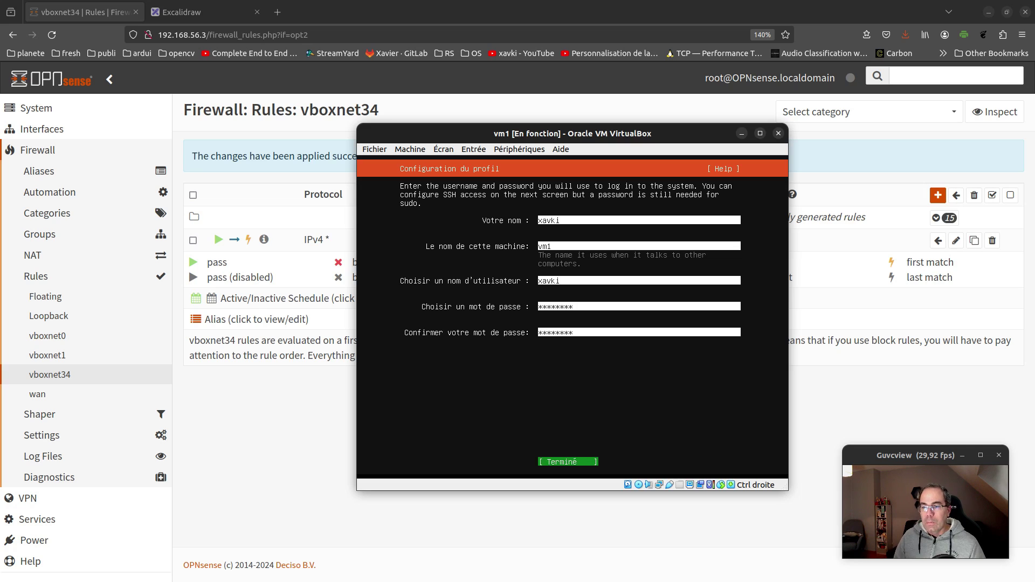
pyautogui.press('Return')
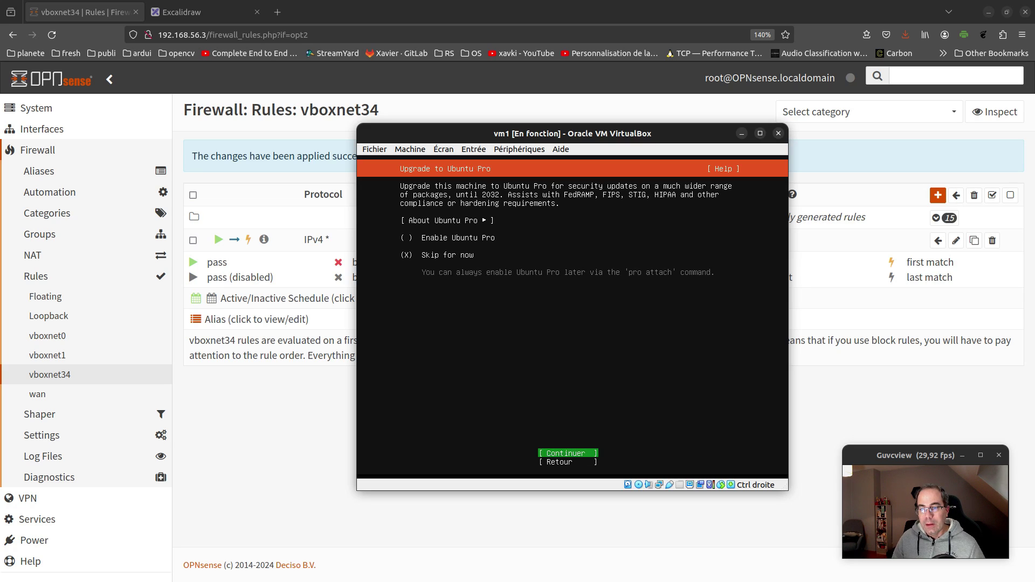
# Skip Ubuntu Pro, enable OpenSSH server, select no snaps, and start vm1's installation
pyautogui.press('Return')
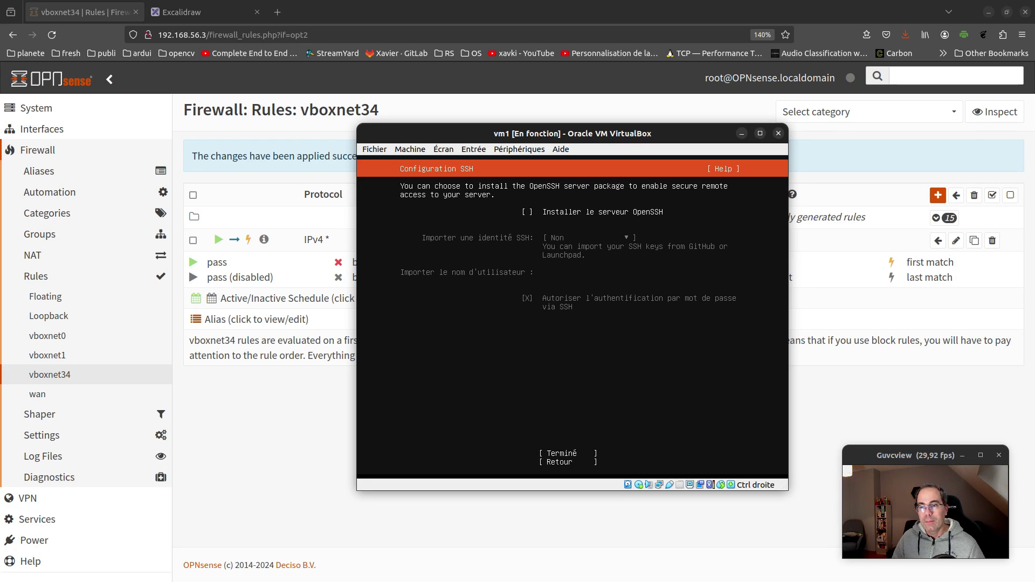
pyautogui.press('space')
pyautogui.press('Tab')
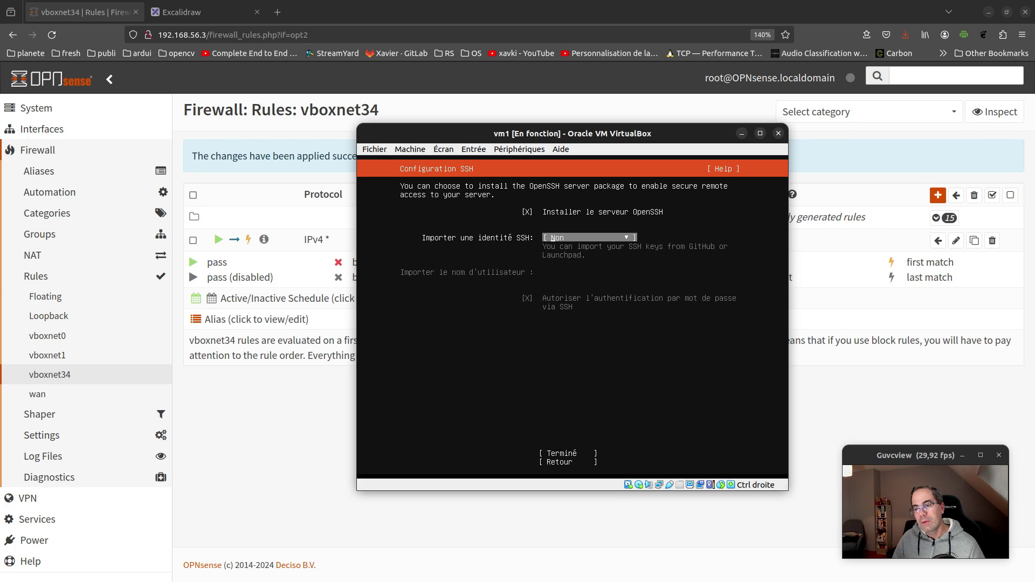
pyautogui.press('Tab')
pyautogui.press('Return')
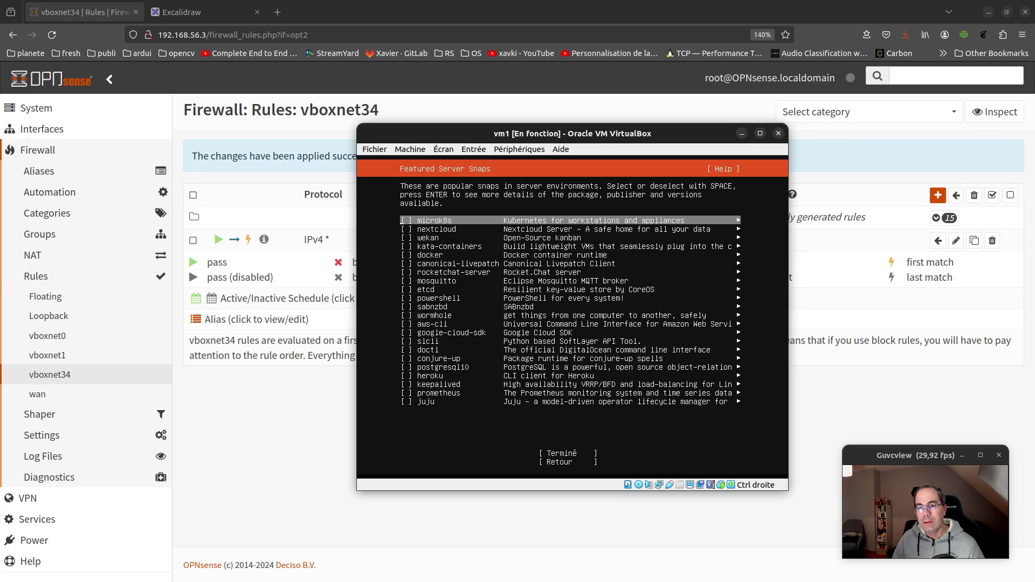
pyautogui.press('Tab')
pyautogui.press('Return')
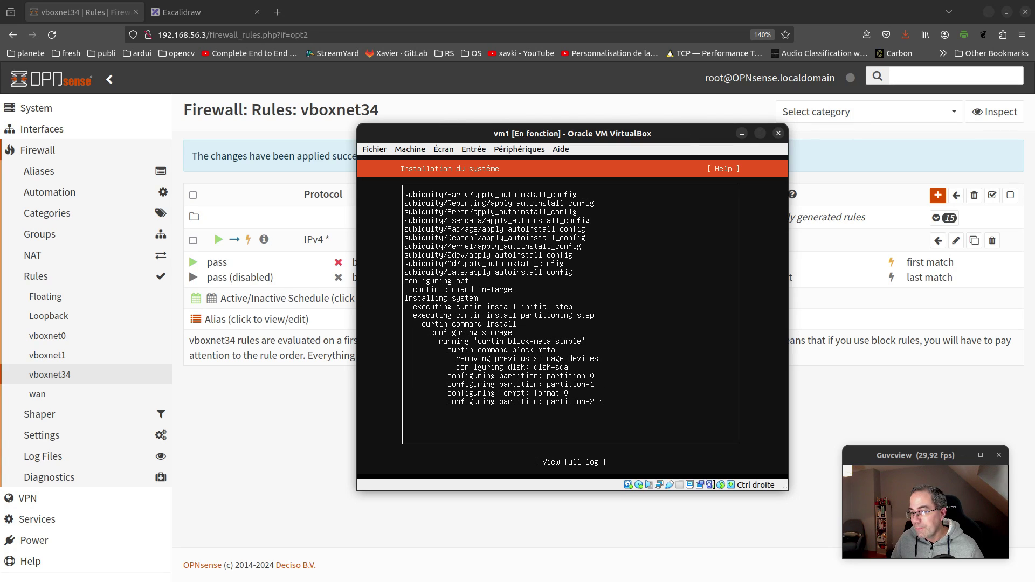
pyautogui.hotkey('alt', 'Tab')
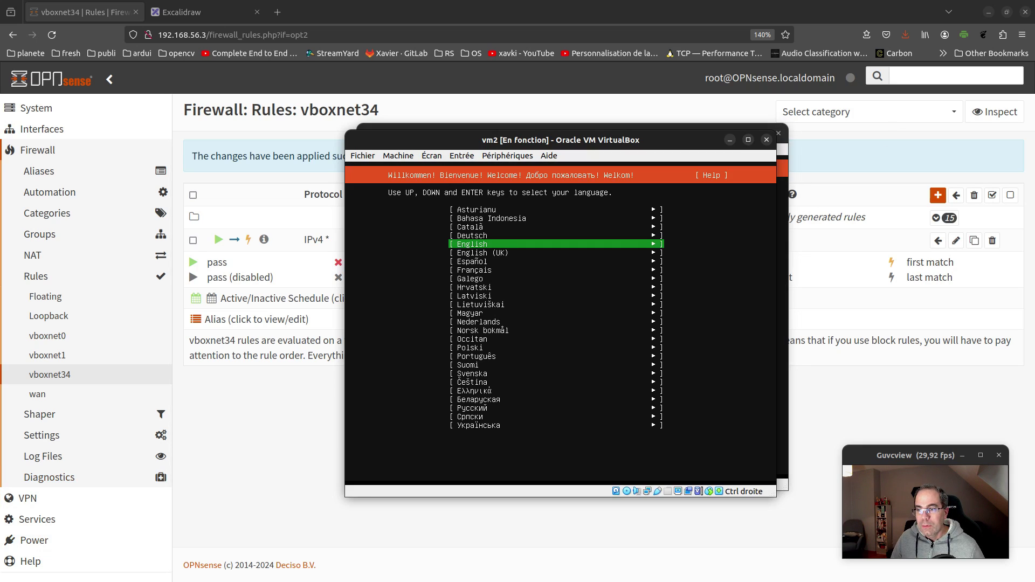
# Choose Français, the French keyboard and the standard Ubuntu Server install type for vm2
pyautogui.press('Down')
pyautogui.press('Down')
pyautogui.press('Down')
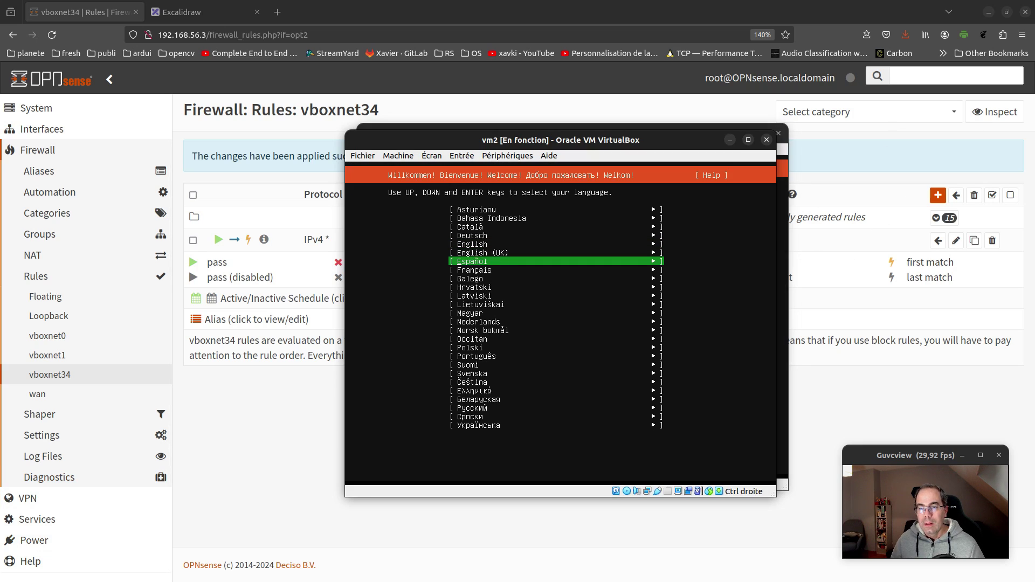
pyautogui.press('Return')
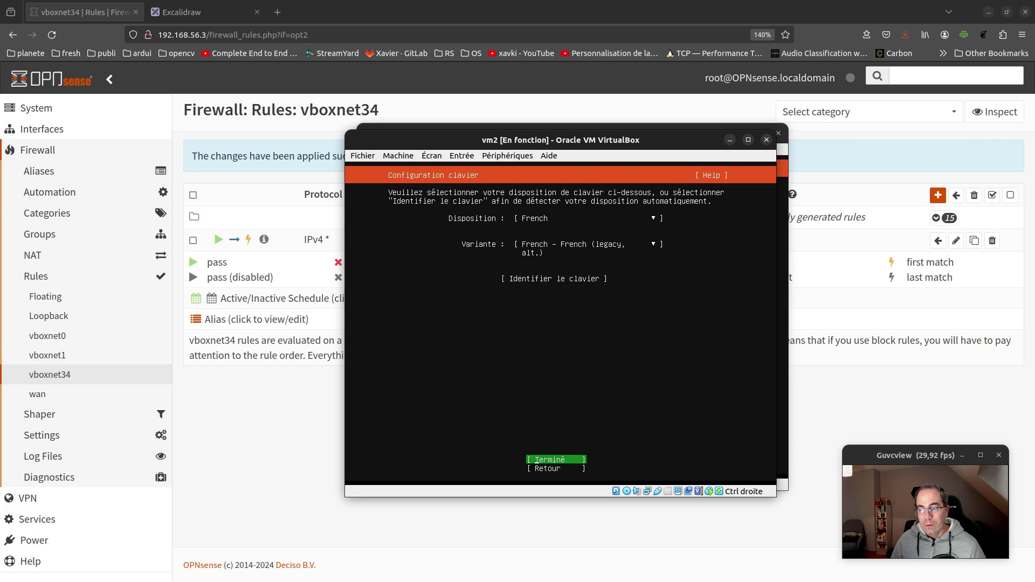
pyautogui.press('Return')
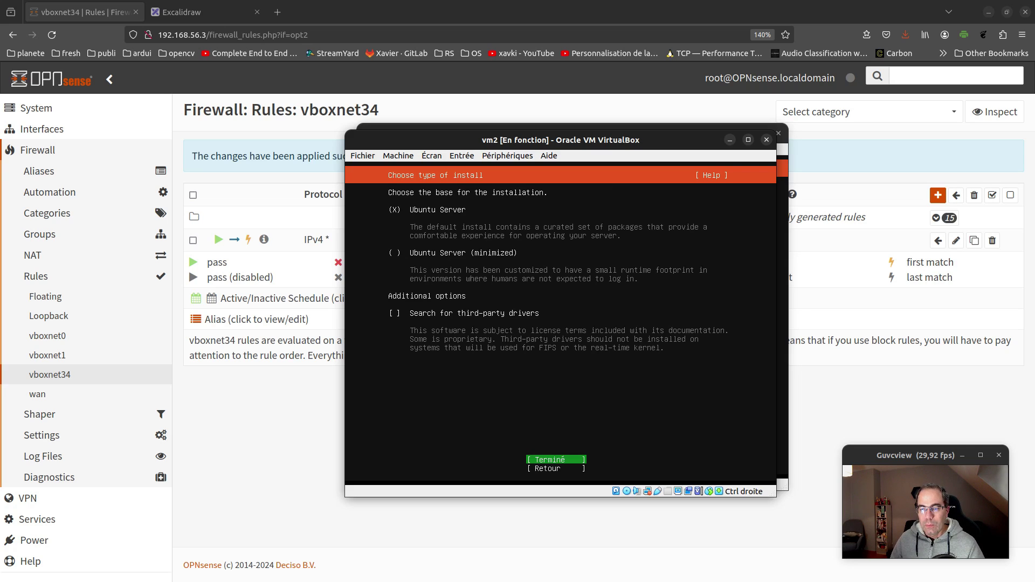
pyautogui.press('Return')
# Open the IPv4 configuration for vm2's enp0s3 interface
pyautogui.press('Up')
pyautogui.press('Up')
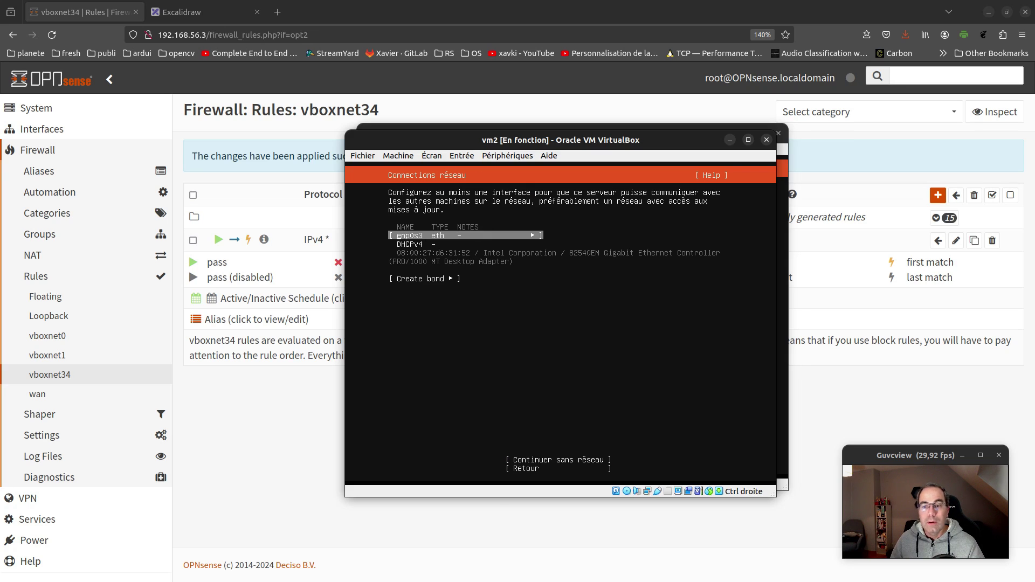
pyautogui.press('Return')
pyautogui.press('Down')
pyautogui.press('Down')
pyautogui.press('Return')
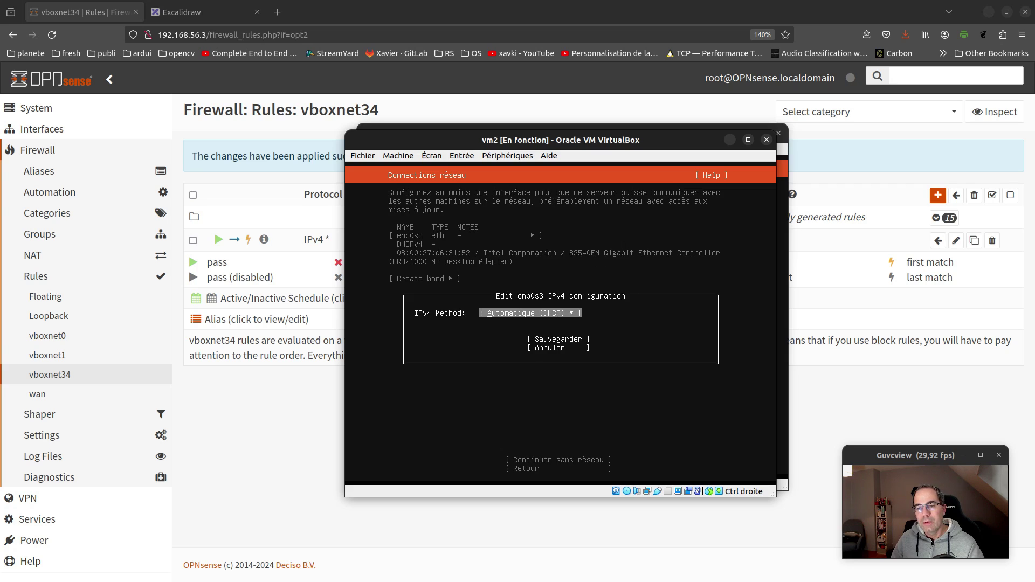
# Set enp0s3 to Manuel: subnet 192.168.90.0/24, address 192.168.90.4, gateway 192.168.90.3, DNS 1.1.1.1, and save
pyautogui.press('Return')
pyautogui.press('Down')
pyautogui.press('Return')
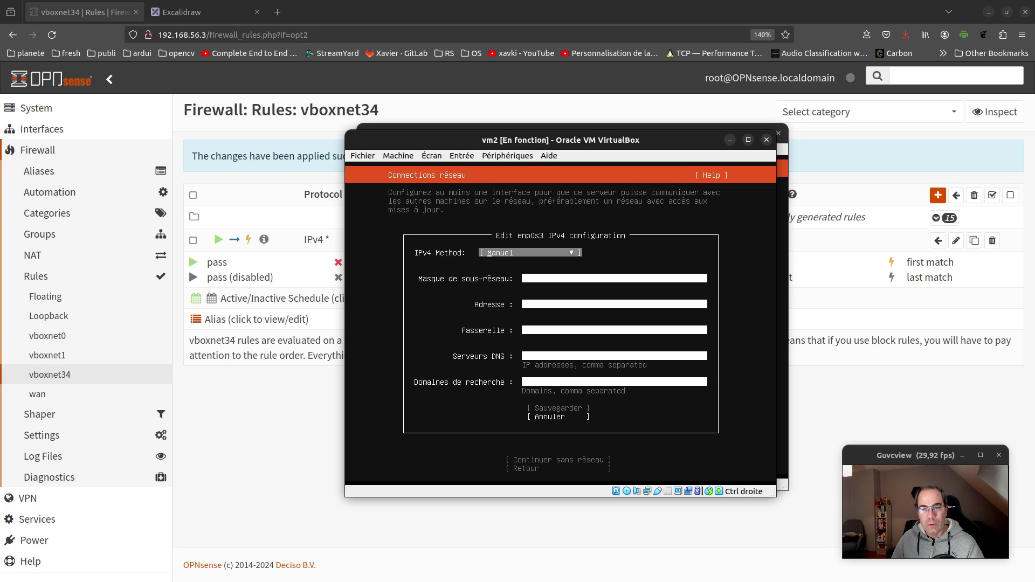
pyautogui.press('Tab')
pyautogui.write('19')
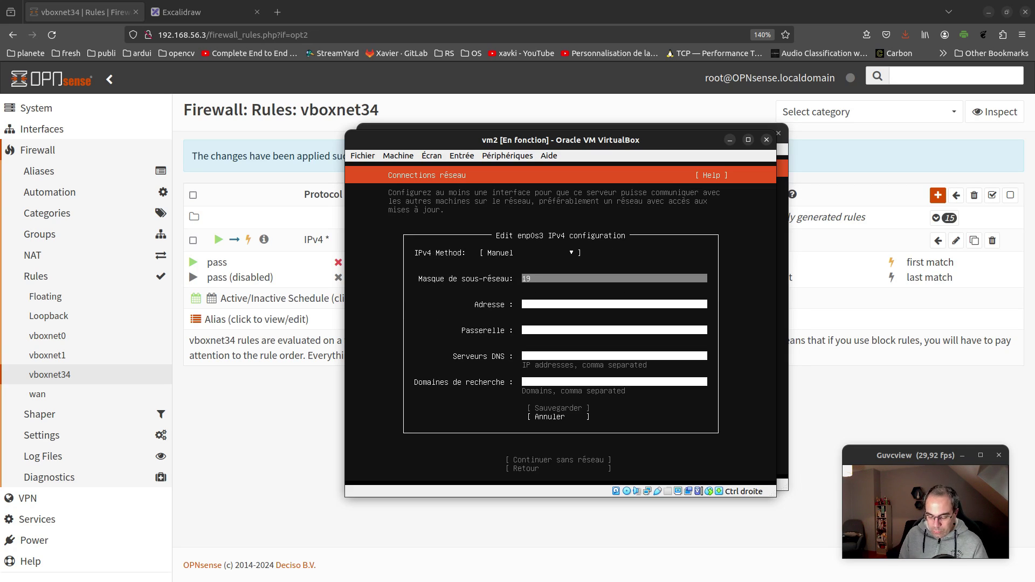
pyautogui.write('2.16')
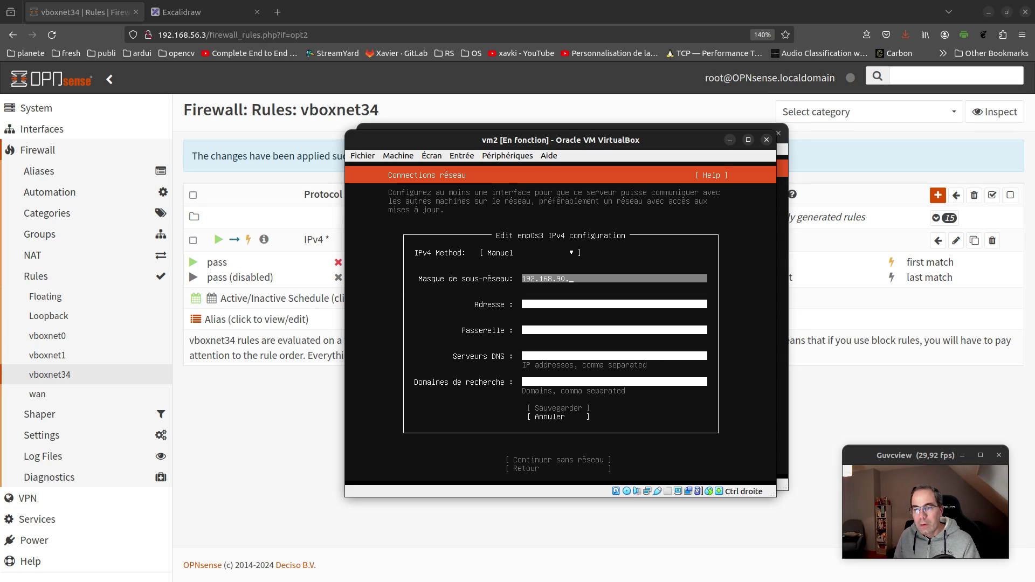
pyautogui.write('8.90.0/24')
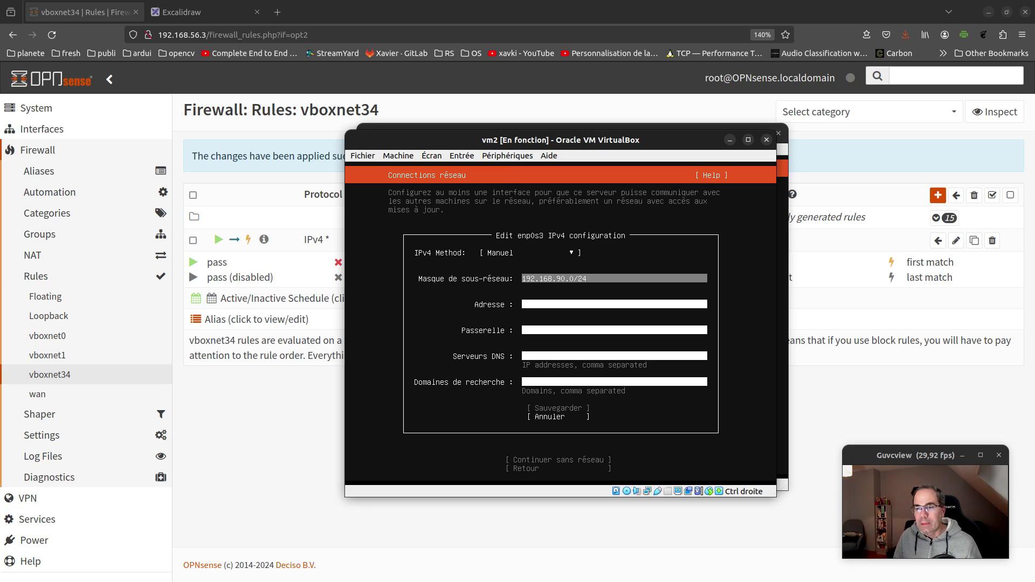
pyautogui.press('Tab')
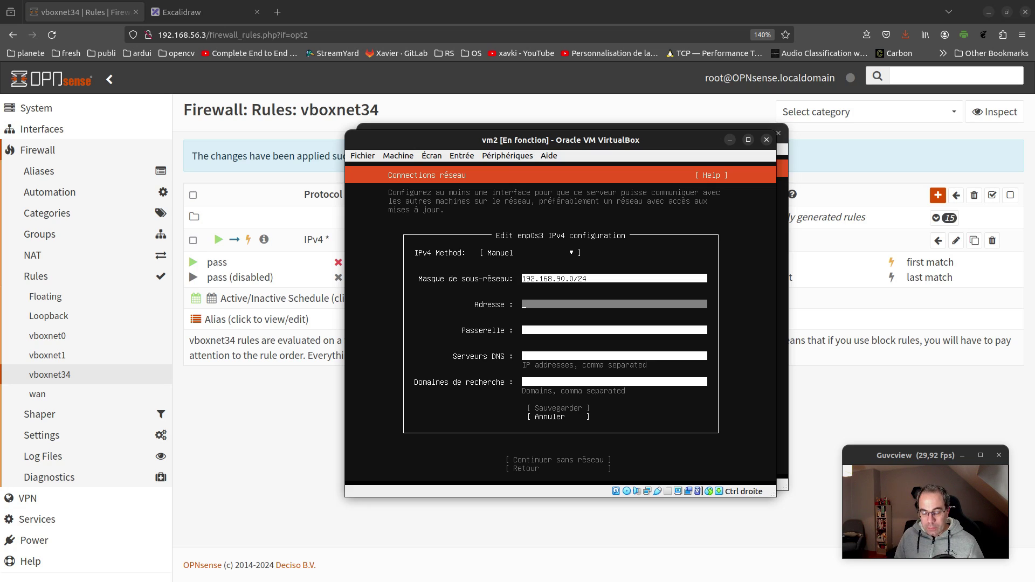
pyautogui.write('192.168.90.')
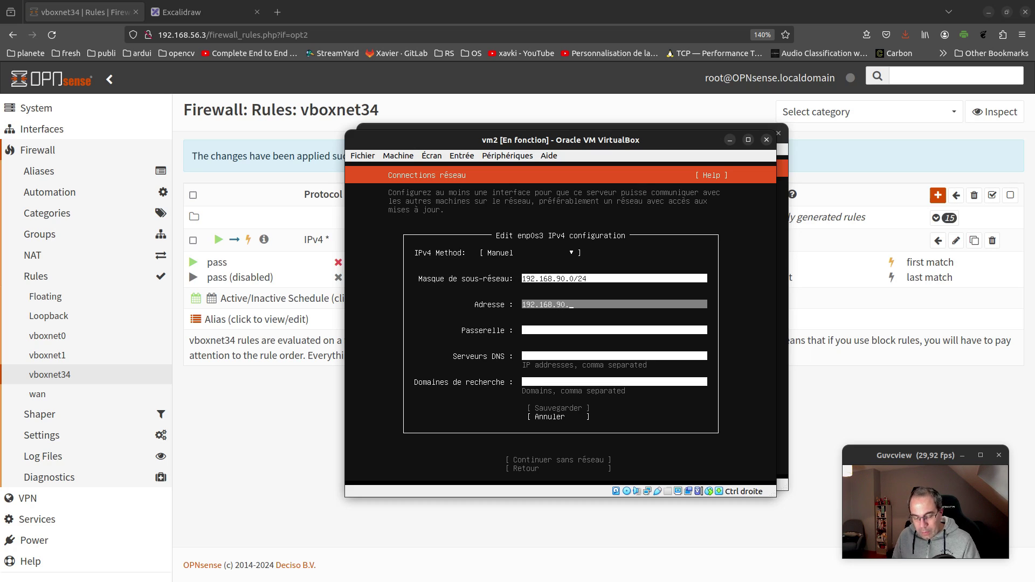
pyautogui.write('4')
pyautogui.press('Tab')
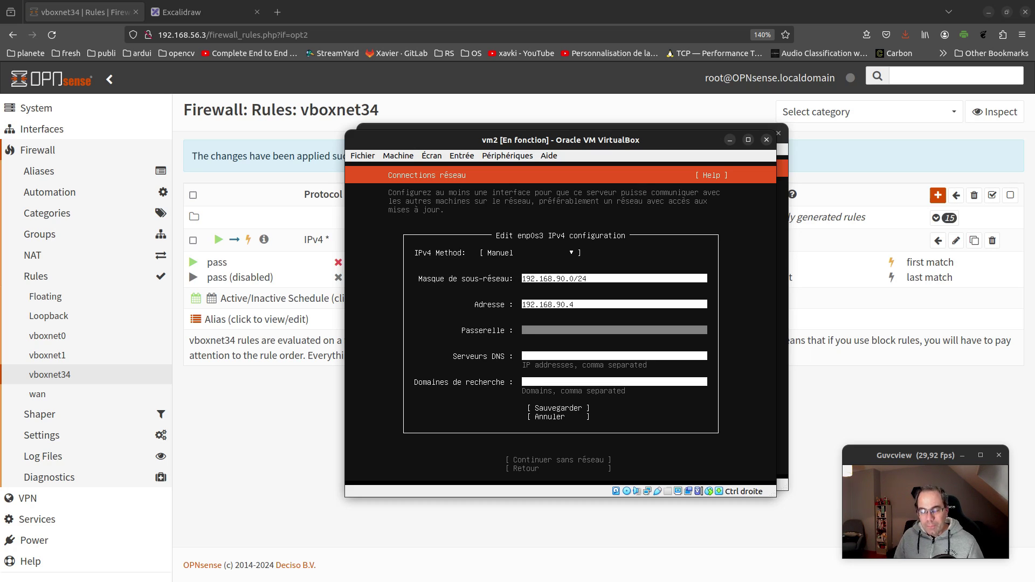
pyautogui.write('192')
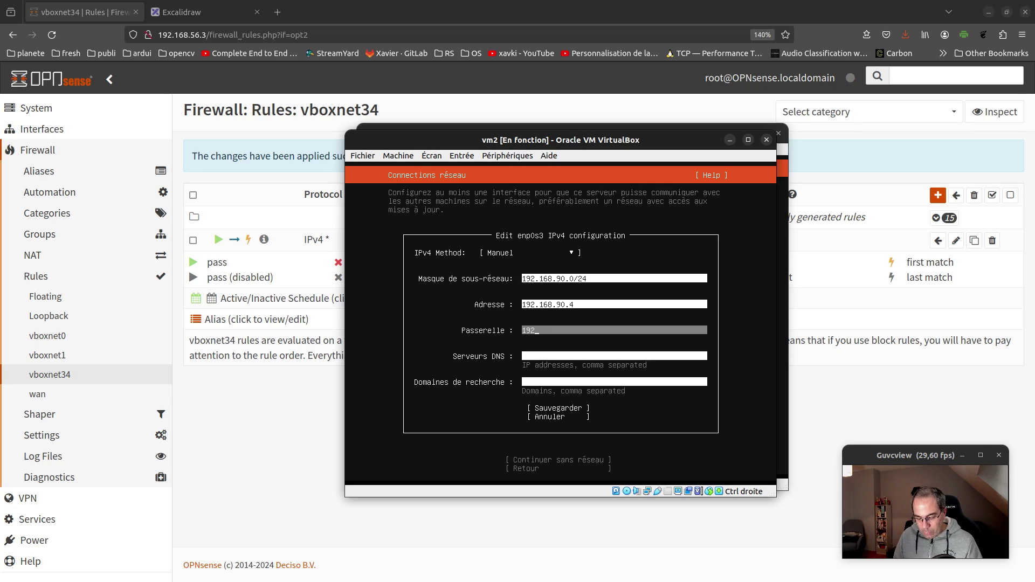
pyautogui.write('.168')
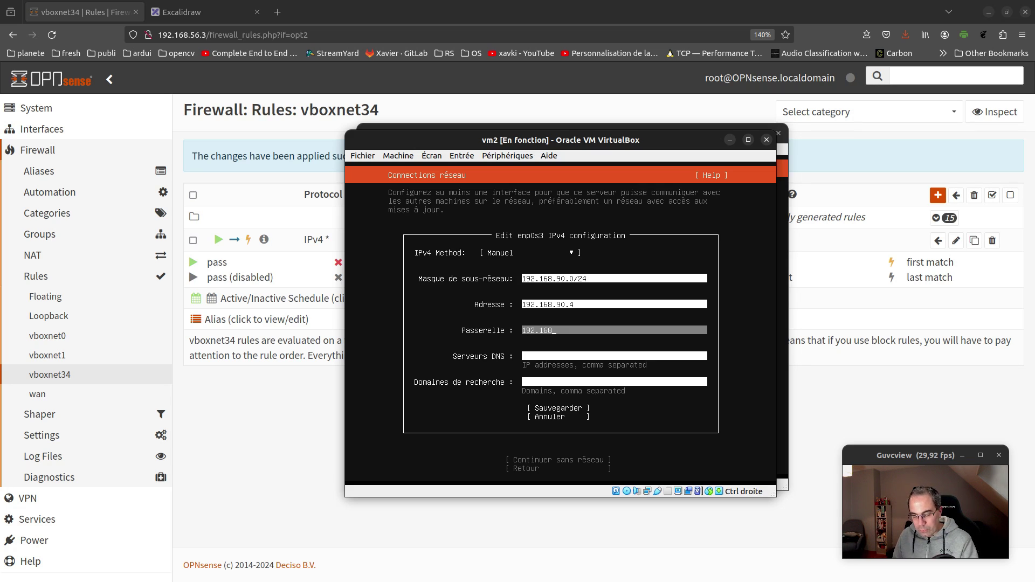
pyautogui.write('.90')
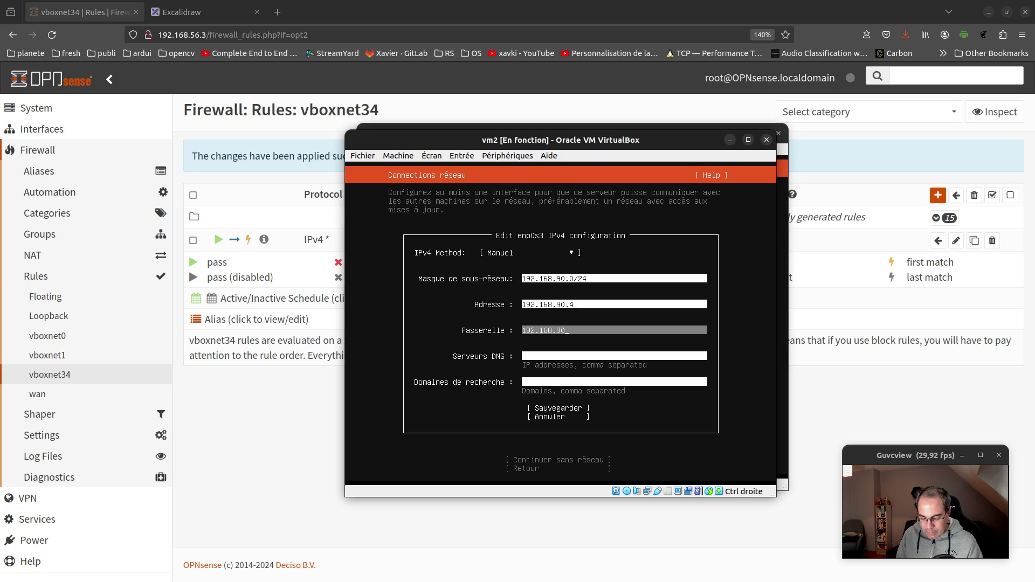
pyautogui.write('.3')
pyautogui.press('Tab')
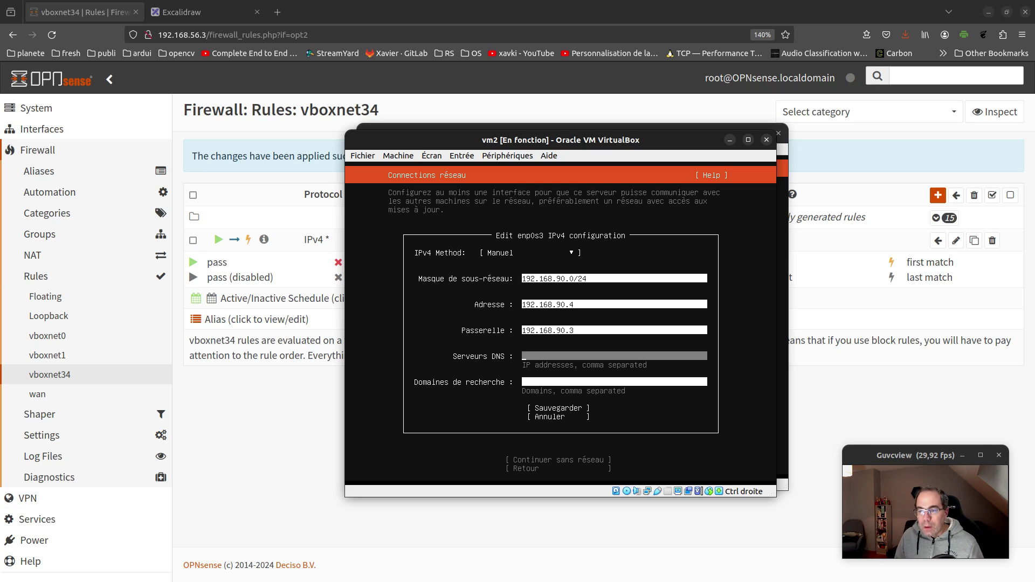
pyautogui.write('1.1.1.1')
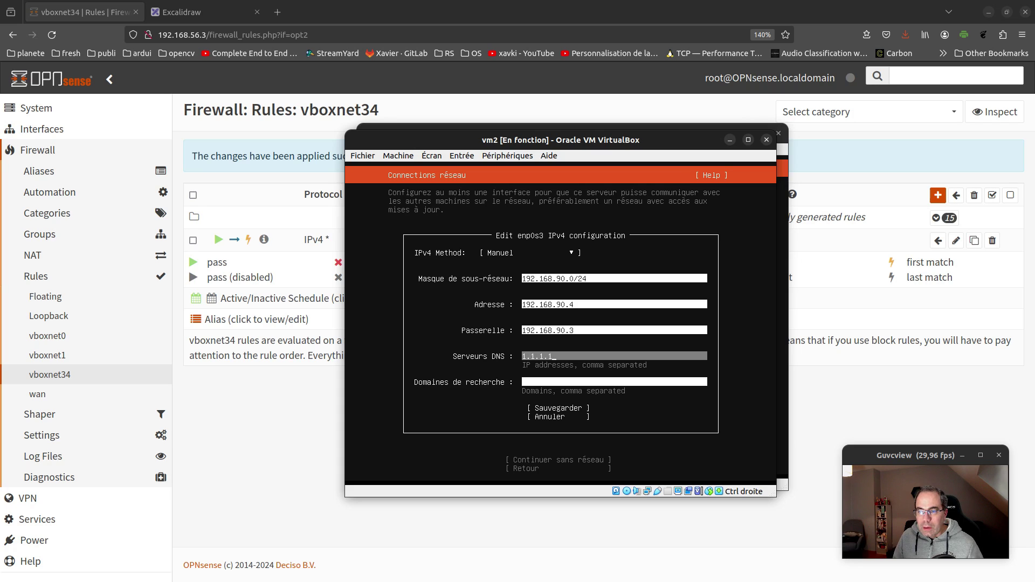
pyautogui.press('Tab')
pyautogui.press('Tab')
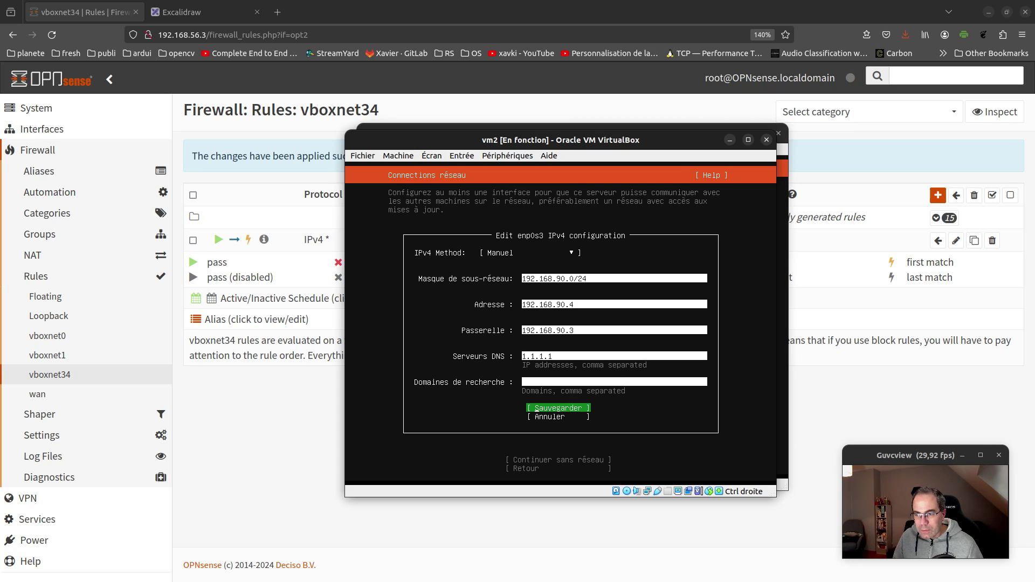
pyautogui.press('Return')
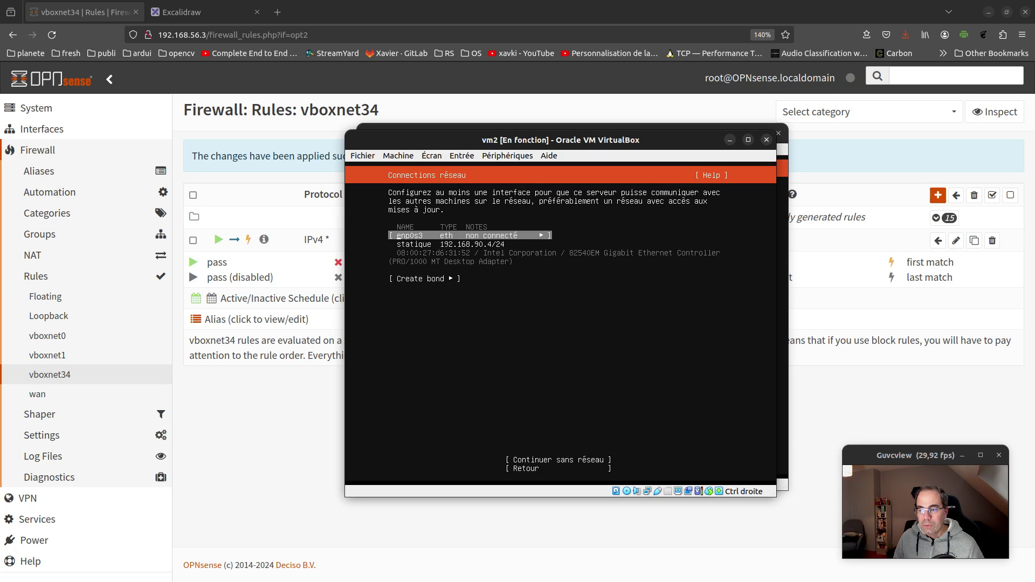
# Confirm vm2's network setup and leave the proxy blank to reach the mirror step
pyautogui.press('Tab')
pyautogui.press('Tab')
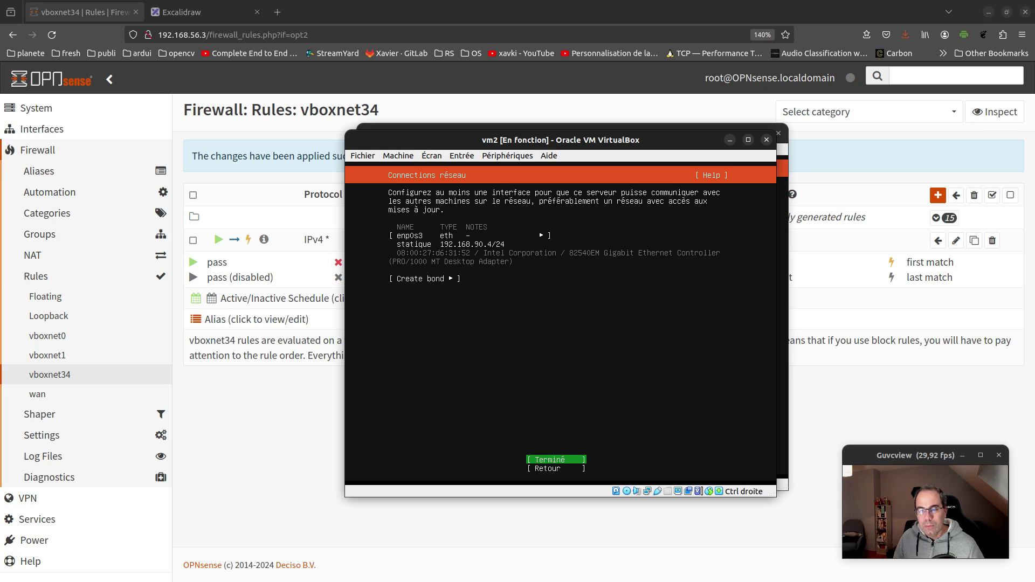
pyautogui.press('Return')
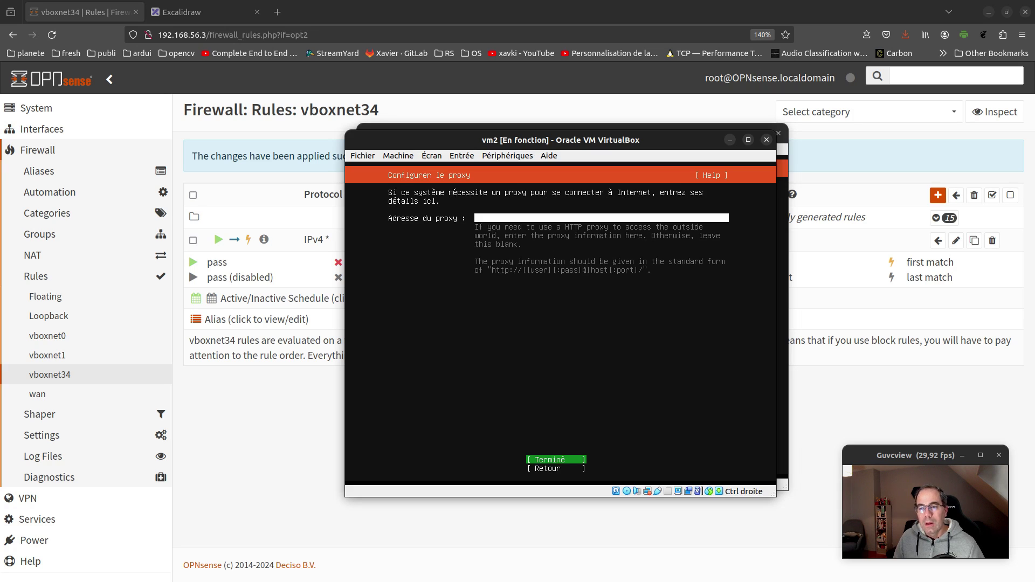
pyautogui.press('Return')
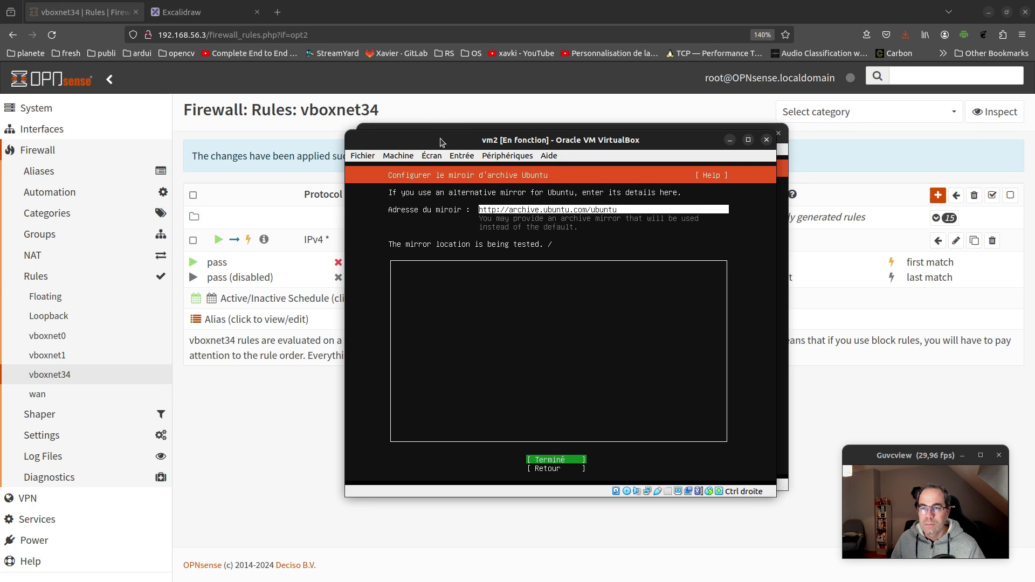
# Rearrange the vm1 and vm2 windows to read vm1's install log, then return to OPNsense
pyautogui.moveTo(442, 143); pyautogui.dragTo(399, 111)
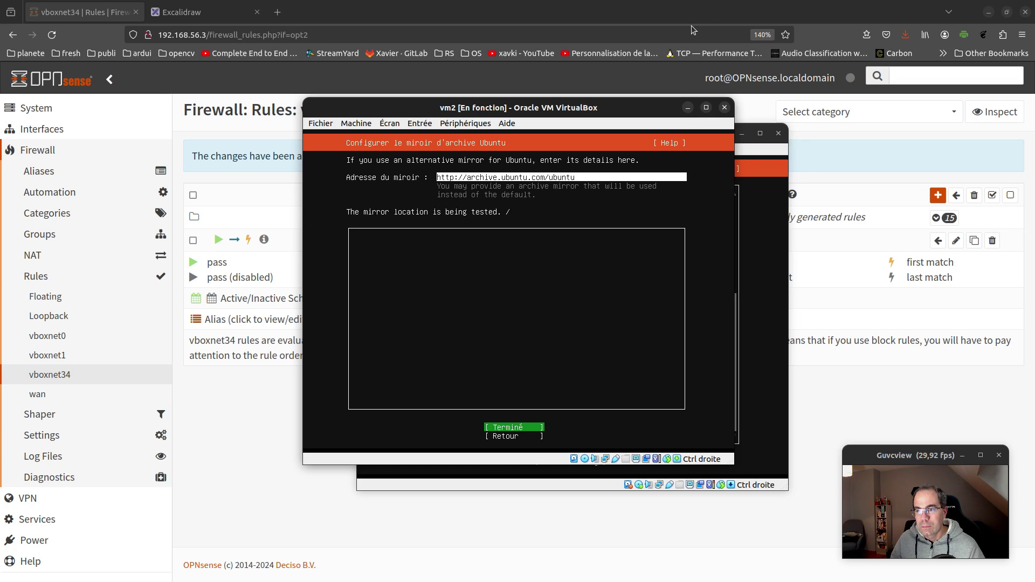
pyautogui.moveTo(638, 110); pyautogui.dragTo(366, 94)
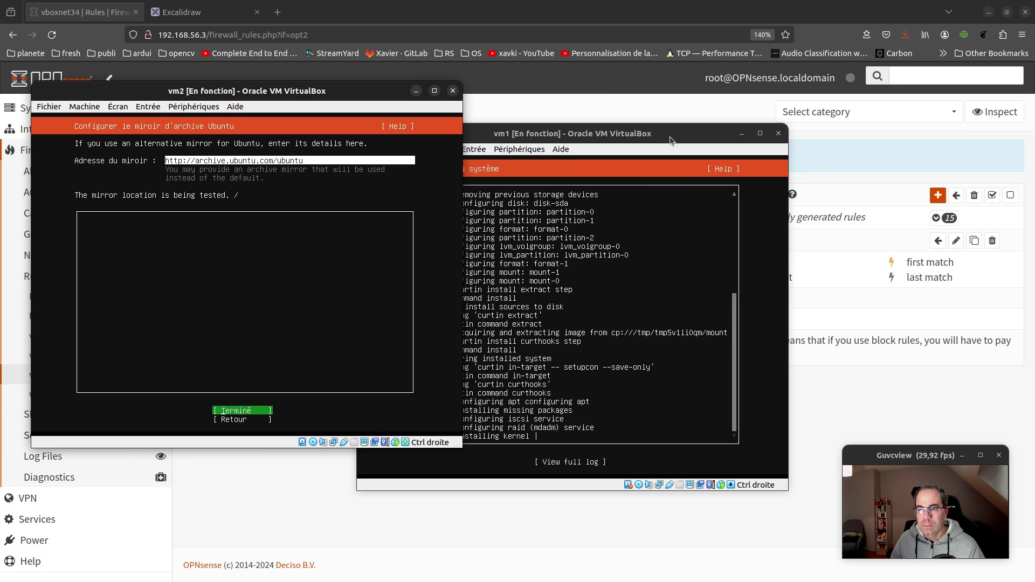
pyautogui.moveTo(672, 137); pyautogui.dragTo(841, 104)
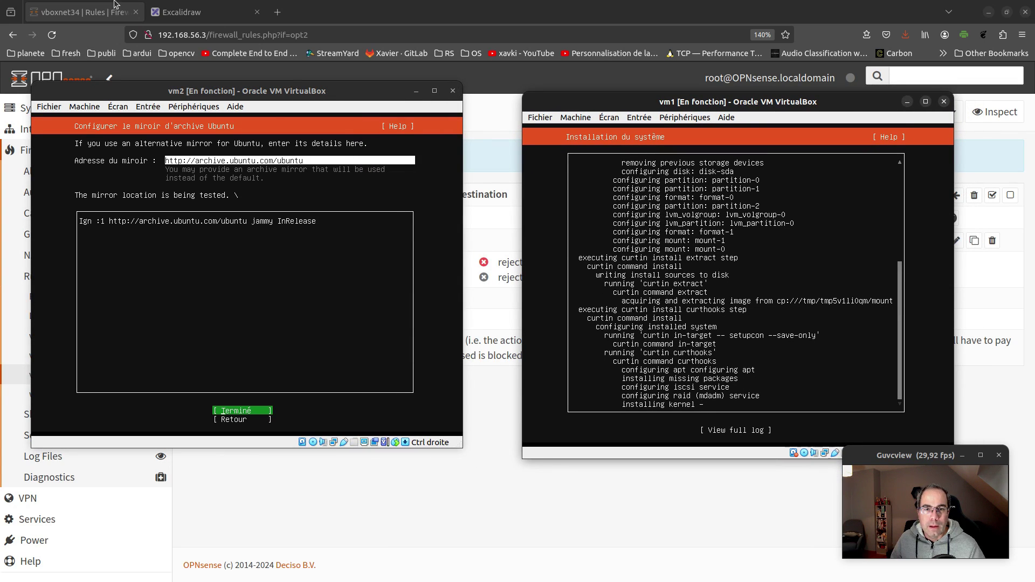
pyautogui.moveTo(133, 87); pyautogui.dragTo(432, 78)
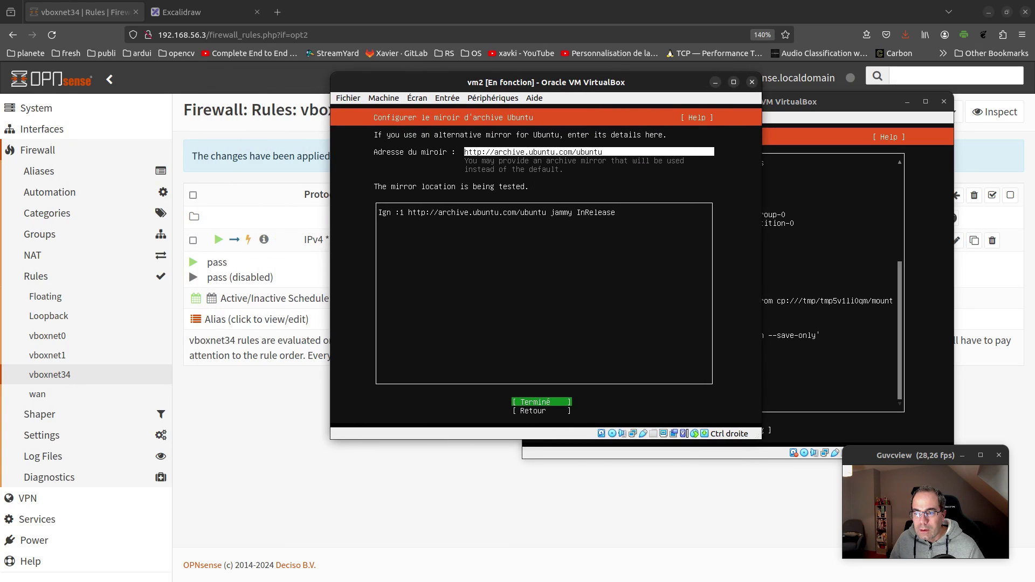
pyautogui.click(284, 456)
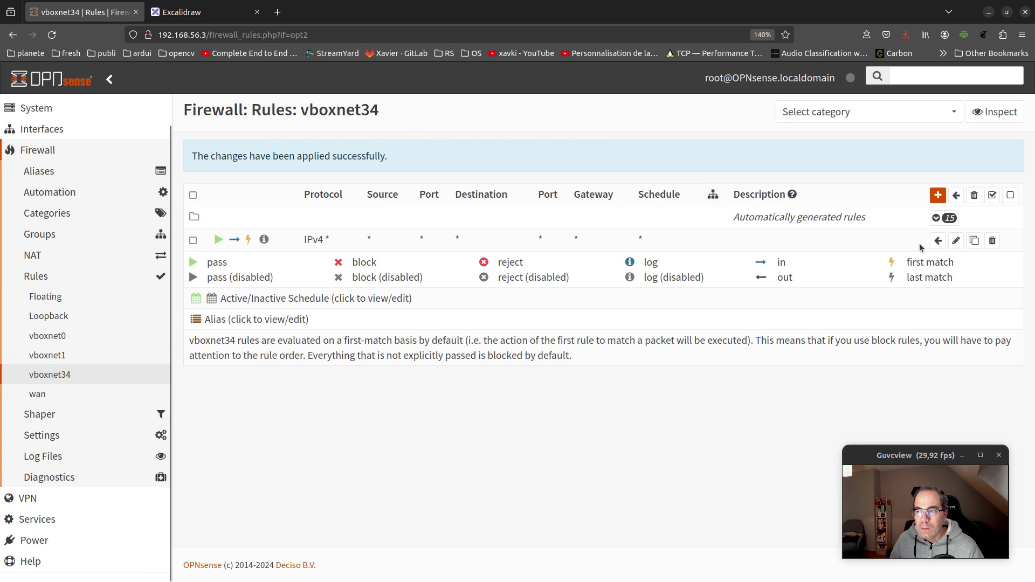
# Open the vboxnet34 IPv4 pass rule's edit form and scroll through all its settings
pyautogui.click(956, 240)
pyautogui.scroll(-1, 653, 199)
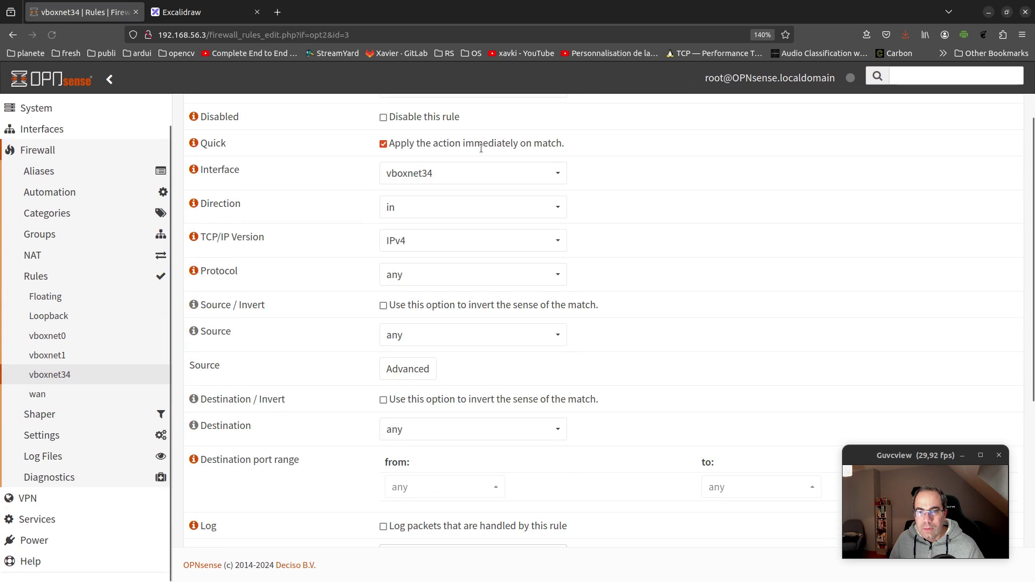
pyautogui.scroll(1, 654, 200)
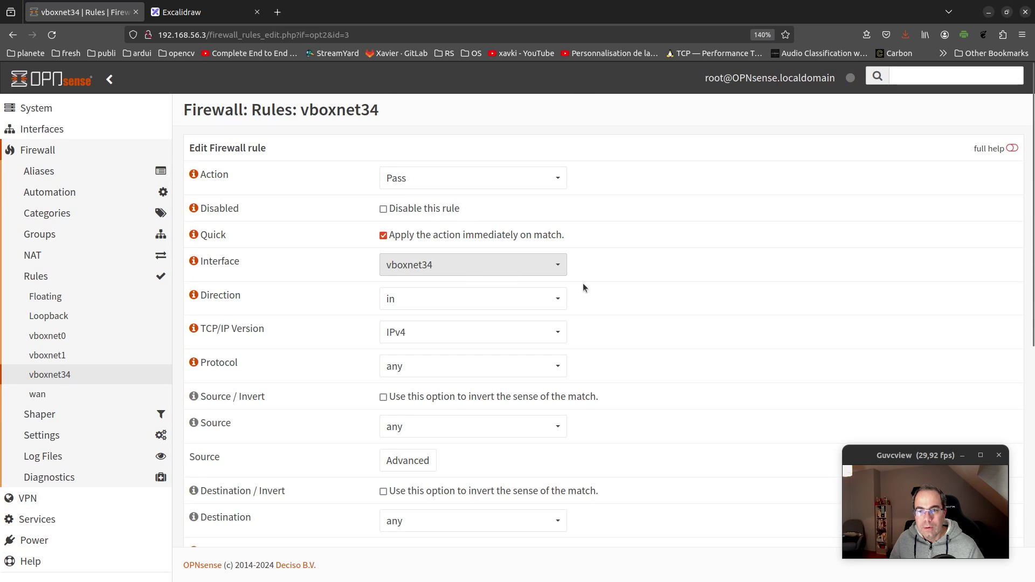
pyautogui.scroll(-3, 583, 287)
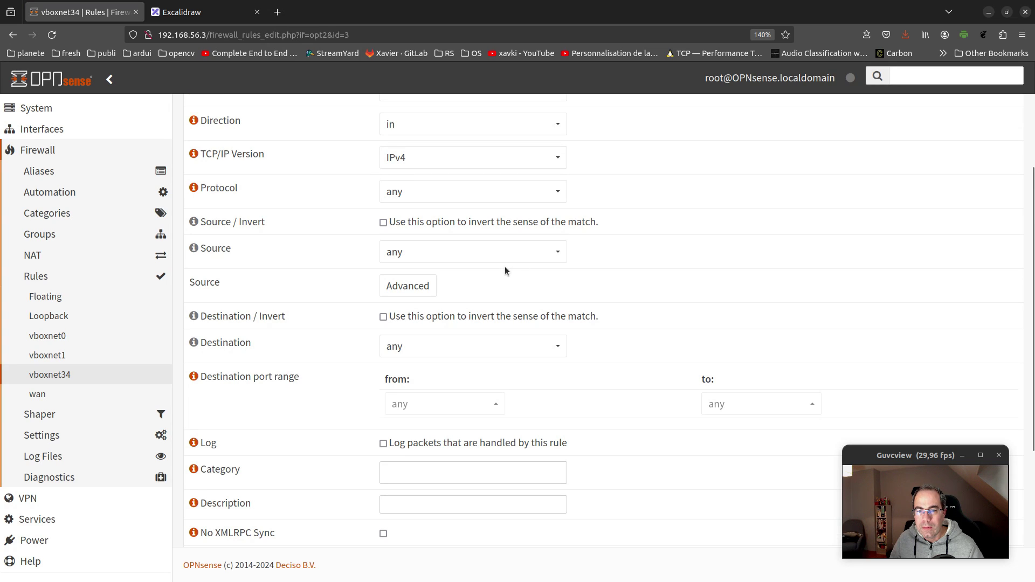
pyautogui.scroll(-2, 502, 282)
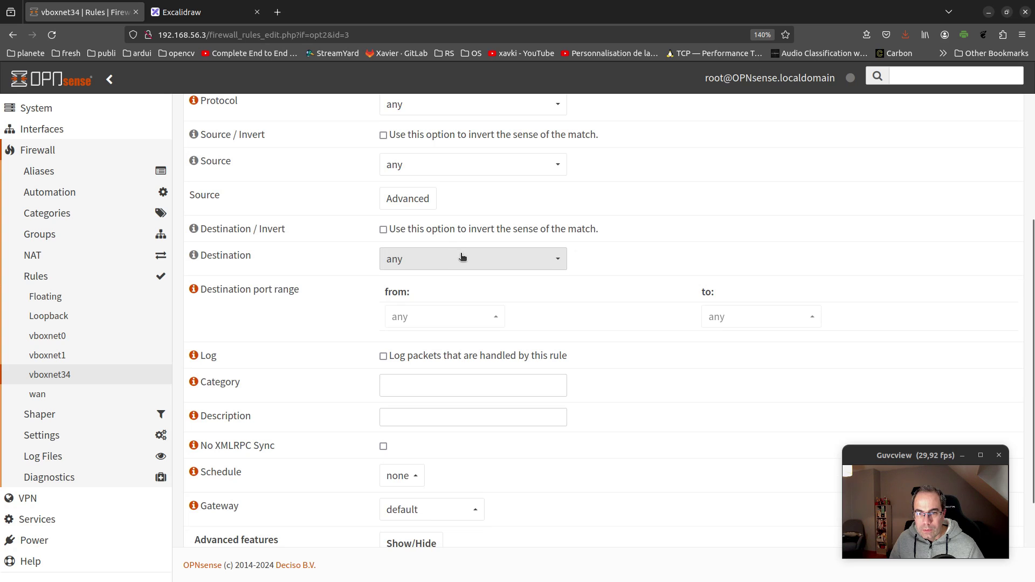
pyautogui.scroll(-3, 472, 294)
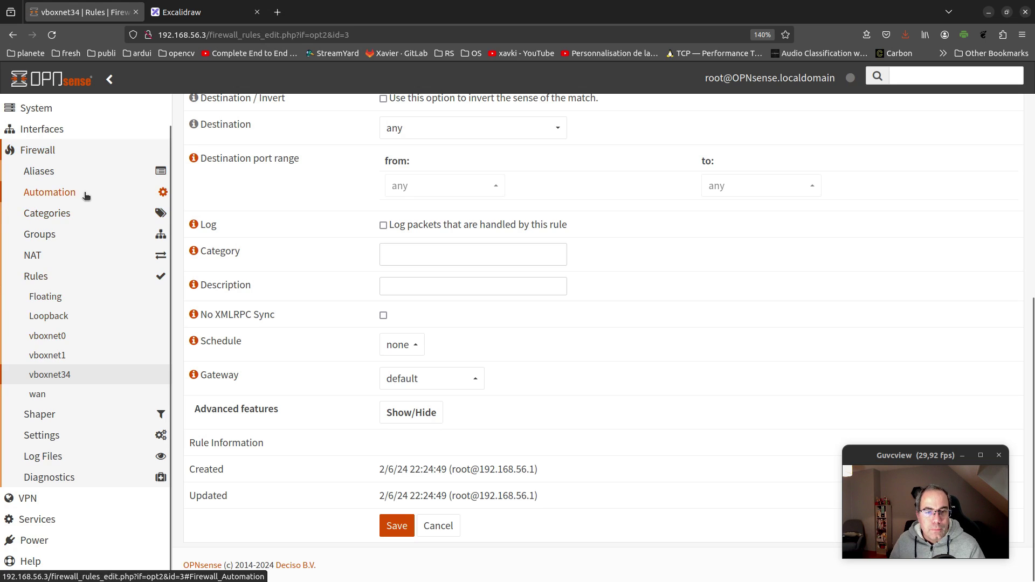
pyautogui.scroll(1, 76, 166)
# Change the vboxnet34 address 192.168.90.3 prefix from /32 to /24, save and apply
pyautogui.click(76, 166)
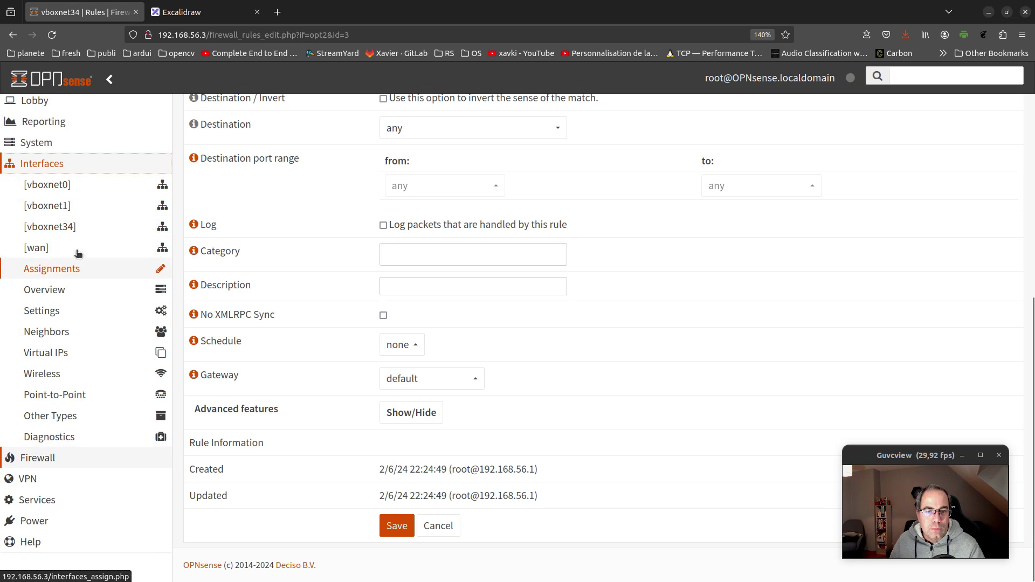
pyautogui.click(50, 227)
pyautogui.scroll(-5, 493, 293)
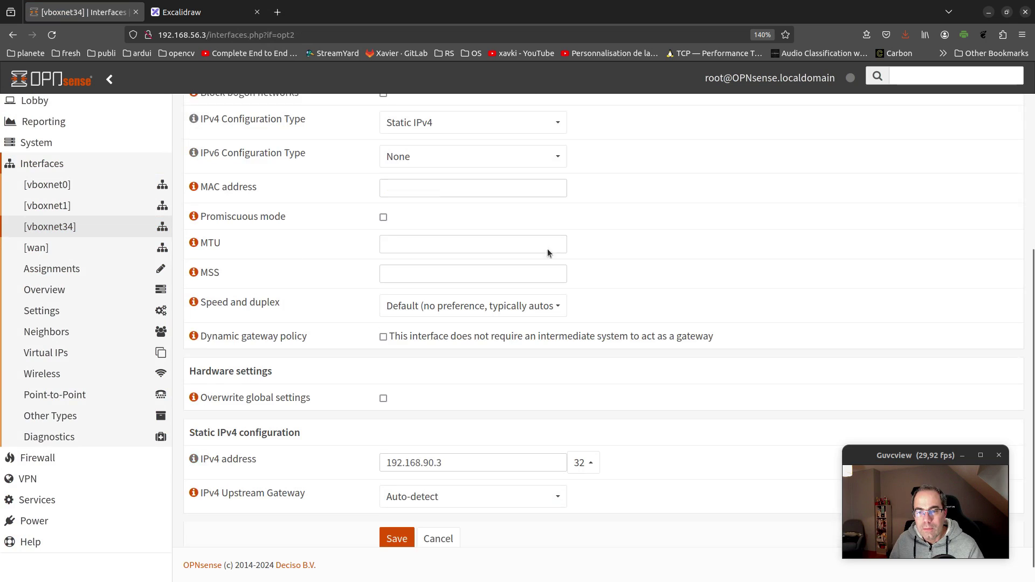
pyautogui.click(469, 441)
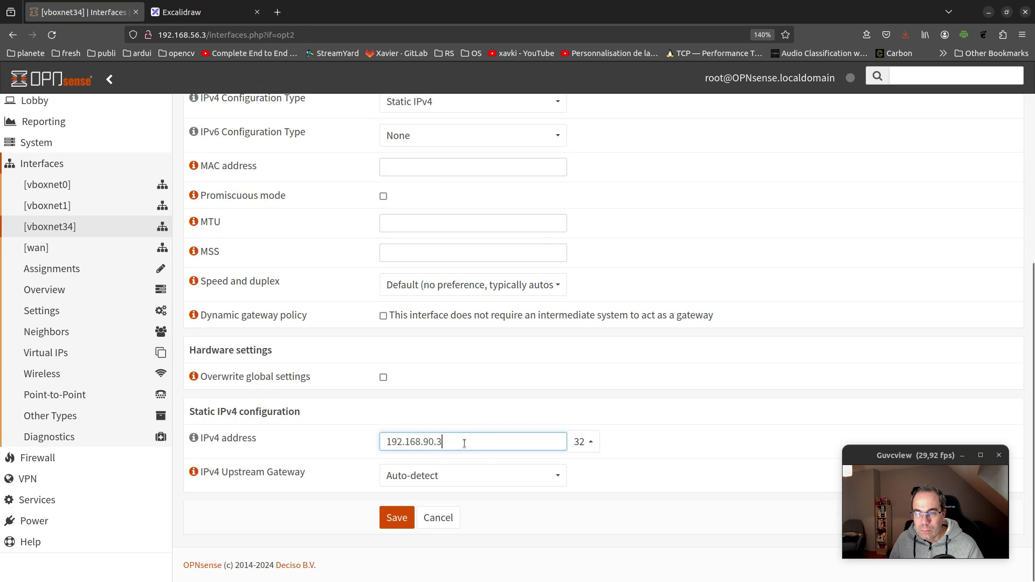
pyautogui.click(579, 444)
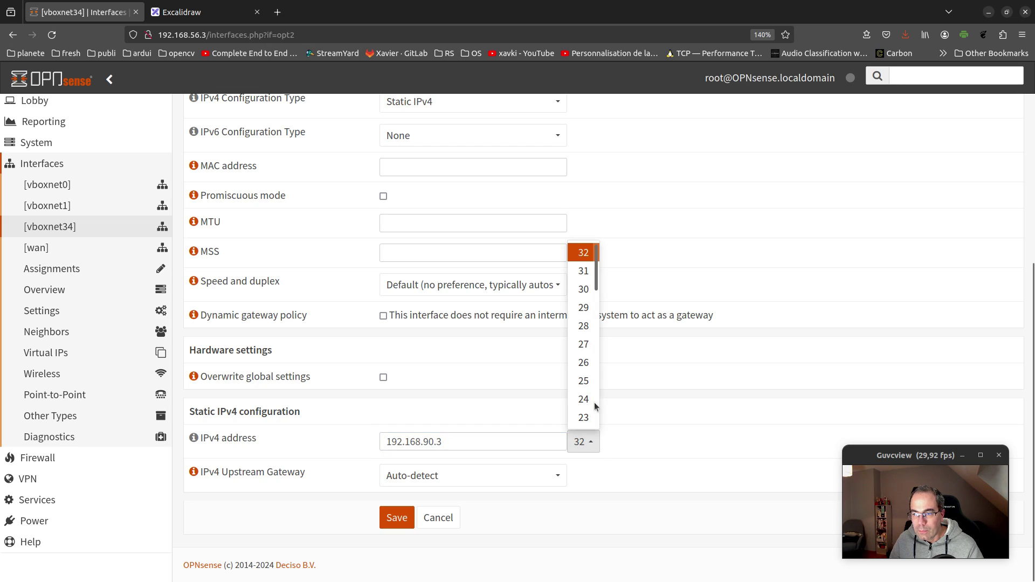
pyautogui.click(584, 400)
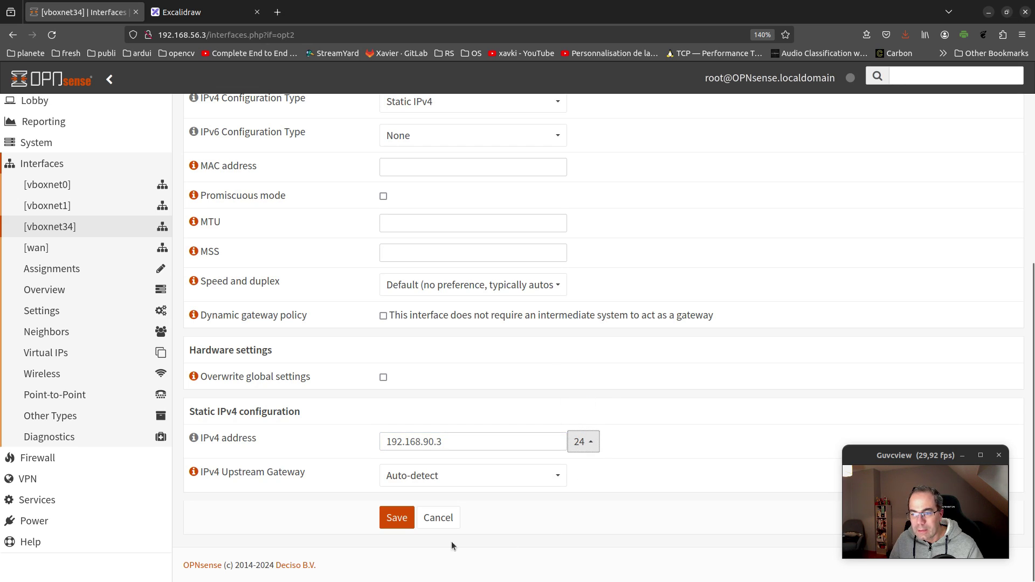
pyautogui.click(406, 520)
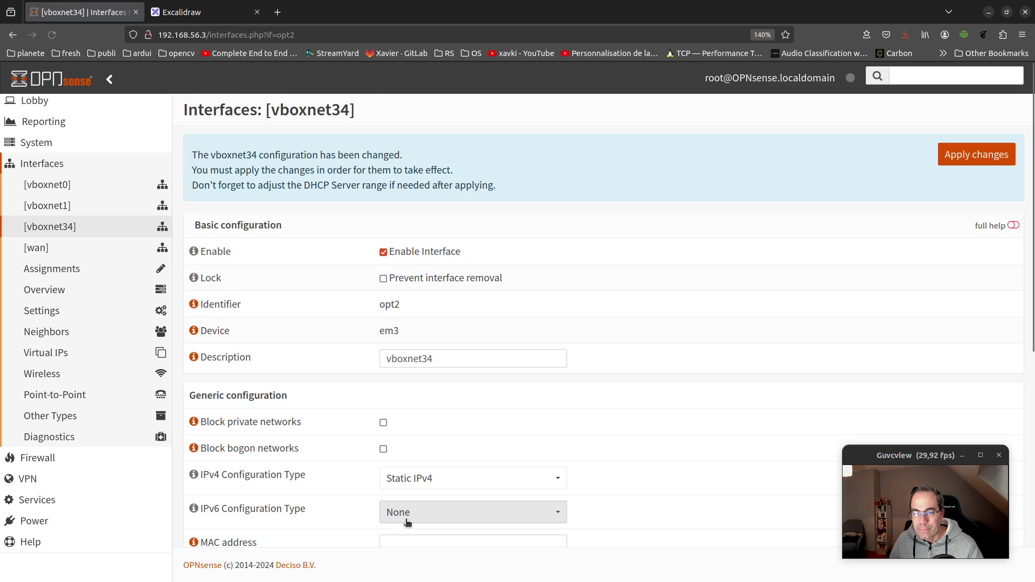
pyautogui.click(963, 156)
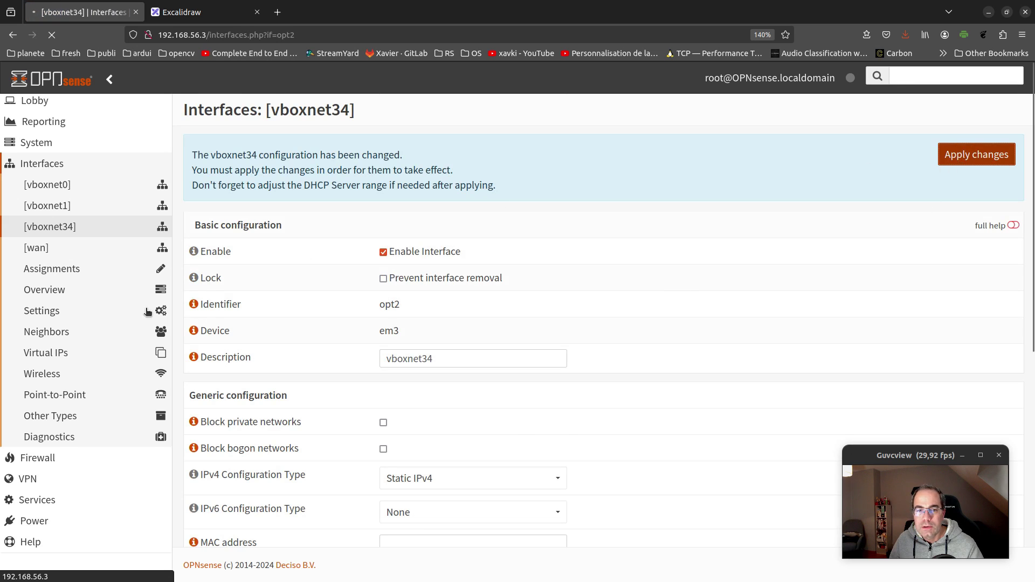
# Compare with the vboxnet1 interface settings, then return to vboxnet34
pyautogui.click(72, 207)
pyautogui.scroll(-5, 590, 283)
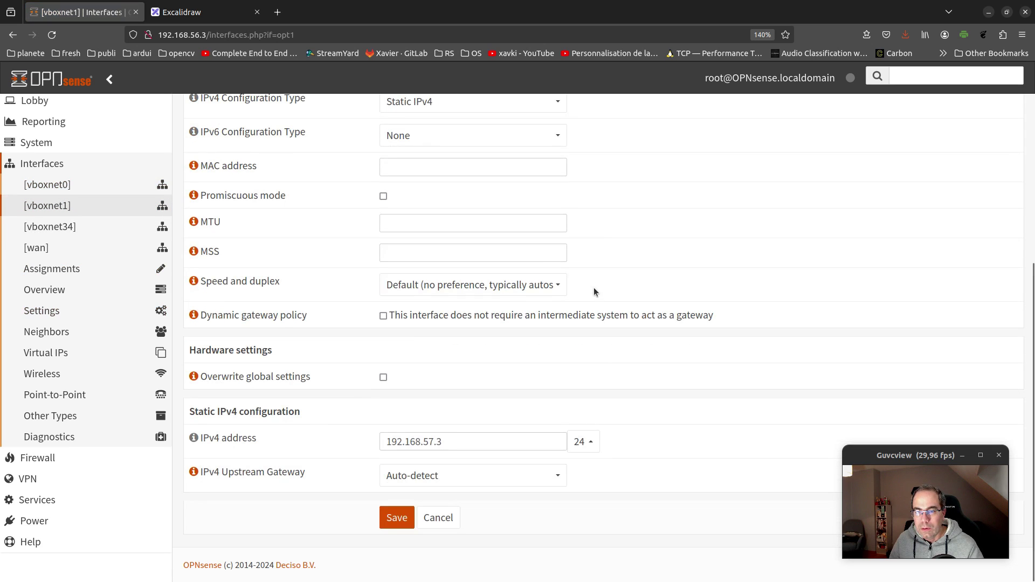
pyautogui.click(54, 227)
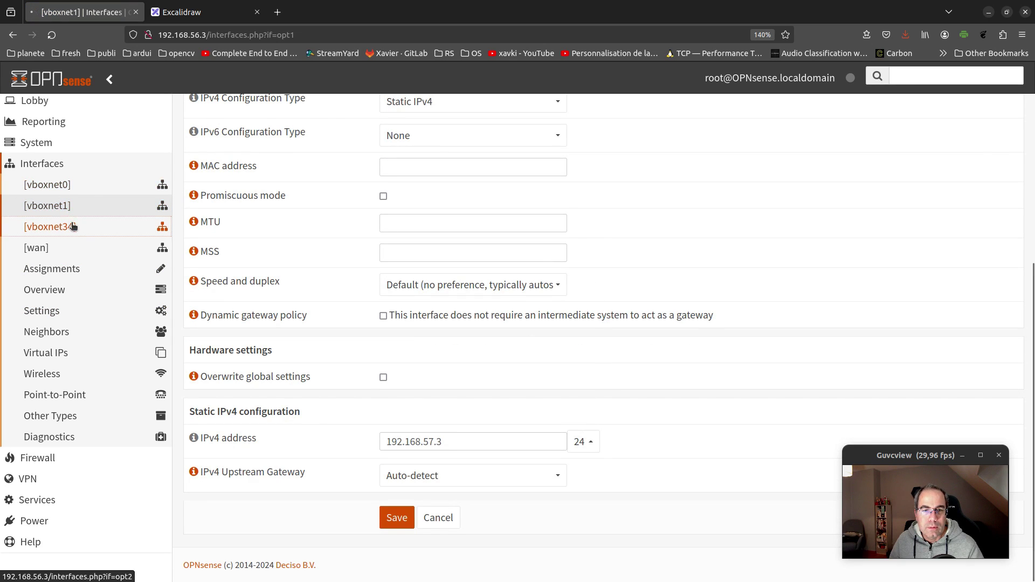
pyautogui.scroll(-5, 934, 263)
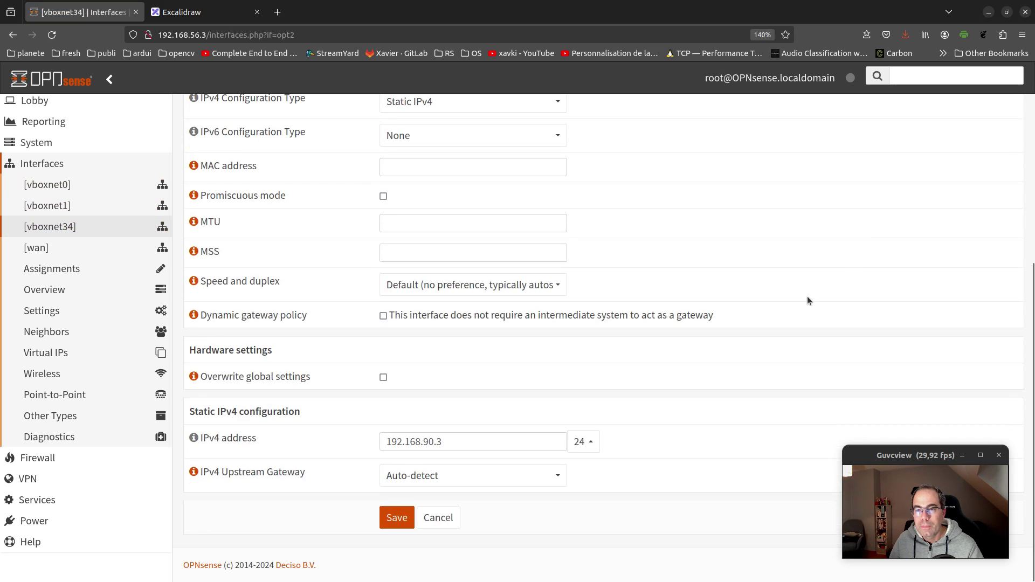
# In the vm2 installer, accept the default mirror and guided whole-disk storage, confirming the format
pyautogui.hotkey('alt', 'Tab')
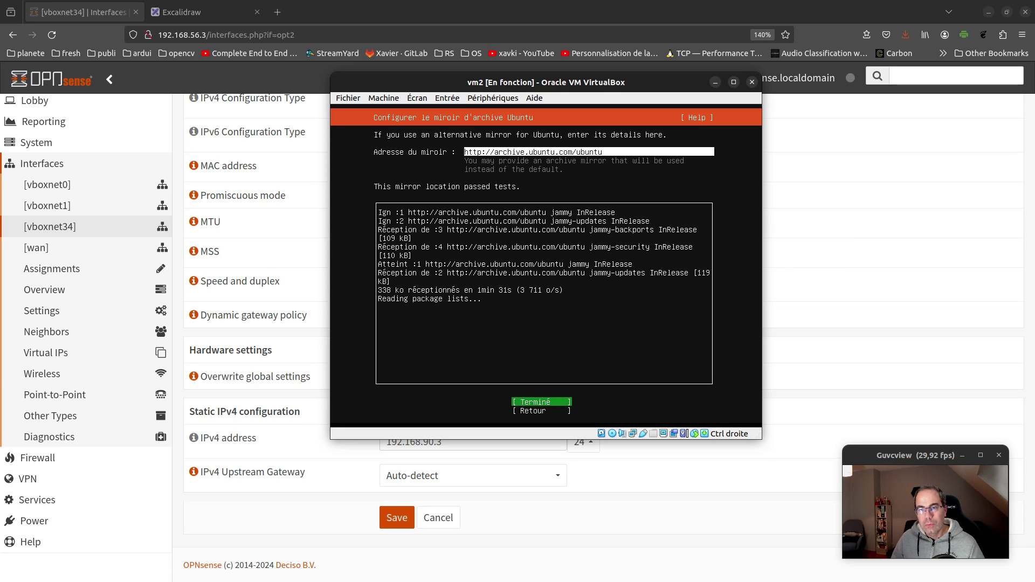
pyautogui.press('Return')
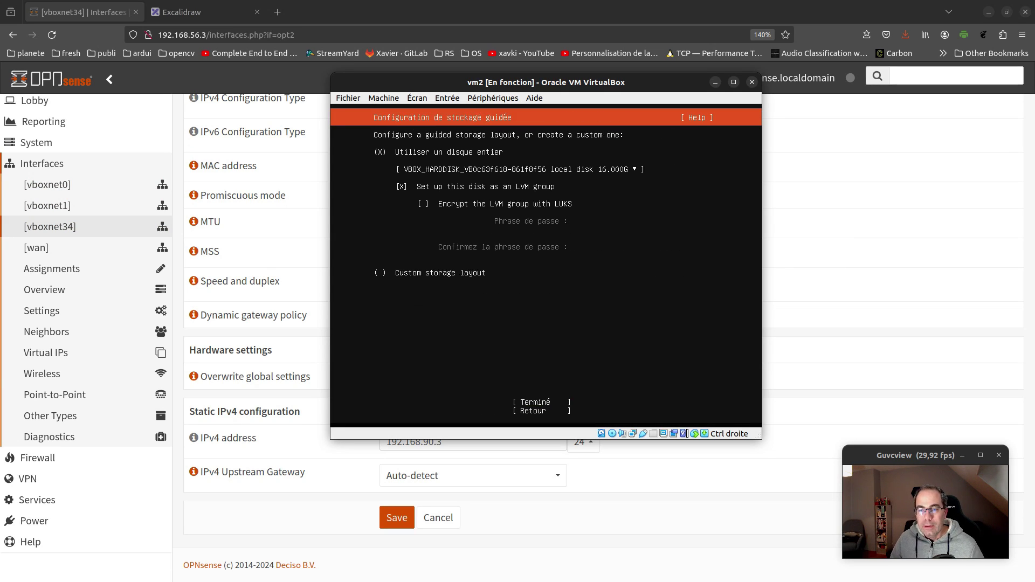
pyautogui.press('Tab')
pyautogui.press('Tab')
pyautogui.press('Tab')
pyautogui.press('Tab')
pyautogui.press('Tab')
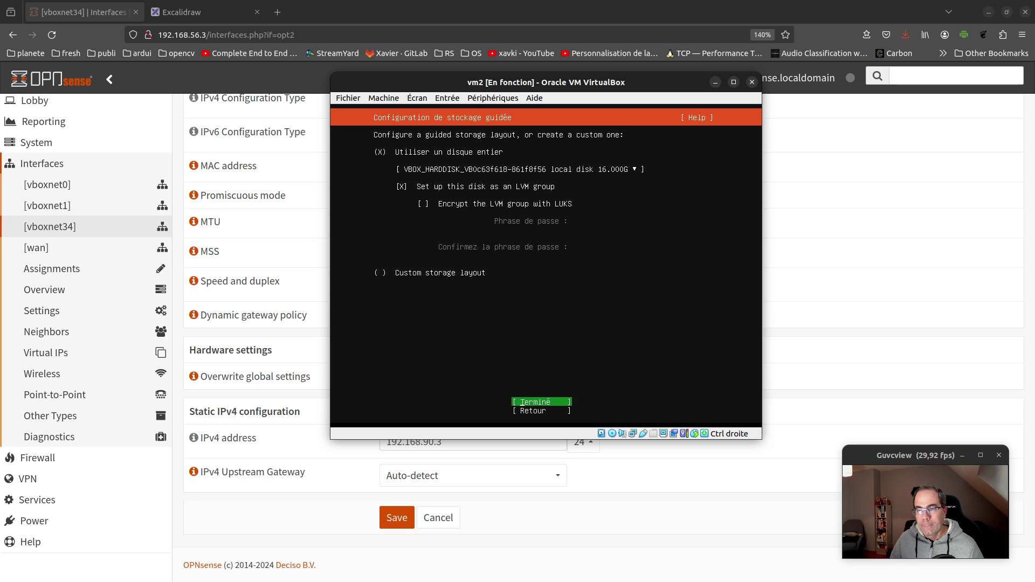
pyautogui.press('Return')
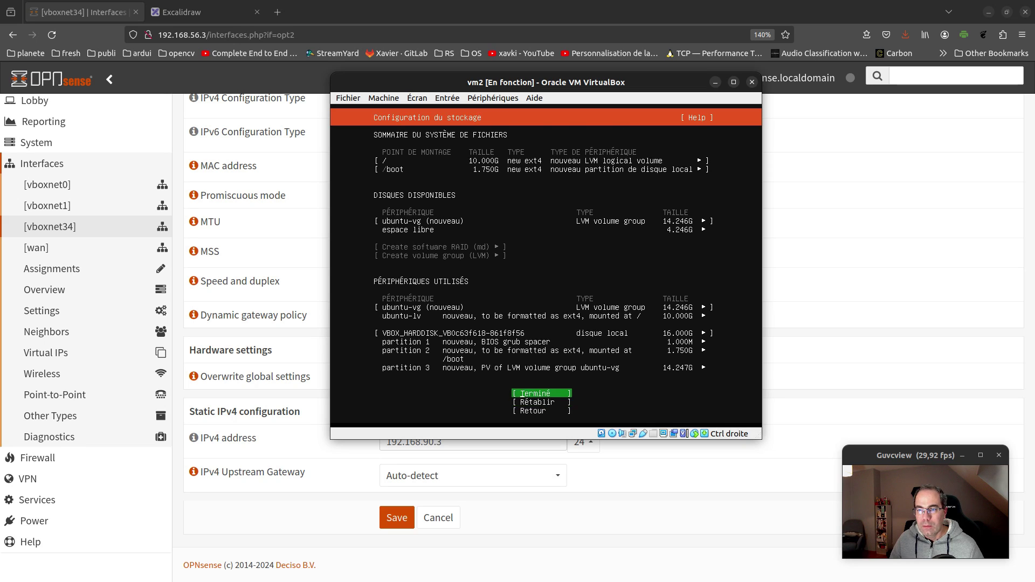
pyautogui.press('Return')
pyautogui.press('Down')
pyautogui.press('Return')
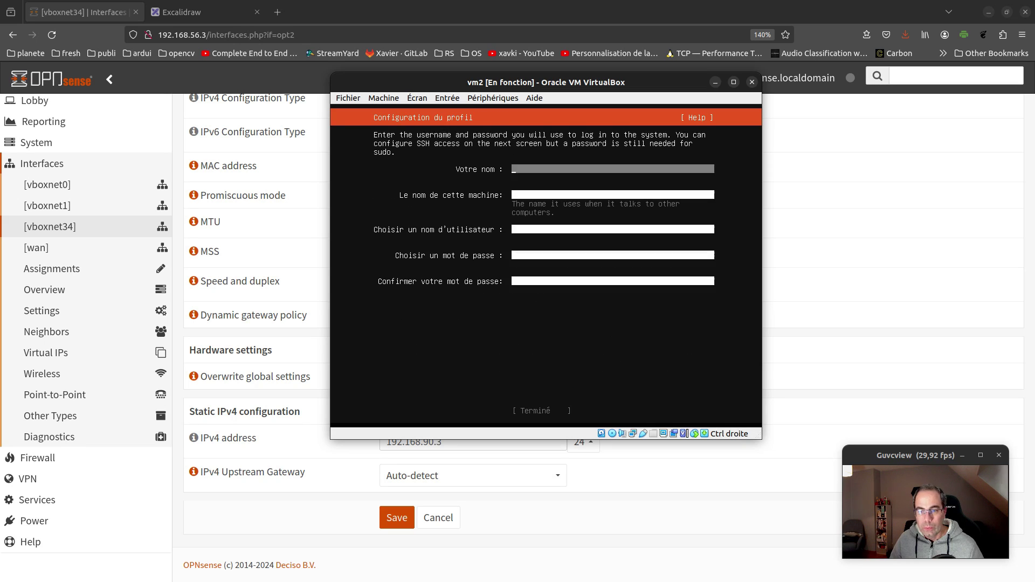
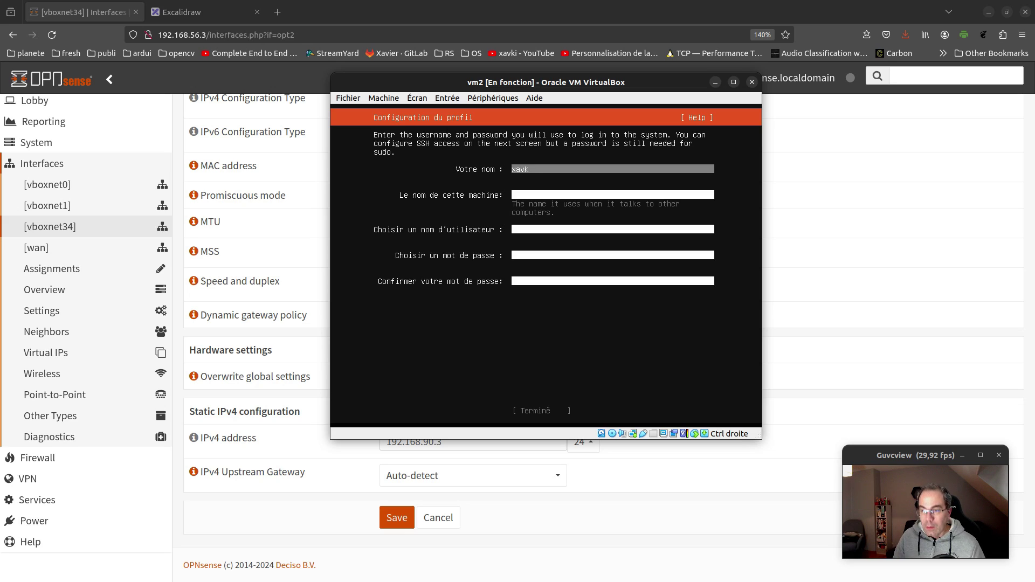
# Fill the profile with your name, server name vm2, a username and password
pyautogui.press('Tab')
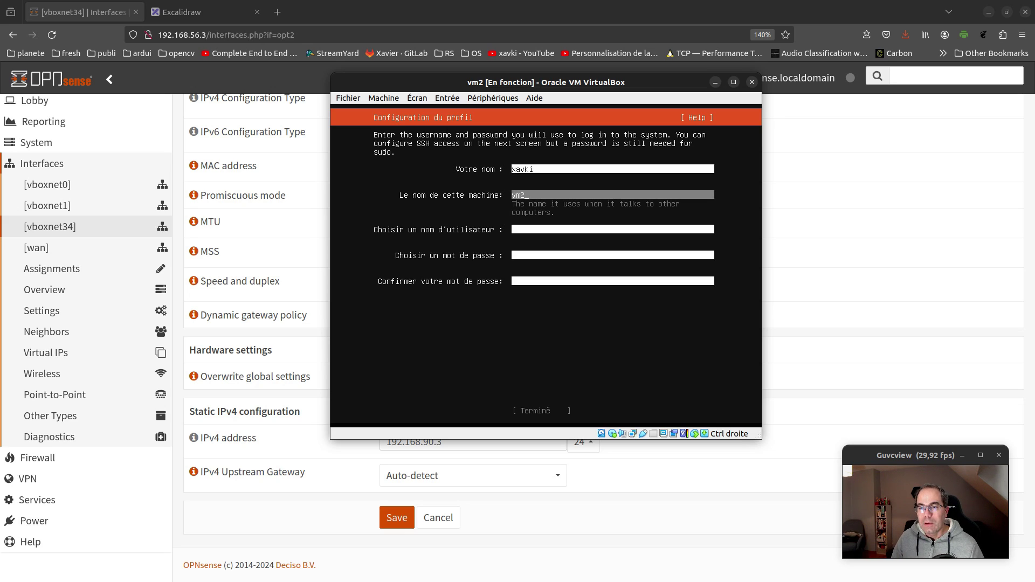
pyautogui.press('Tab')
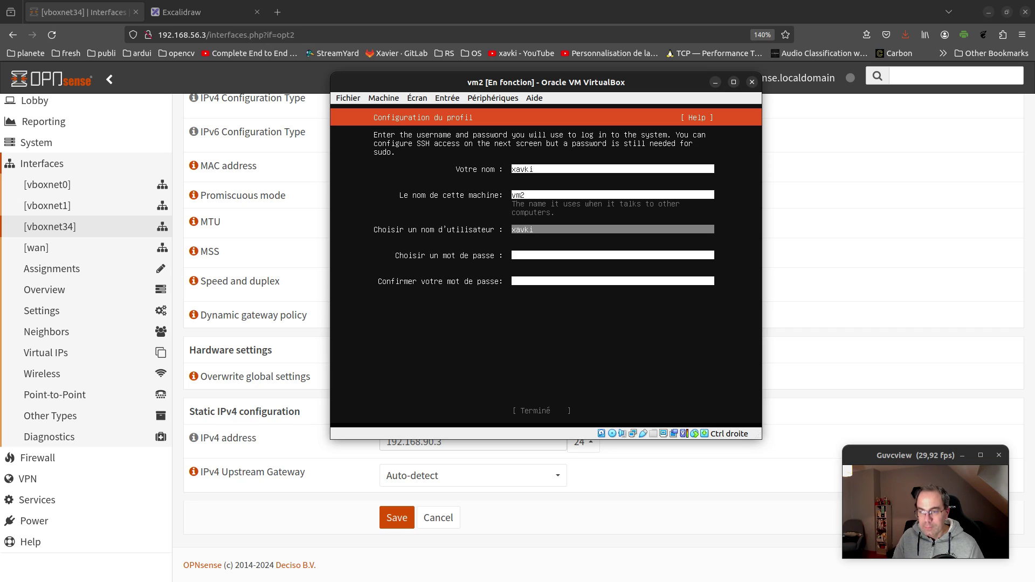
pyautogui.press('Tab')
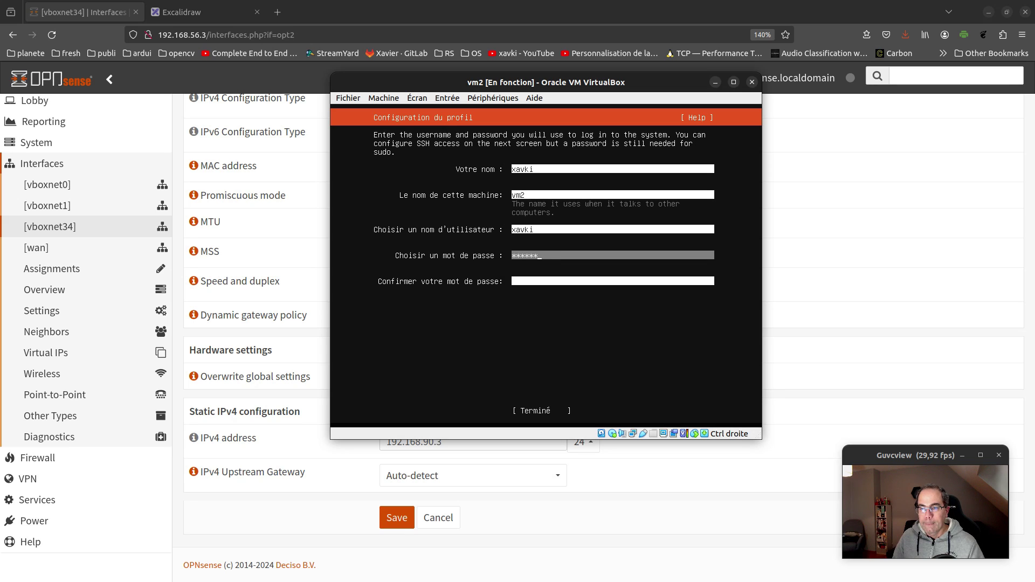
pyautogui.press('Tab')
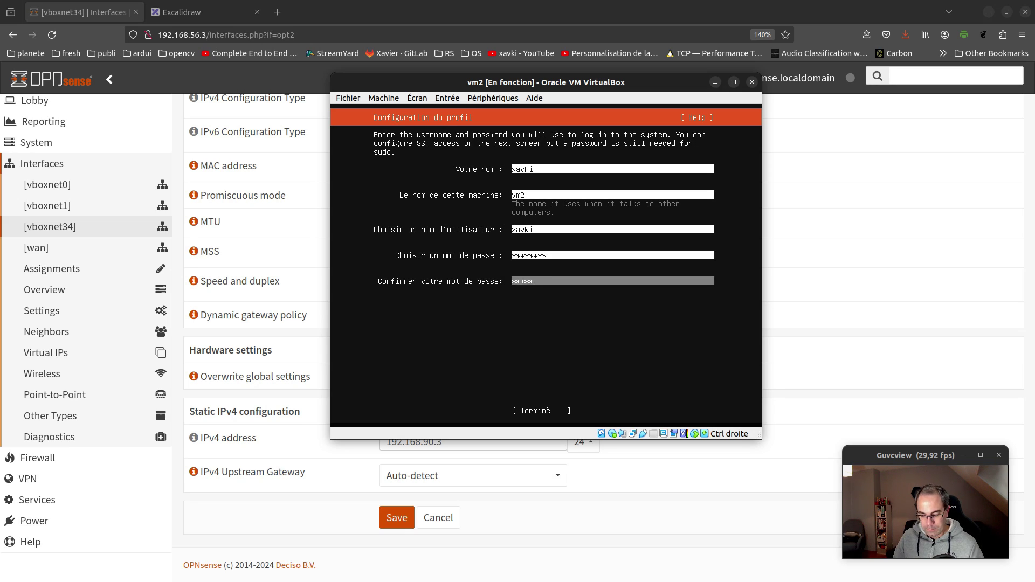
pyautogui.press('Tab')
pyautogui.press('Return')
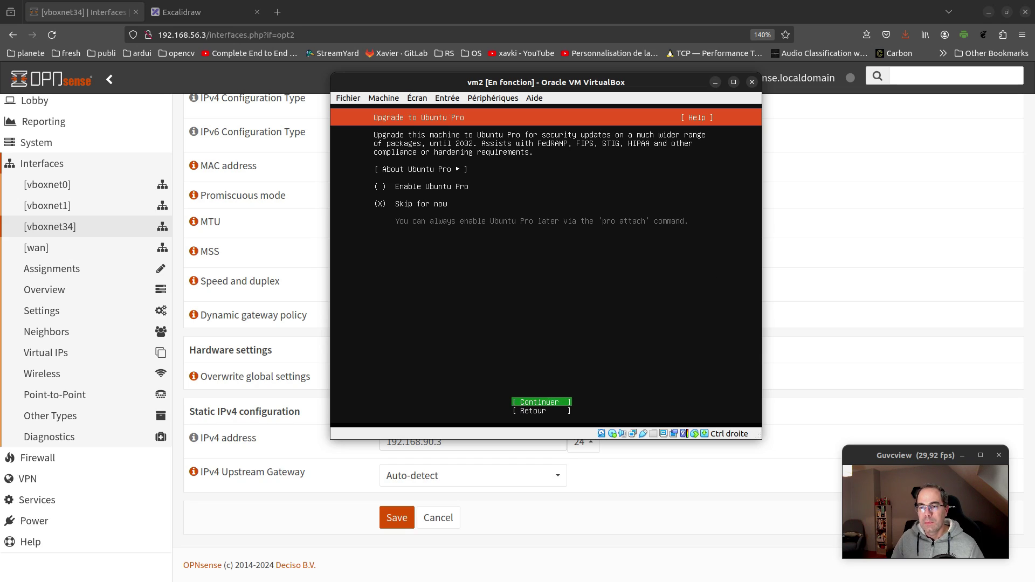
# Skip Ubuntu Pro, accept the SSH settings and start the installation
pyautogui.press('Tab')
pyautogui.press('Tab')
pyautogui.press('Tab')
pyautogui.press('Tab')
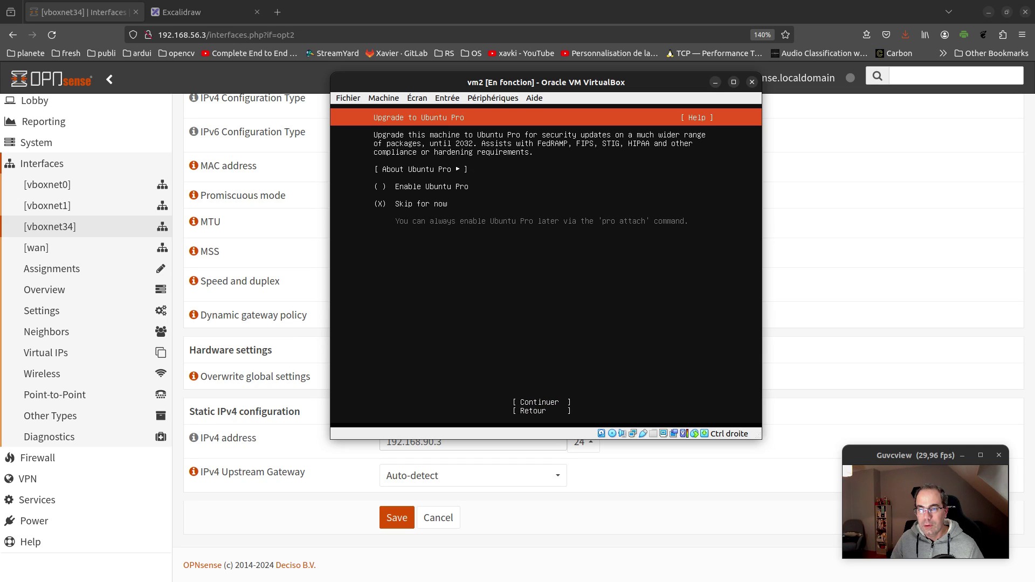
pyautogui.press('Tab')
pyautogui.press('Return')
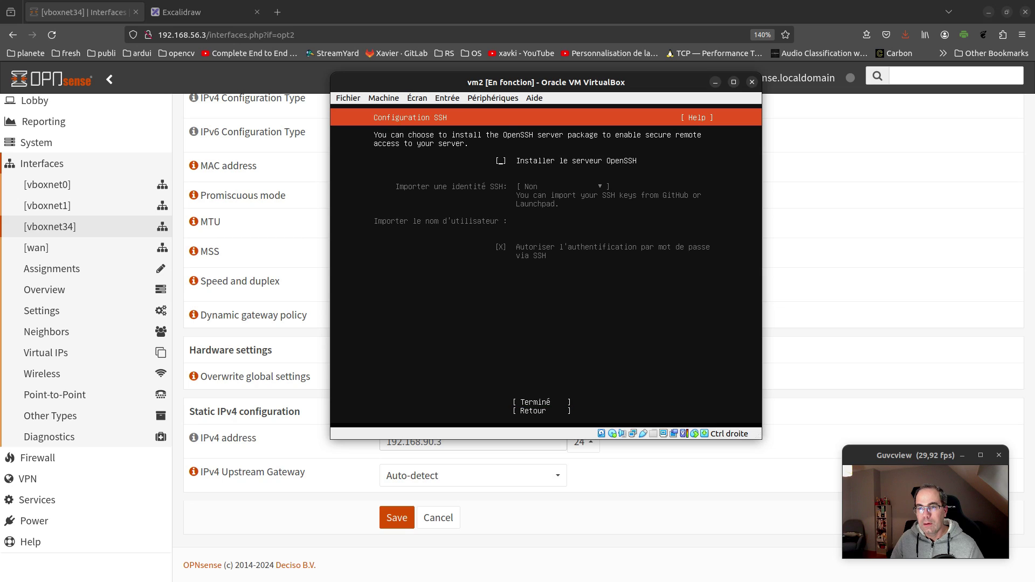
pyautogui.press('Tab')
pyautogui.press('Tab')
pyautogui.press('Return')
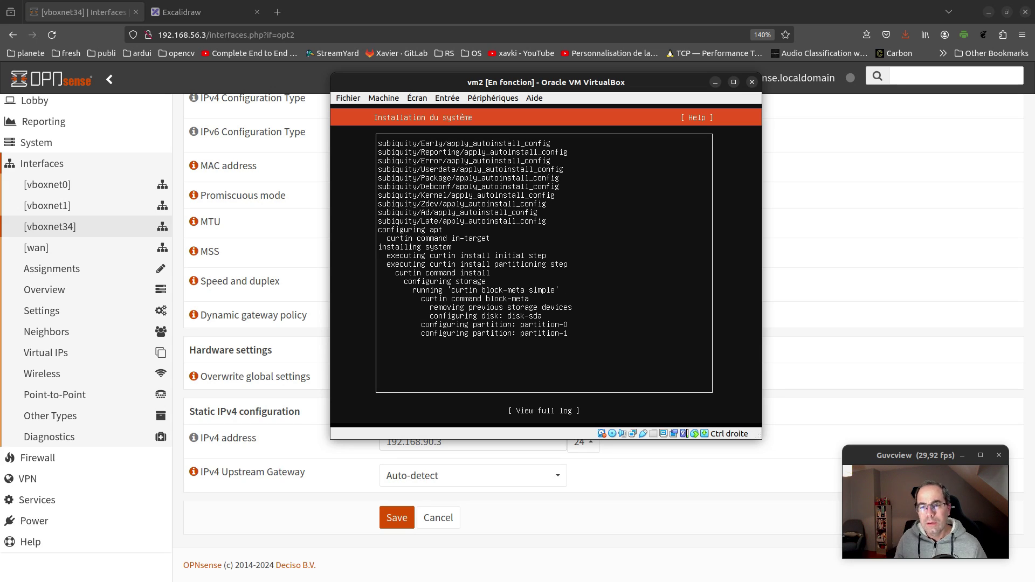
# Move the vm2 window aside and power off the finished vm1 machine
pyautogui.moveTo(652, 79); pyautogui.dragTo(434, 73)
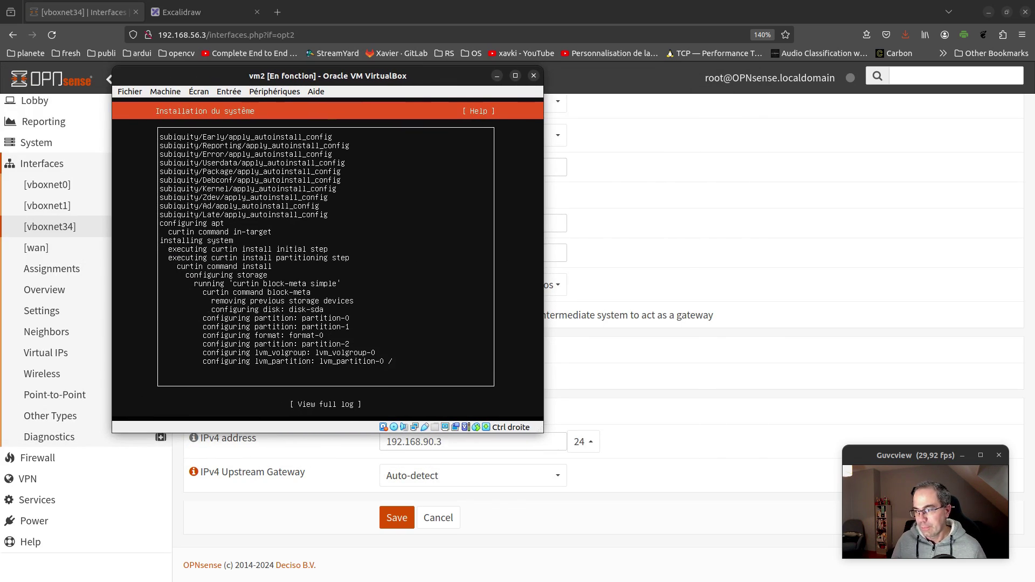
pyautogui.hotkey('alt', 'Tab')
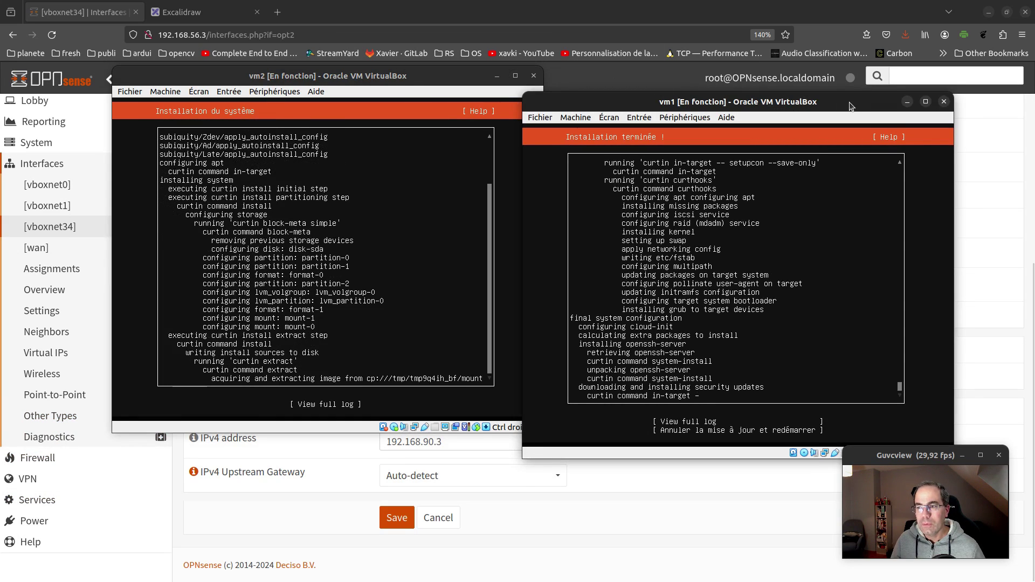
pyautogui.click(943, 102)
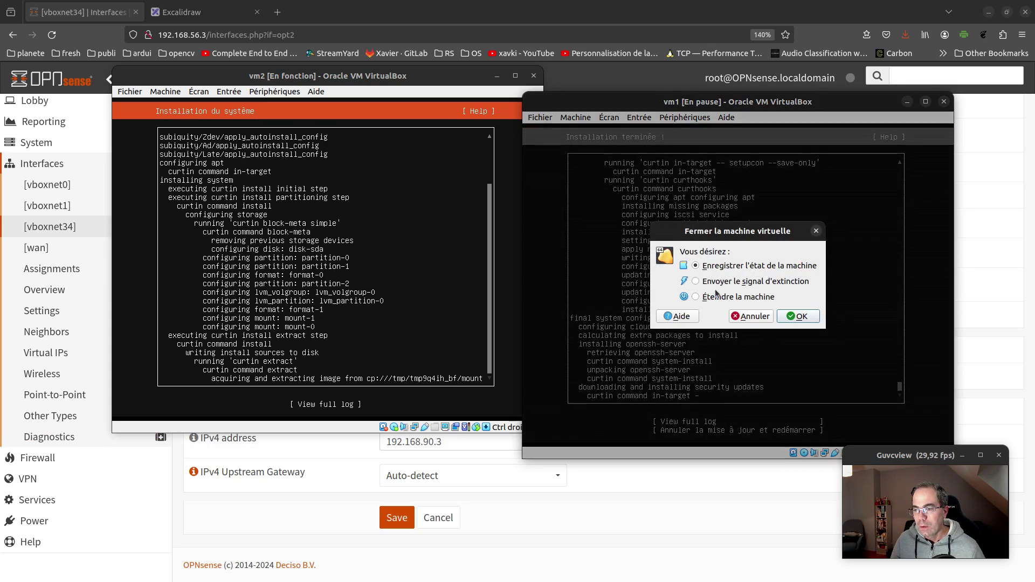
pyautogui.click(800, 317)
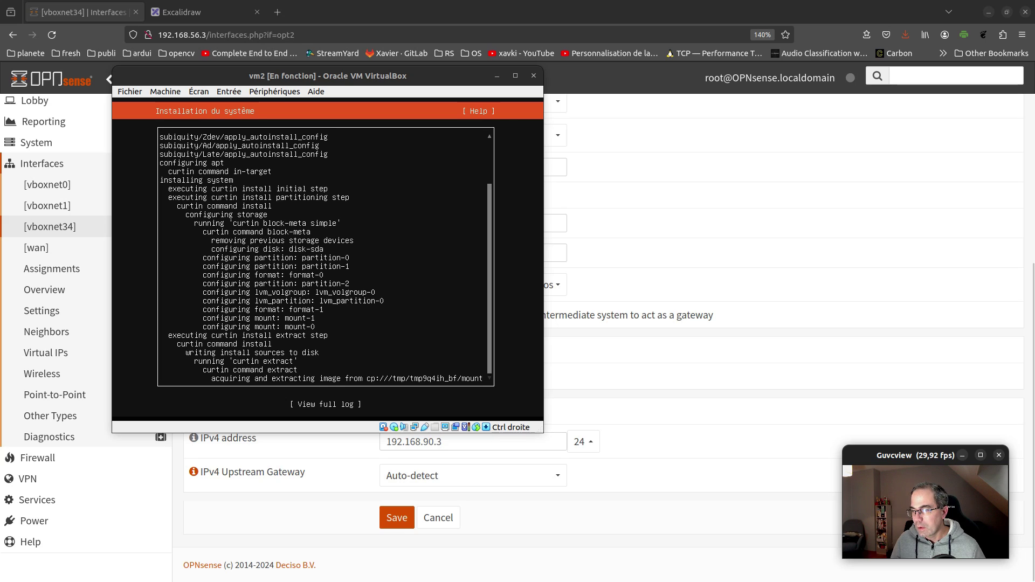
pyautogui.hotkey('alt', 'Tab')
# Remove the Ubuntu installer ISO from vm1's optical drive in its storage settings
pyautogui.click(377, 396)
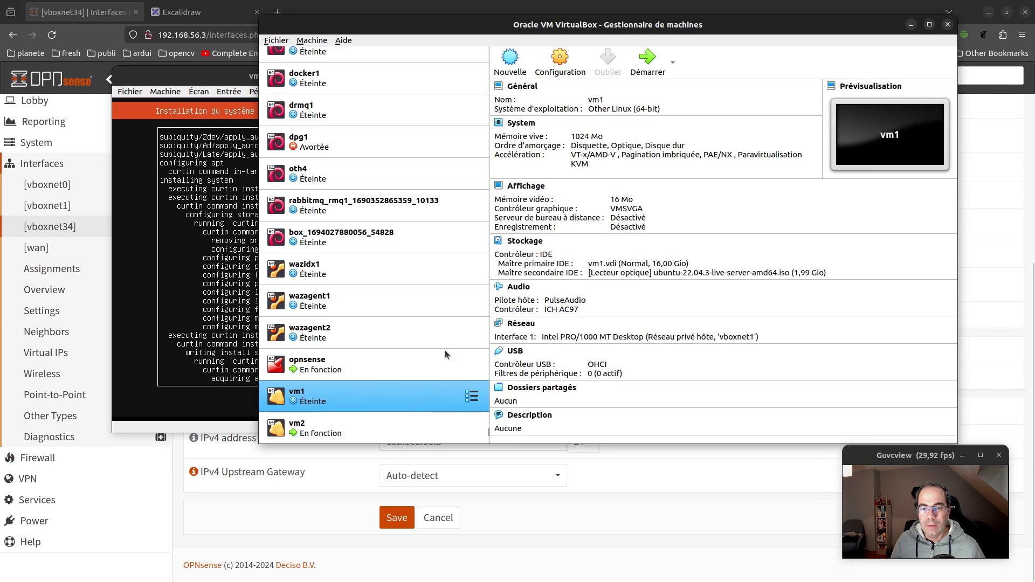
pyautogui.click(560, 60)
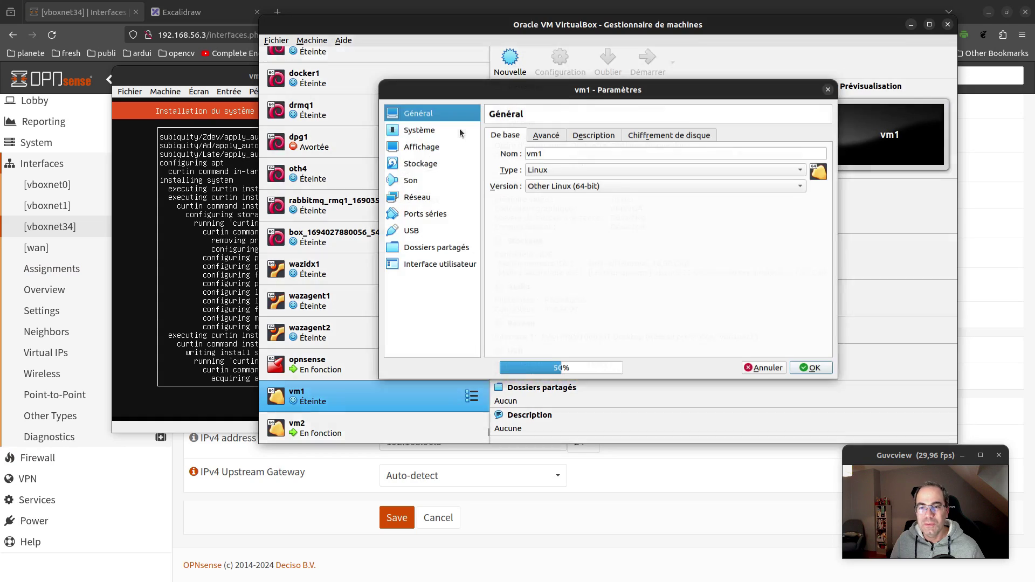
pyautogui.click(449, 162)
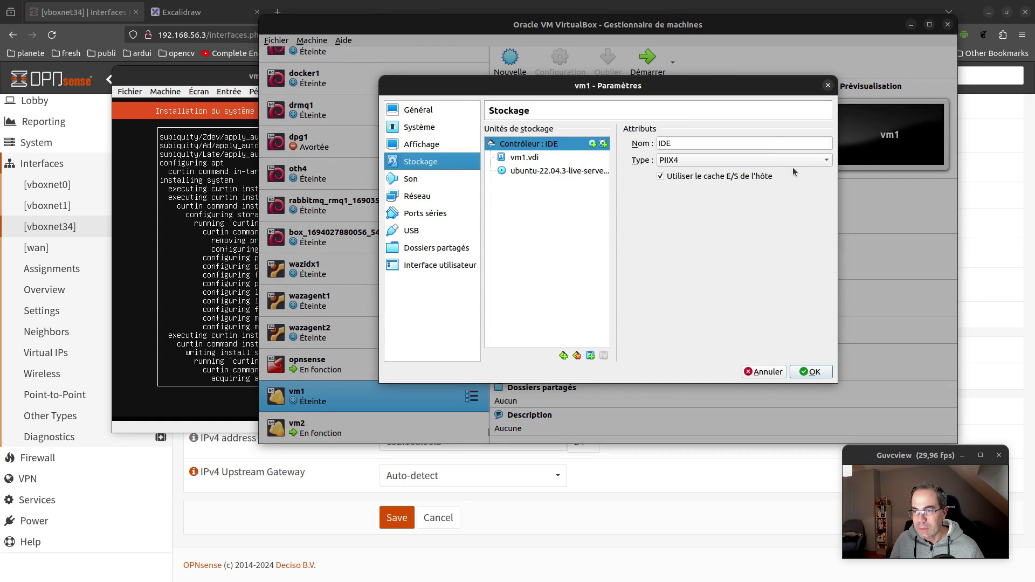
pyautogui.click(535, 171)
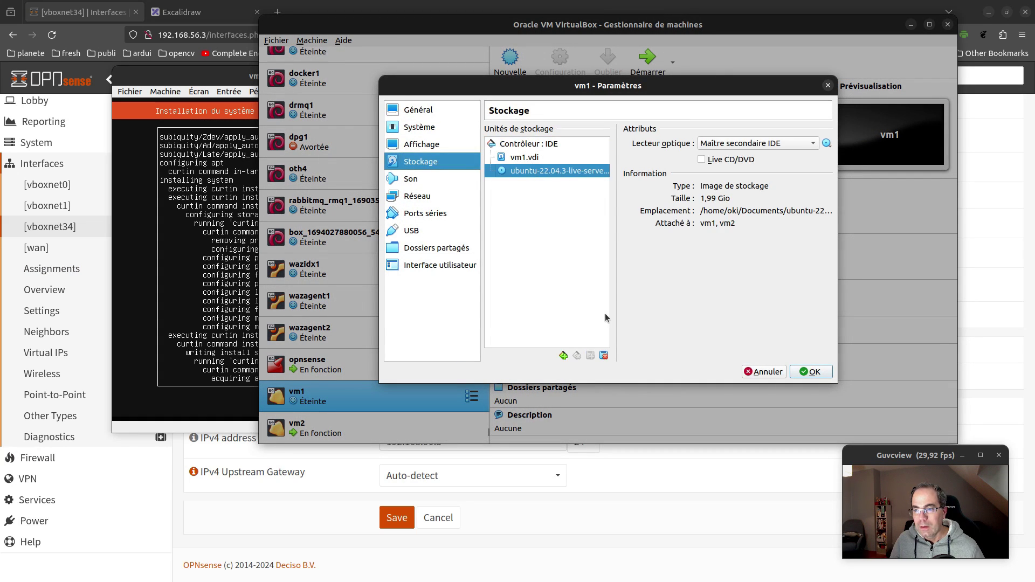
pyautogui.click(604, 359)
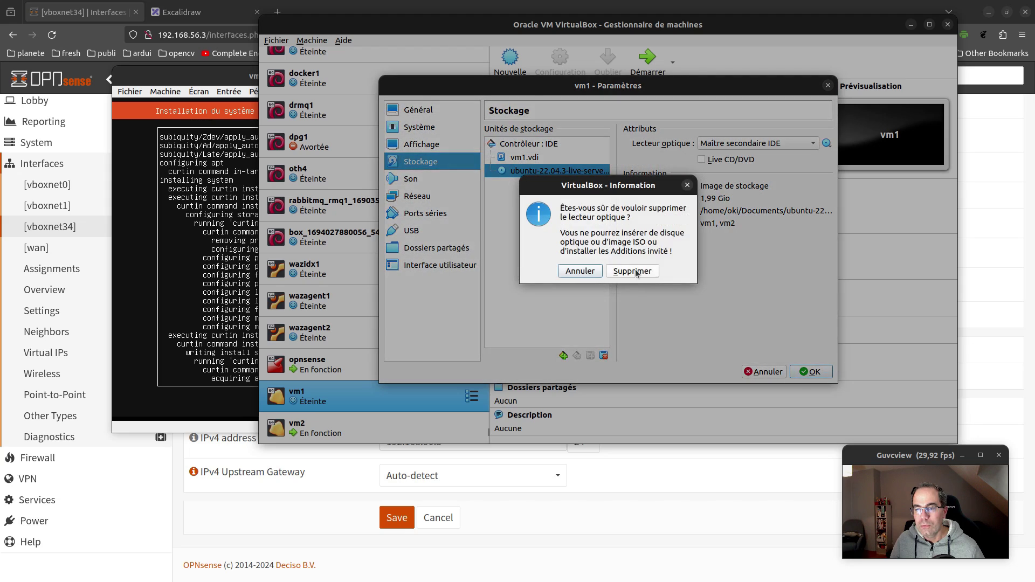
pyautogui.click(637, 270)
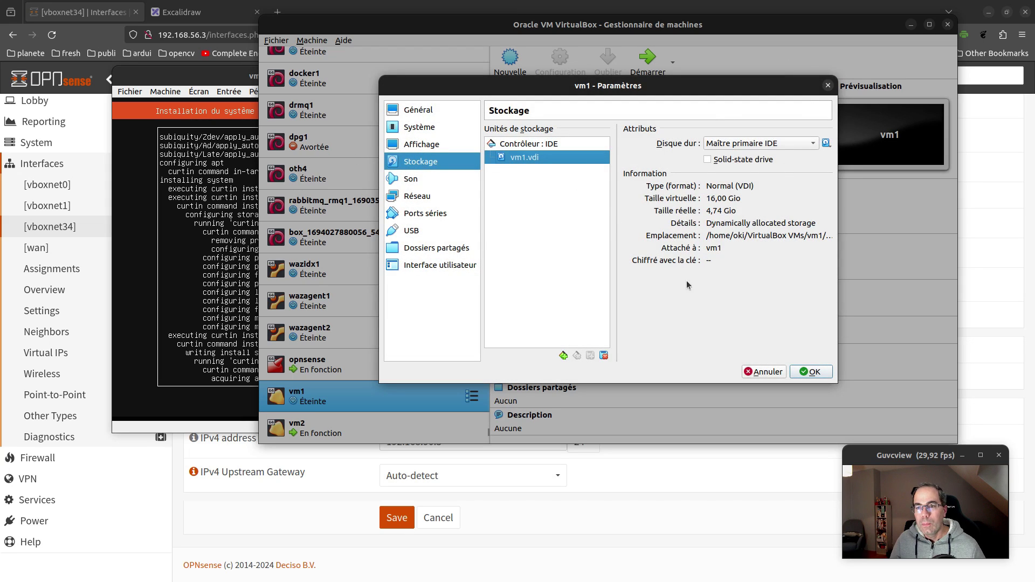
pyautogui.click(805, 372)
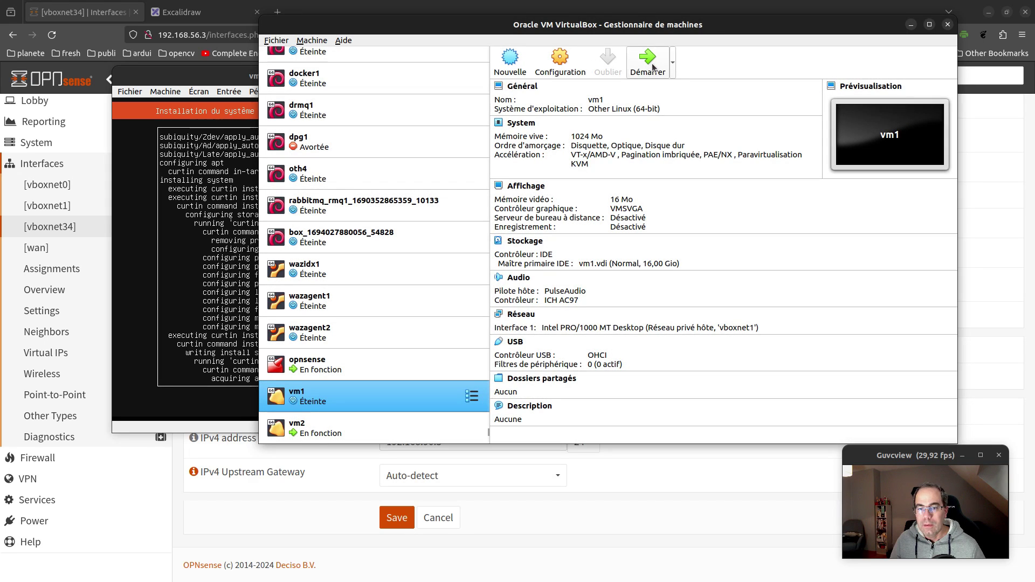
# Start vm1 and check the vm2 installer and vm1 console windows
pyautogui.click(654, 67)
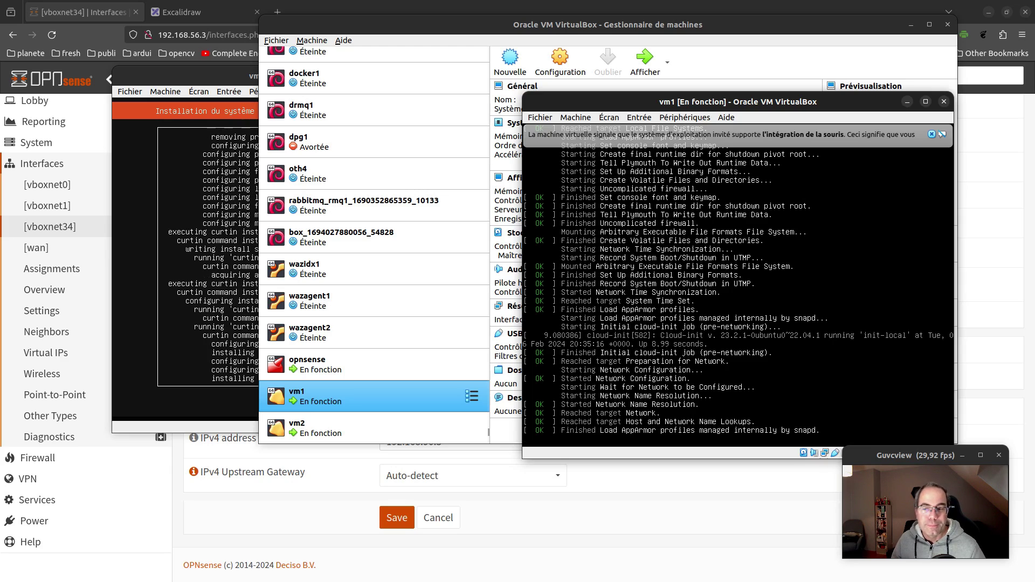
pyautogui.click(205, 73)
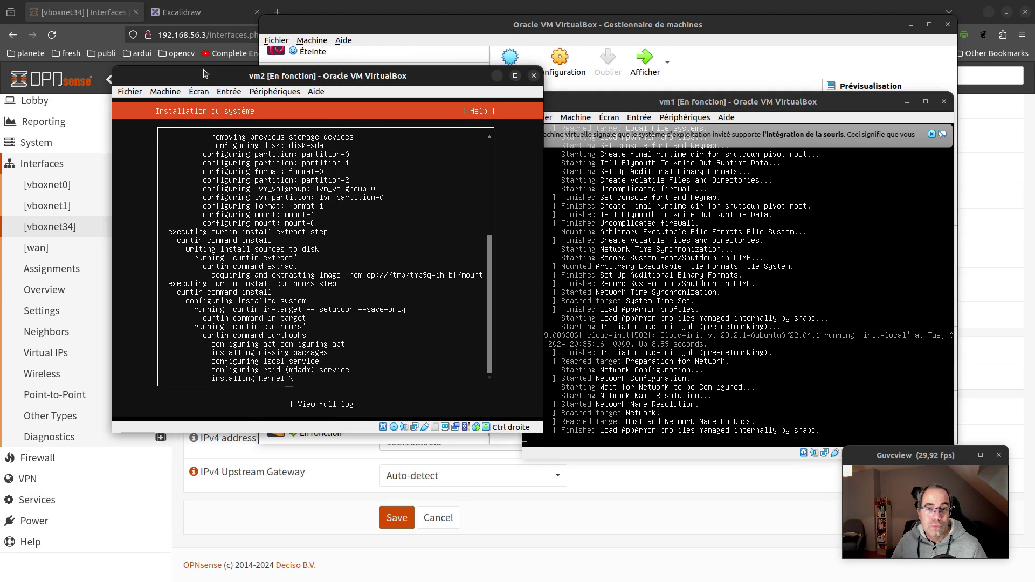
pyautogui.click(612, 104)
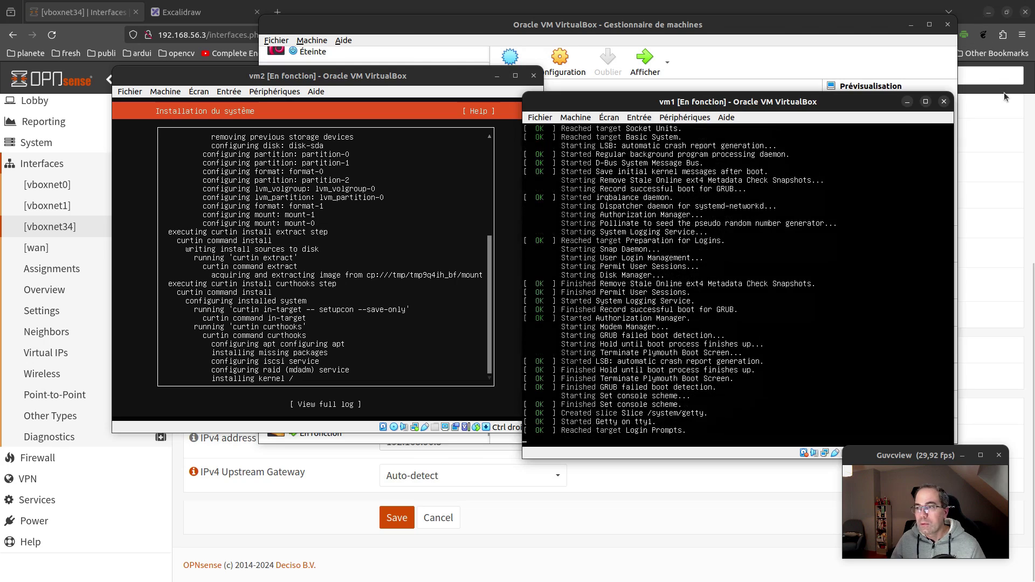
# Return to the OPNsense page, then open a terminal split into two side-by-side panes
pyautogui.click(1009, 185)
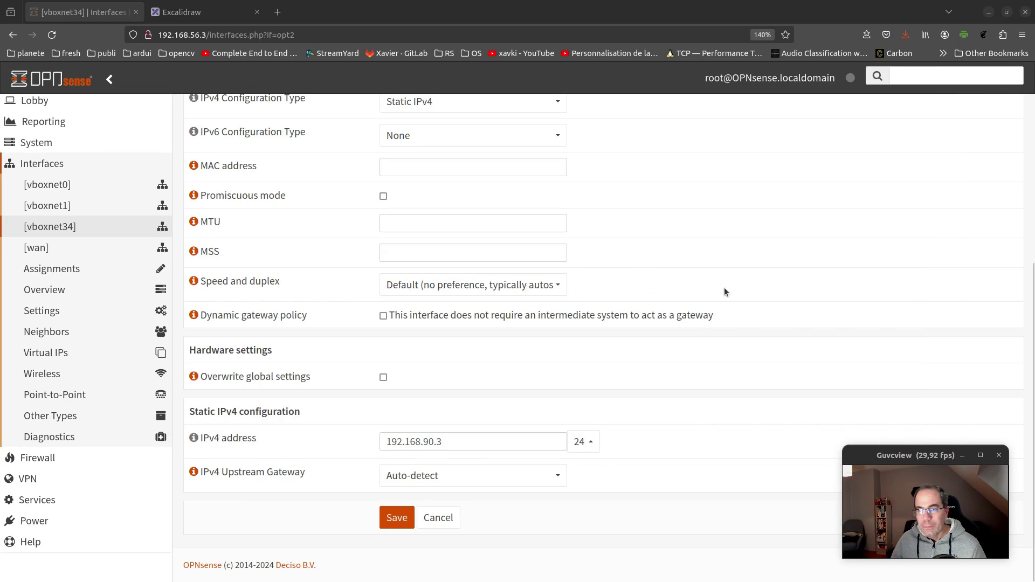
pyautogui.hotkey('ctrl', 'alt', 't')
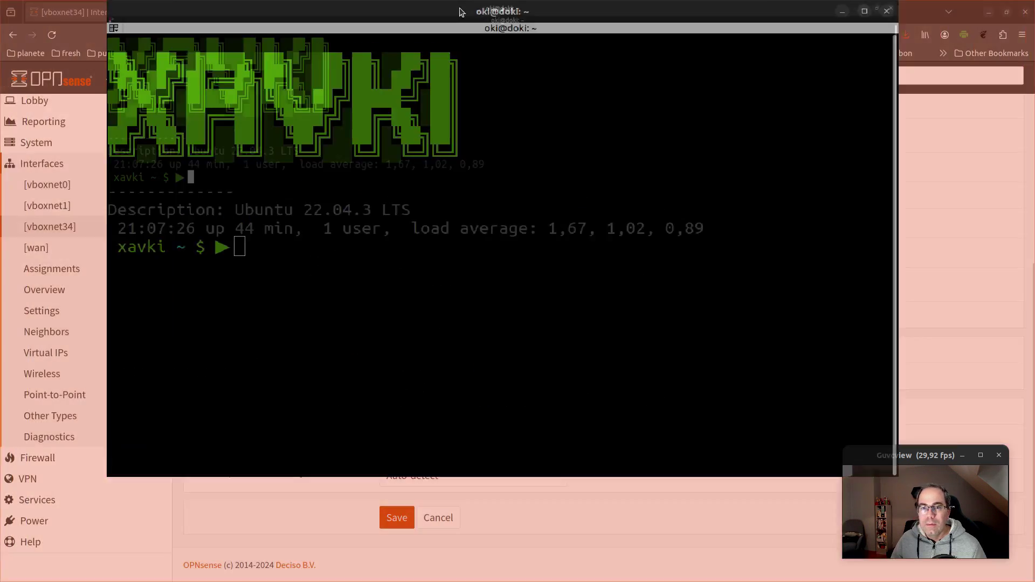
pyautogui.hotkey('ctrl', 'shift', 'e')
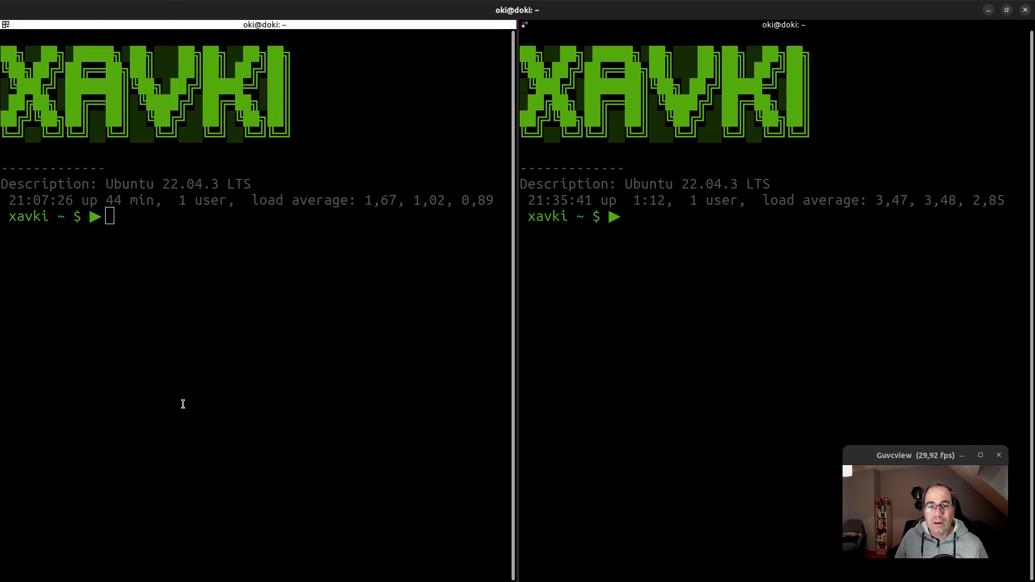
# Ping 192.168.57.3 from the left pane until it replies, then clear the pane
pyautogui.click(183, 405)
pyautogui.write('pin')
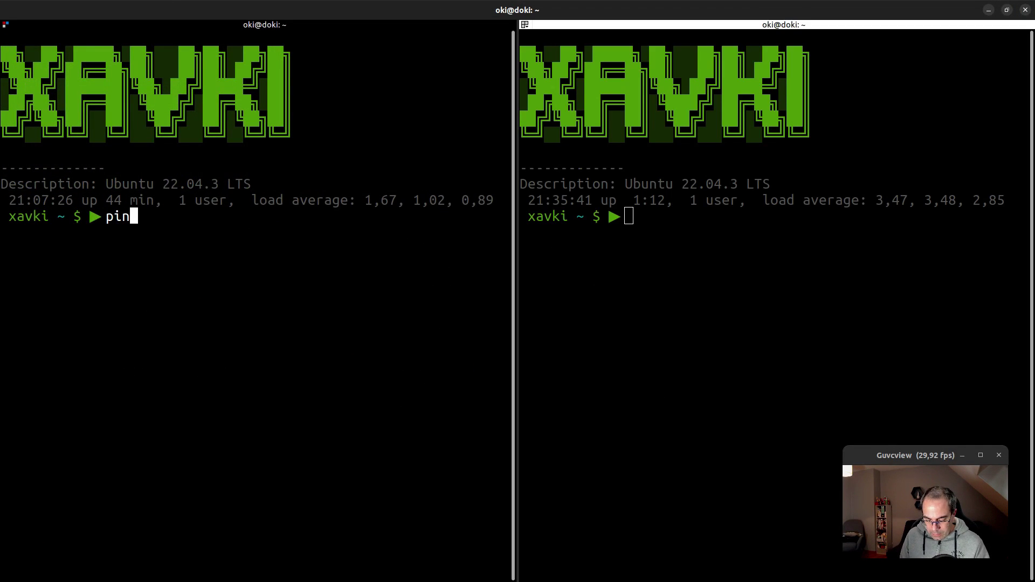
pyautogui.write('g 192.1')
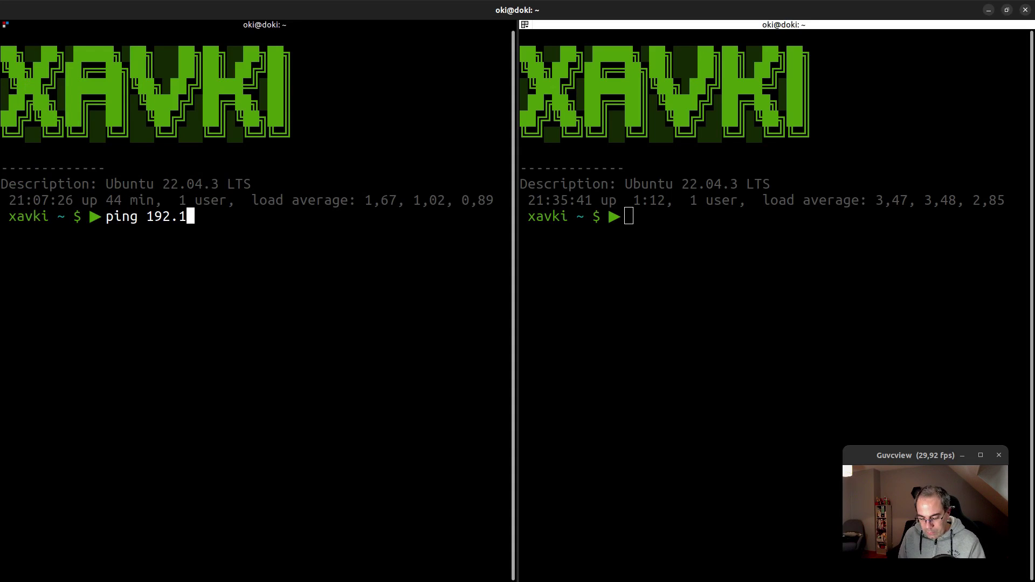
pyautogui.write('68.57.3')
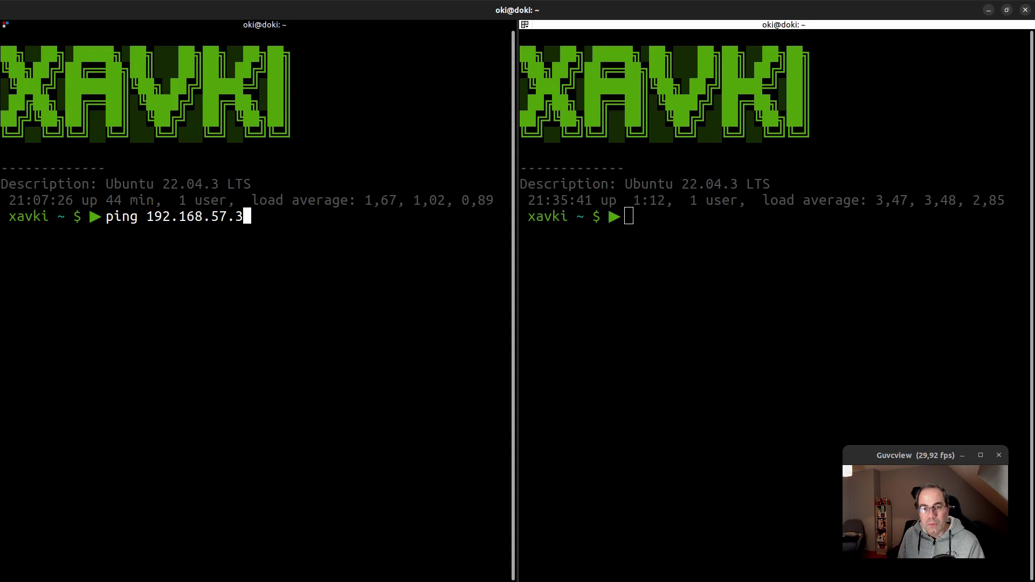
pyautogui.press('Return')
pyautogui.hotkey('ctrl', 'c')
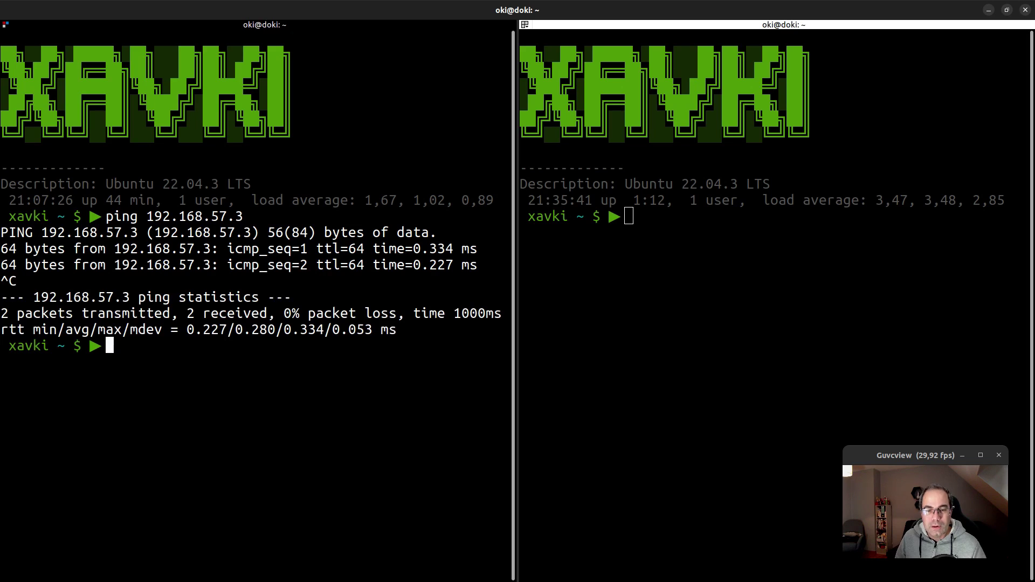
pyautogui.hotkey('ctrl', 'l')
# Turn the ping into an ssh as the VM user to 192.168.57.3, then view the vm1 console
pyautogui.press('Up')
pyautogui.press('Left')
pyautogui.press('Left')
pyautogui.press('Left')
pyautogui.press('Left')
pyautogui.press('Left')
pyautogui.press('Left')
pyautogui.press('Left')
pyautogui.press('Left')
pyautogui.press('Left')
pyautogui.press('Left')
pyautogui.press('Left')
pyautogui.press('Left')
pyautogui.press('Left')
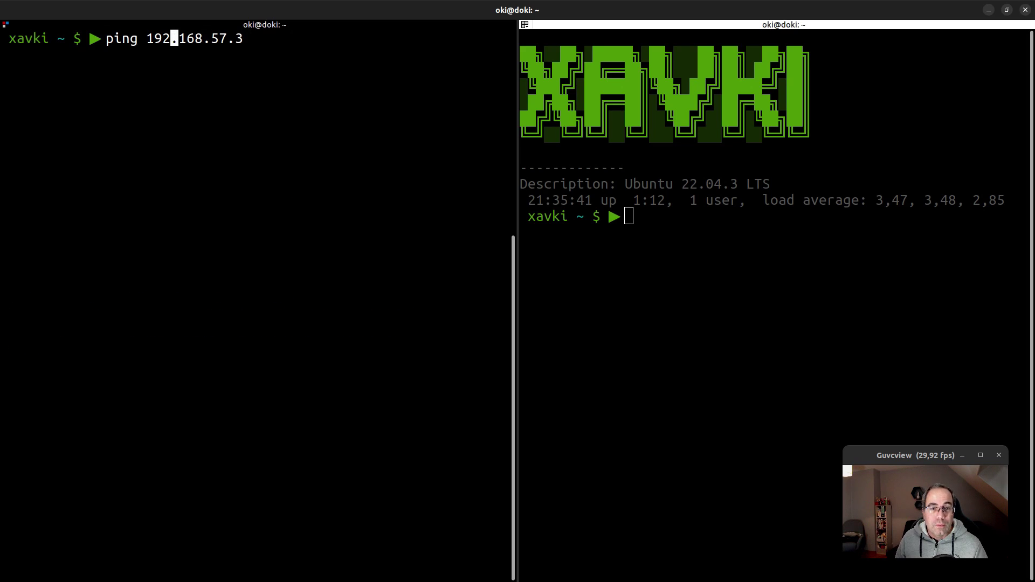
pyautogui.press('BackSpace')
pyautogui.press('BackSpace')
pyautogui.press('BackSpace')
pyautogui.press('BackSpace')
pyautogui.write('ssh')
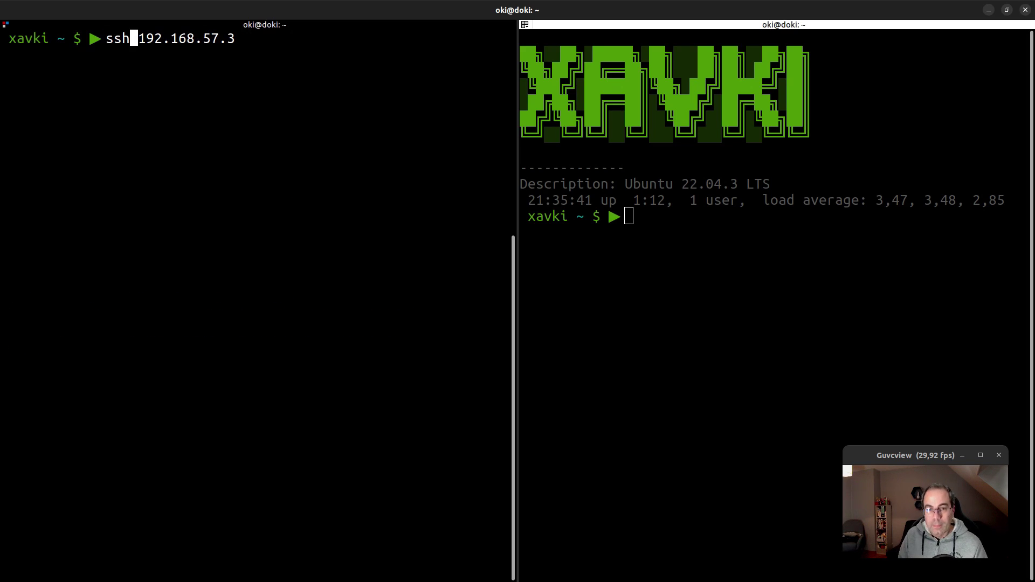
pyautogui.press('Right')
pyautogui.write('xavki')
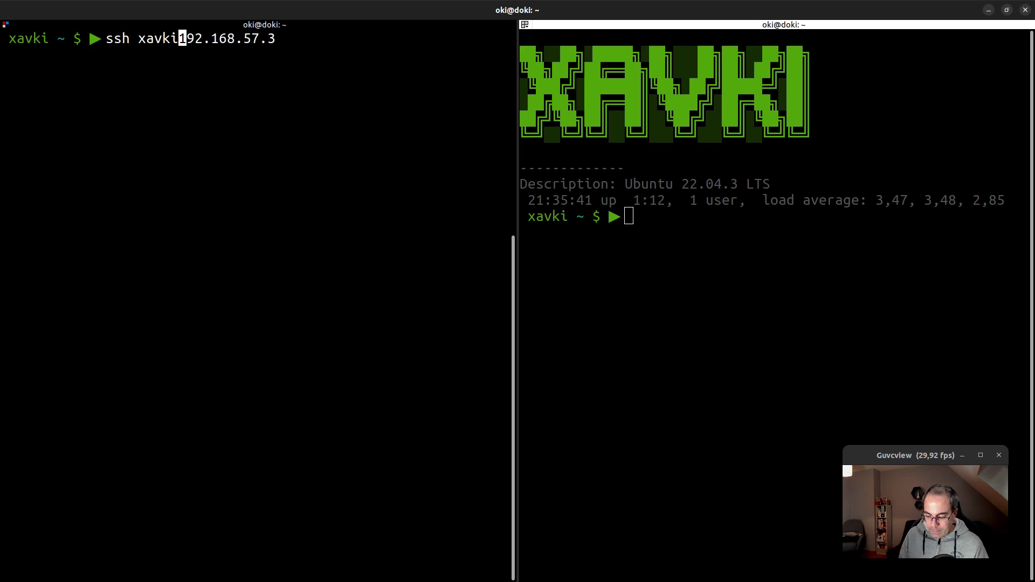
pyautogui.write('@')
pyautogui.press('Return')
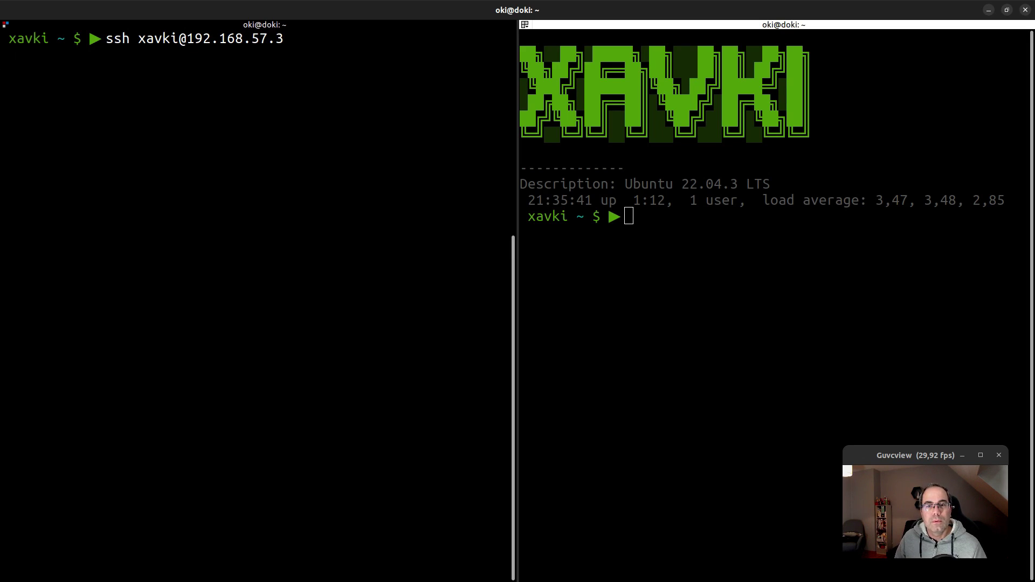
pyautogui.hotkey('alt', 'Tab')
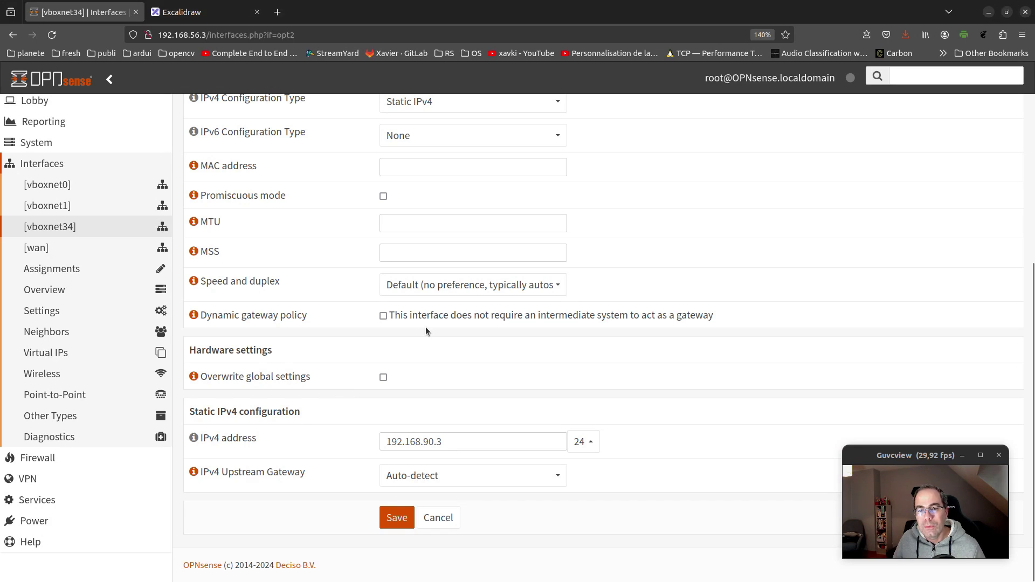
pyautogui.hotkey('alt', 'Tab')
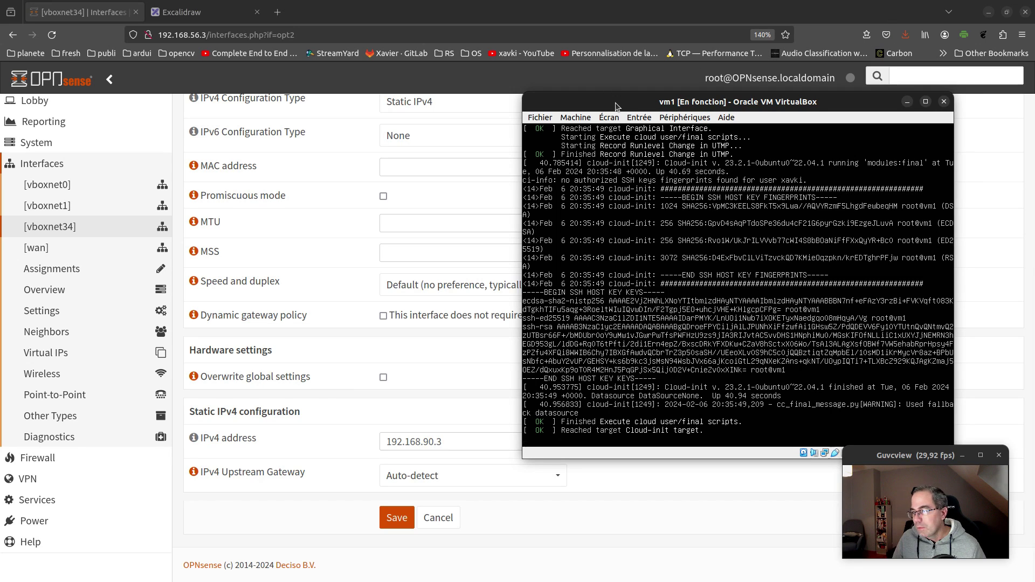
# Look over the vm2 and vm1 consoles before returning to the terminal
pyautogui.hotkey('alt', 'Tab')
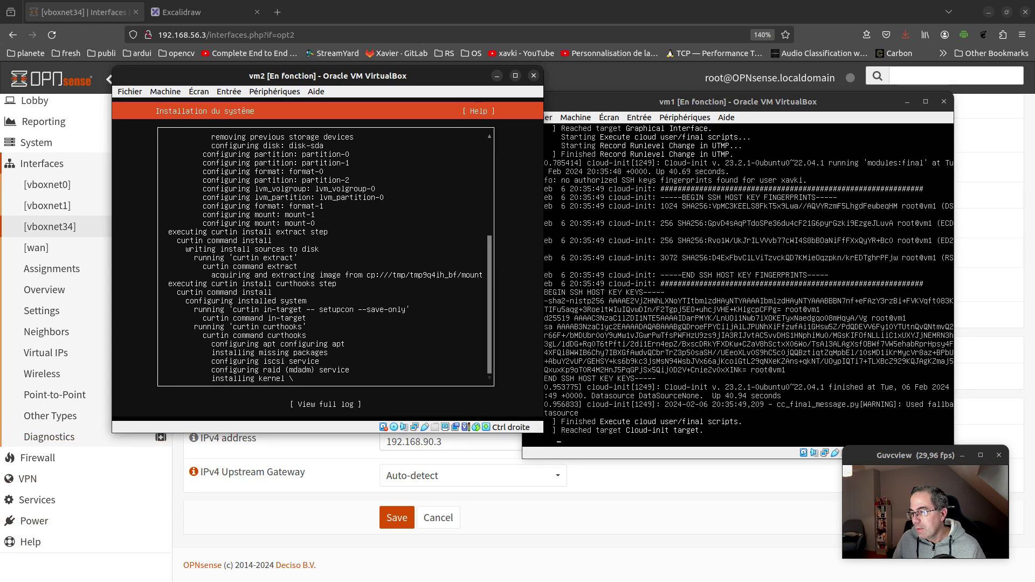
pyautogui.hotkey('alt', 'Tab')
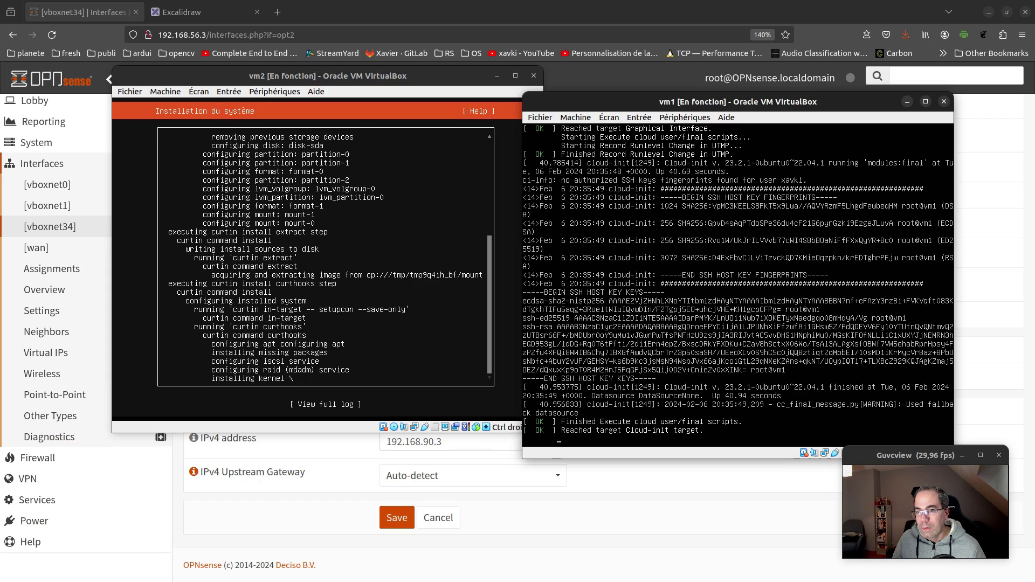
pyautogui.hotkey('alt', 'Tab')
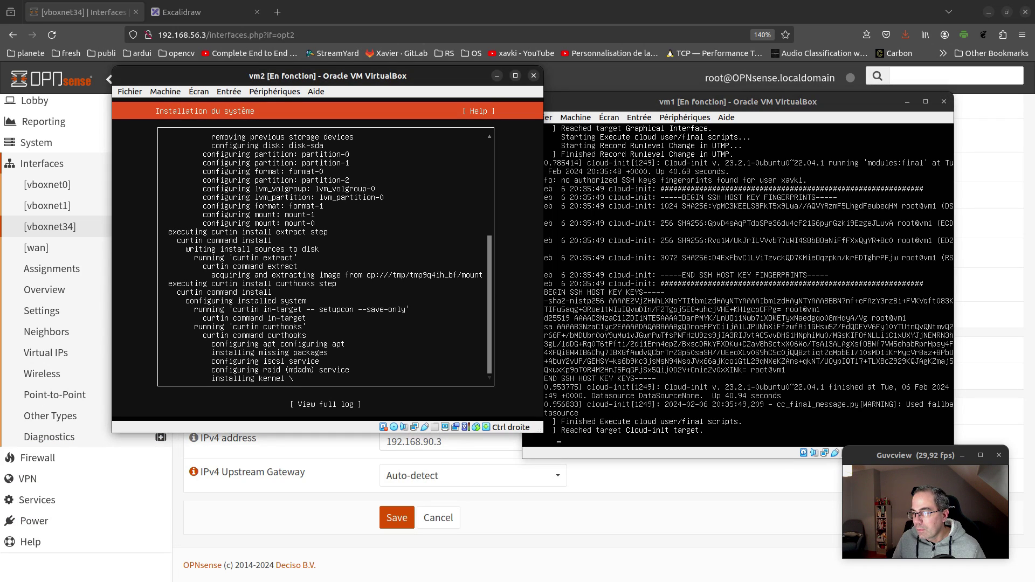
pyautogui.hotkey('alt', 'Tab')
# Interrupt the stalled ssh to 192.168.57.3 and run it again
pyautogui.hotkey('ctrl', 'c')
pyautogui.press('Up')
pyautogui.press('Return')
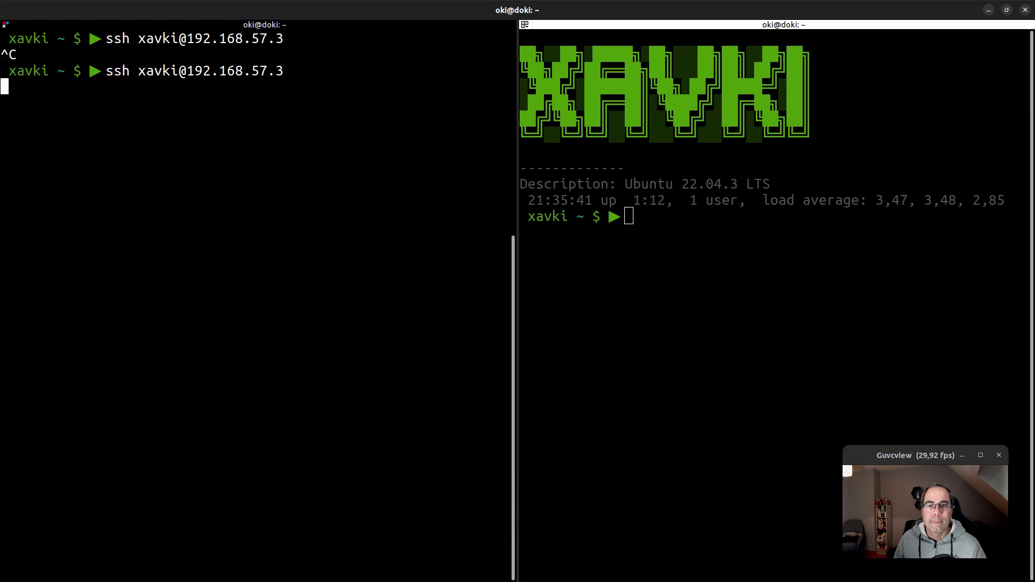
# Stop the hanging ssh and retarget it to 192.168.57.4
pyautogui.hotkey('ctrl', 'c')
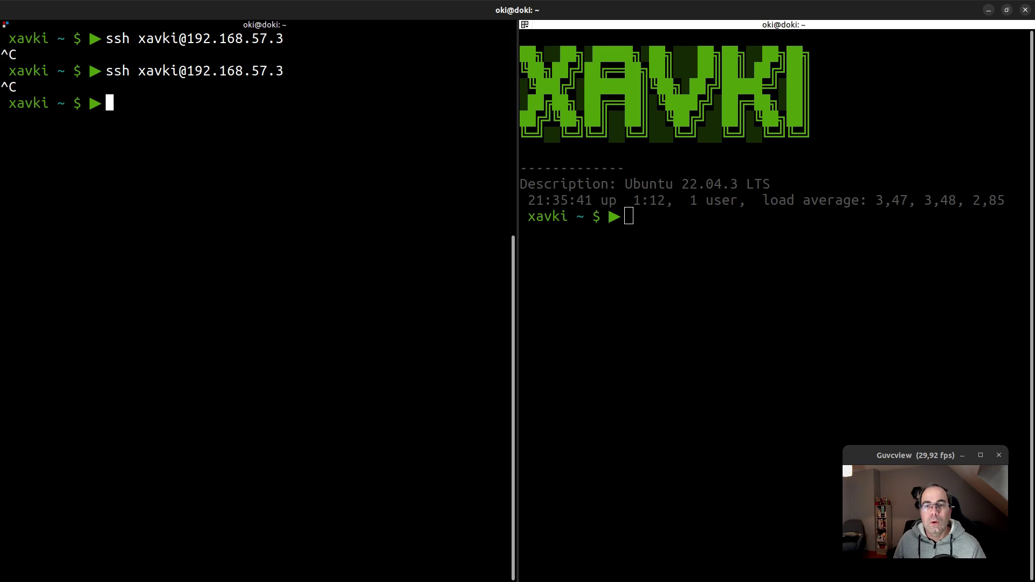
pyautogui.press('Up')
pyautogui.press('BackSpace')
pyautogui.write('4')
pyautogui.press('Return')
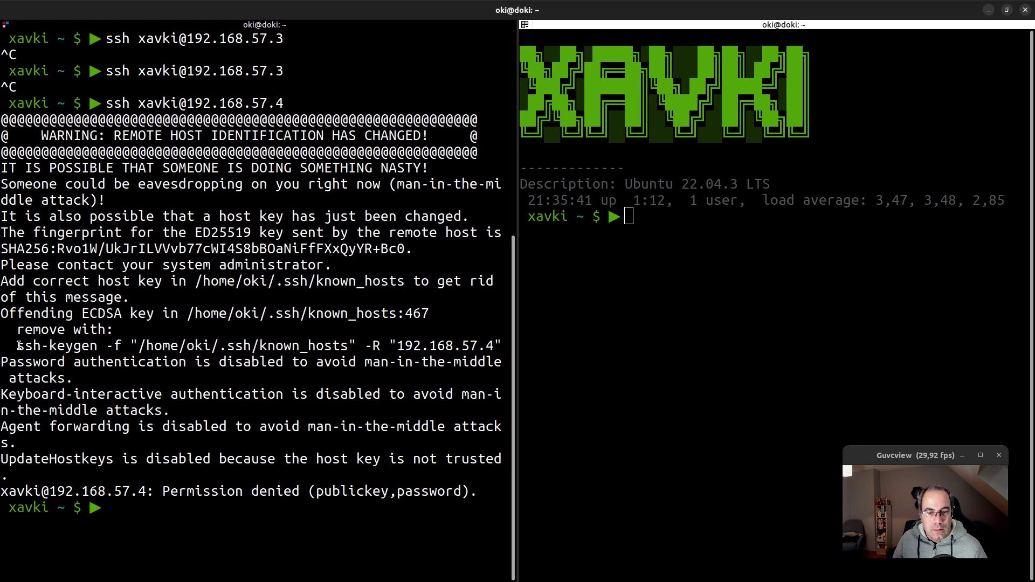
# Remove the stale 192.168.57.4 host key with ssh-keygen -R, then log into vm1 over SSH
pyautogui.moveTo(19, 346); pyautogui.dragTo(504, 342)
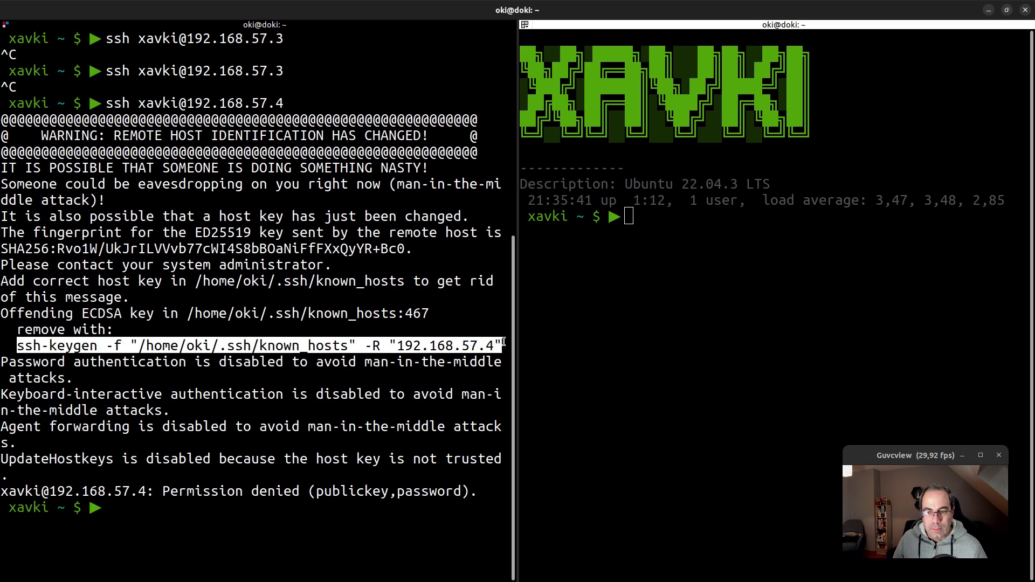
pyautogui.middleClick(504, 342)
pyautogui.press('Return')
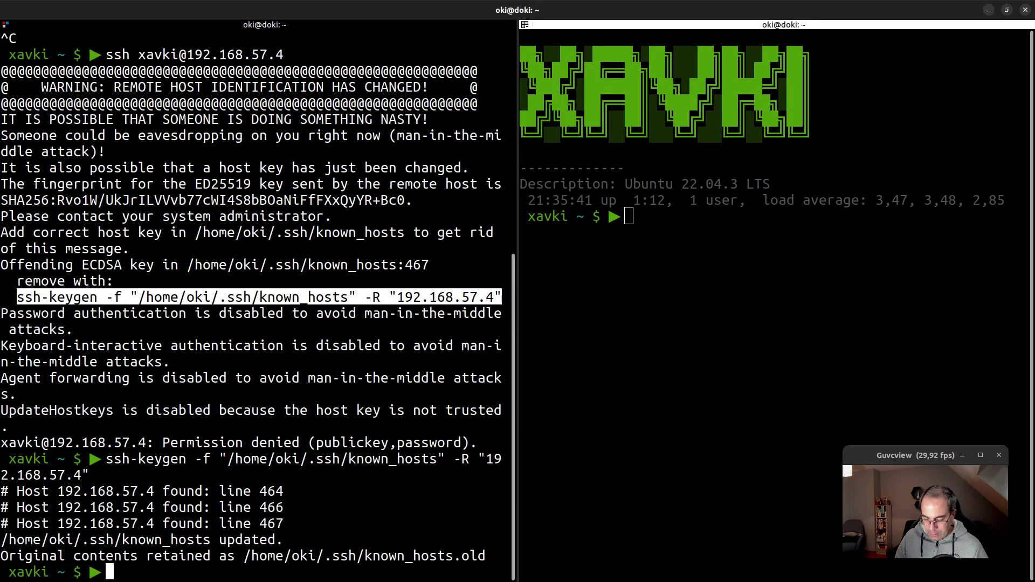
pyautogui.hotkey('ctrl', 'l')
pyautogui.press('Up')
pyautogui.press('Up')
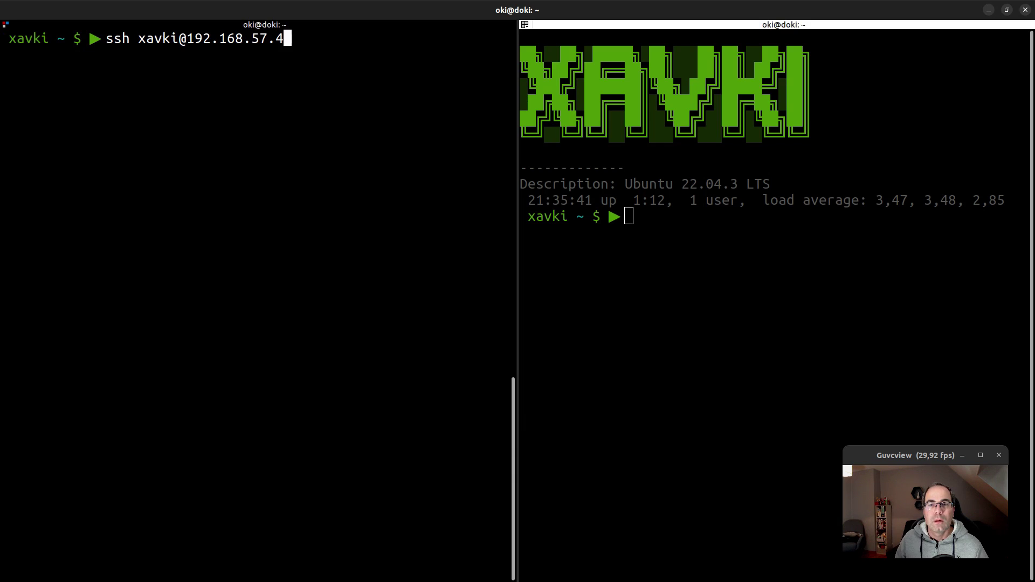
pyautogui.press('Return')
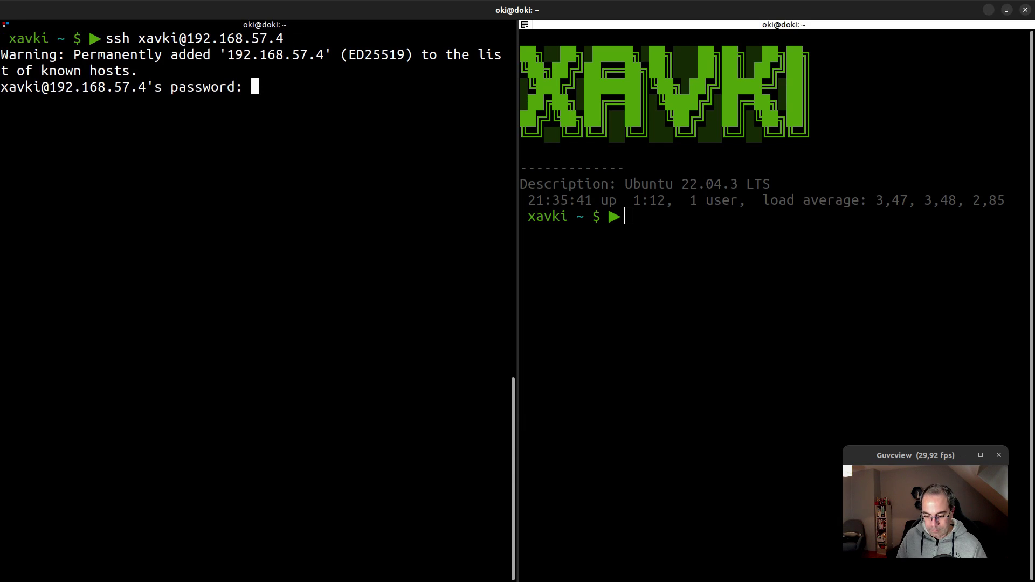
pyautogui.press('Return')
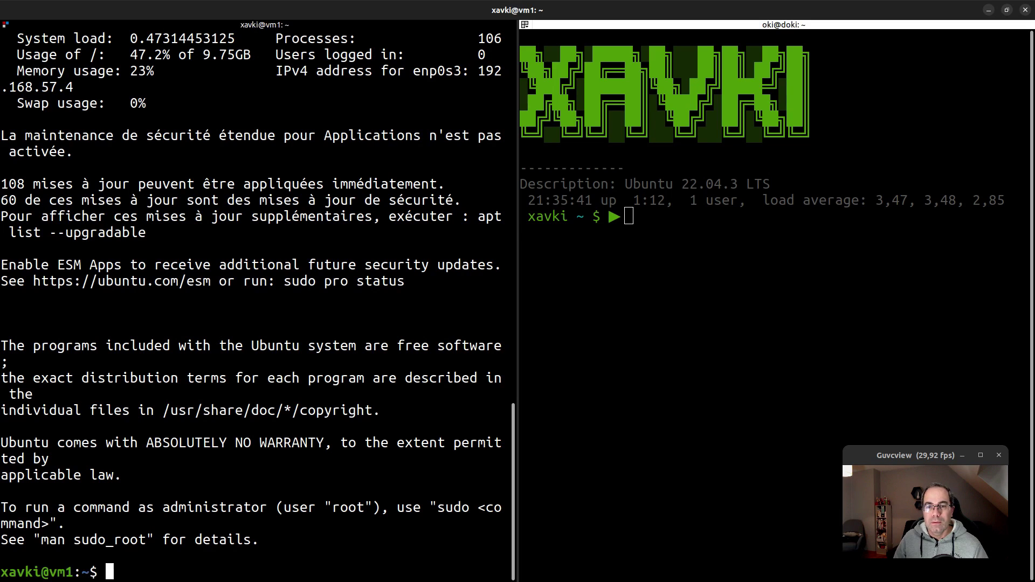
pyautogui.hotkey('ctrl', 'l')
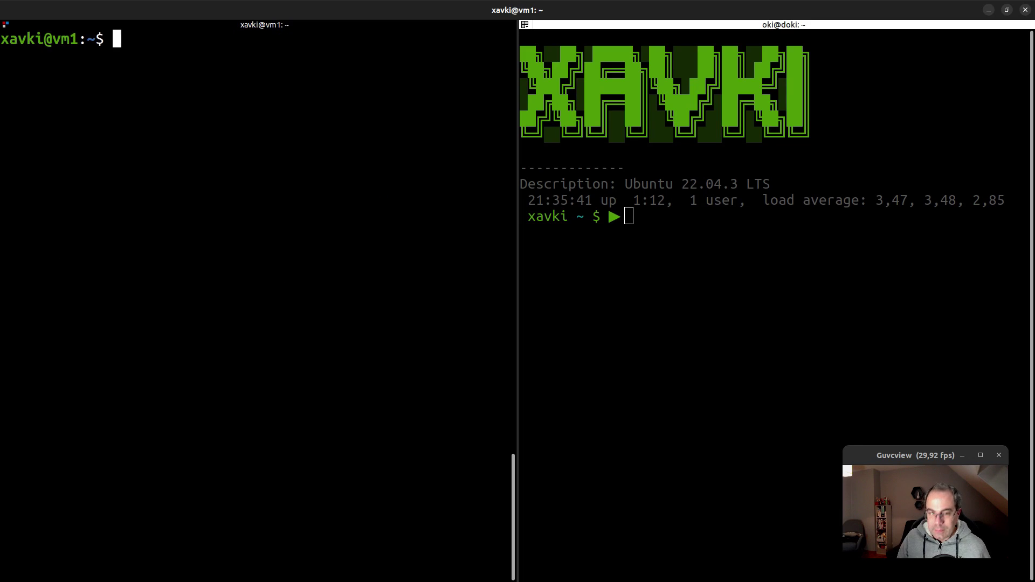
# Run ip a on vm1 to show its 192.168.57.4 address
pyautogui.write('ip a')
pyautogui.press('Return')
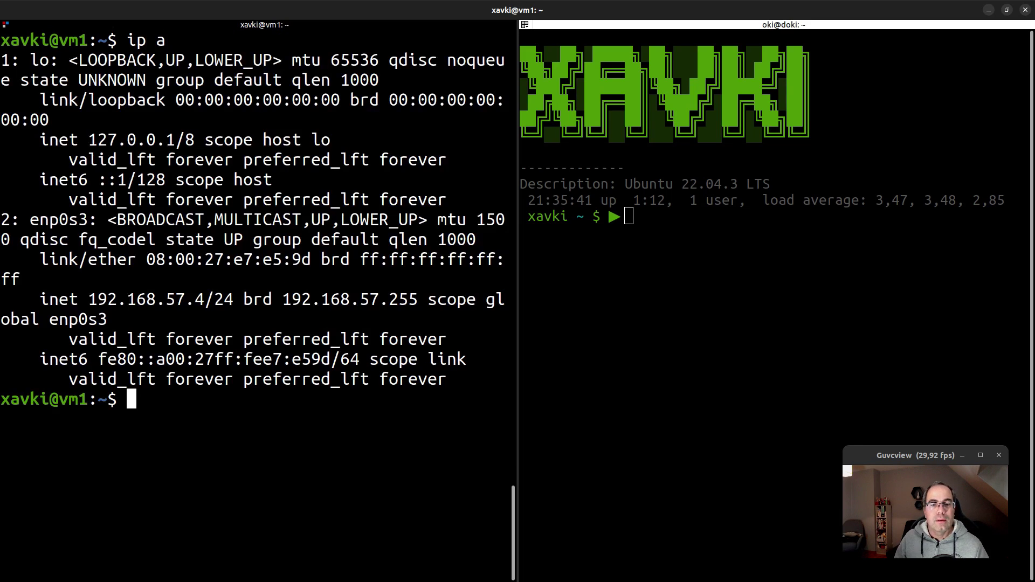
pyautogui.moveTo(207, 308)
pyautogui.mouseDown()
pyautogui.moveTo(67, 294)
pyautogui.moveTo(207, 307)
pyautogui.mouseUp()
# Ping 192.168.90.4 from vm1 until it replies, then bring the vm2 installer forward
pyautogui.write('ping')
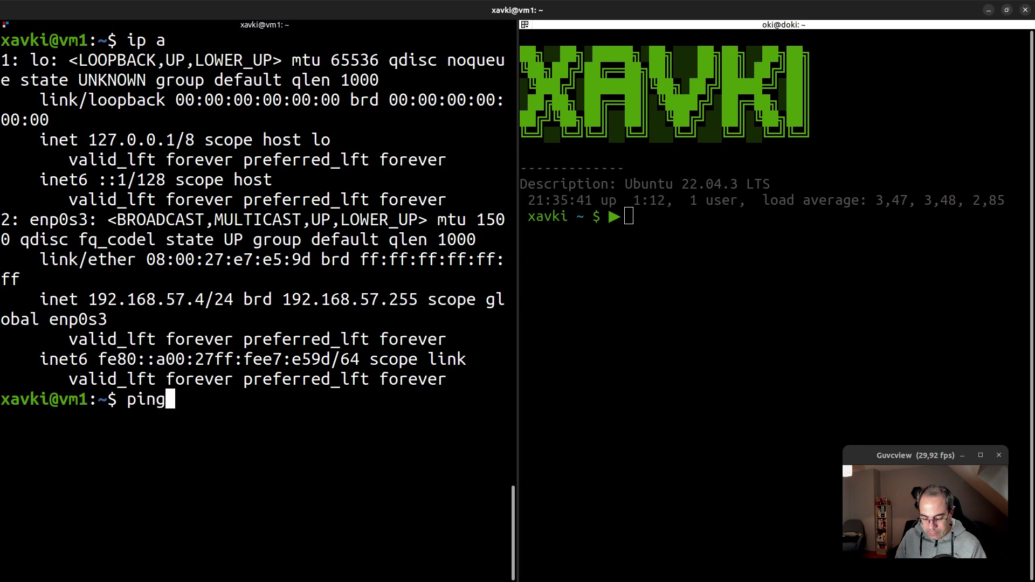
pyautogui.write(' 192.1')
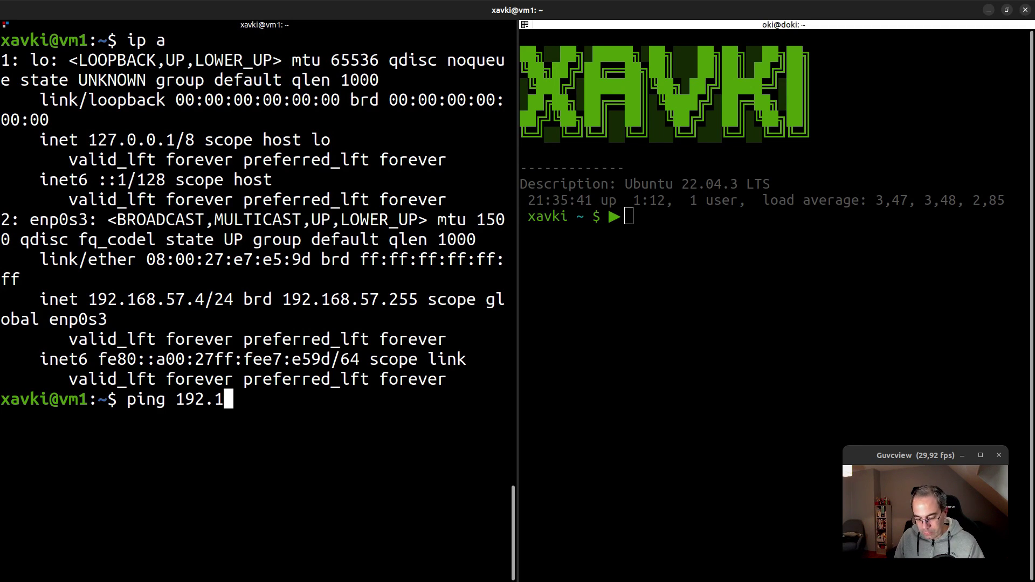
pyautogui.write('68.90.')
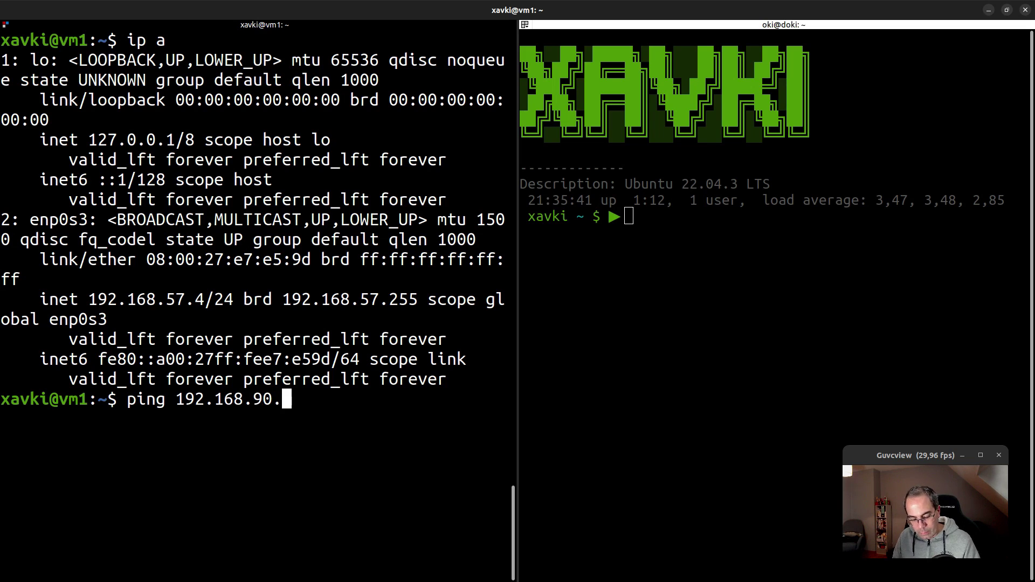
pyautogui.write('4')
pyautogui.press('Return')
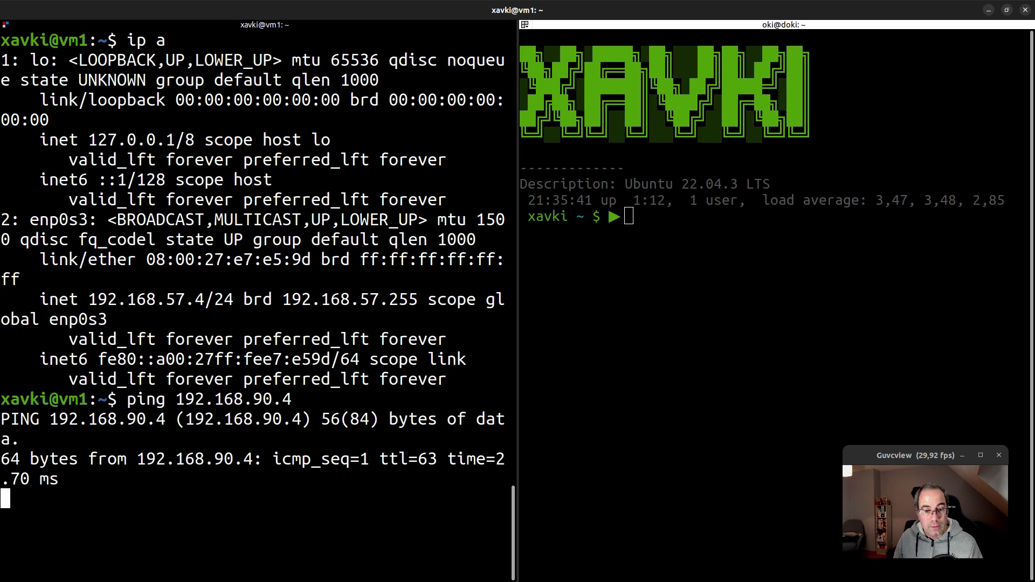
pyautogui.hotkey('ctrl', 'c')
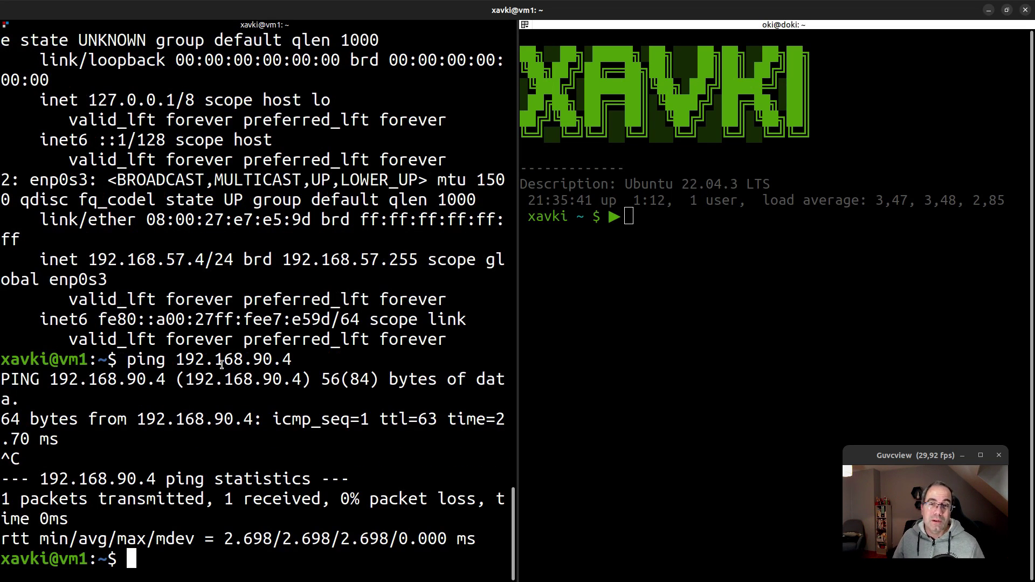
pyautogui.hotkey('alt', 'Tab')
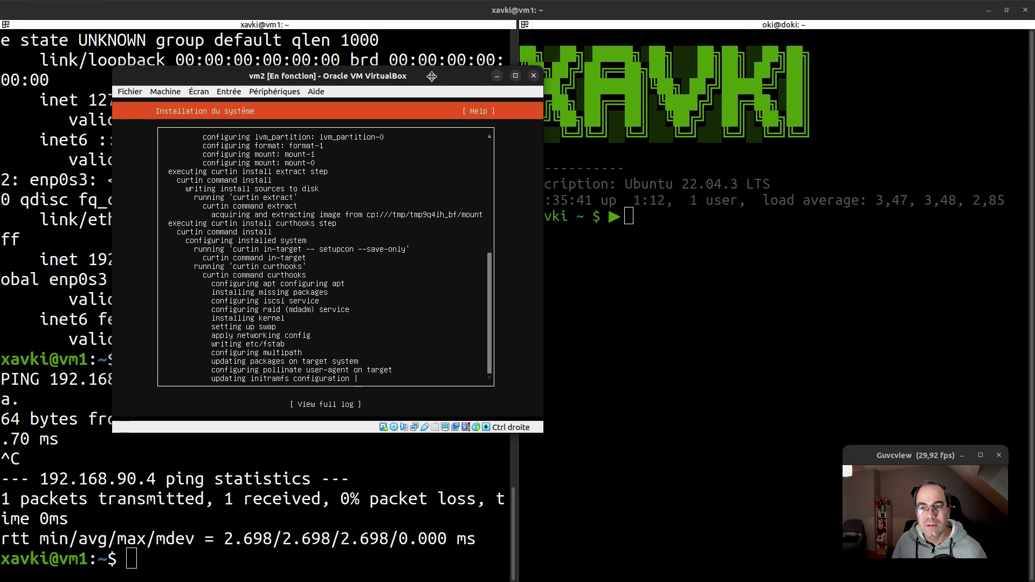
# Nudge the vm2 installer window aside and raise the split terminal back over it
pyautogui.moveTo(432, 76); pyautogui.dragTo(443, 75)
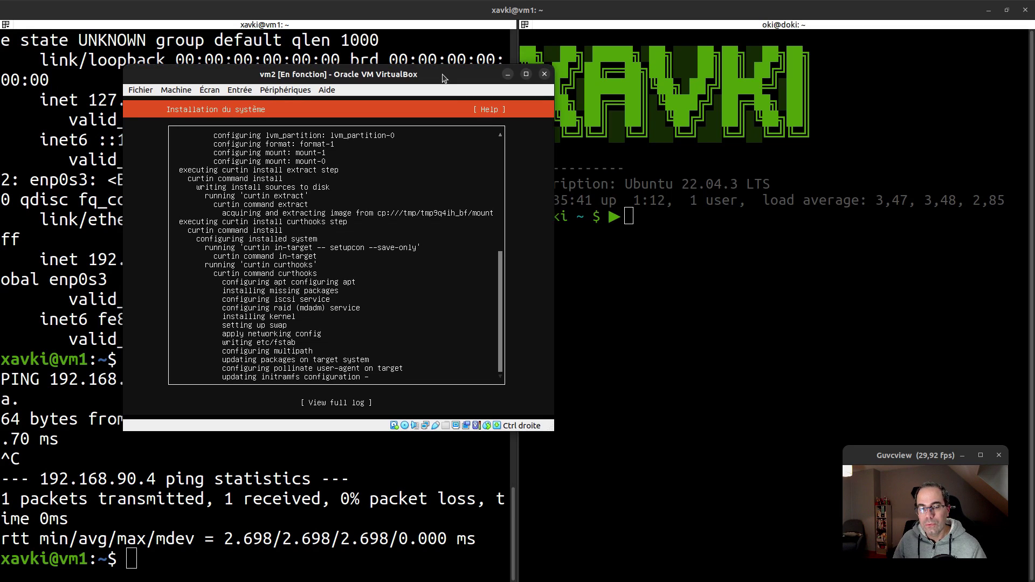
pyautogui.click(790, 283)
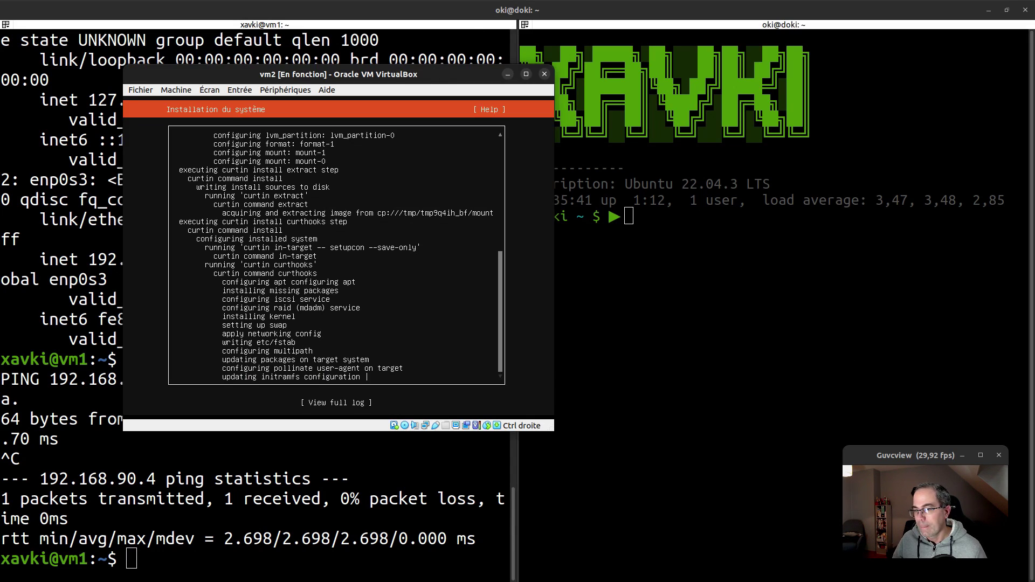
pyautogui.click(847, 141)
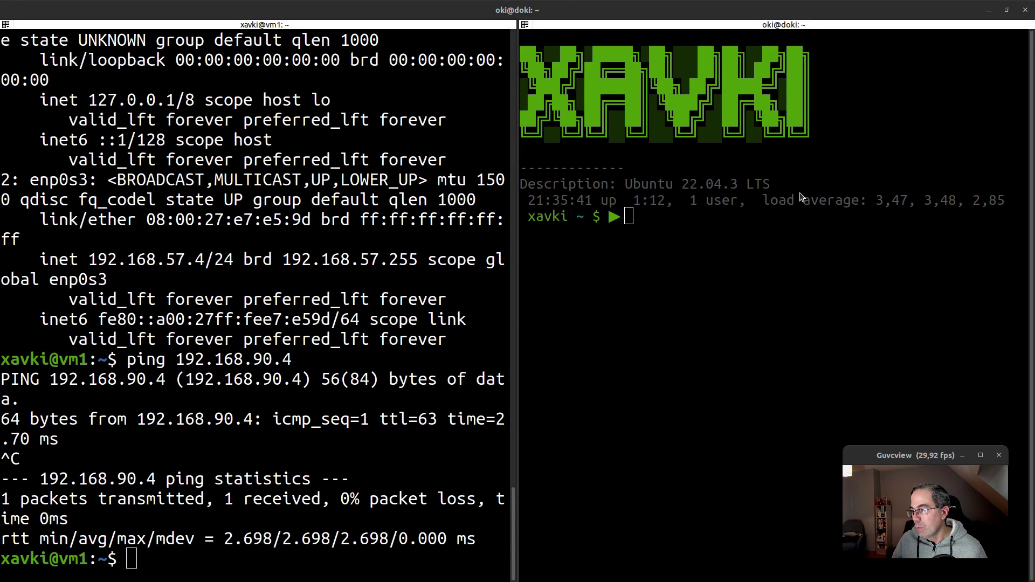
# Show the Interfaces Overview with wan 10.0.2.15/24, lan 192.168.56.3/24, opt1 192.168.57.3/24 and opt2 192.168.90.3/24
pyautogui.hotkey('alt', 'Tab')
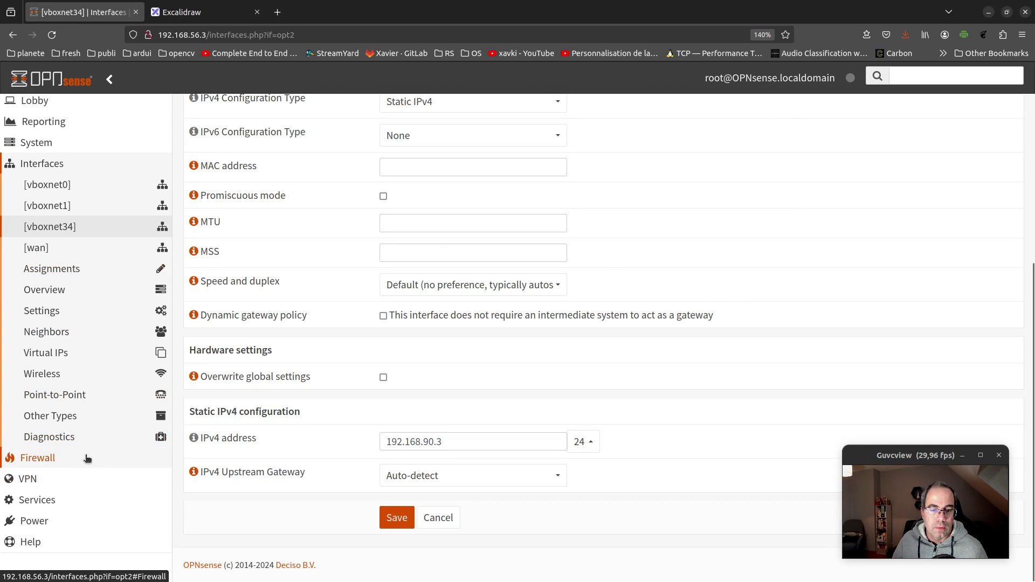
pyautogui.scroll(5, 86, 458)
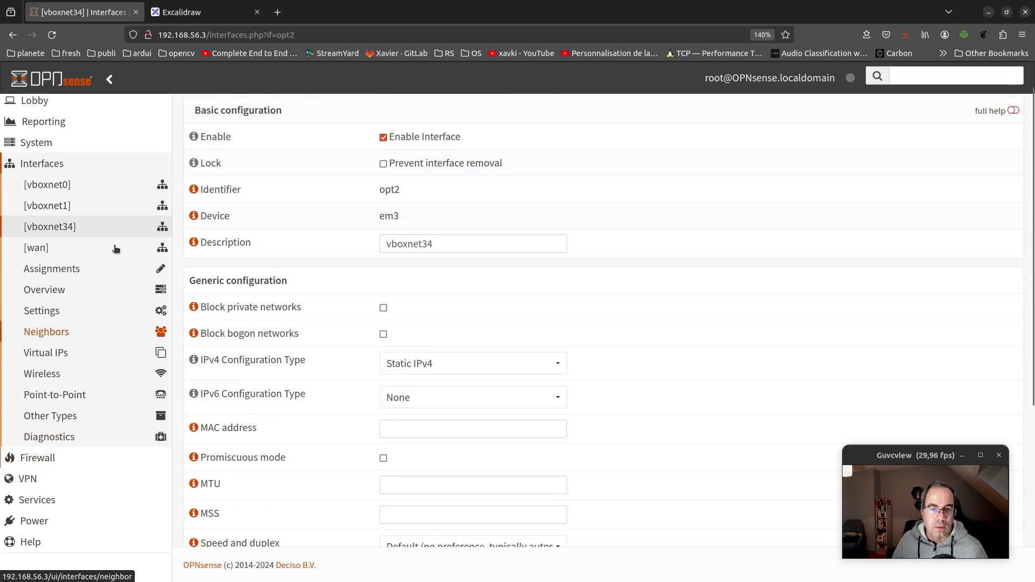
pyautogui.click(92, 275)
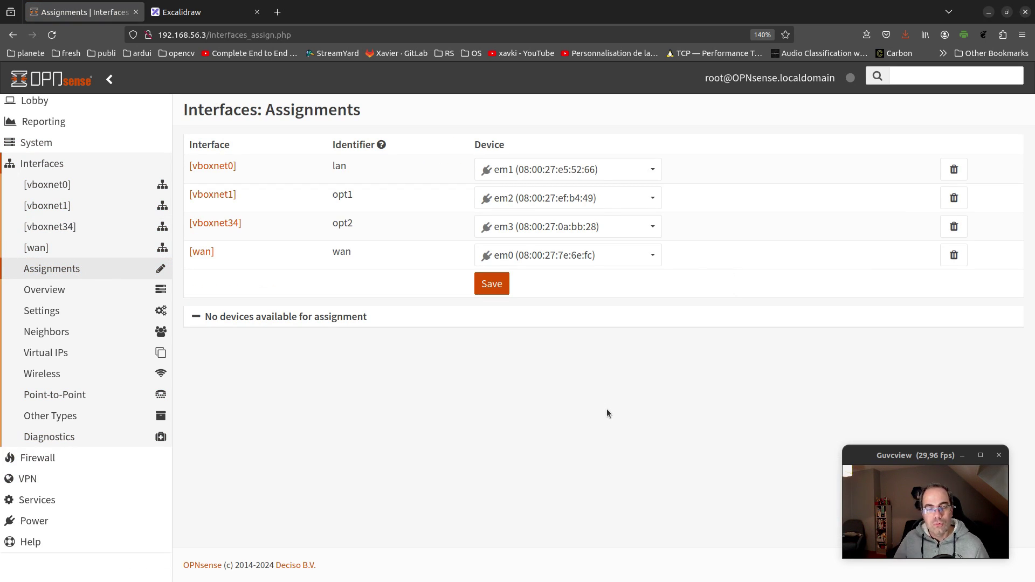
pyautogui.click(92, 290)
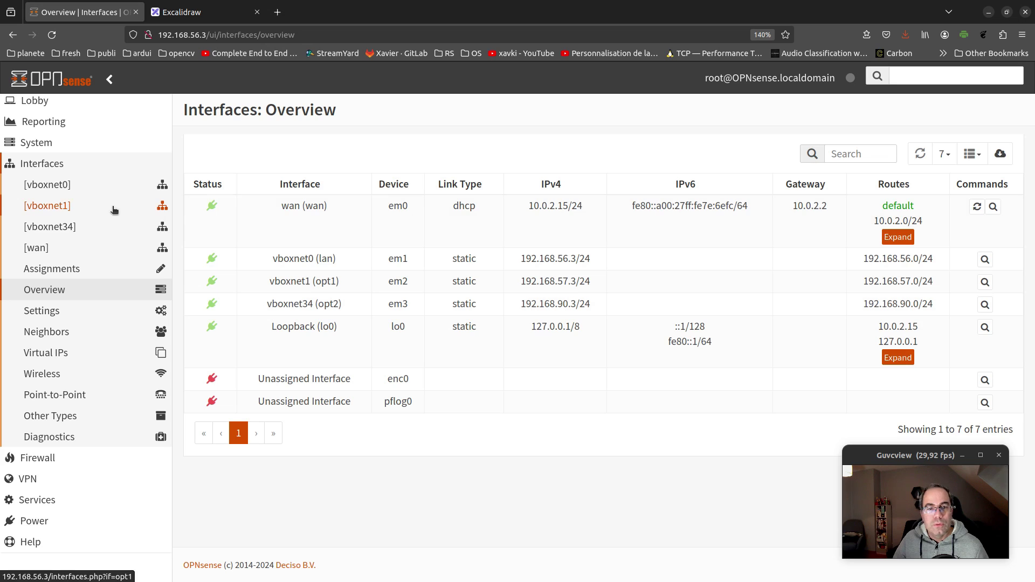
# Open the Lobby Dashboard and show the Available Widgets list with CARP, Traffic Graph and others
pyautogui.click(62, 107)
pyautogui.click(60, 121)
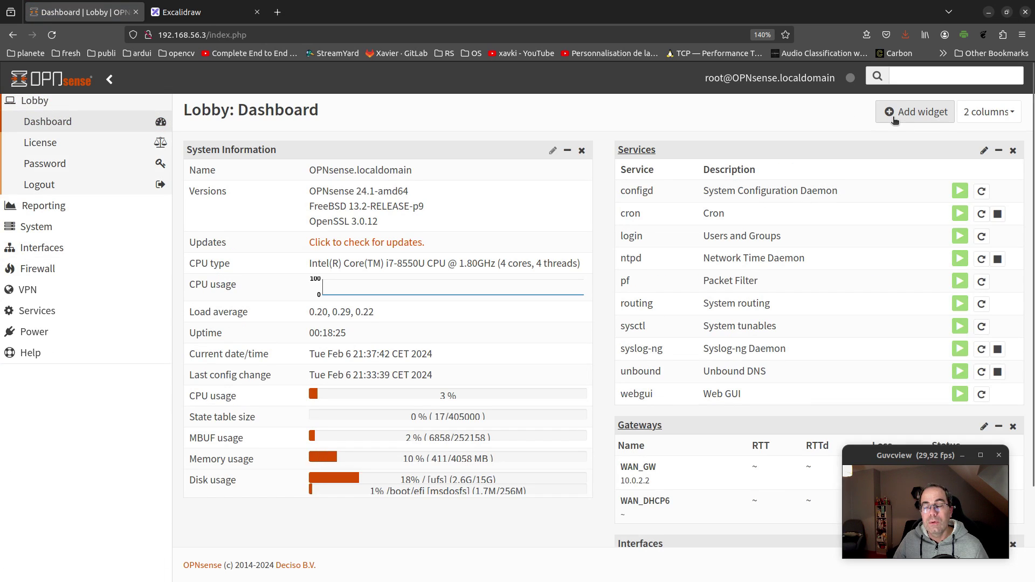
pyautogui.scroll(-3, 820, 480)
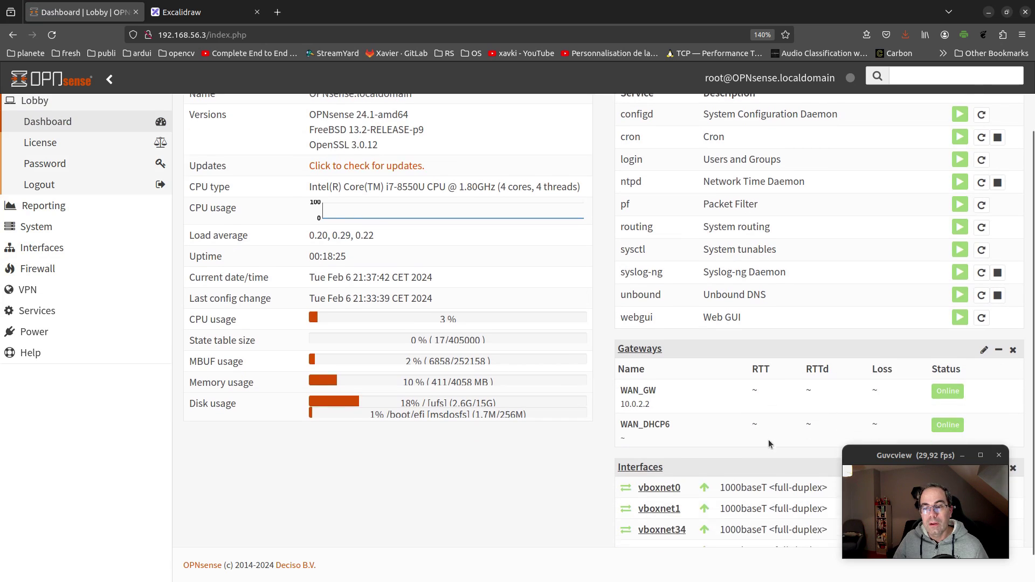
pyautogui.scroll(3, 588, 437)
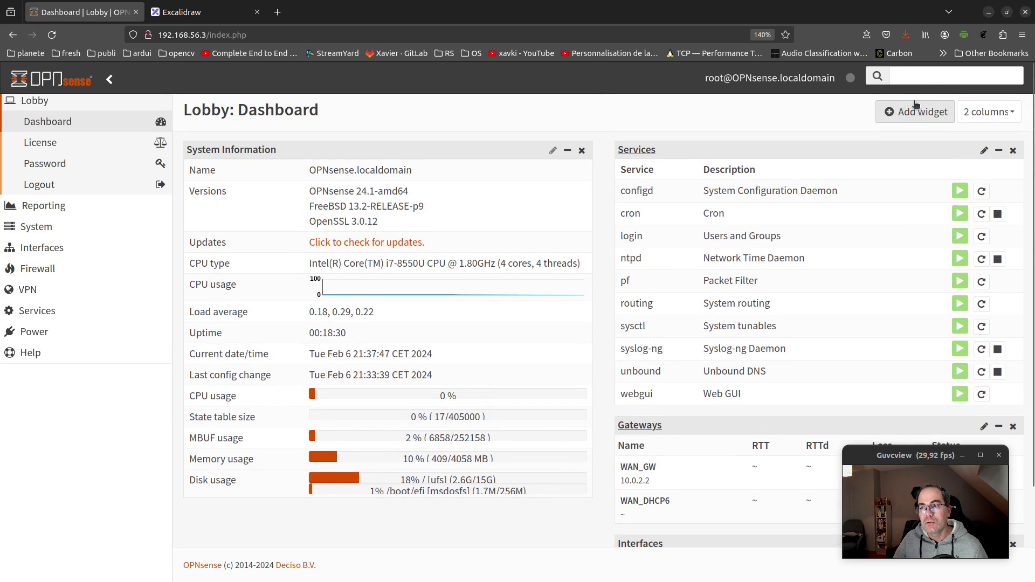
pyautogui.click(915, 110)
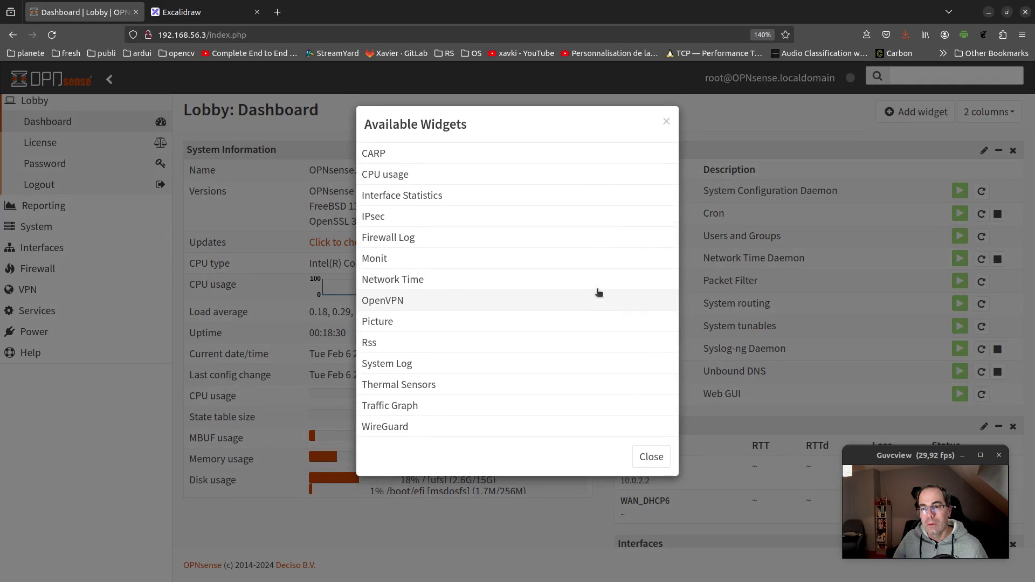
# Add the CPU usage and Traffic Graph widgets and save the dashboard settings
pyautogui.click(493, 174)
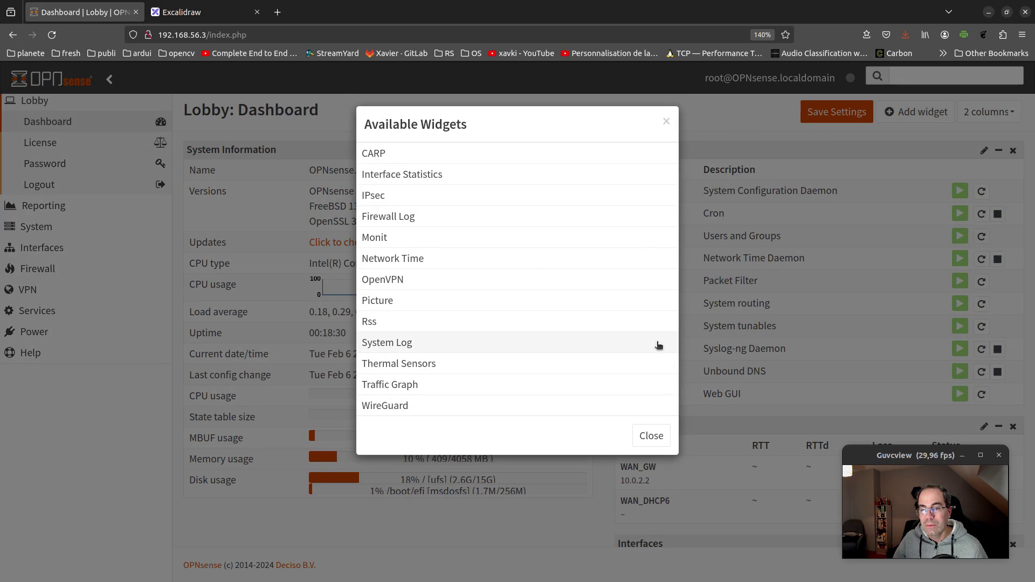
pyautogui.click(458, 384)
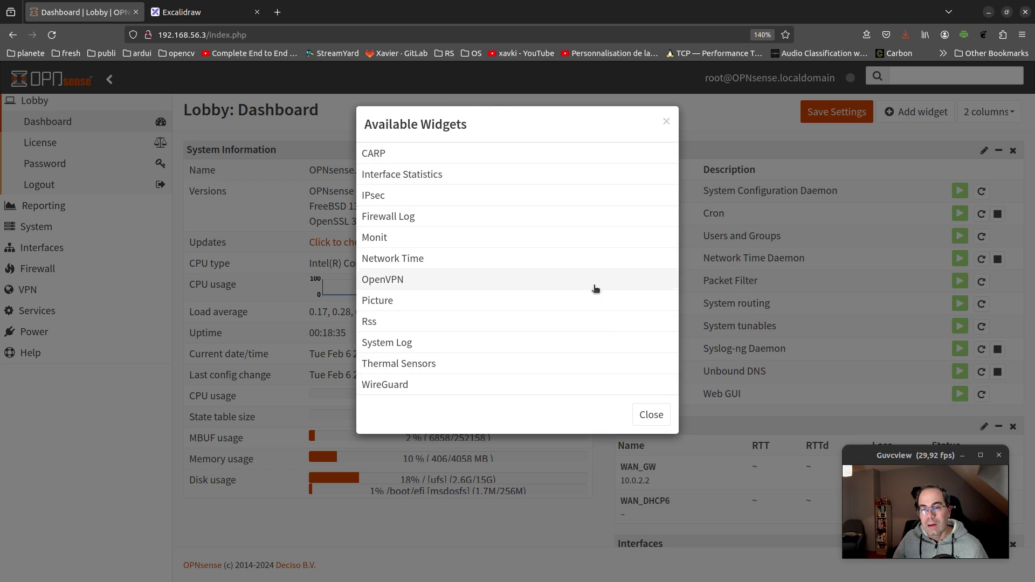
pyautogui.click(652, 415)
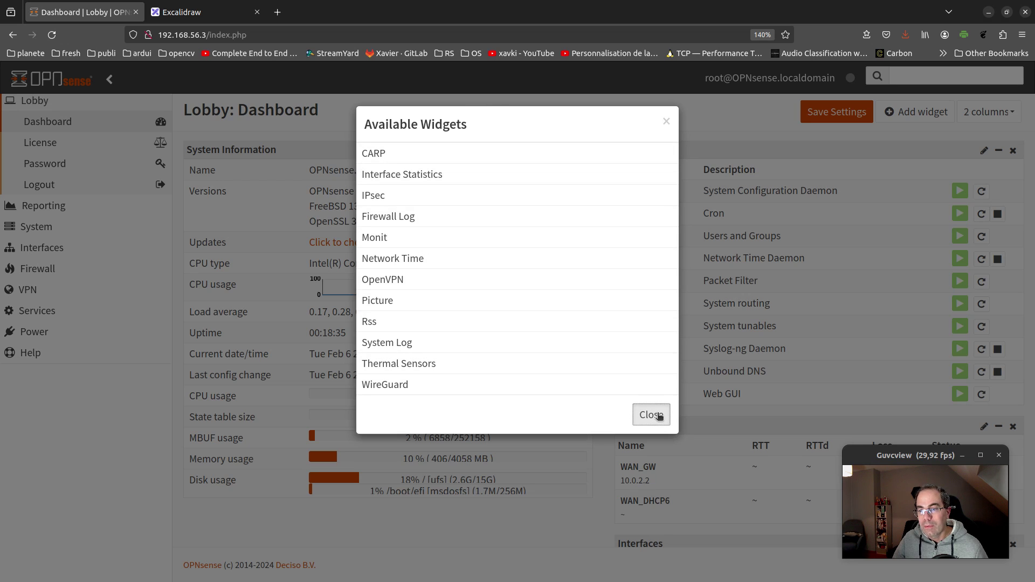
pyautogui.scroll(-5, 549, 330)
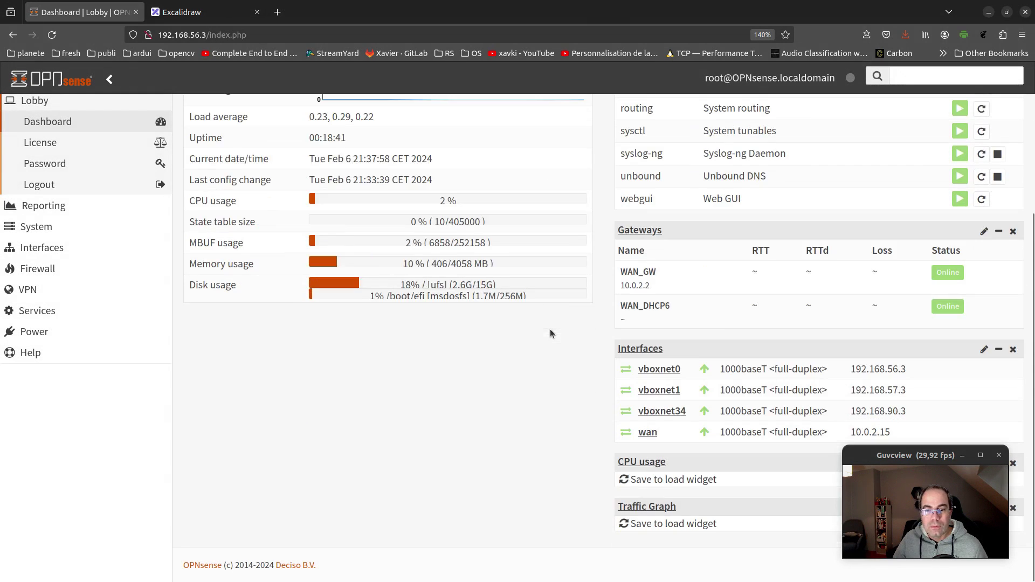
pyautogui.scroll(3, 550, 329)
pyautogui.scroll(-3, 551, 329)
pyautogui.scroll(5, 551, 328)
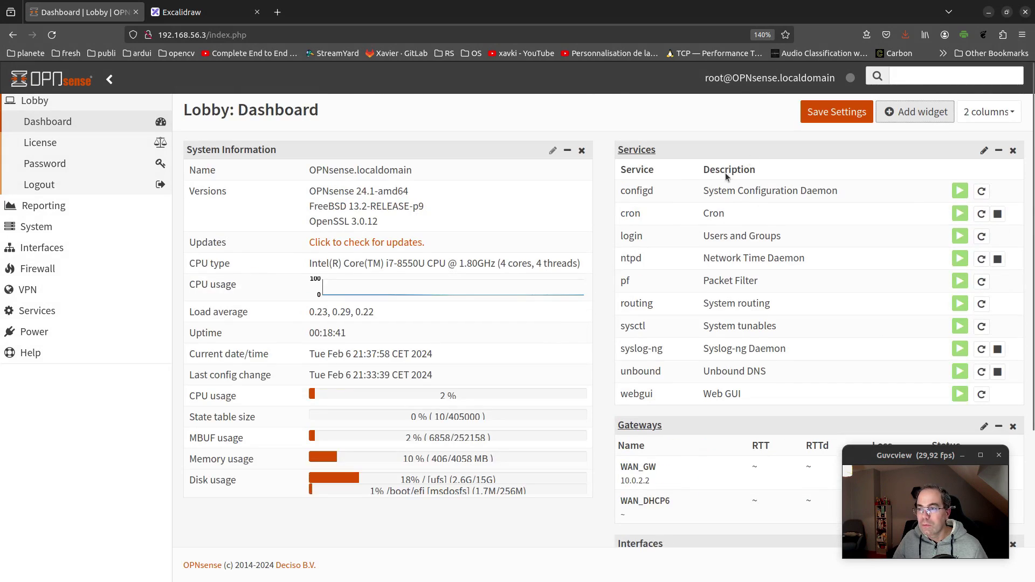
pyautogui.click(825, 124)
# Move the CPU usage widget into the left column beneath System Information
pyautogui.scroll(-2, 552, 238)
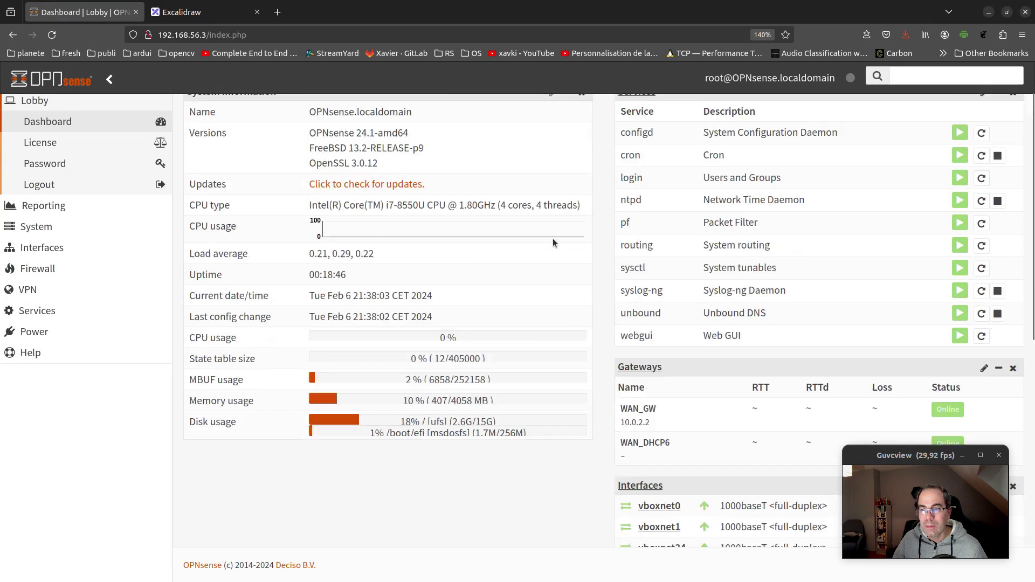
pyautogui.scroll(-5, 553, 242)
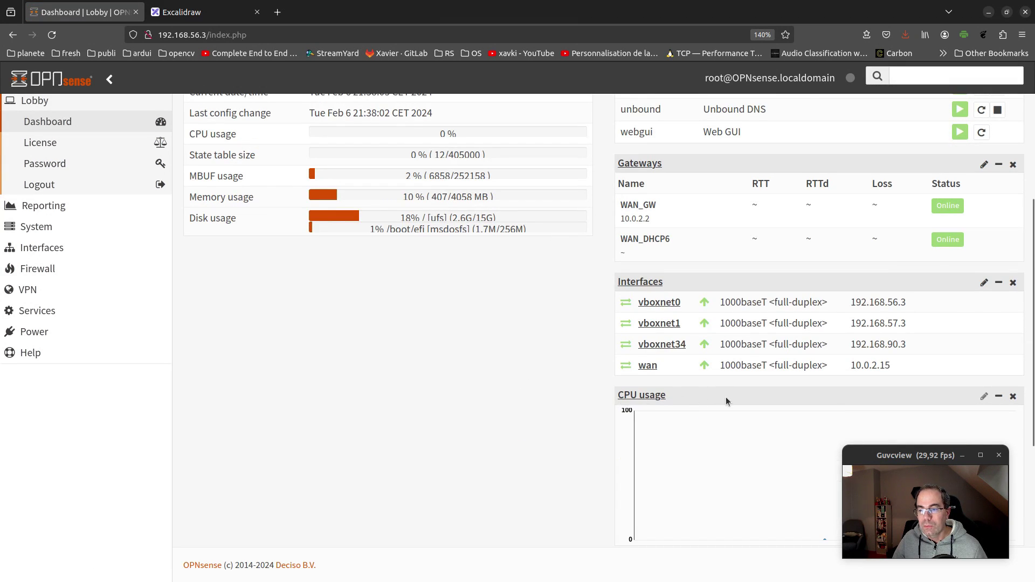
pyautogui.moveTo(821, 391); pyautogui.dragTo(274, 254)
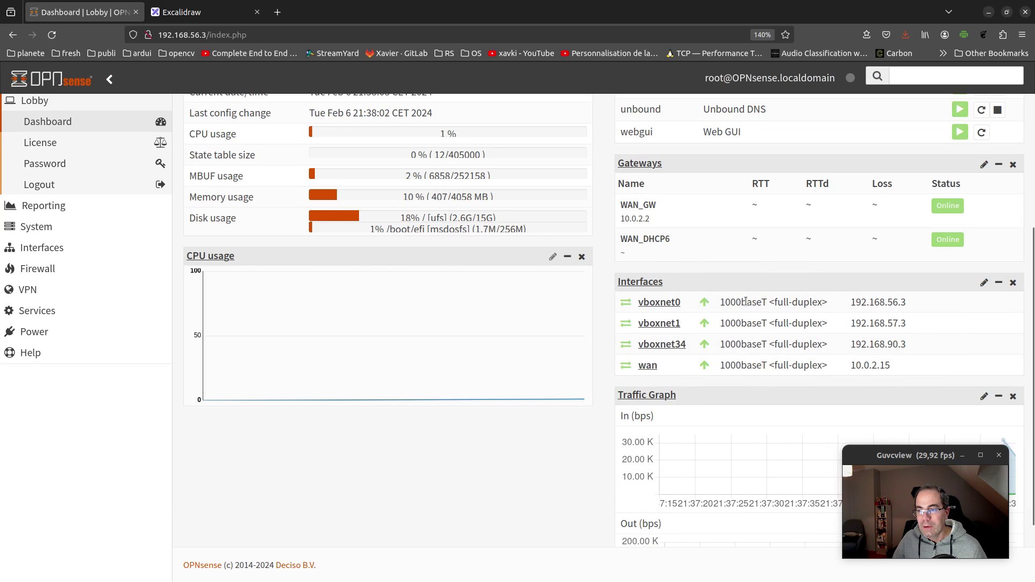
pyautogui.scroll(4, 369, 152)
pyautogui.scroll(2, 369, 152)
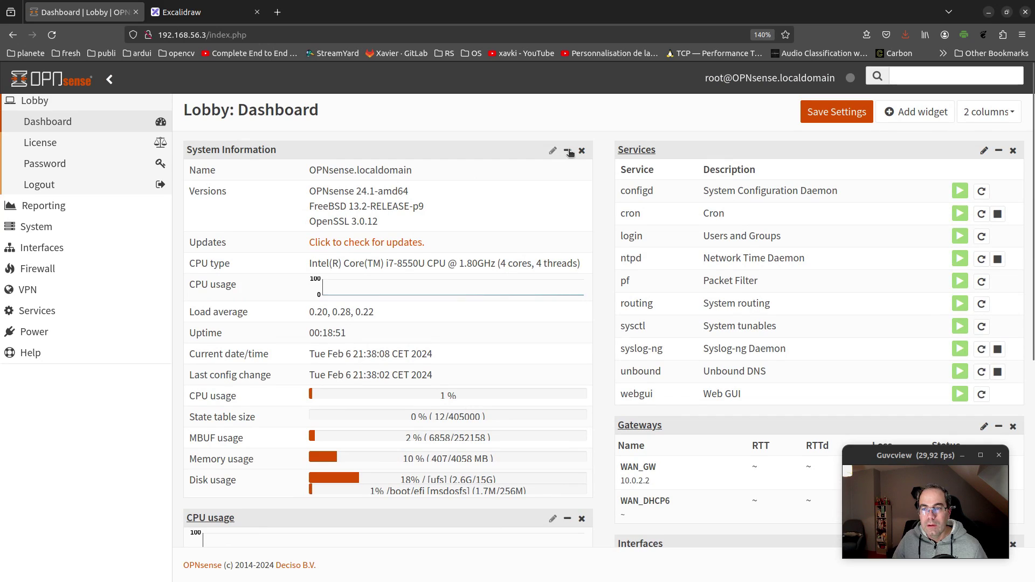
# Collapse System Information, move CPU usage to the top of the left column, and save the layout
pyautogui.click(568, 152)
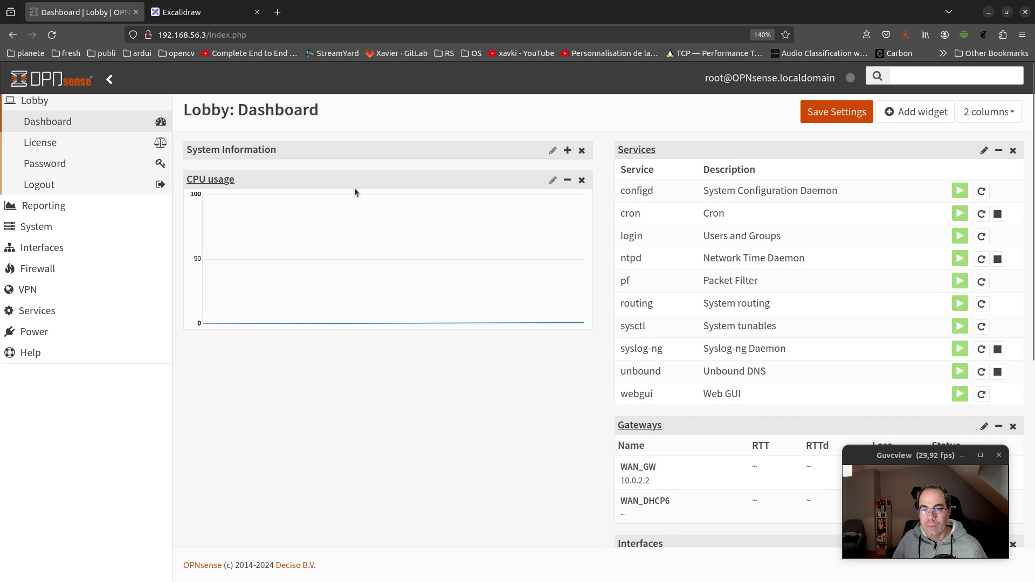
pyautogui.moveTo(342, 181); pyautogui.dragTo(308, 152)
pyautogui.scroll(-5, 623, 310)
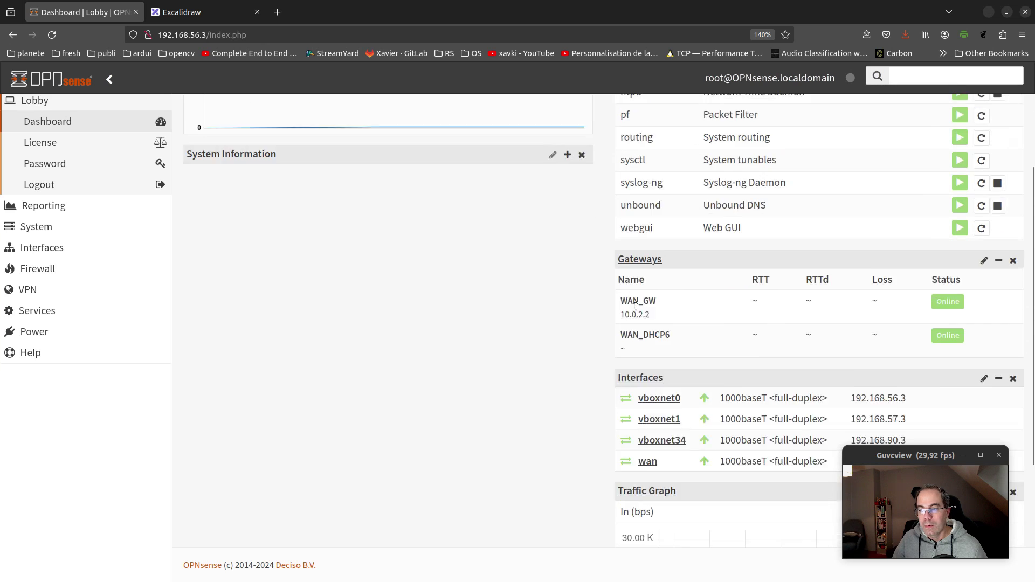
pyautogui.moveTo(755, 402); pyautogui.dragTo(216, 205)
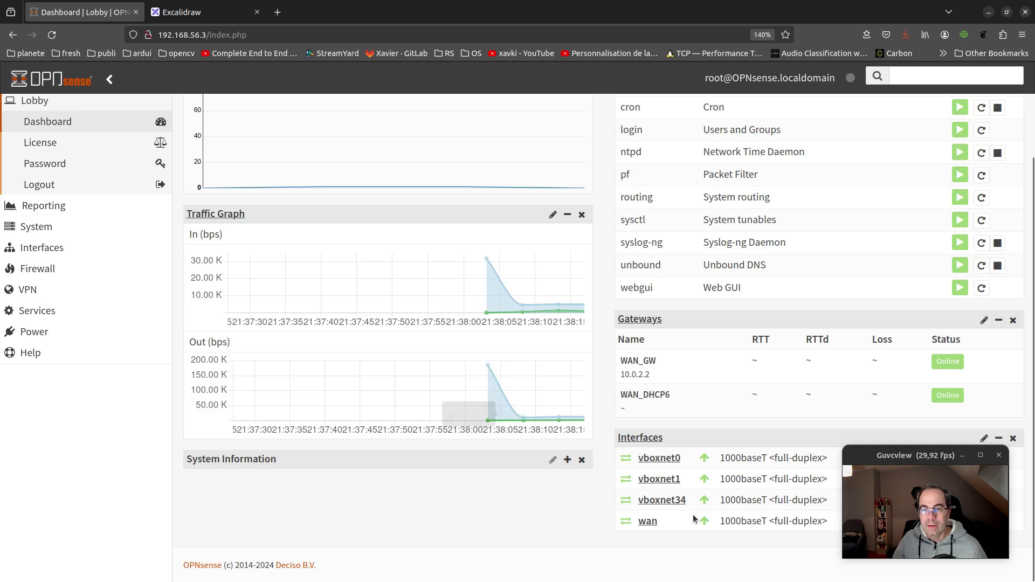
pyautogui.scroll(2, 616, 196)
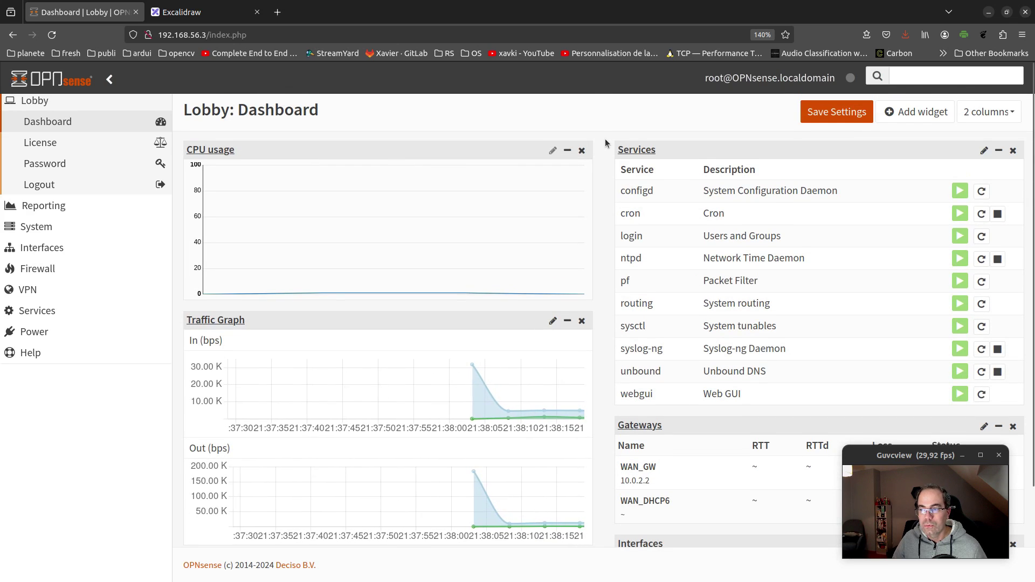
pyautogui.click(837, 112)
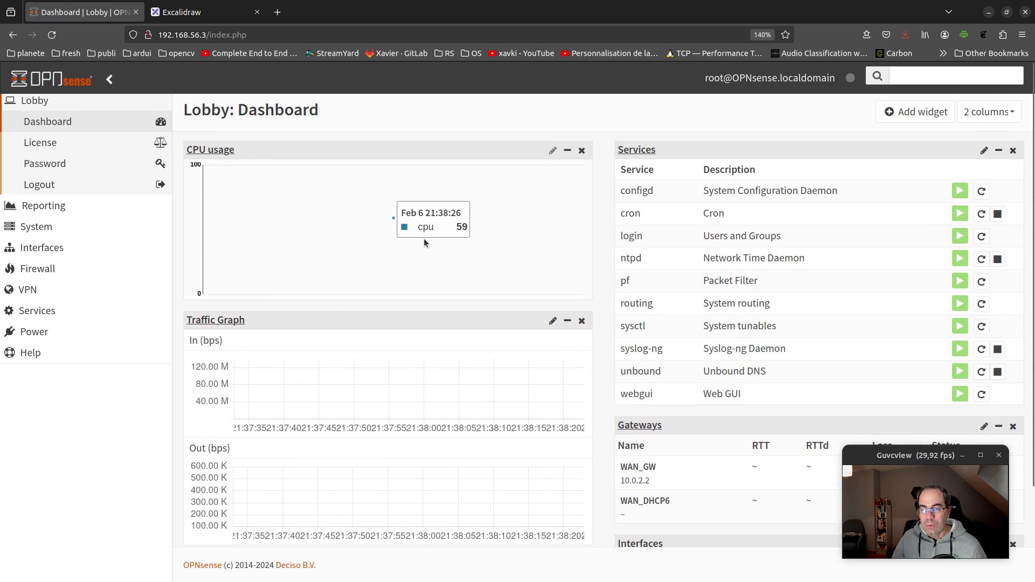
# Collapse the Services widget, save the dashboard, and return to the terminal
pyautogui.moveTo(418, 237)
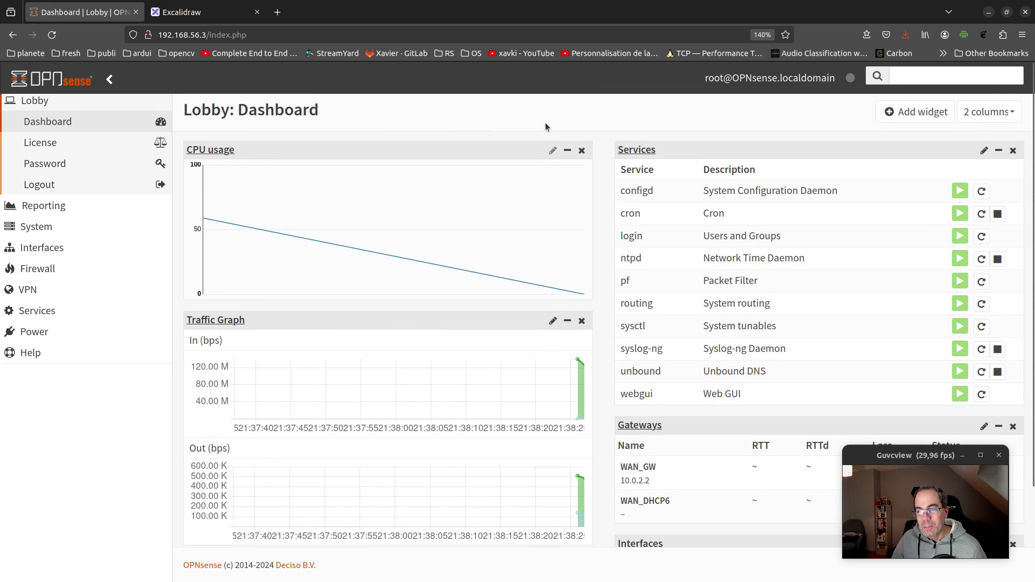
pyautogui.scroll(-2, 622, 293)
pyautogui.scroll(-1, 621, 293)
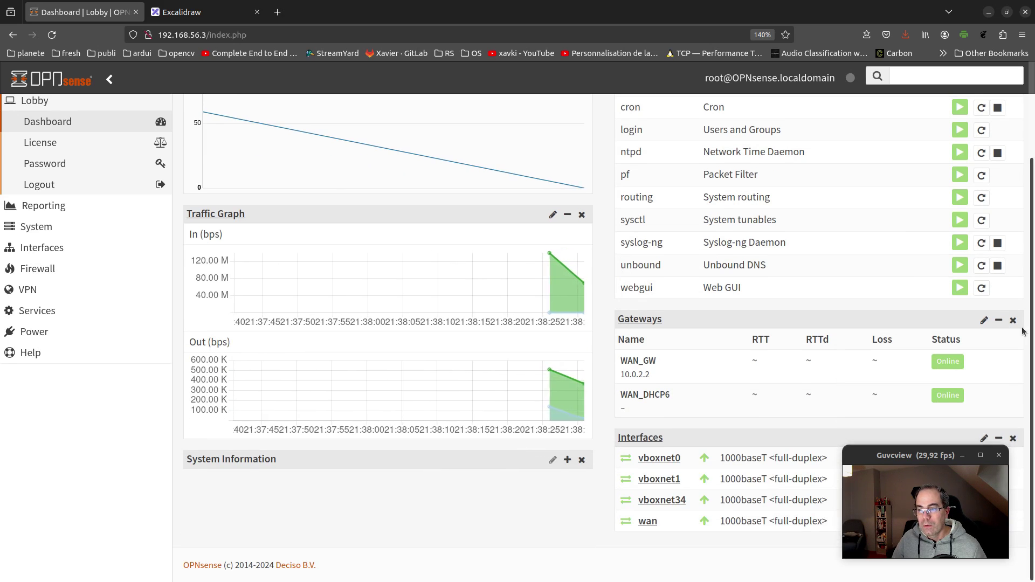
pyautogui.scroll(3, 620, 353)
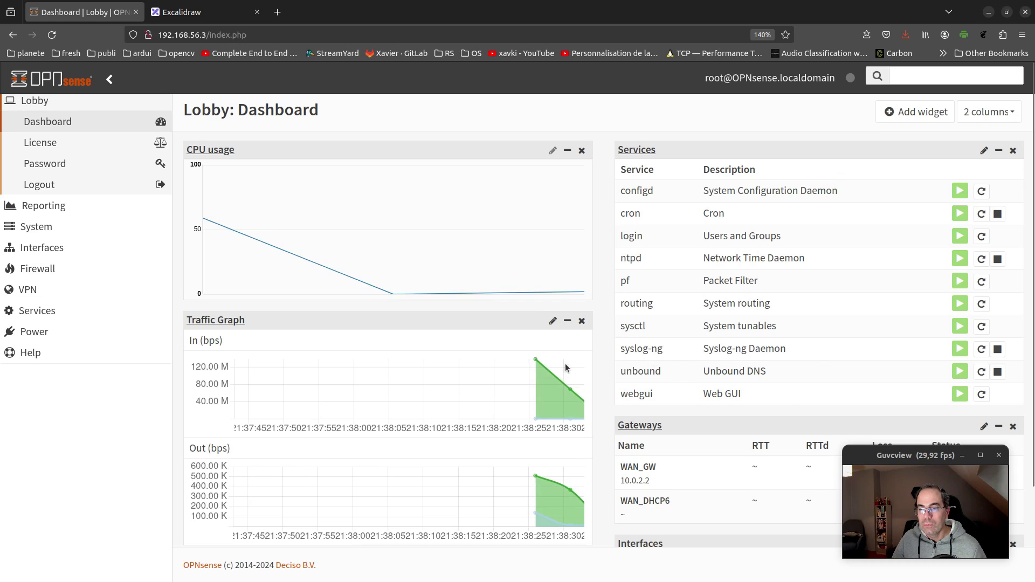
pyautogui.click(999, 152)
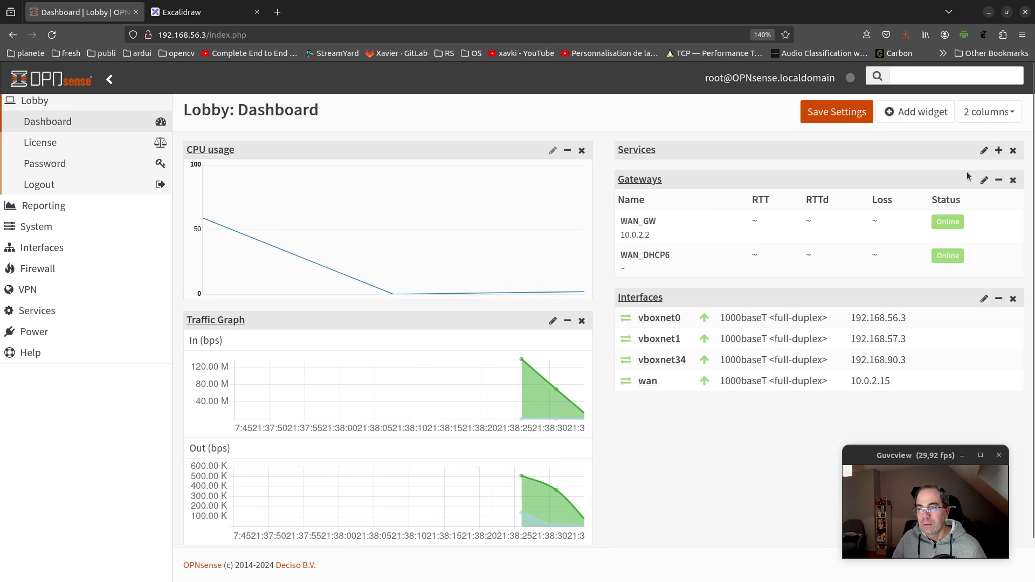
pyautogui.click(837, 114)
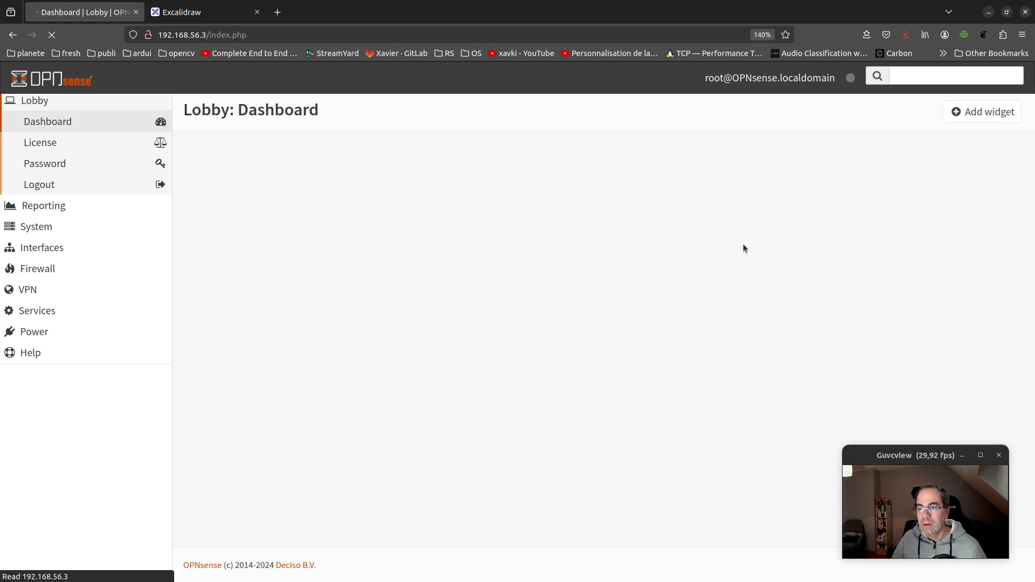
pyautogui.scroll(-2, 486, 256)
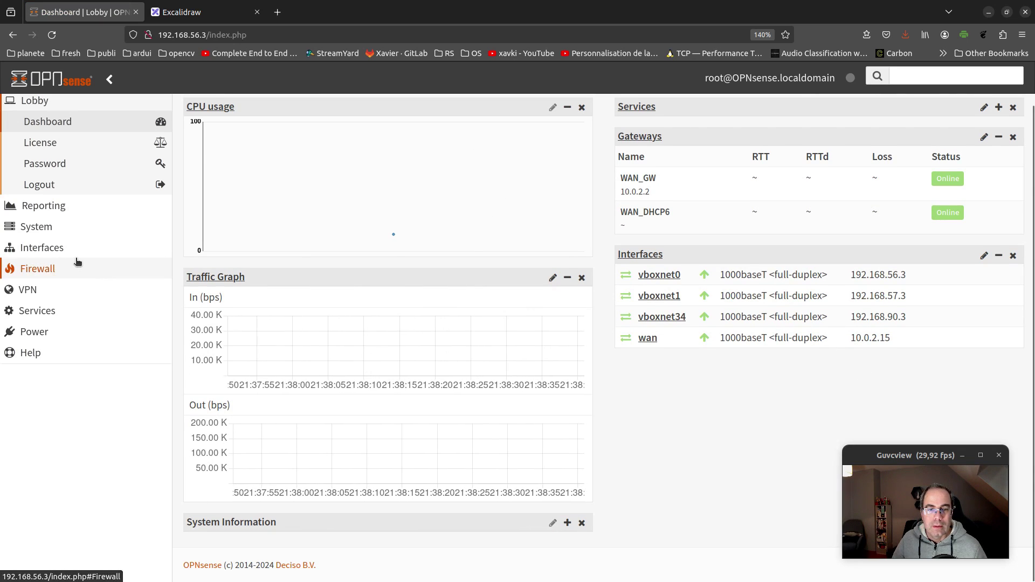
pyautogui.hotkey('alt', 'Tab')
# Close the finished vm2 installer window and confirm shutting the machine down
pyautogui.click(414, 225)
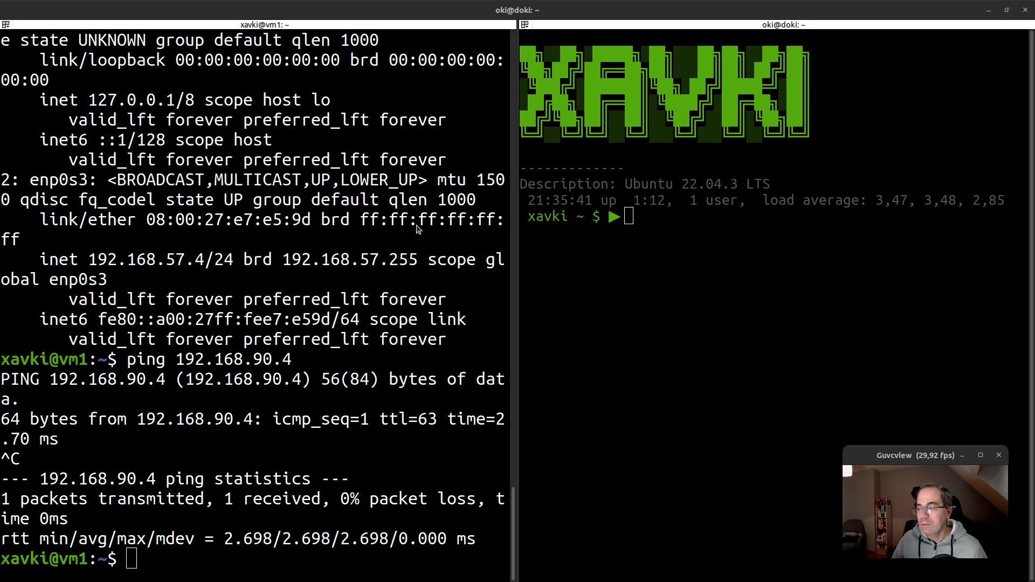
pyautogui.hotkey('alt', 'Tab')
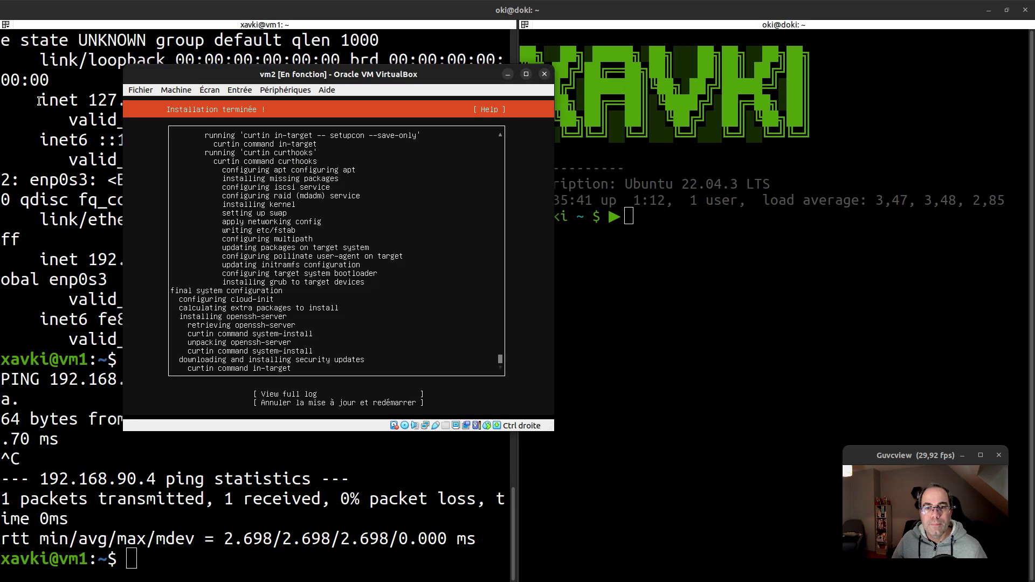
pyautogui.click(545, 74)
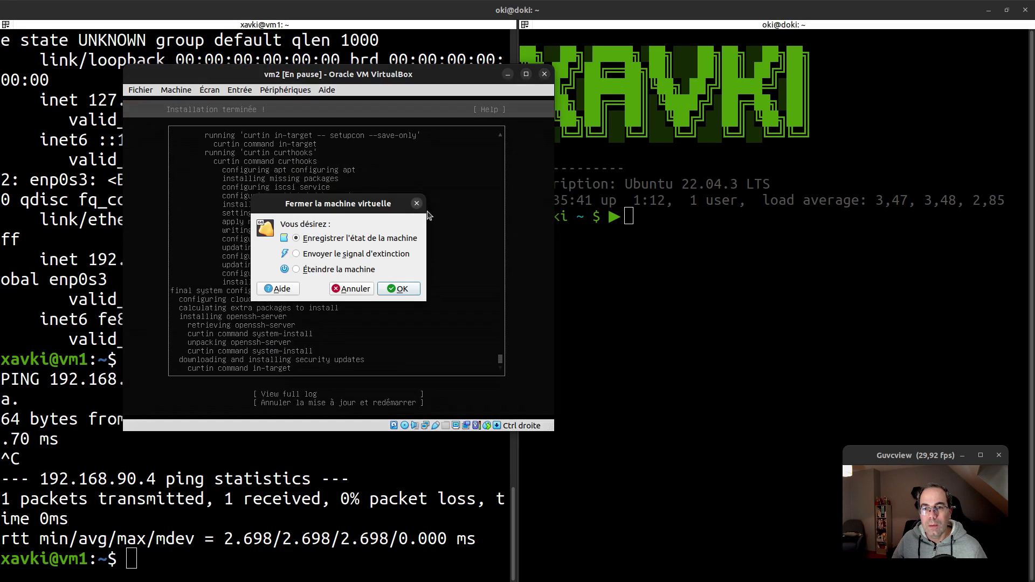
pyautogui.click(406, 292)
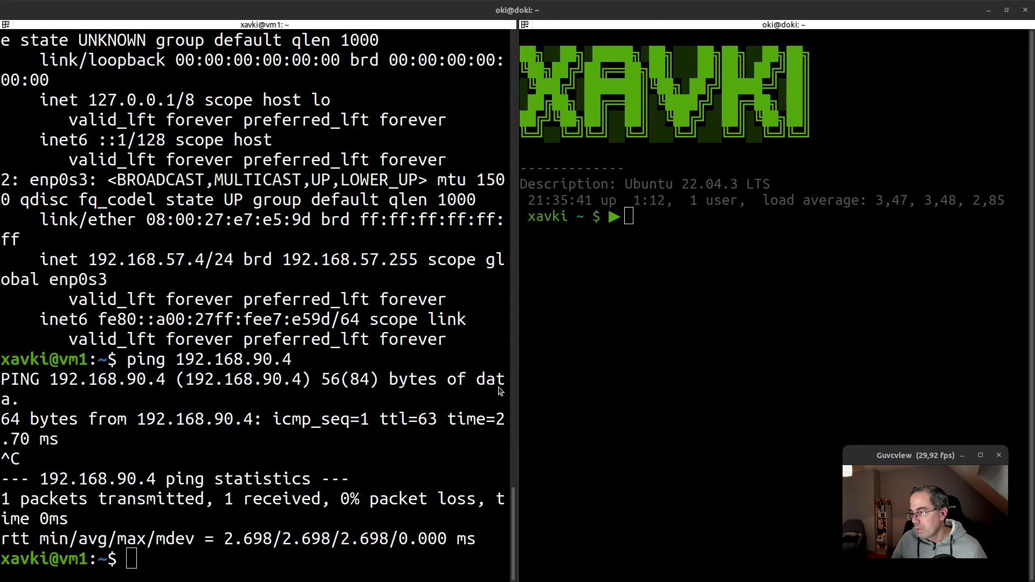
# Remove the Ubuntu server ISO from vm2's storage settings and start vm2 again
pyautogui.hotkey('alt', 'Tab')
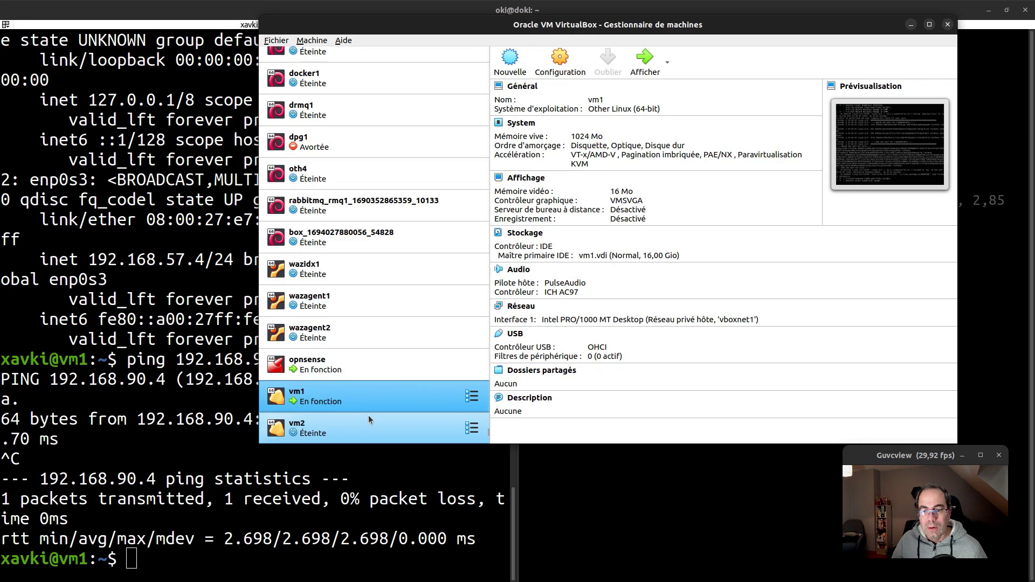
pyautogui.click(375, 423)
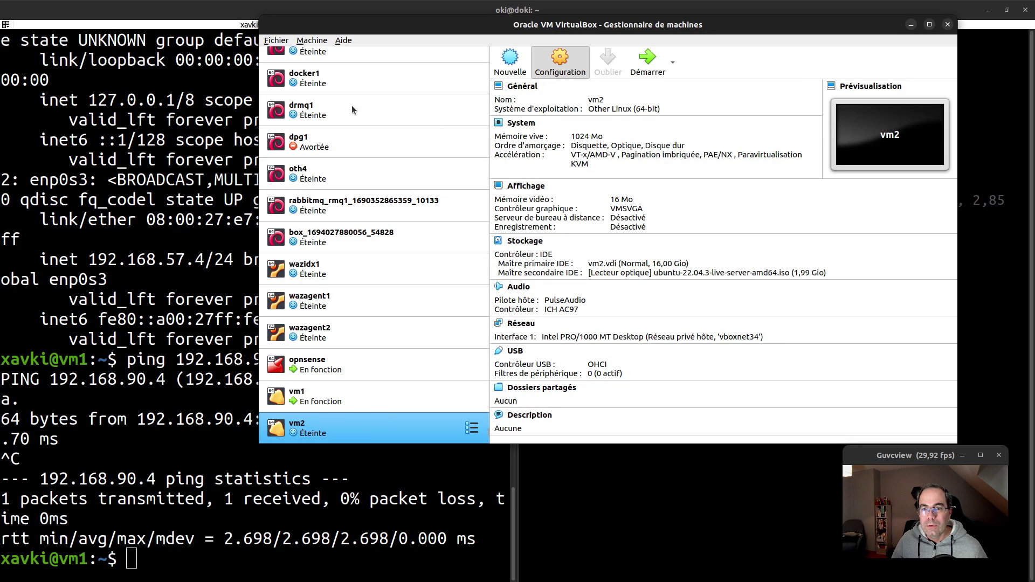
pyautogui.click(561, 60)
pyautogui.click(420, 162)
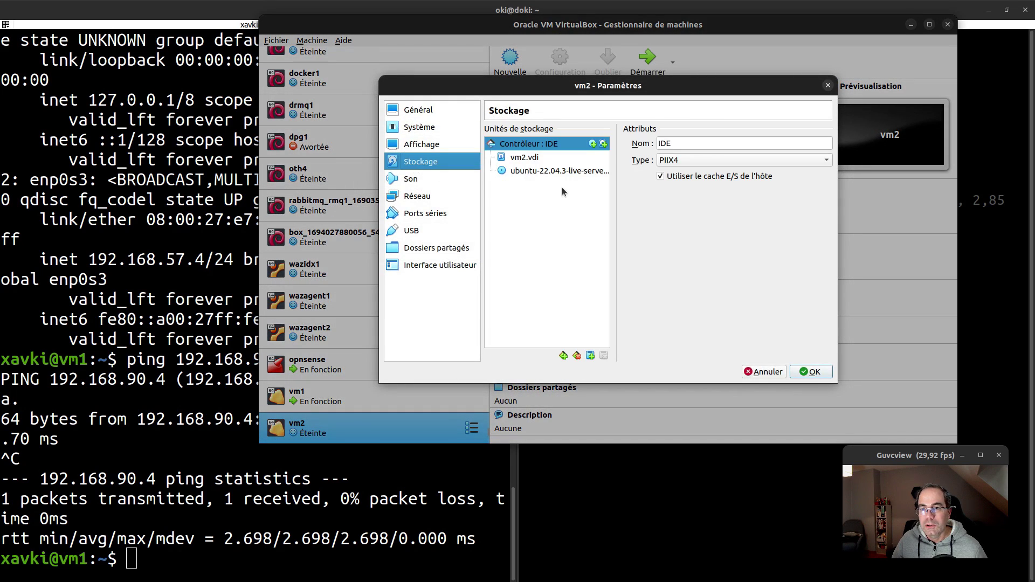
pyautogui.click(558, 171)
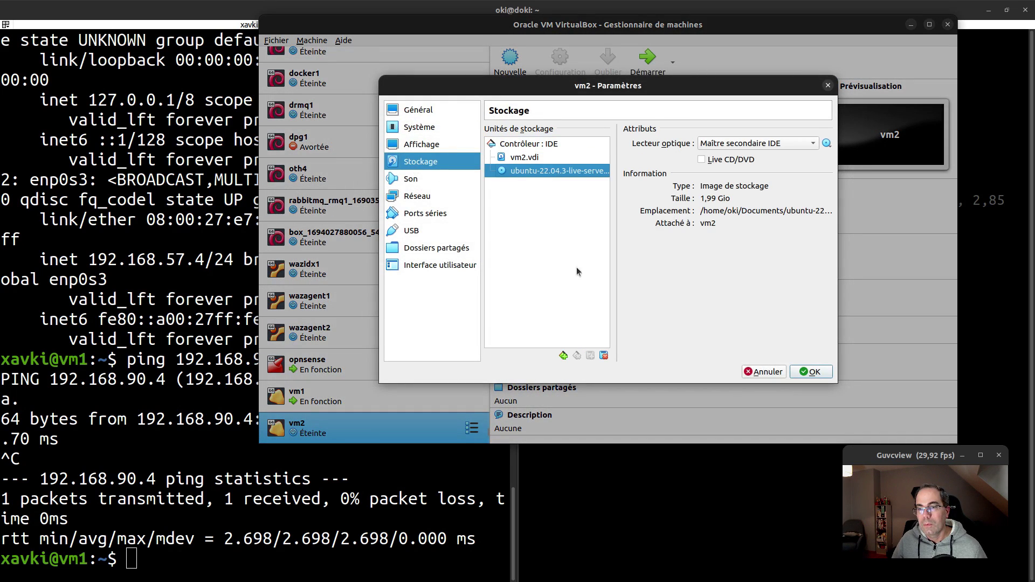
pyautogui.click(604, 356)
pyautogui.click(657, 275)
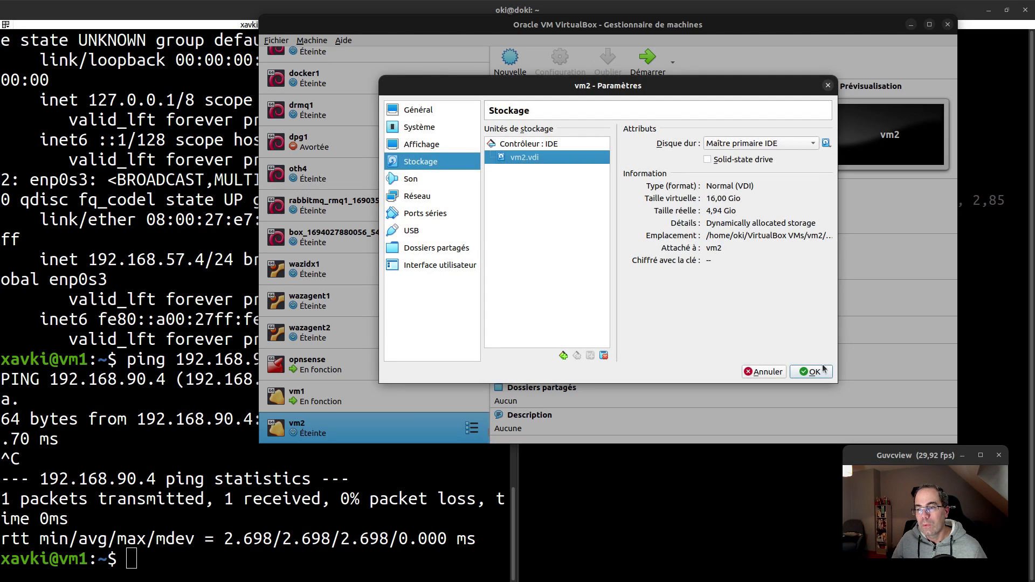
pyautogui.click(822, 370)
pyautogui.click(663, 70)
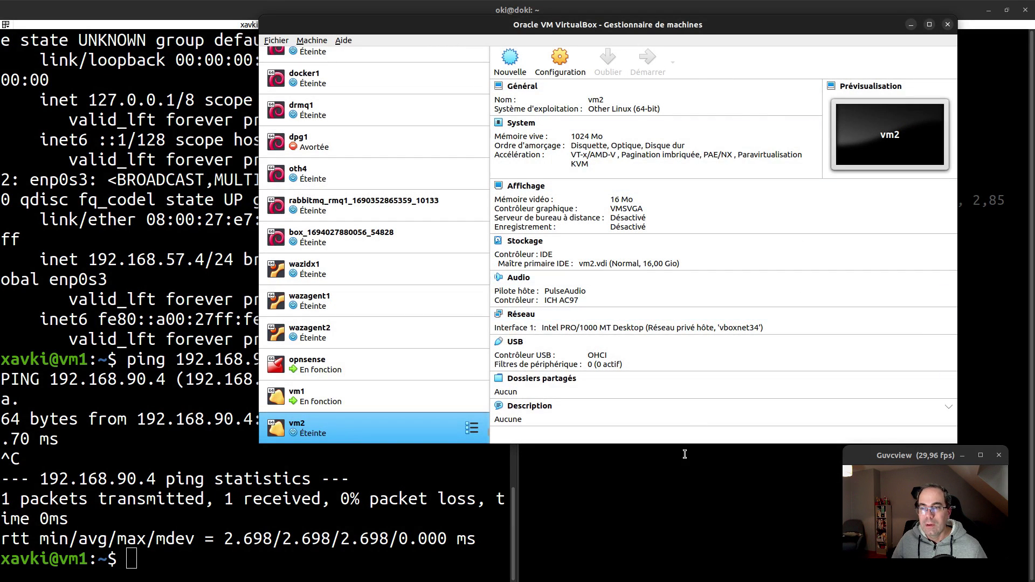
pyautogui.click(621, 490)
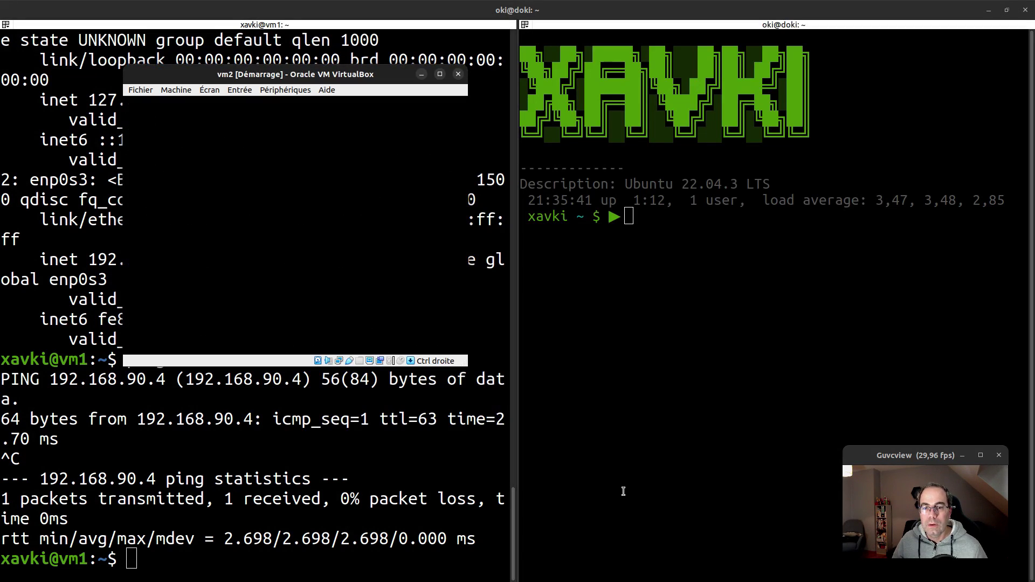
# Ping 192.168.90.4 from vm1 and from the host, then stop and clear the host pane
pyautogui.press('Up')
pyautogui.press('Return')
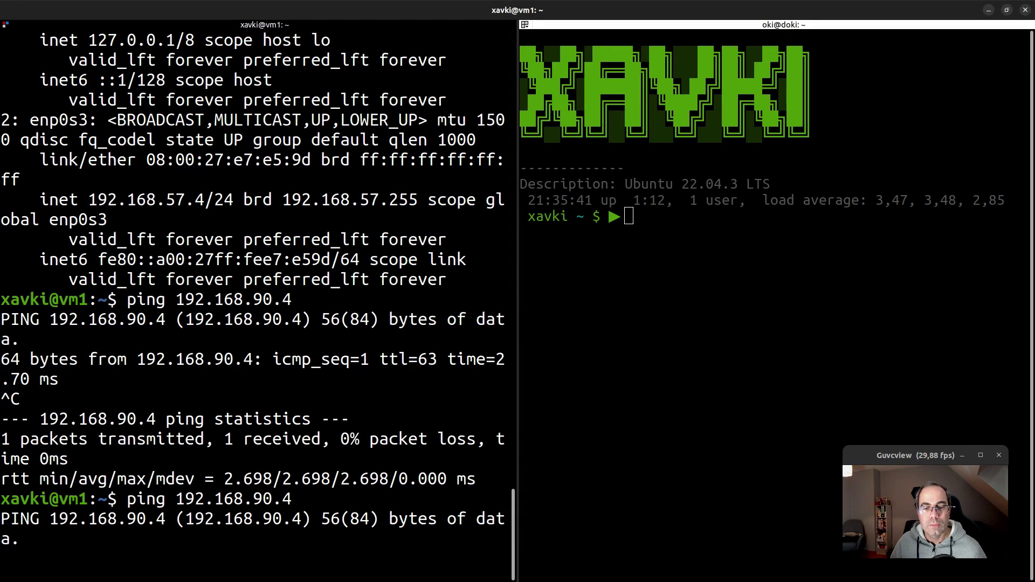
pyautogui.press('Return')
pyautogui.press('Return')
pyautogui.press('Return')
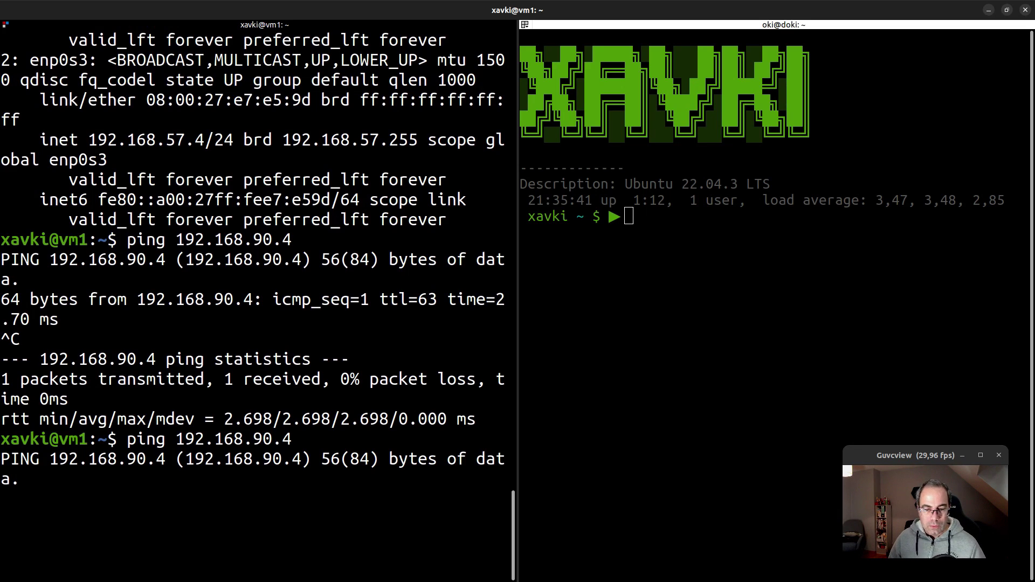
pyautogui.doubleClick(287, 459)
pyautogui.hotkey('ctrl', 'c')
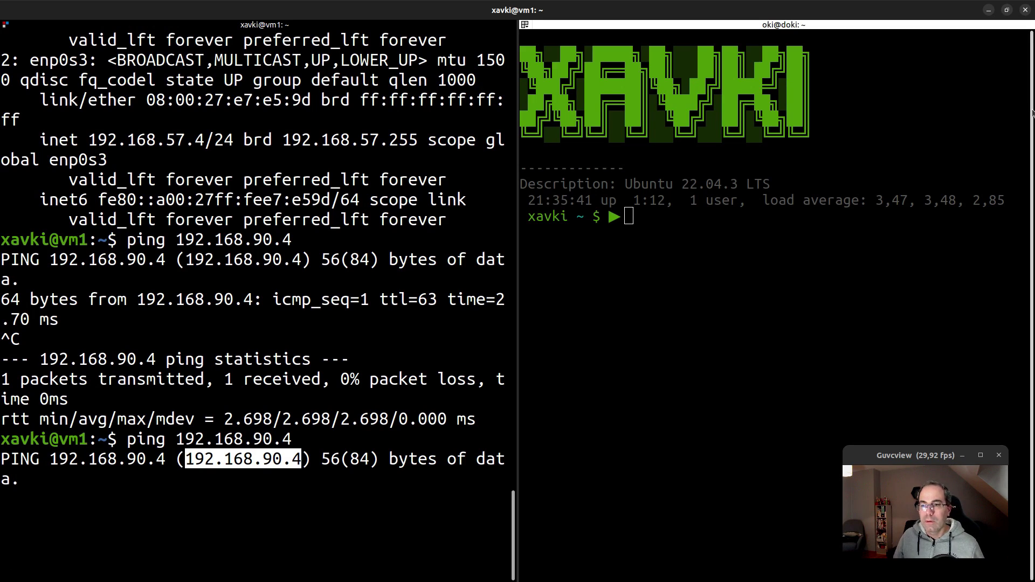
pyautogui.click(851, 214)
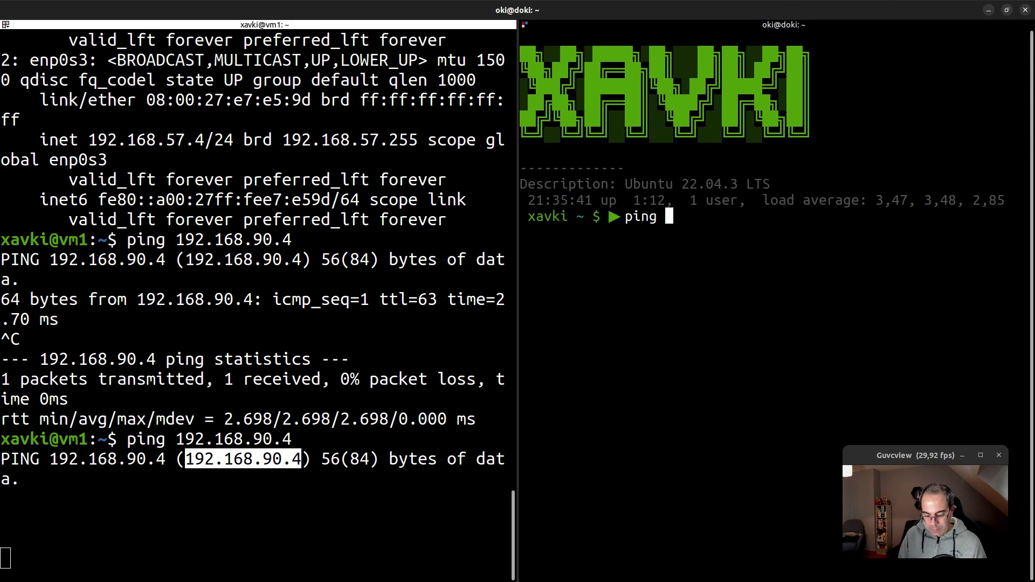
pyautogui.write('ping')
pyautogui.press('shift+Insert')
pyautogui.press('Return')
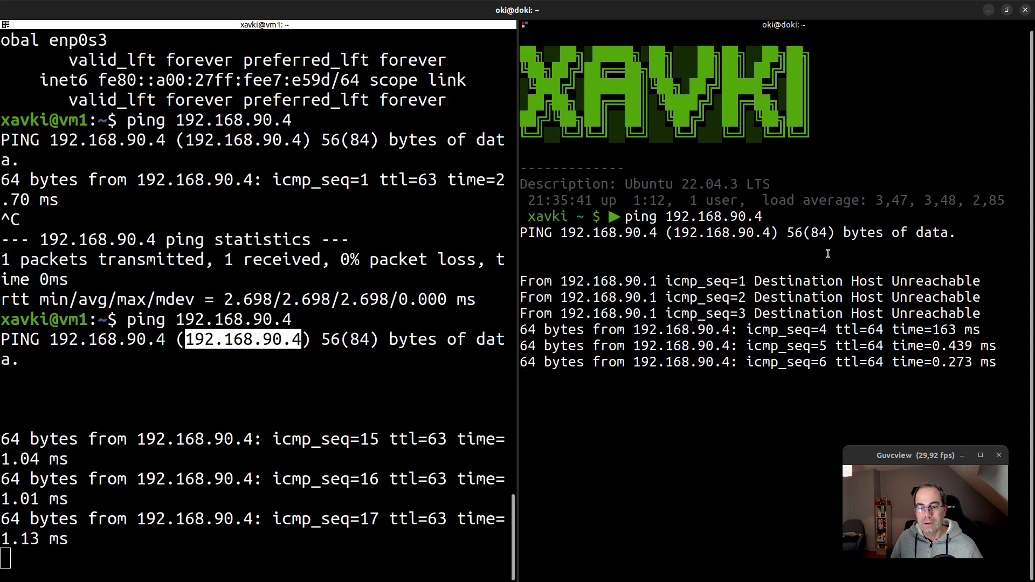
pyautogui.hotkey('ctrl', 'c')
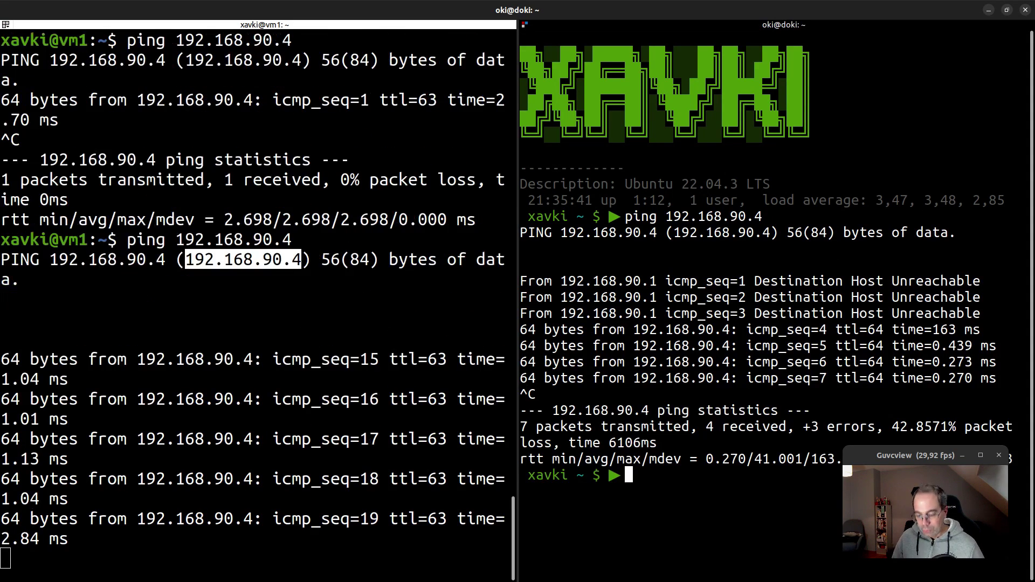
pyautogui.hotkey('ctrl', 'l')
# Try SSH to 192.168.90.4 from the host (refused on port 22), then stop and clear vm1's ping
pyautogui.press('Up')
pyautogui.press('Left')
pyautogui.press('Left')
pyautogui.press('Left')
pyautogui.press('Left')
pyautogui.press('Left')
pyautogui.press('Left')
pyautogui.press('Left')
pyautogui.press('Left')
pyautogui.press('Left')
pyautogui.press('Left')
pyautogui.press('Left')
pyautogui.press('Left')
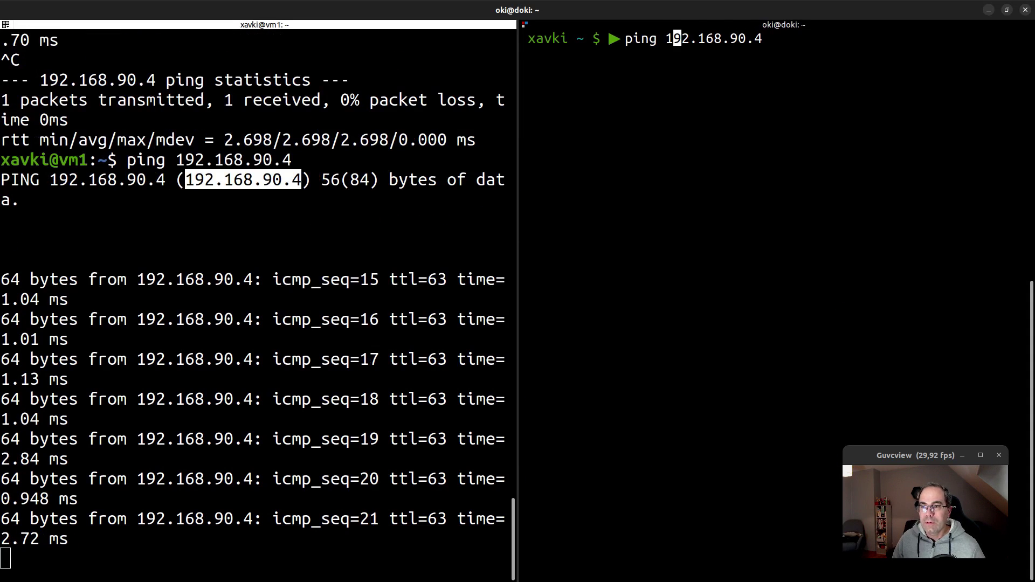
pyautogui.press('BackSpace')
pyautogui.press('BackSpace')
pyautogui.press('BackSpace')
pyautogui.press('BackSpace')
pyautogui.write('ssh ')
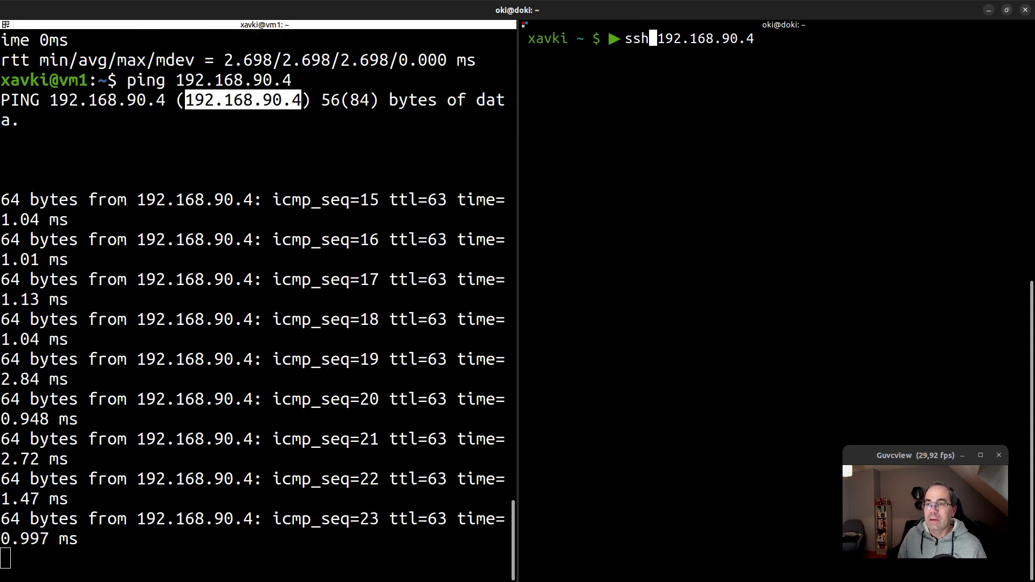
pyautogui.write('xavki@')
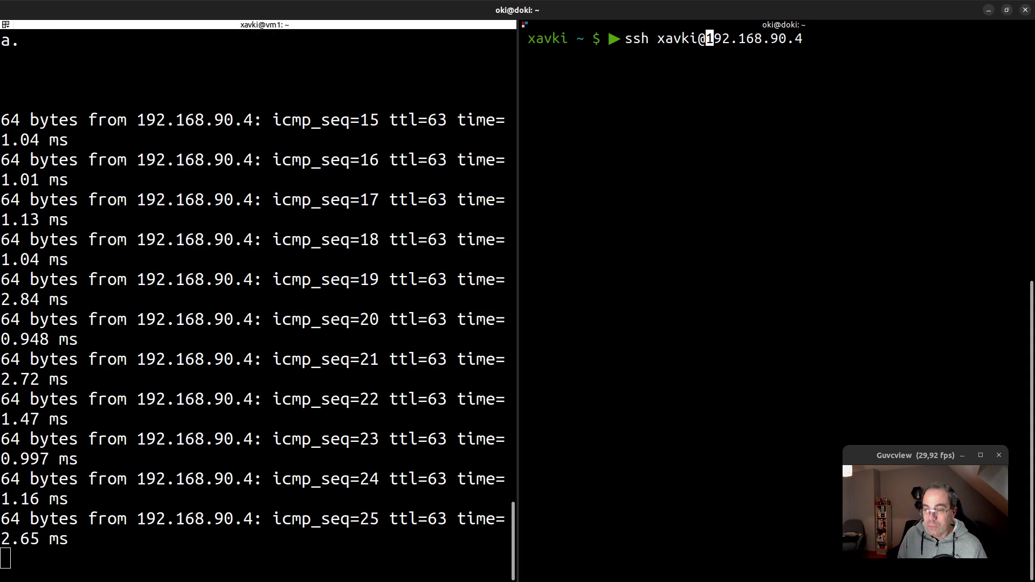
pyautogui.press('Return')
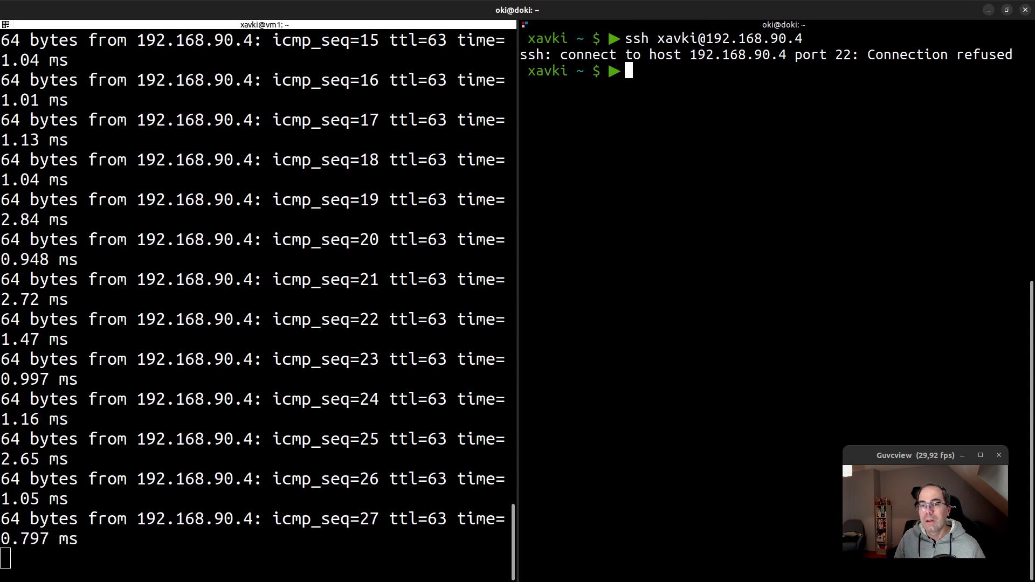
pyautogui.click(195, 347)
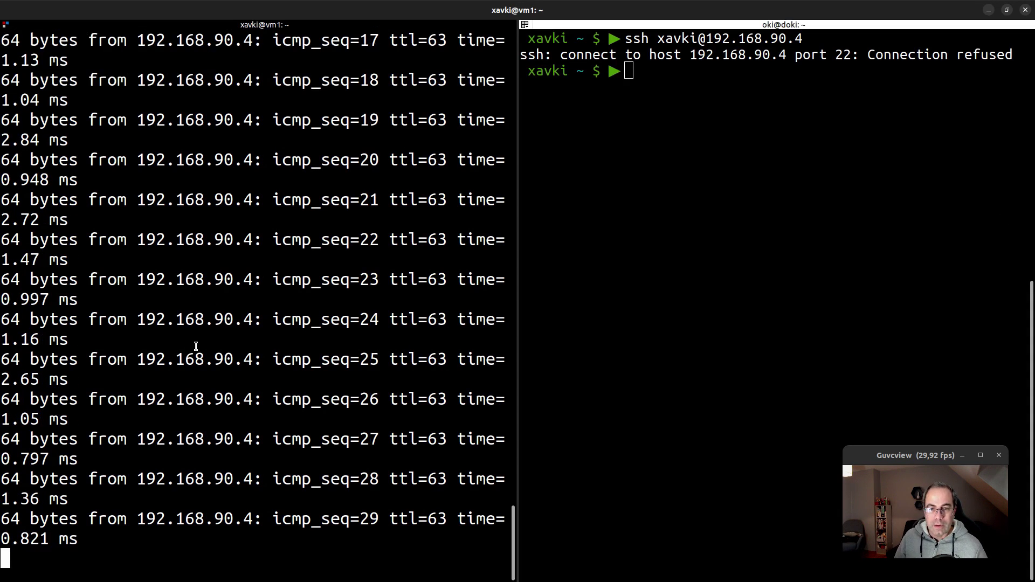
pyautogui.hotkey('ctrl', 'c')
pyautogui.hotkey('ctrl', 'l')
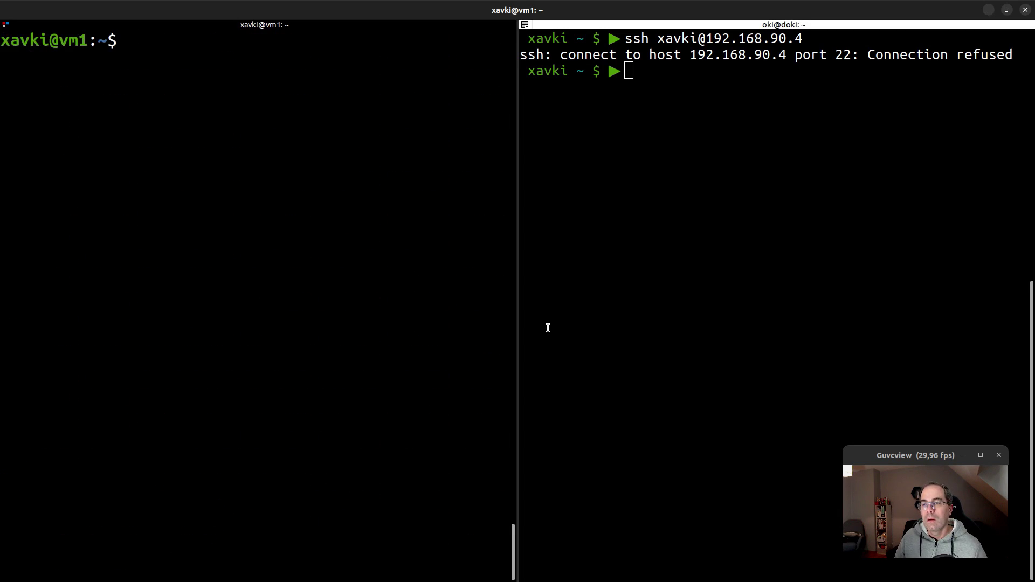
# Log into vm2 over SSH from the host pane and clear the screen
pyautogui.click(668, 279)
pyautogui.press('Up')
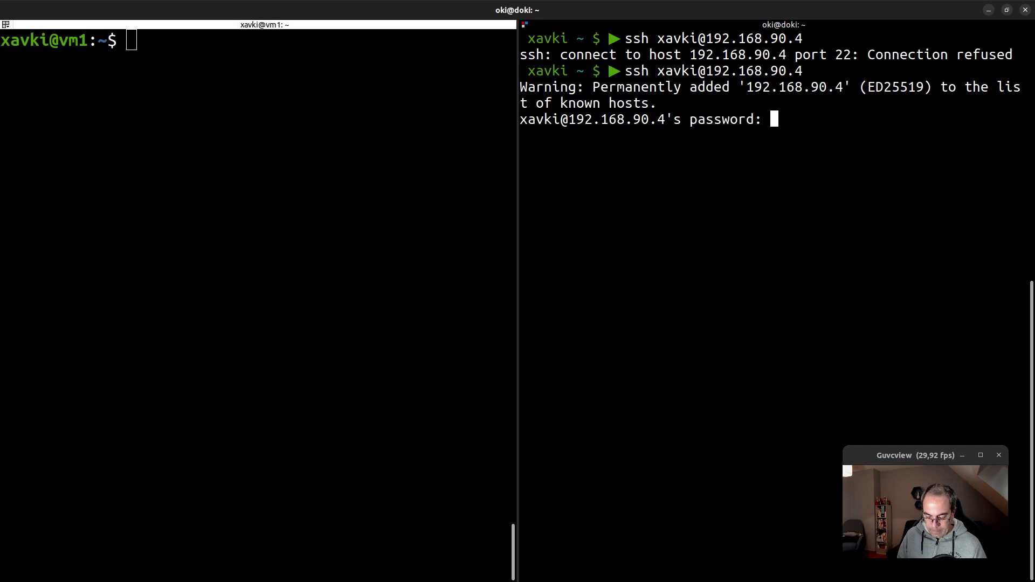
pyautogui.press('Return')
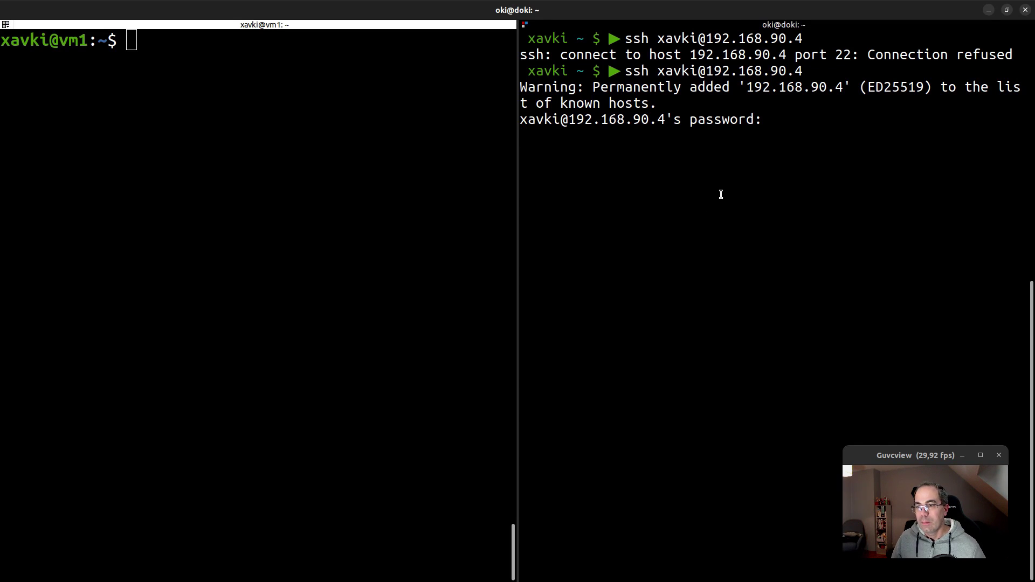
pyautogui.moveTo(831, 345); pyautogui.dragTo(524, 324)
pyautogui.hotkey('ctrl', 'l')
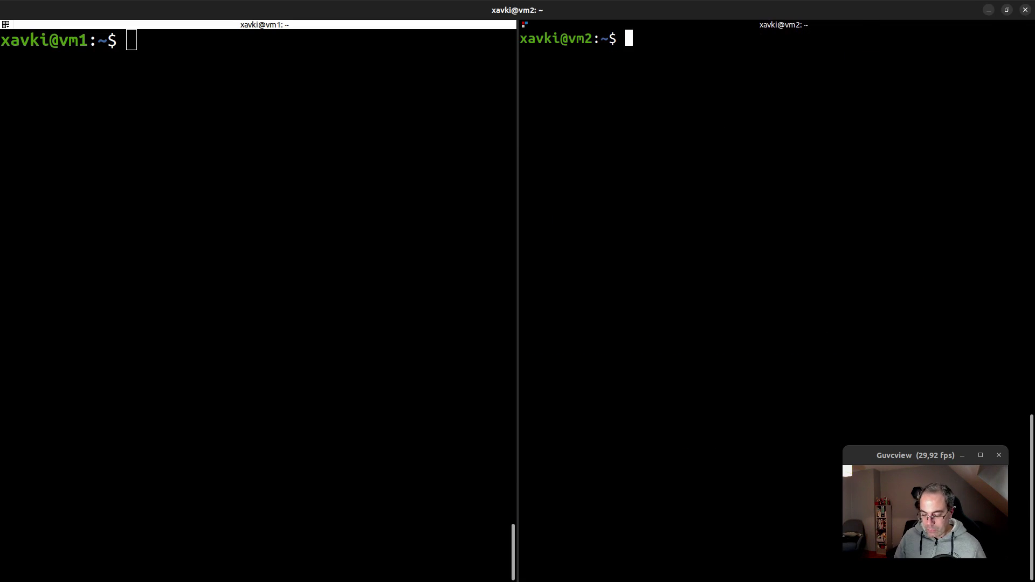
# List vm2's addresses with ip a, ping 192.168.57.4 successfully, then stop and clear the pane
pyautogui.write('ip a')
pyautogui.press('Return')
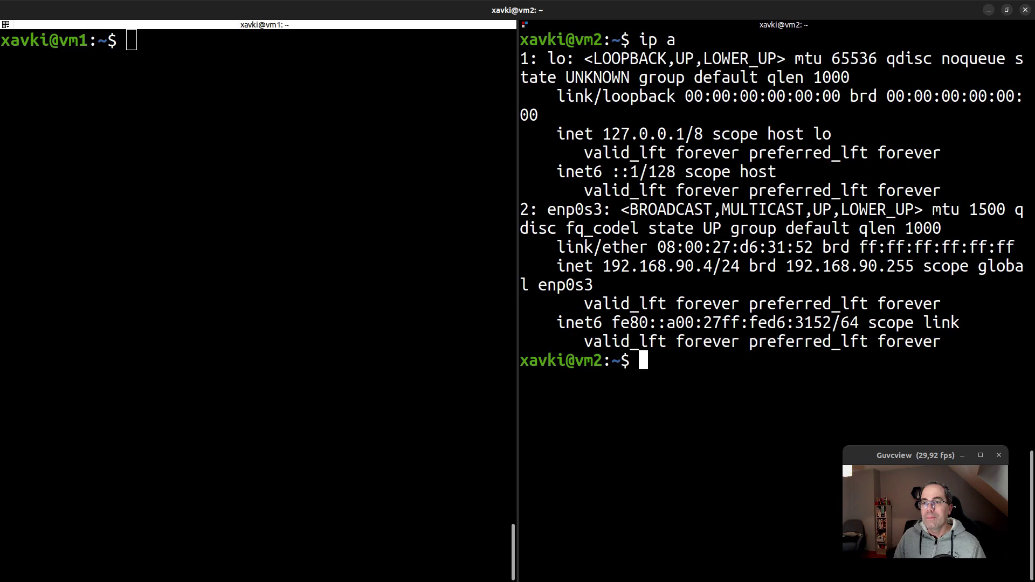
pyautogui.write('p')
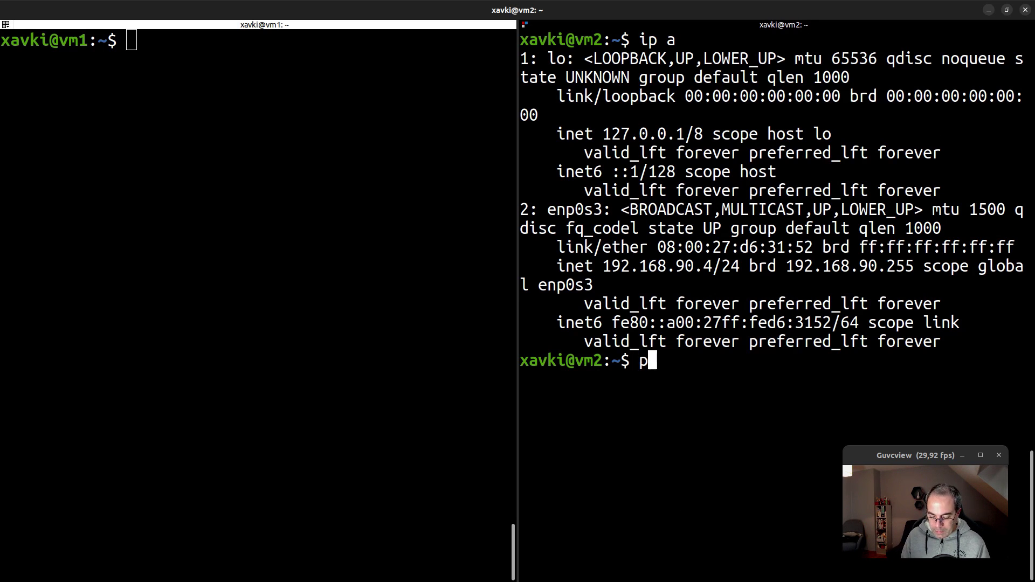
pyautogui.write('ing')
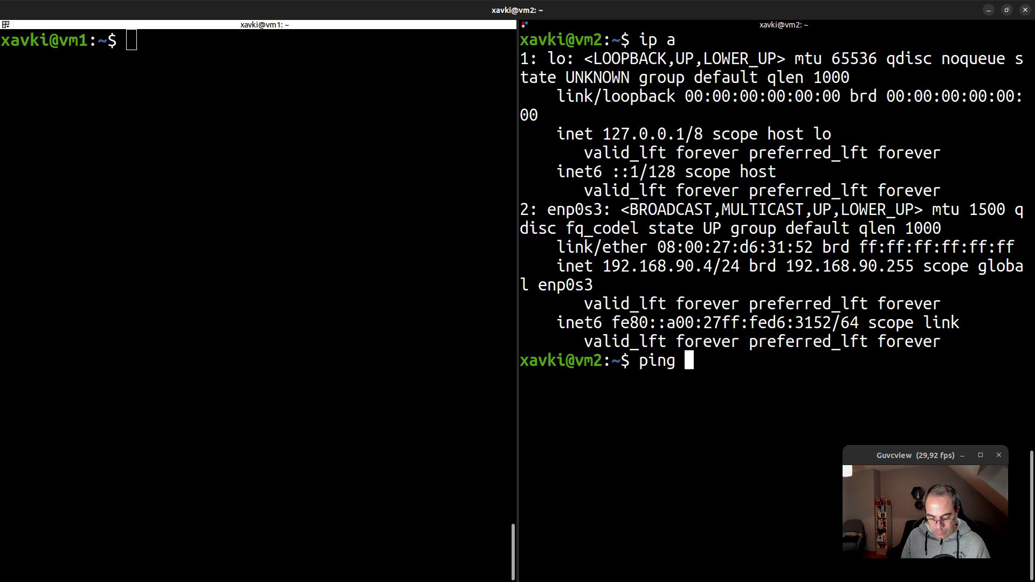
pyautogui.write(' 192.1')
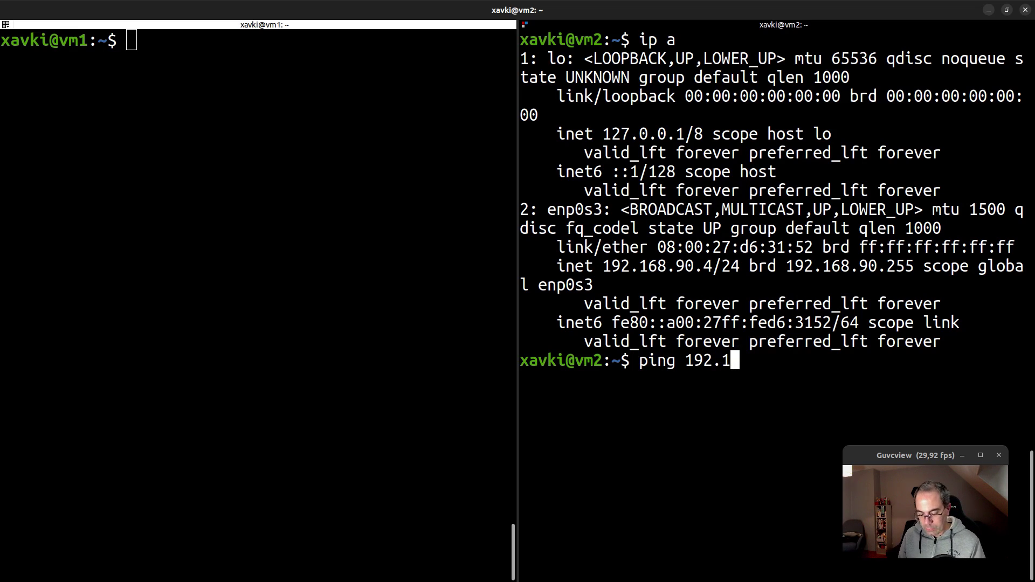
pyautogui.write('68.57.')
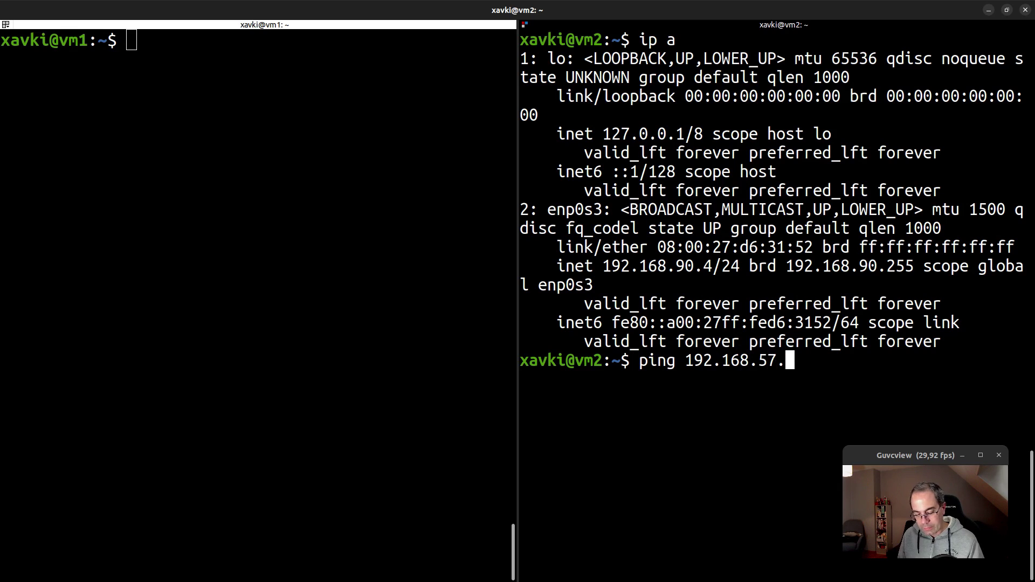
pyautogui.write('4')
pyautogui.press('Return')
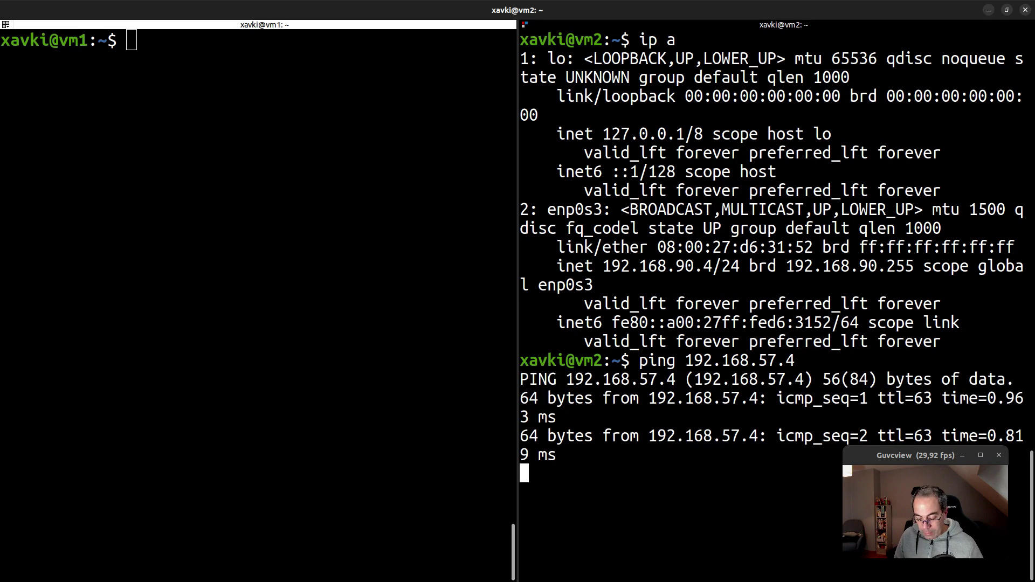
pyautogui.hotkey('ctrl', 'l')
pyautogui.hotkey('ctrl', 'c')
pyautogui.hotkey('ctrl', 'l')
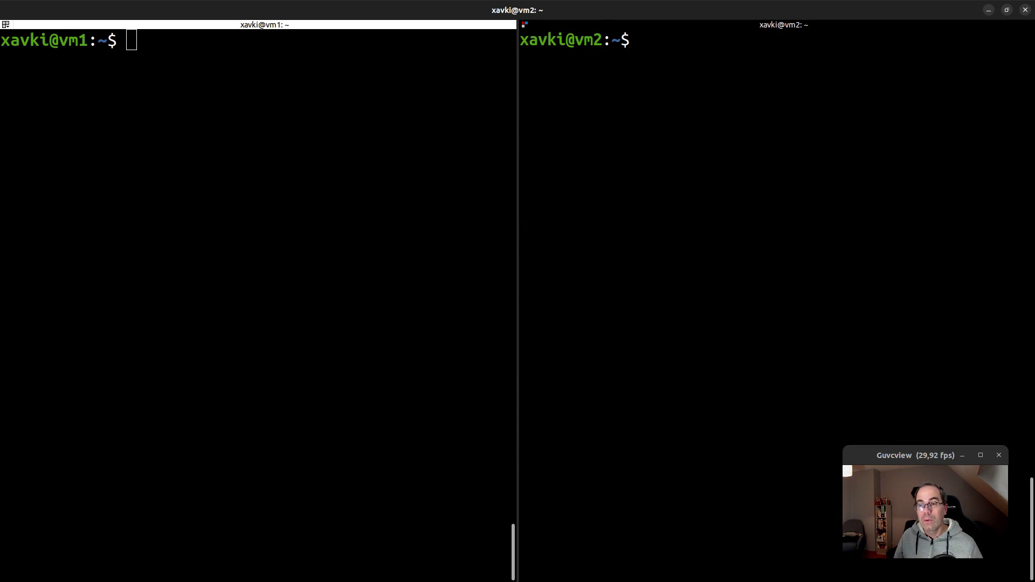
# Dismiss the mouse-integration notices and minimize the vm2 VirtualBox console
pyautogui.hotkey('alt', 'Tab')
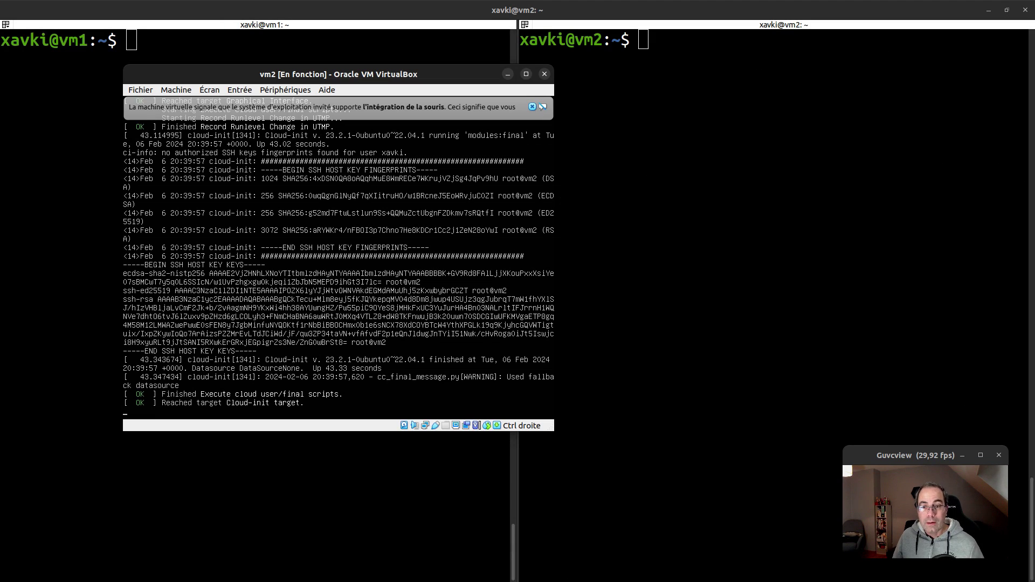
pyautogui.click(536, 110)
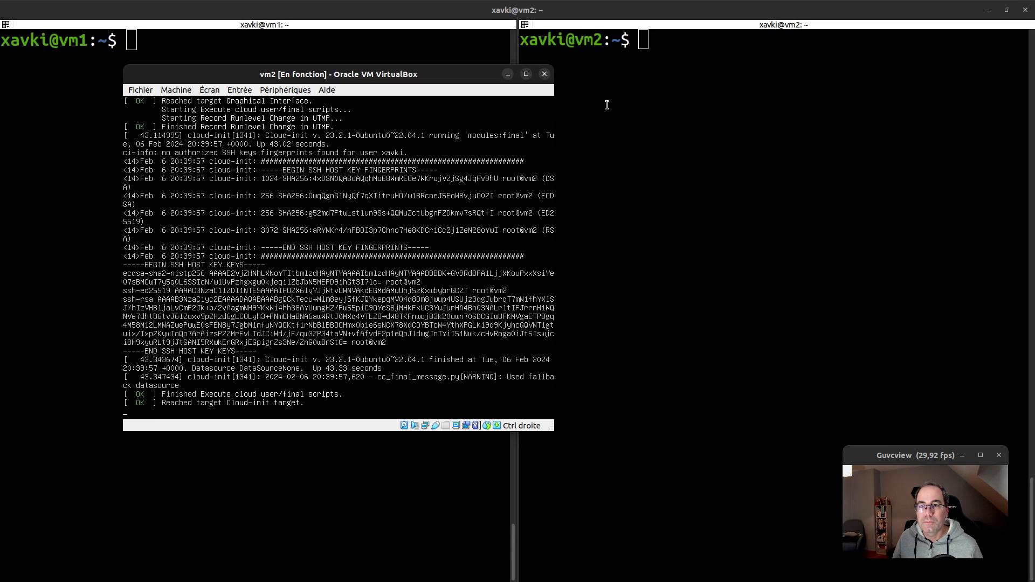
pyautogui.click(642, 127)
pyautogui.hotkey('alt', 'Tab')
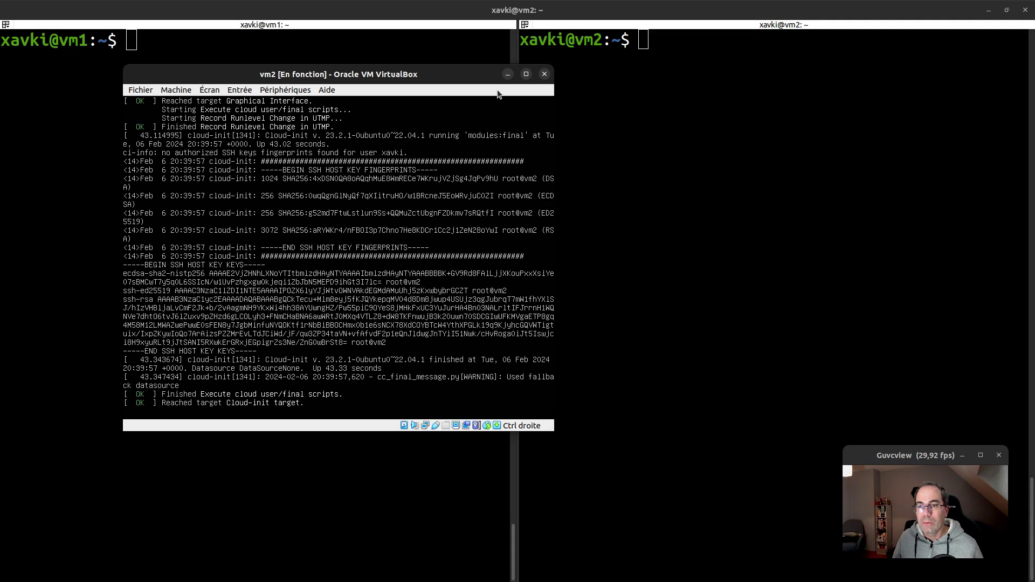
pyautogui.click(508, 74)
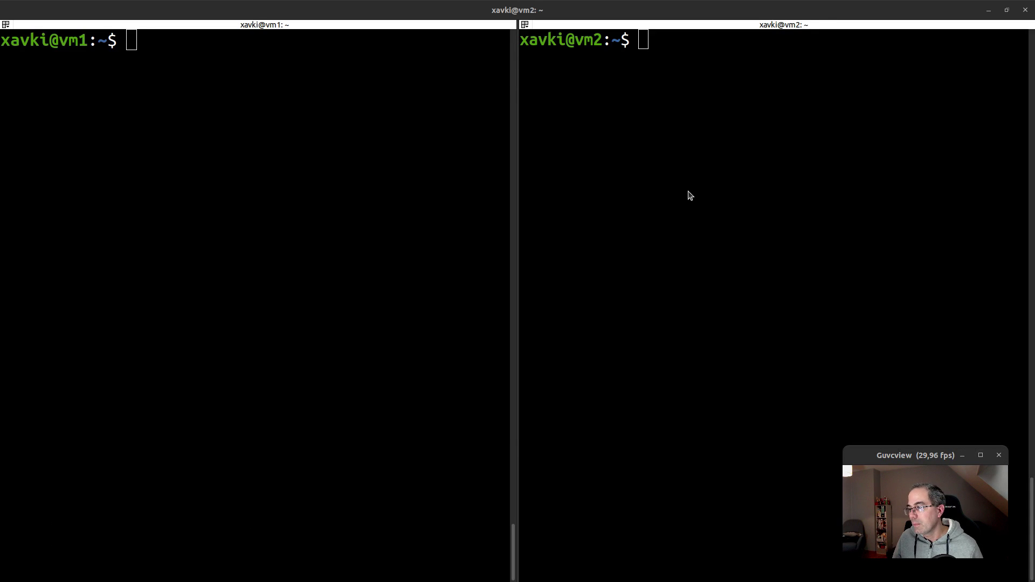
pyautogui.hotkey('alt', 'Tab')
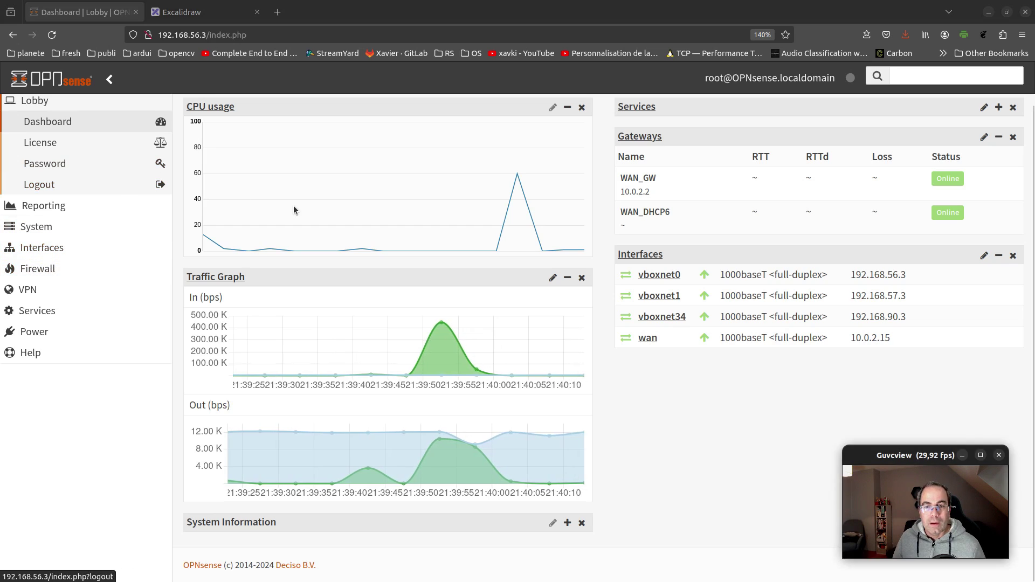
pyautogui.hotkey('alt', 'Tab')
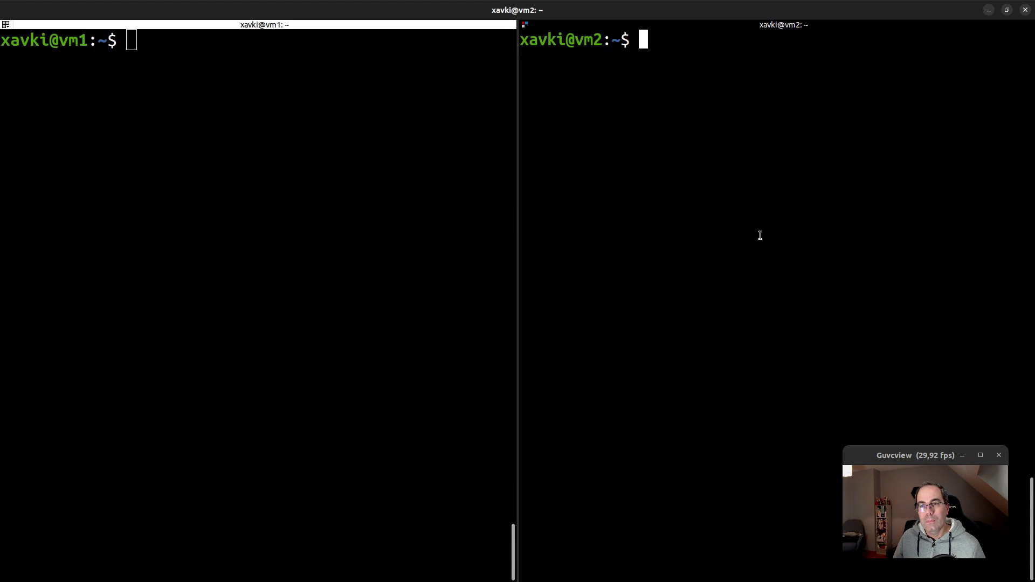
# Run simultaneous pings vm1→192.168.90.4 and vm2→192.168.57.4, both answered
pyautogui.click(367, 209)
pyautogui.press('Up')
pyautogui.press('Return')
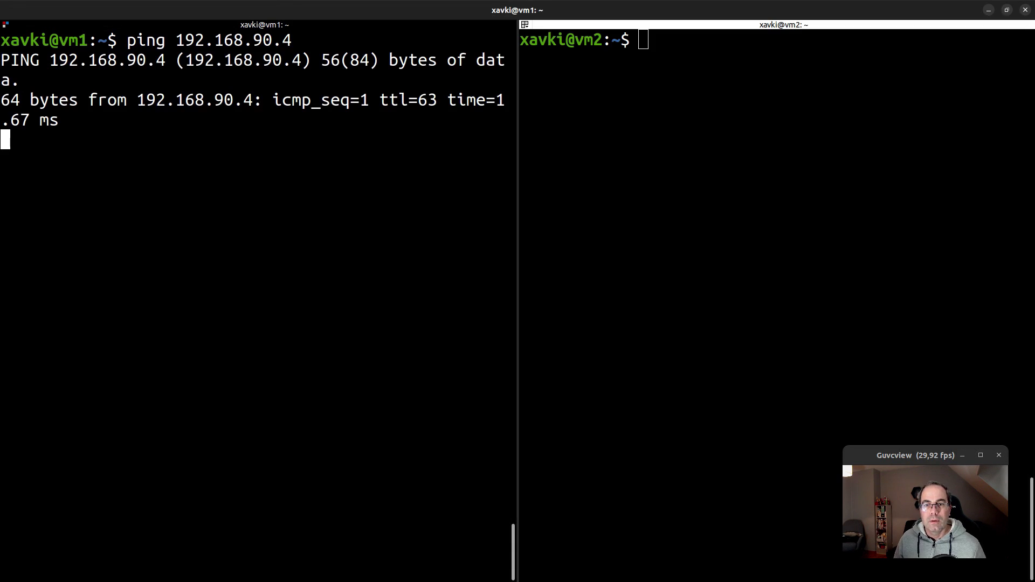
pyautogui.click(863, 120)
pyautogui.press('Up')
pyautogui.press('Return')
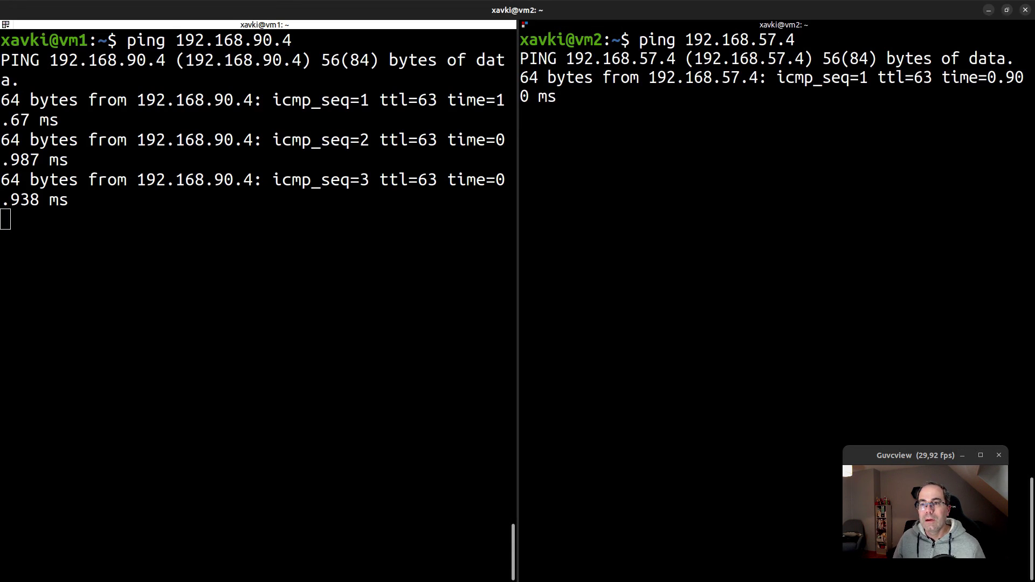
pyautogui.hotkey('alt', 'Tab')
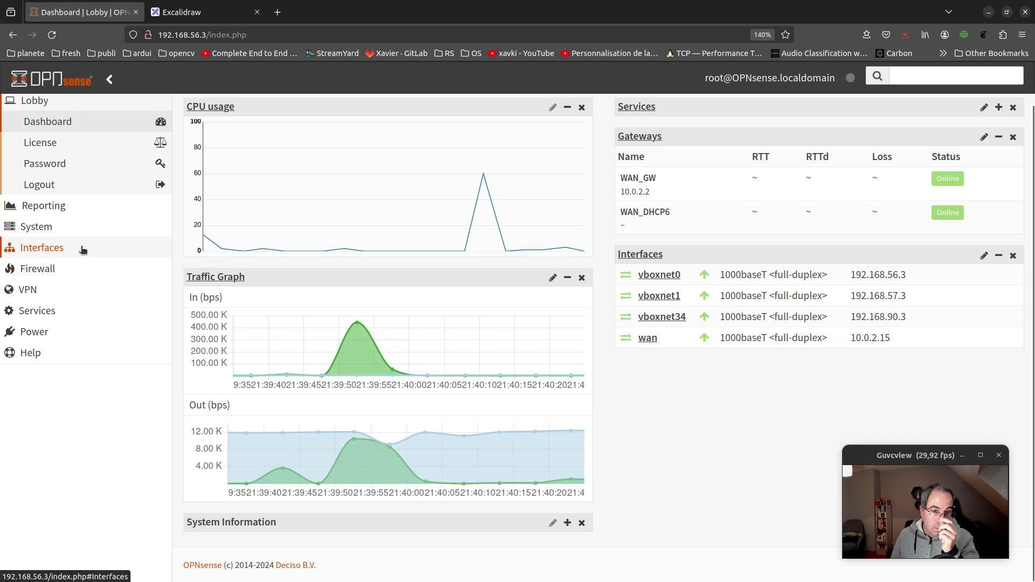
# Disable the vboxnet1 pass-all firewall rule and apply the change, with pings still running
pyautogui.click(59, 270)
pyautogui.click(60, 310)
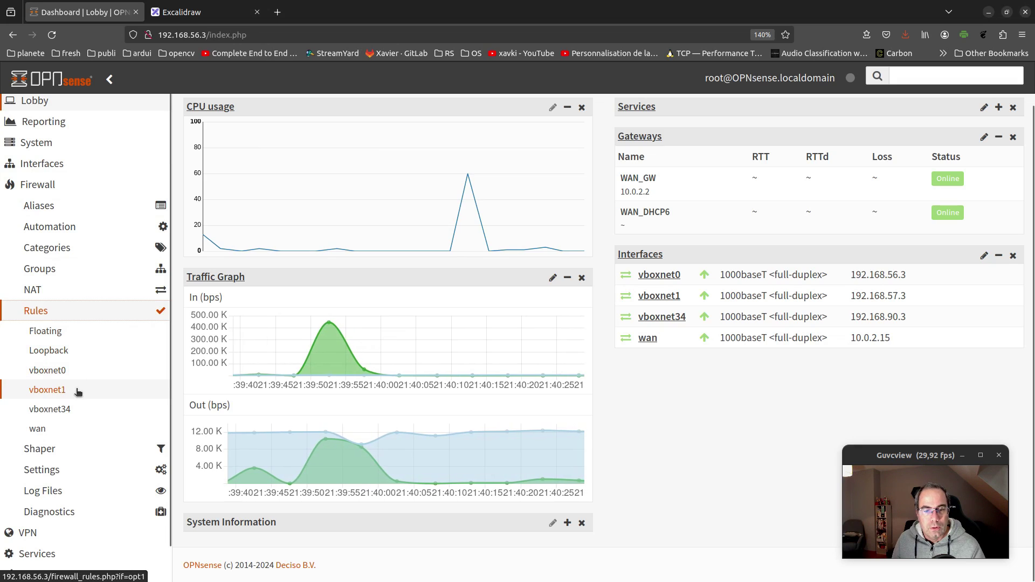
pyautogui.click(47, 389)
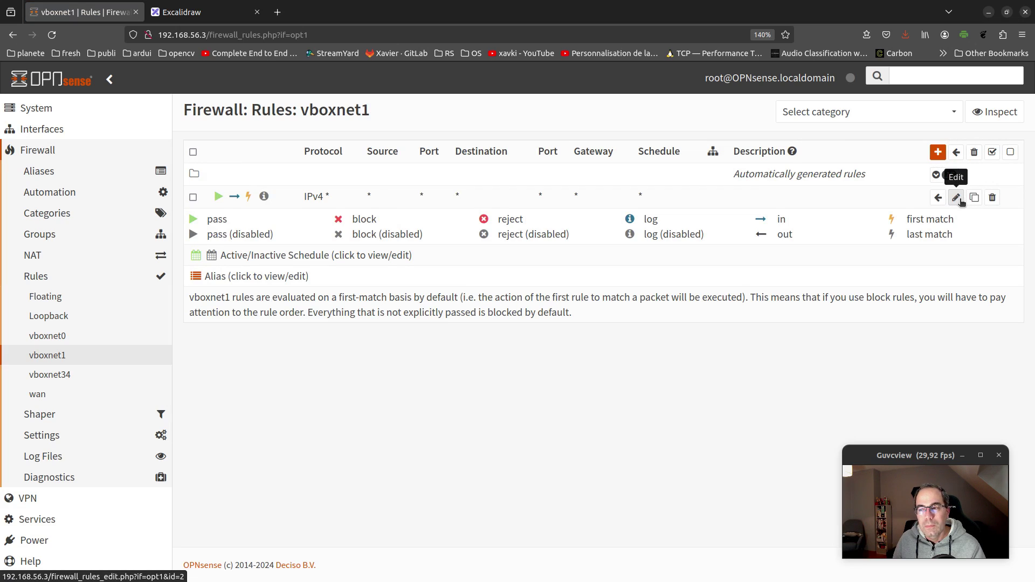
pyautogui.click(220, 197)
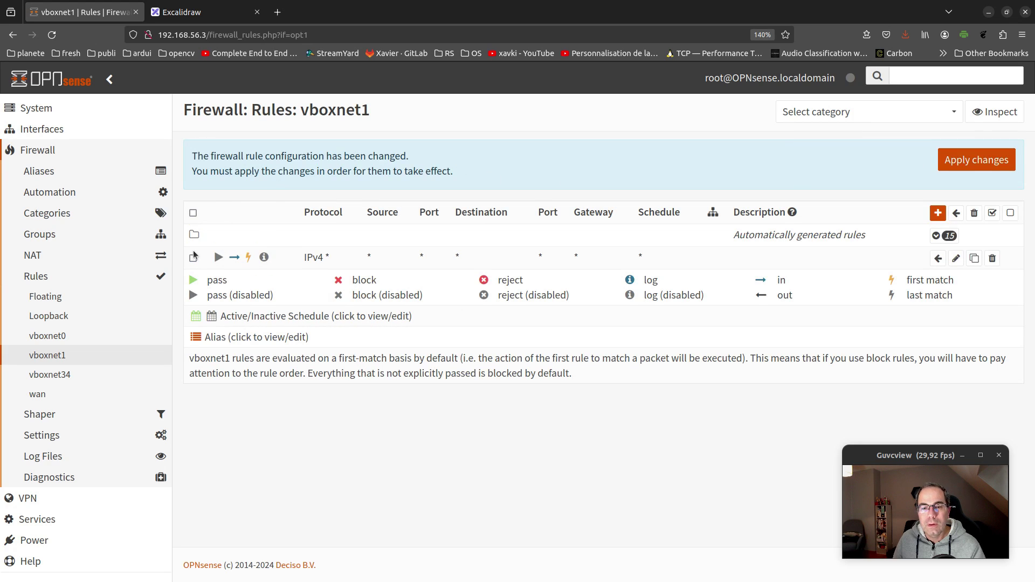
pyautogui.click(977, 161)
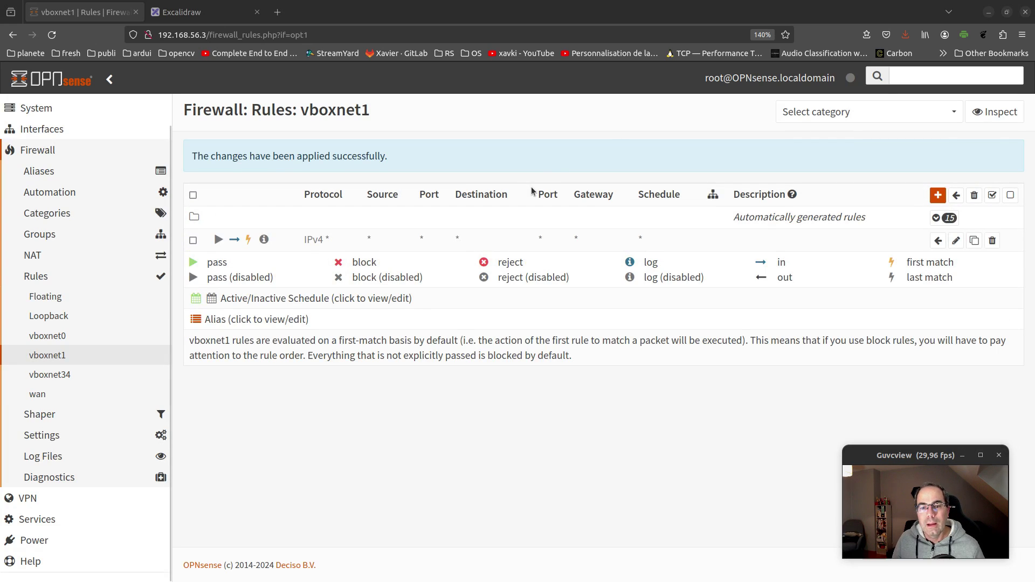
pyautogui.hotkey('alt', 'Tab')
pyautogui.click(405, 204)
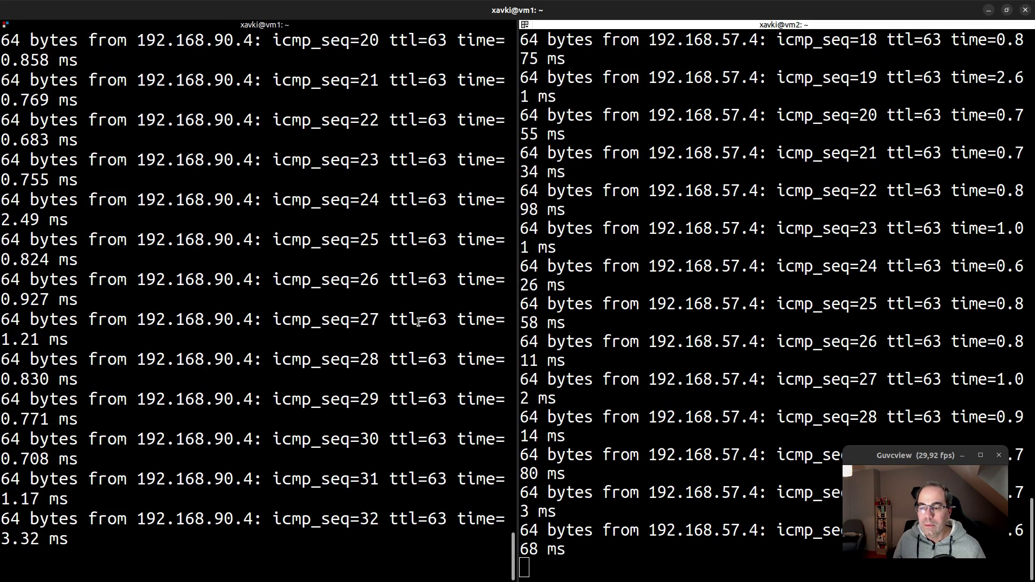
# Stop both pings and restart vm1's ping to 192.168.90.4, which now gets no replies
pyautogui.press('Return')
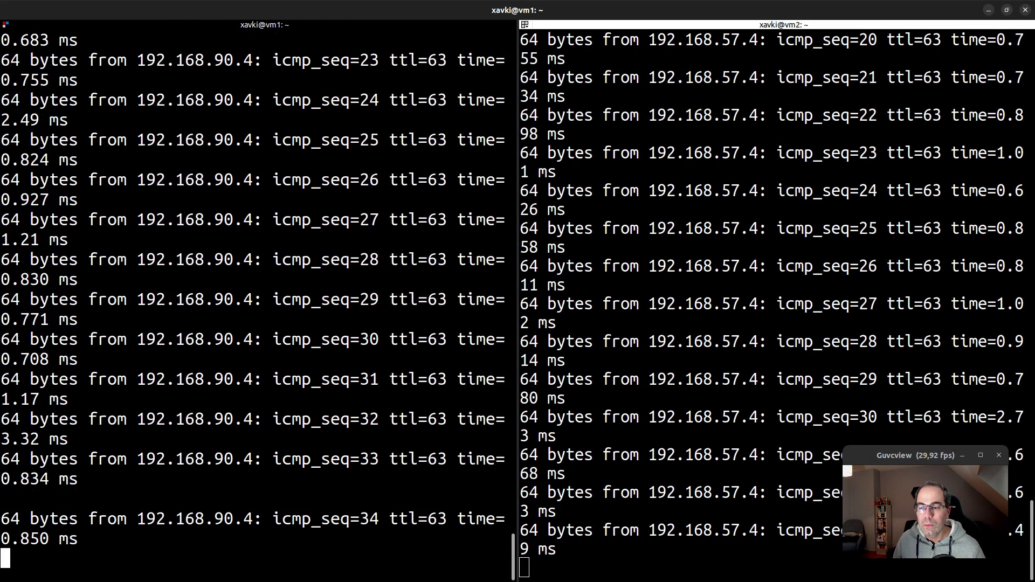
pyautogui.click(656, 338)
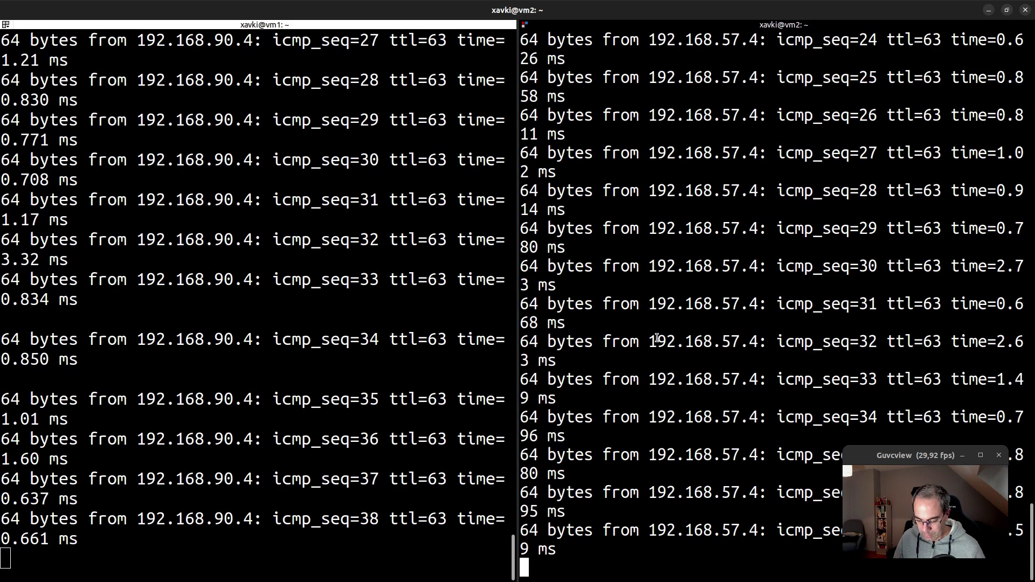
pyautogui.hotkey('ctrl', 'l')
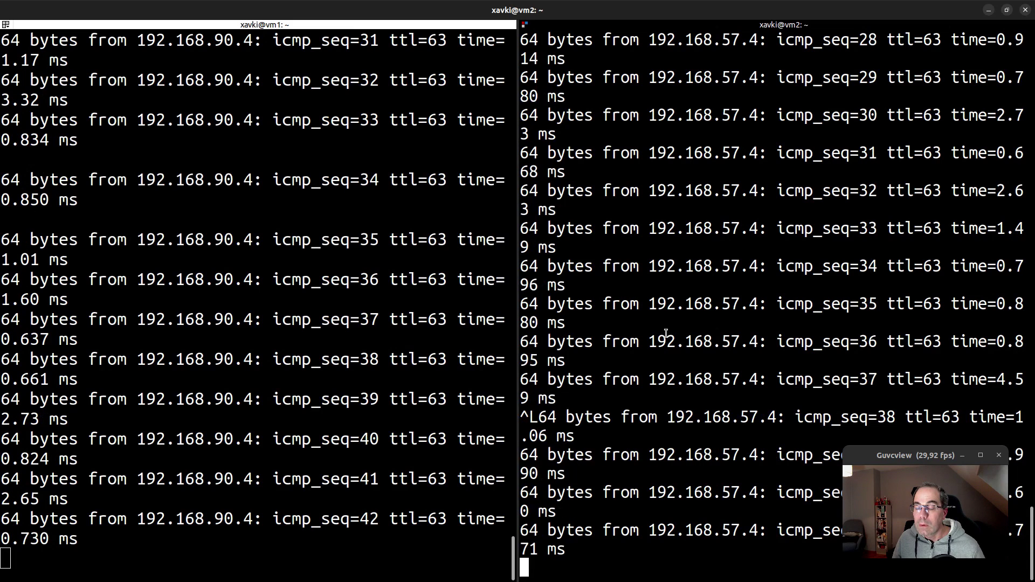
pyautogui.hotkey('ctrl', 'c')
pyautogui.click(444, 332)
pyautogui.hotkey('ctrl', 'c')
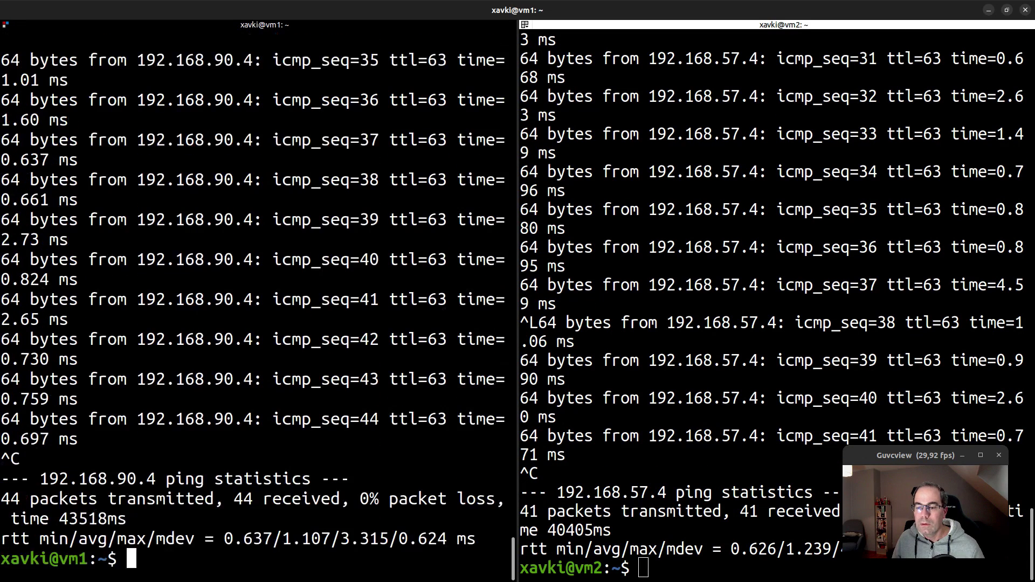
pyautogui.hotkey('ctrl', 'l')
pyautogui.press('Up')
pyautogui.press('Return')
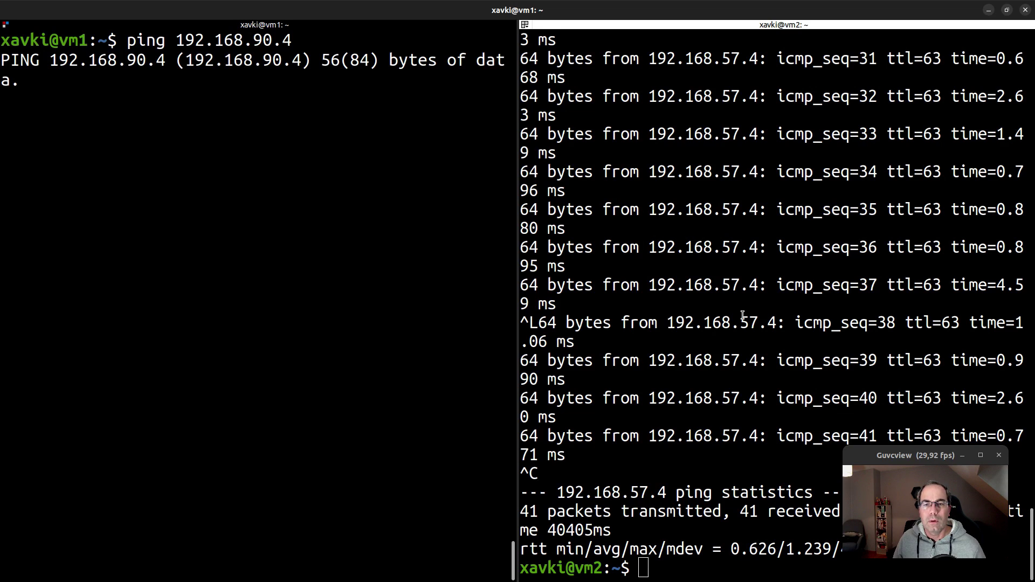
# Restart vm2's ping to 192.168.57.4, which still gets replies, then return to the vboxnet1 rules
pyautogui.click(743, 315)
pyautogui.hotkey('ctrl', 'c')
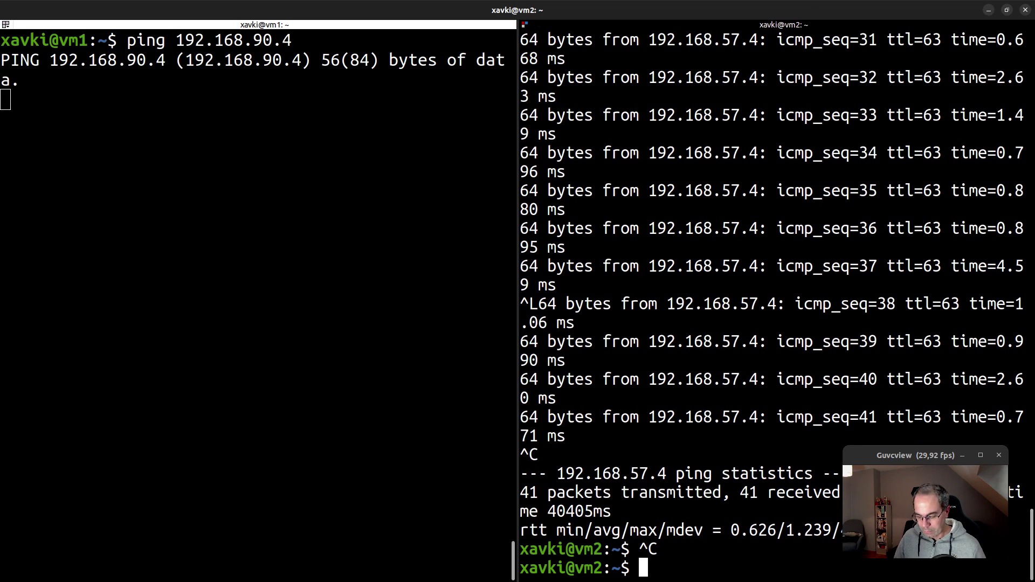
pyautogui.hotkey('ctrl', 'l')
pyautogui.press('Up')
pyautogui.press('Return')
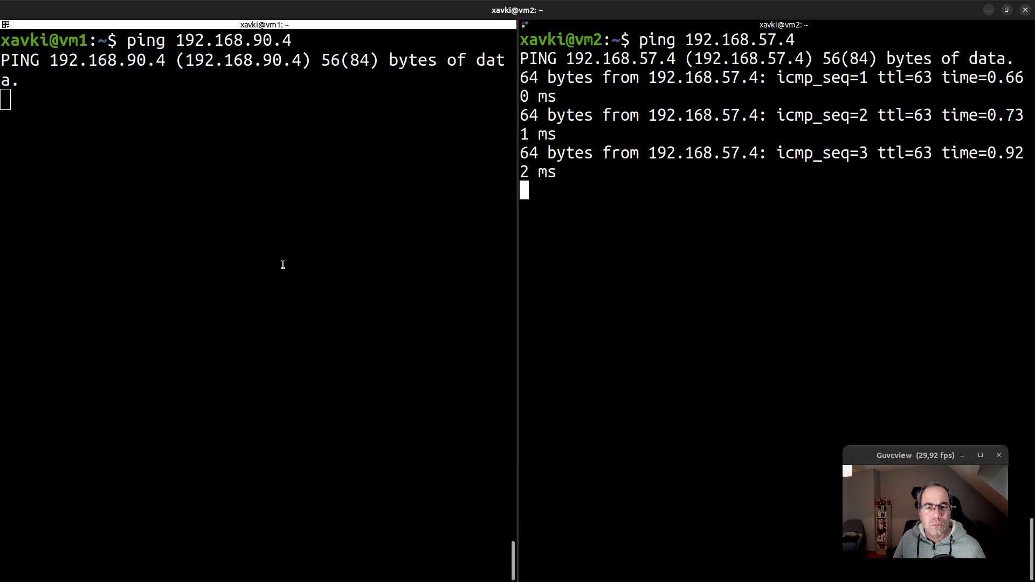
pyautogui.scroll(3, 278, 267)
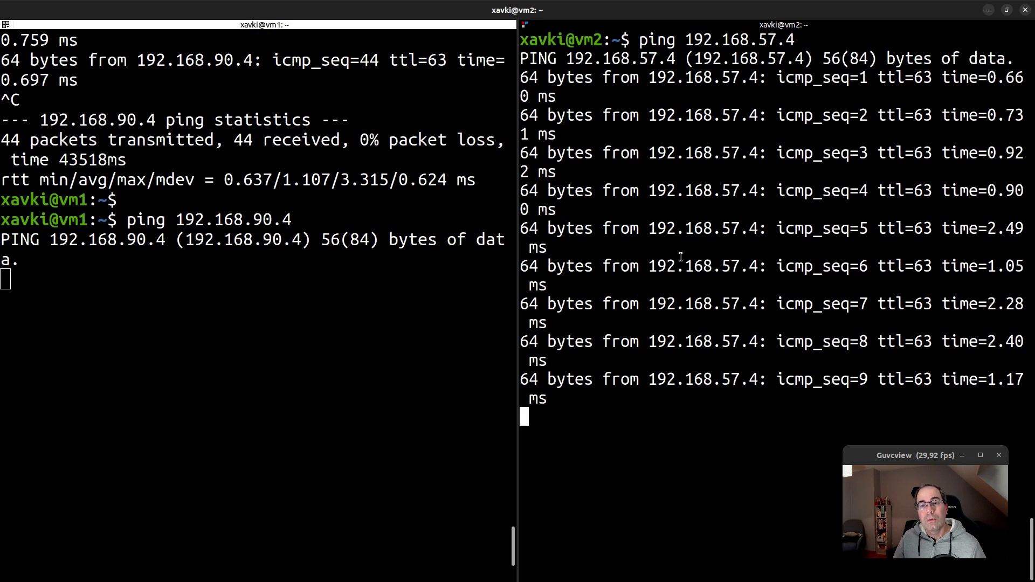
pyautogui.hotkey('alt', 'Tab')
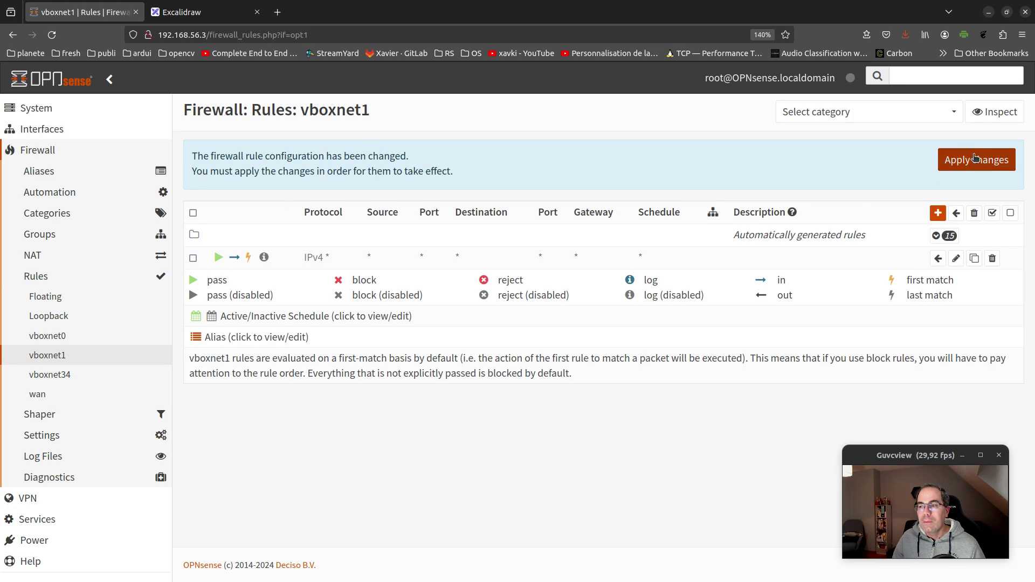
# Apply the re-enabled vboxnet1 pass rule and confirm vm1's ping gets replies from 192.168.90.4 again
pyautogui.click(975, 159)
pyautogui.hotkey('alt', 'Tab')
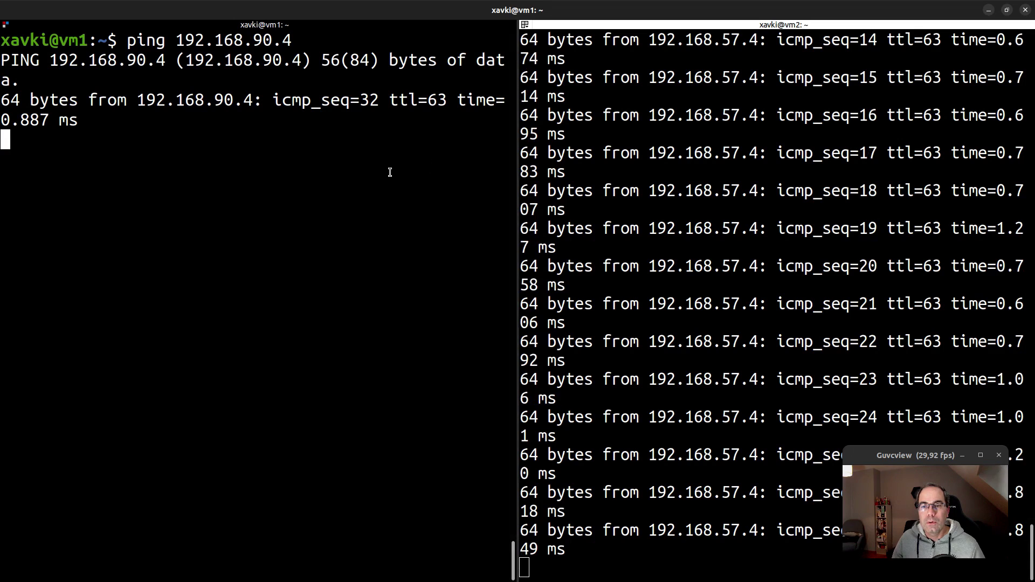
pyautogui.moveTo(229, 173); pyautogui.dragTo(18, 95)
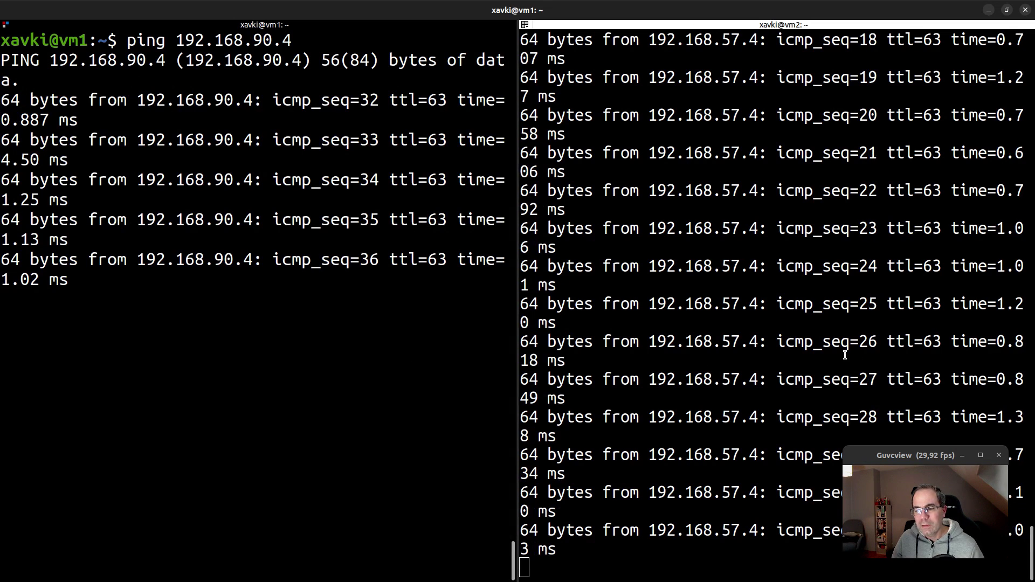
# Stop the running pings on both vm2 and vm1 with Ctrl+C
pyautogui.click(737, 350)
pyautogui.hotkey('ctrl', 'c')
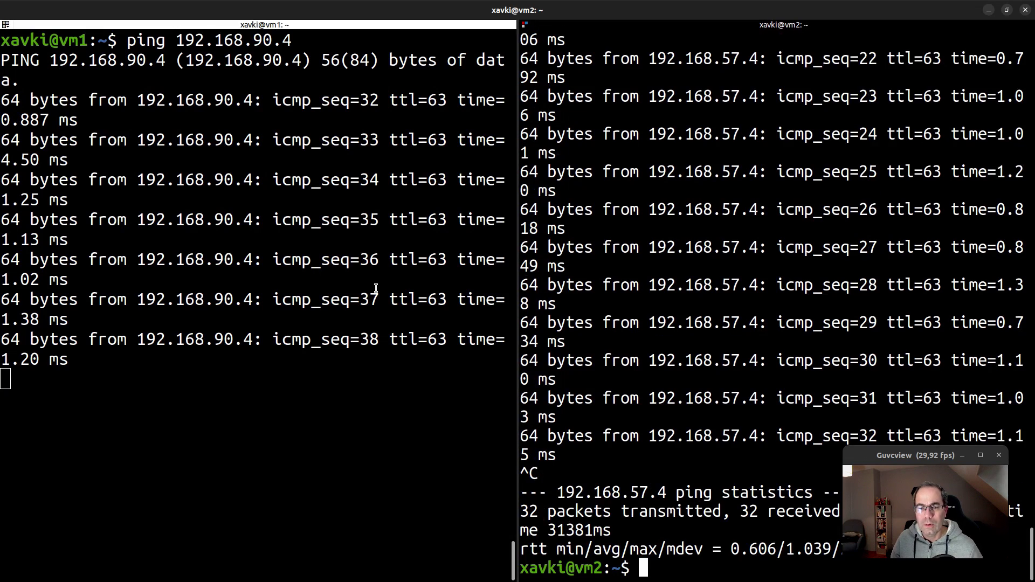
pyautogui.click(376, 286)
pyautogui.hotkey('ctrl', 'c')
# Return to the OPNsense vboxnet1 rules page to review the applied pass rule
pyautogui.hotkey('alt', 'Tab')
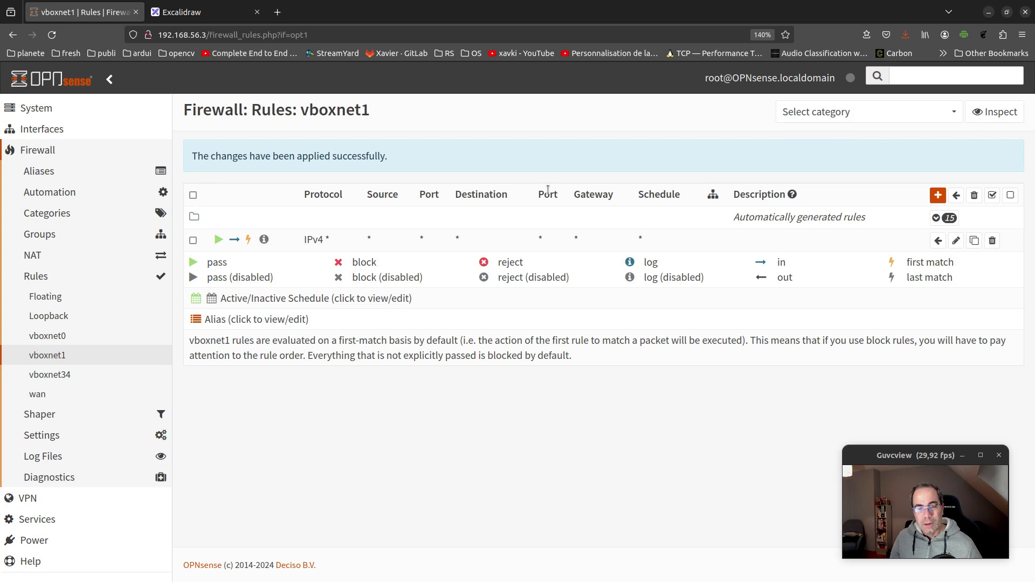
pyautogui.moveTo(891, 446); pyautogui.dragTo(324, 175)
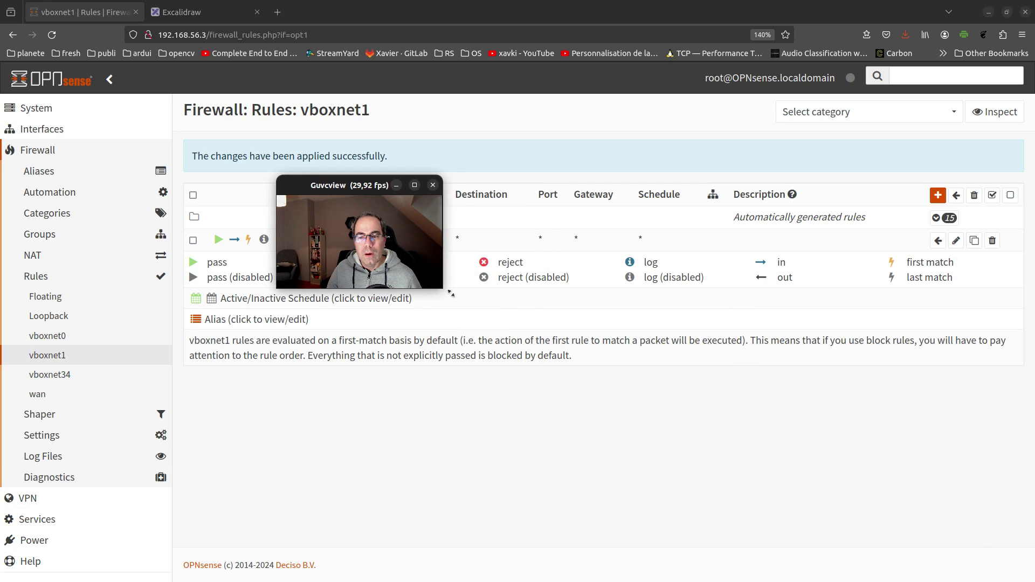
pyautogui.moveTo(451, 293); pyautogui.dragTo(823, 488)
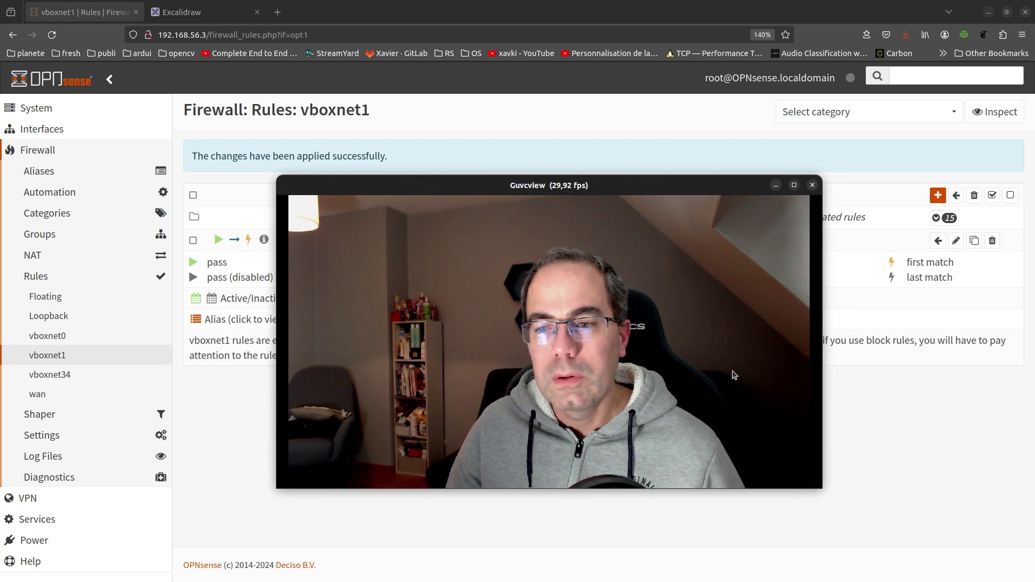